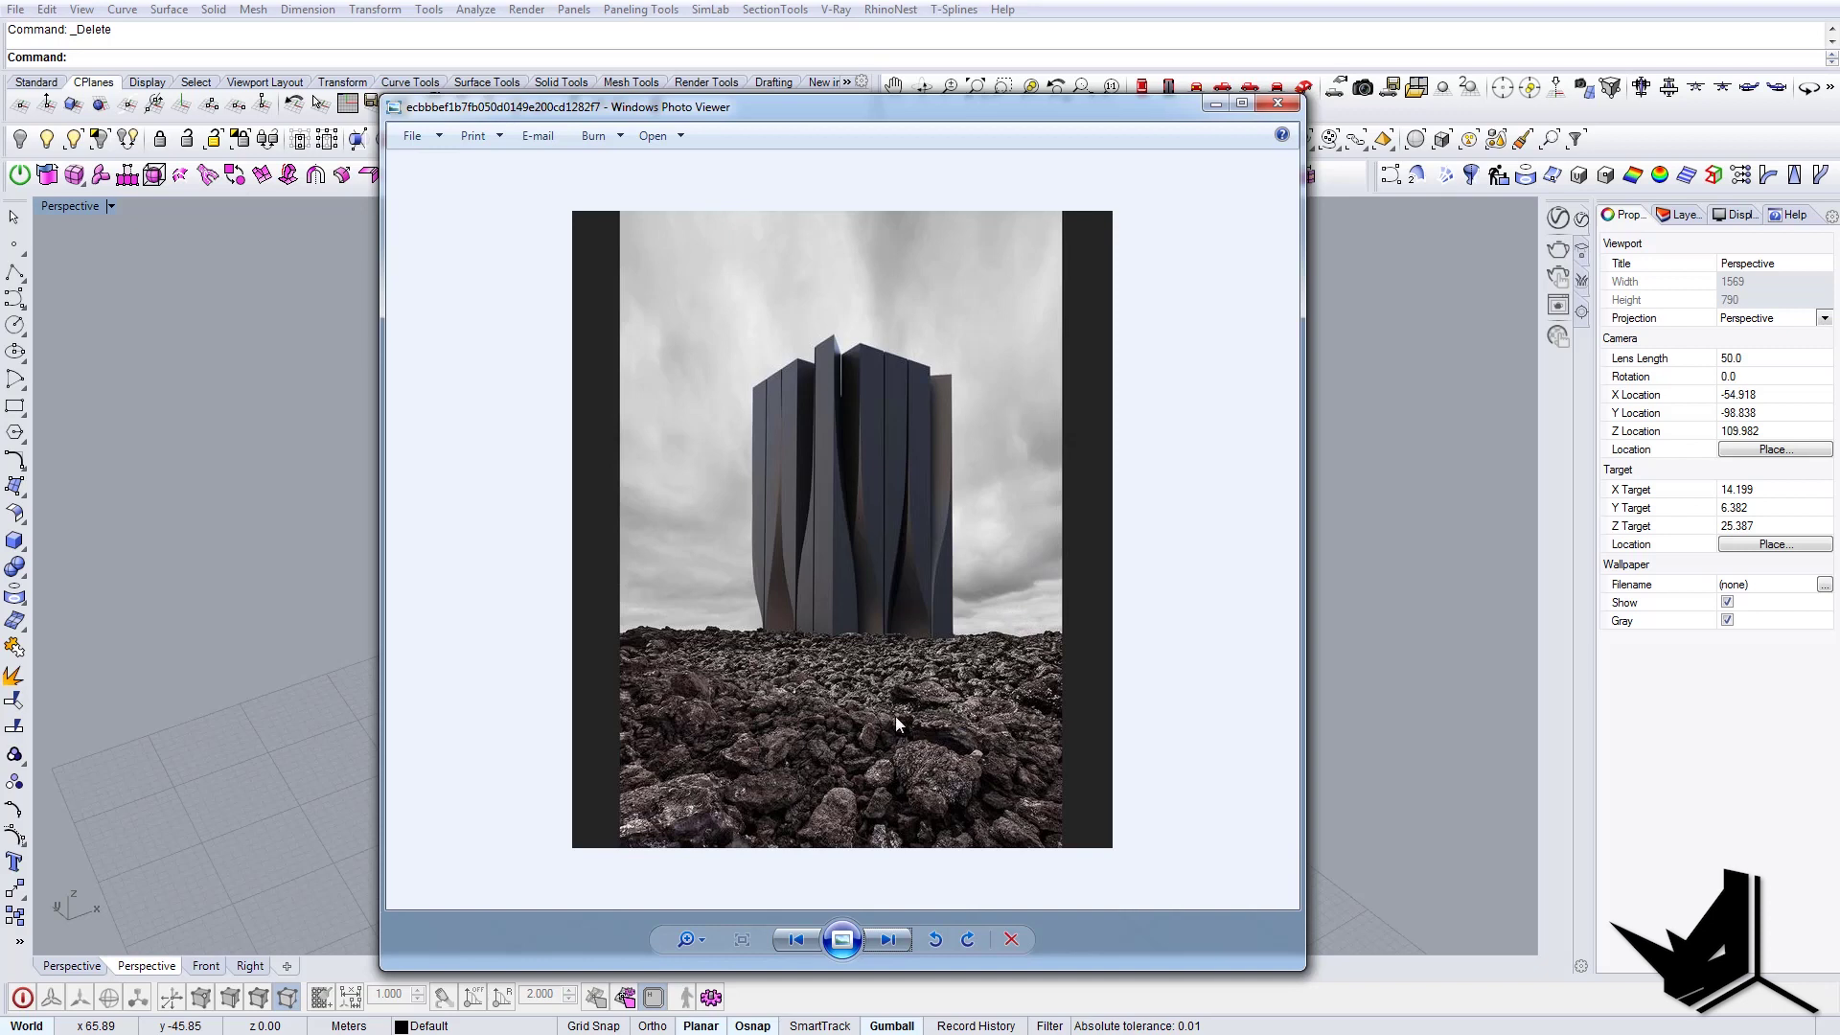
- Browse the reference photos of the tower and move the photo viewer out of the modelling area
click(887, 941)
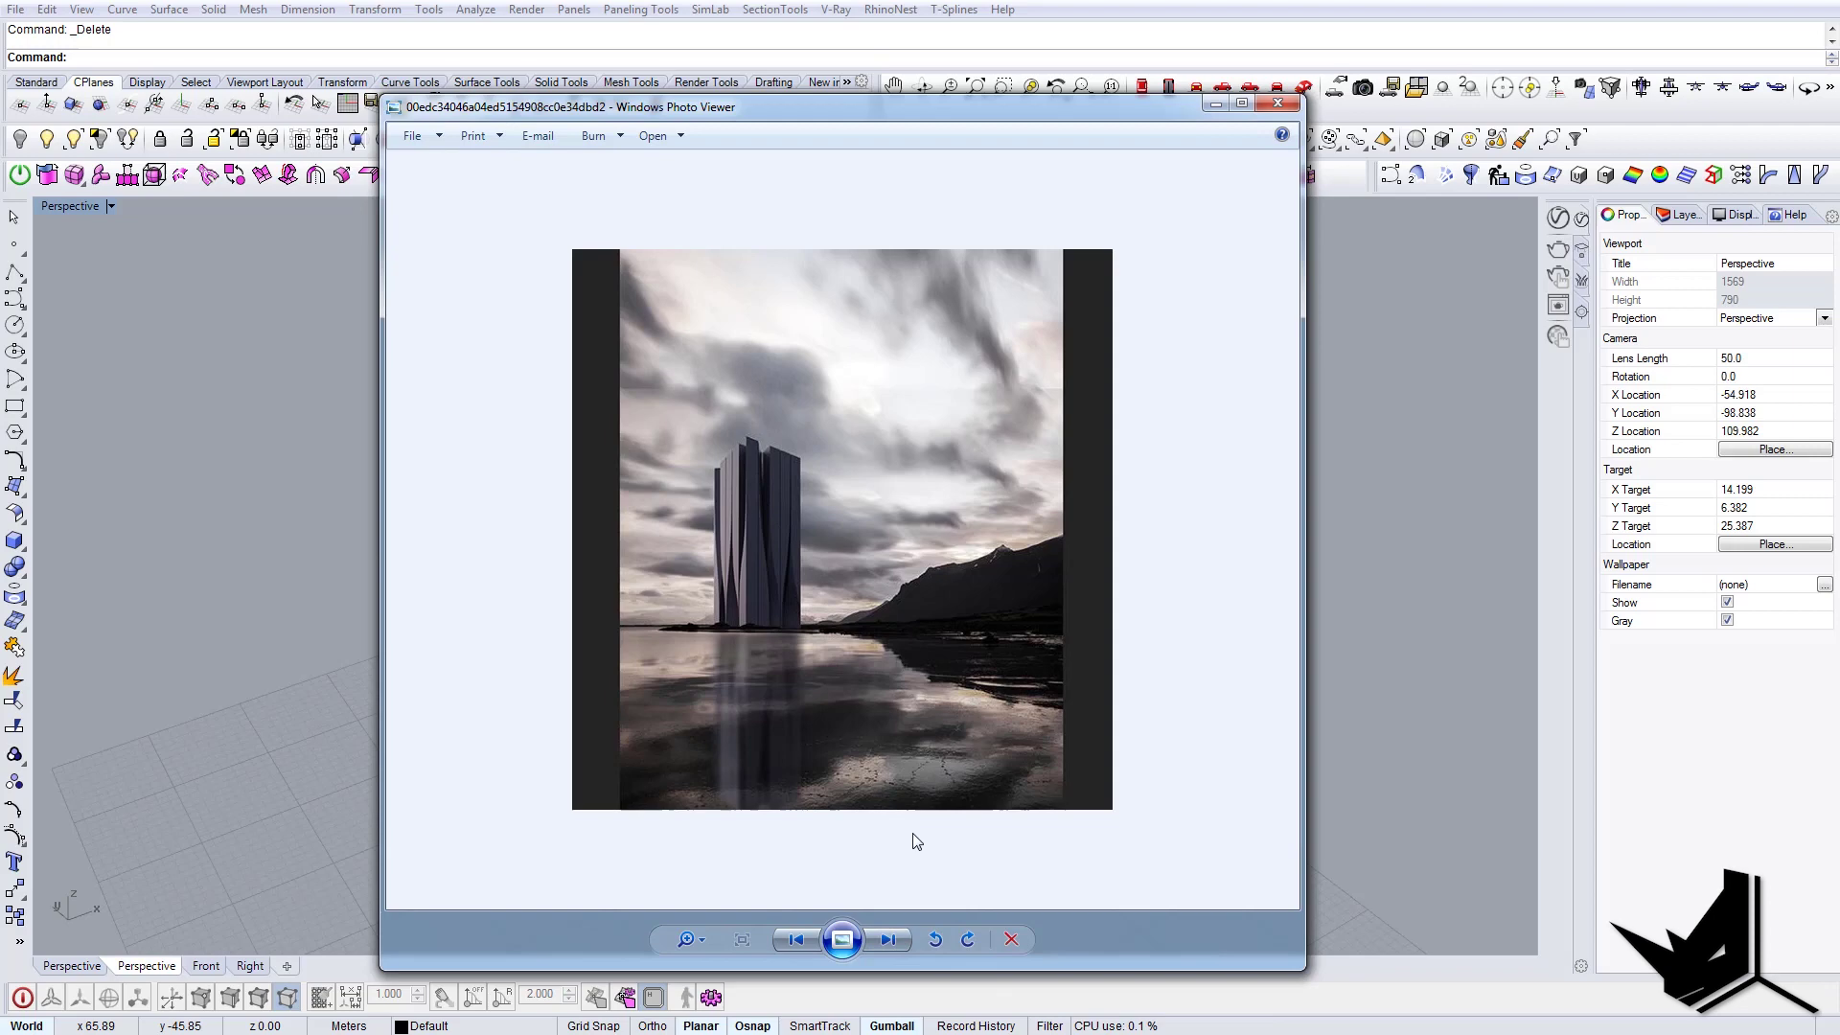
click(888, 941)
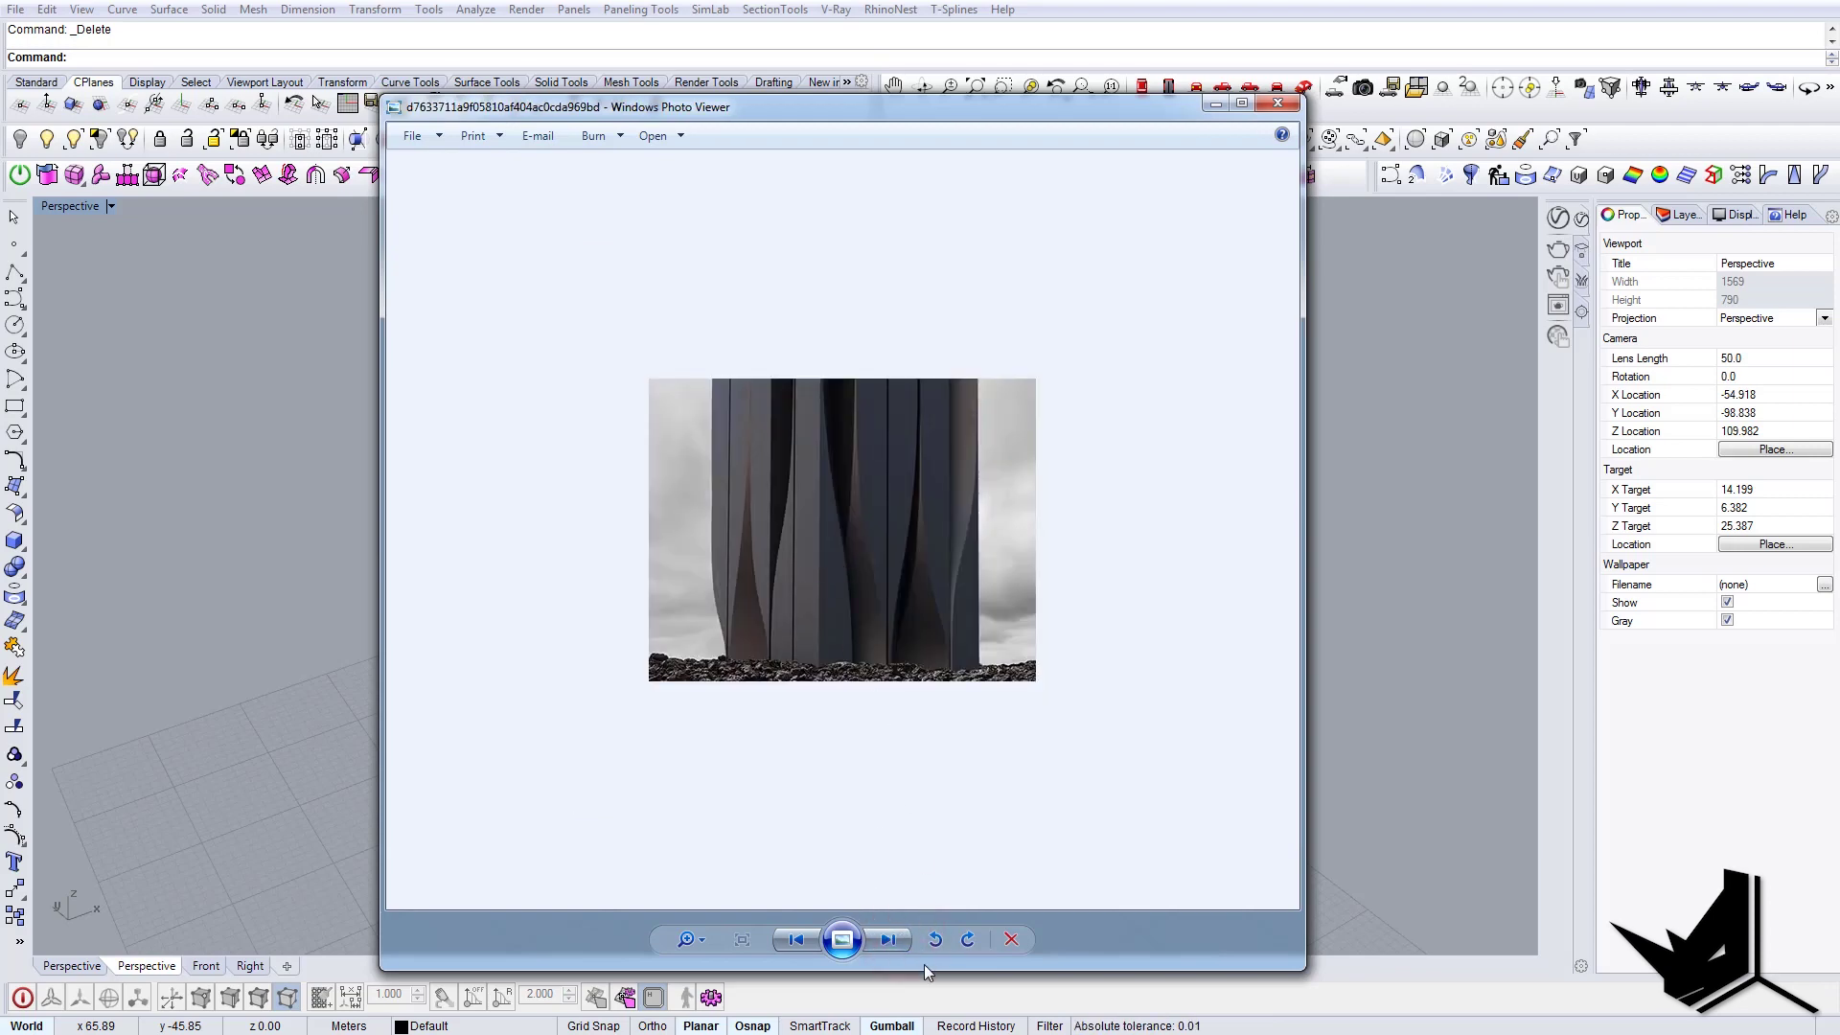
click(891, 942)
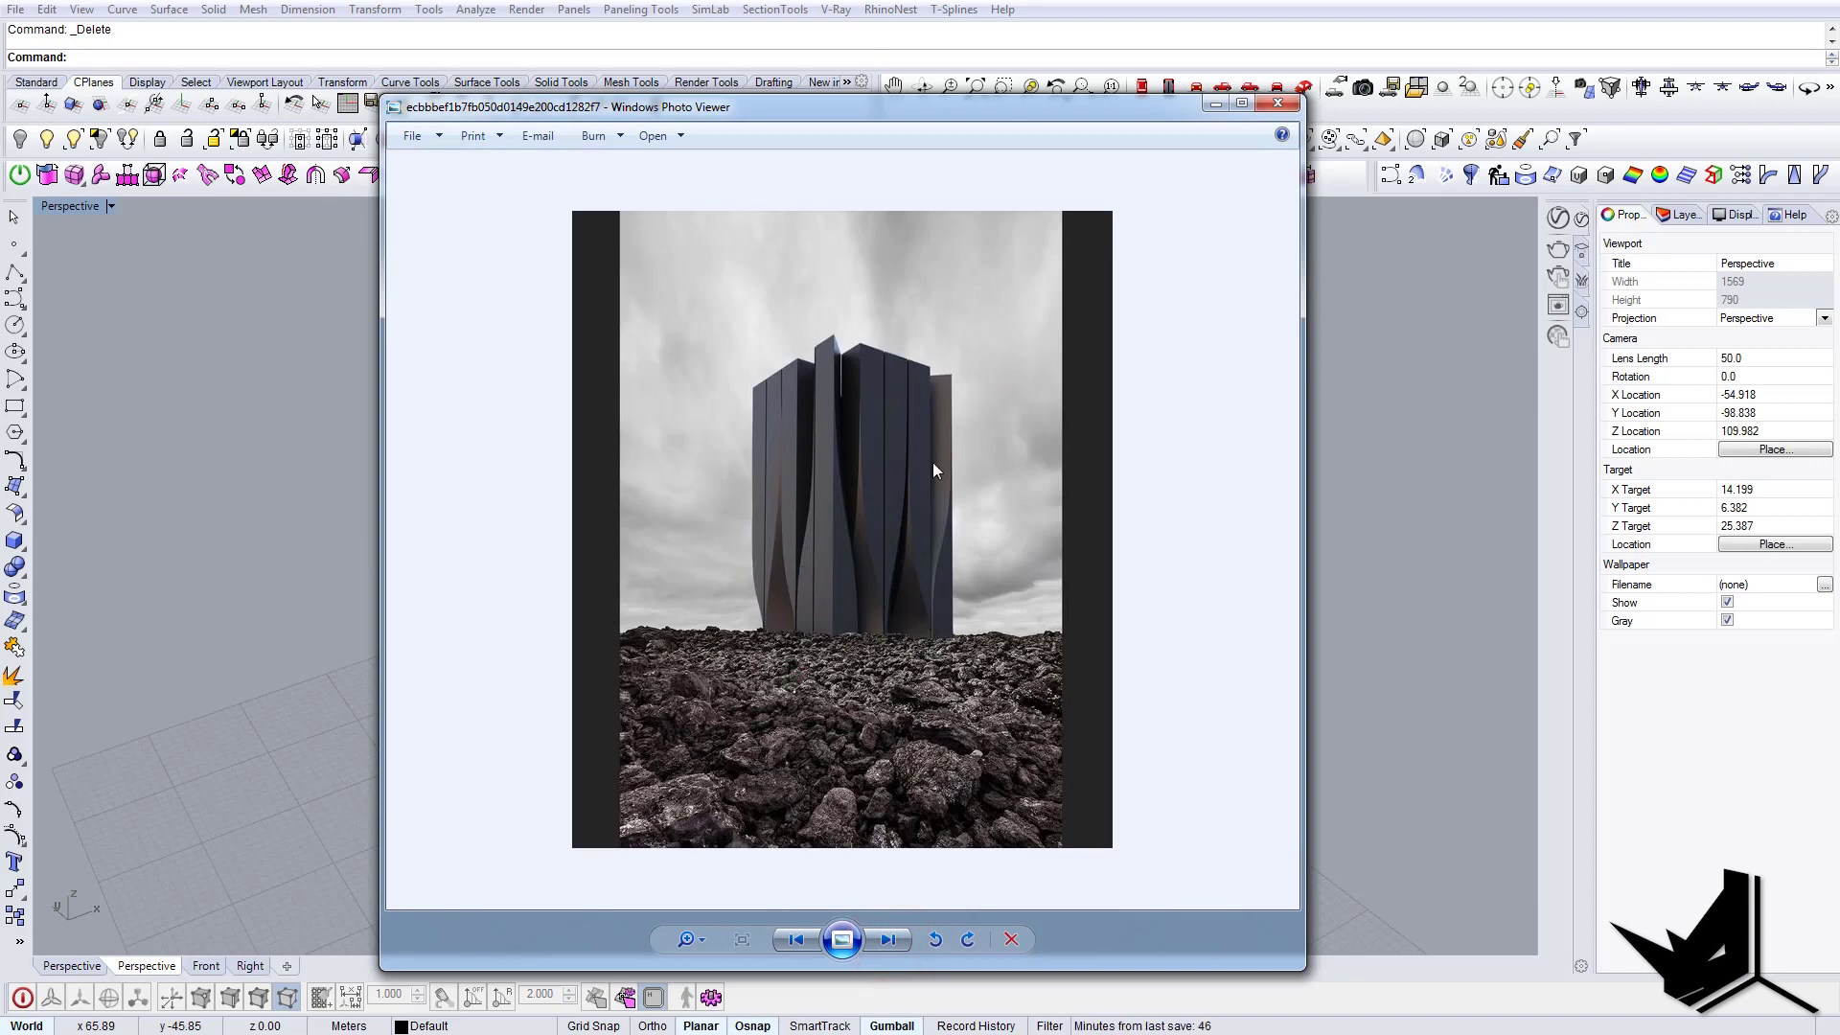
drag(935, 105, 1839, 363)
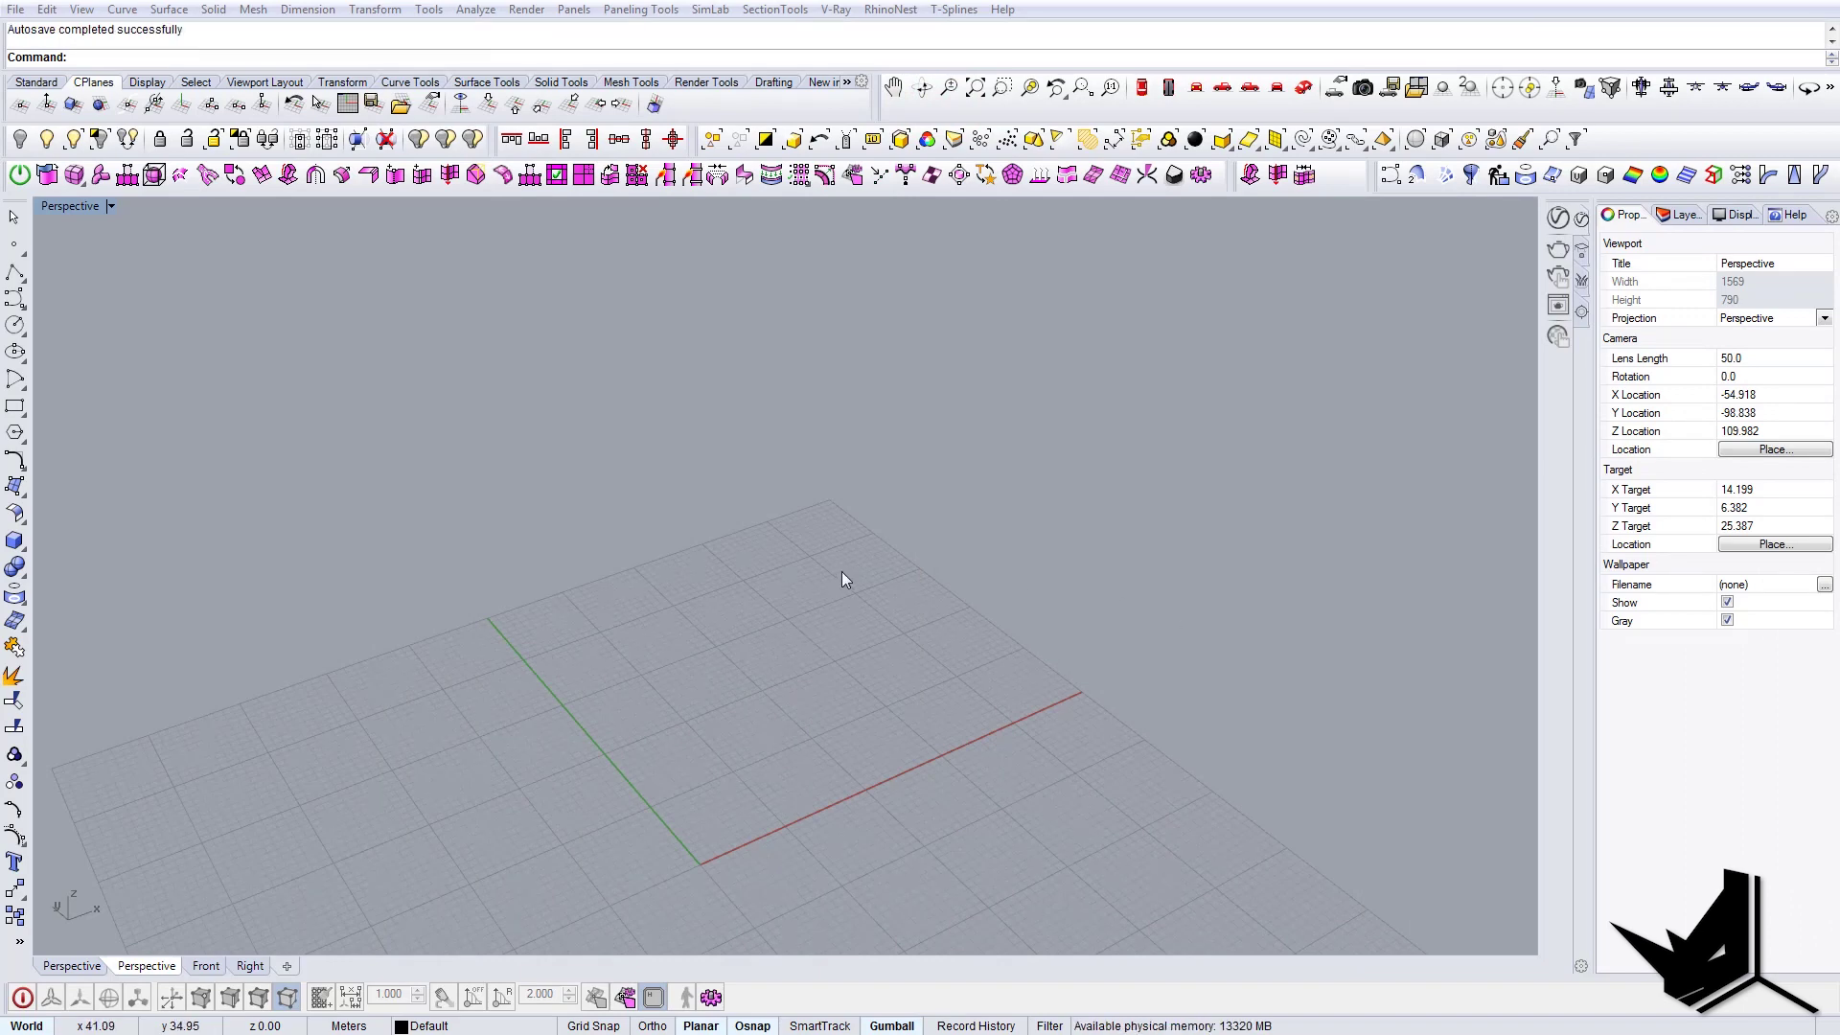
- Draw a closed 5 × 5 m square polyline near the origin in the Top view
right_drag(843, 578, 828, 329)
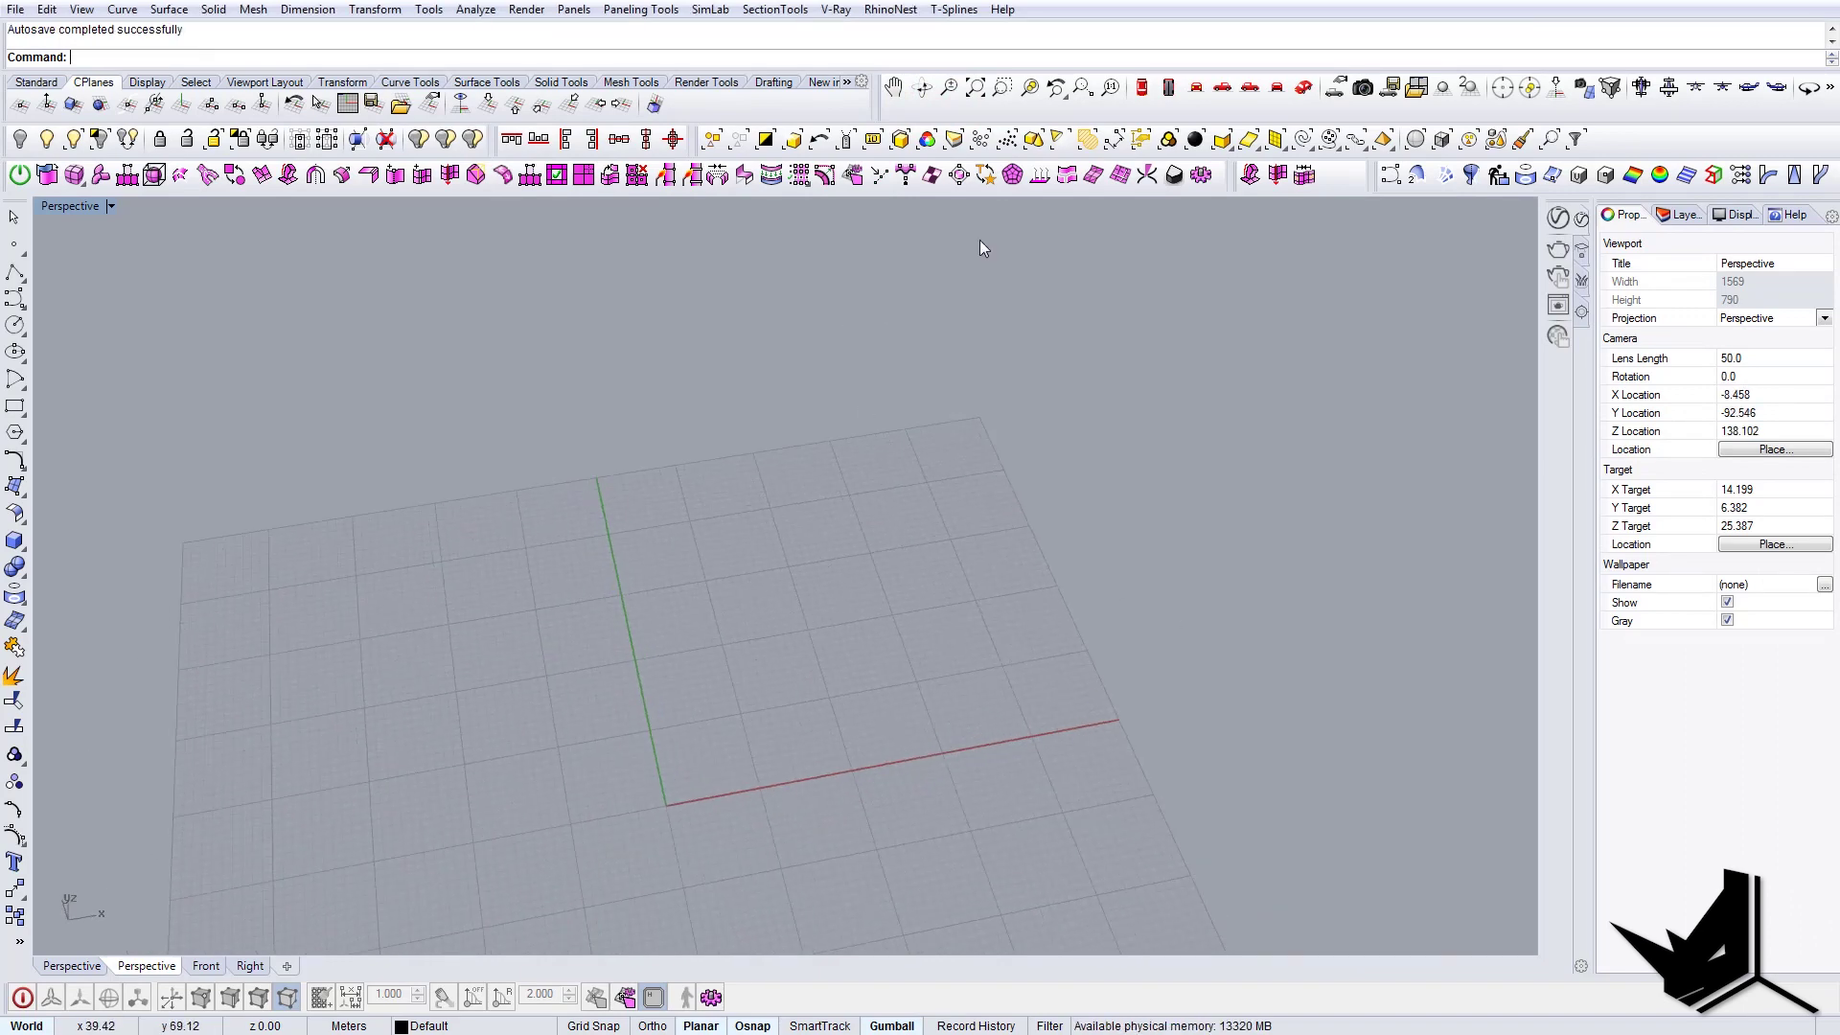
click(1142, 88)
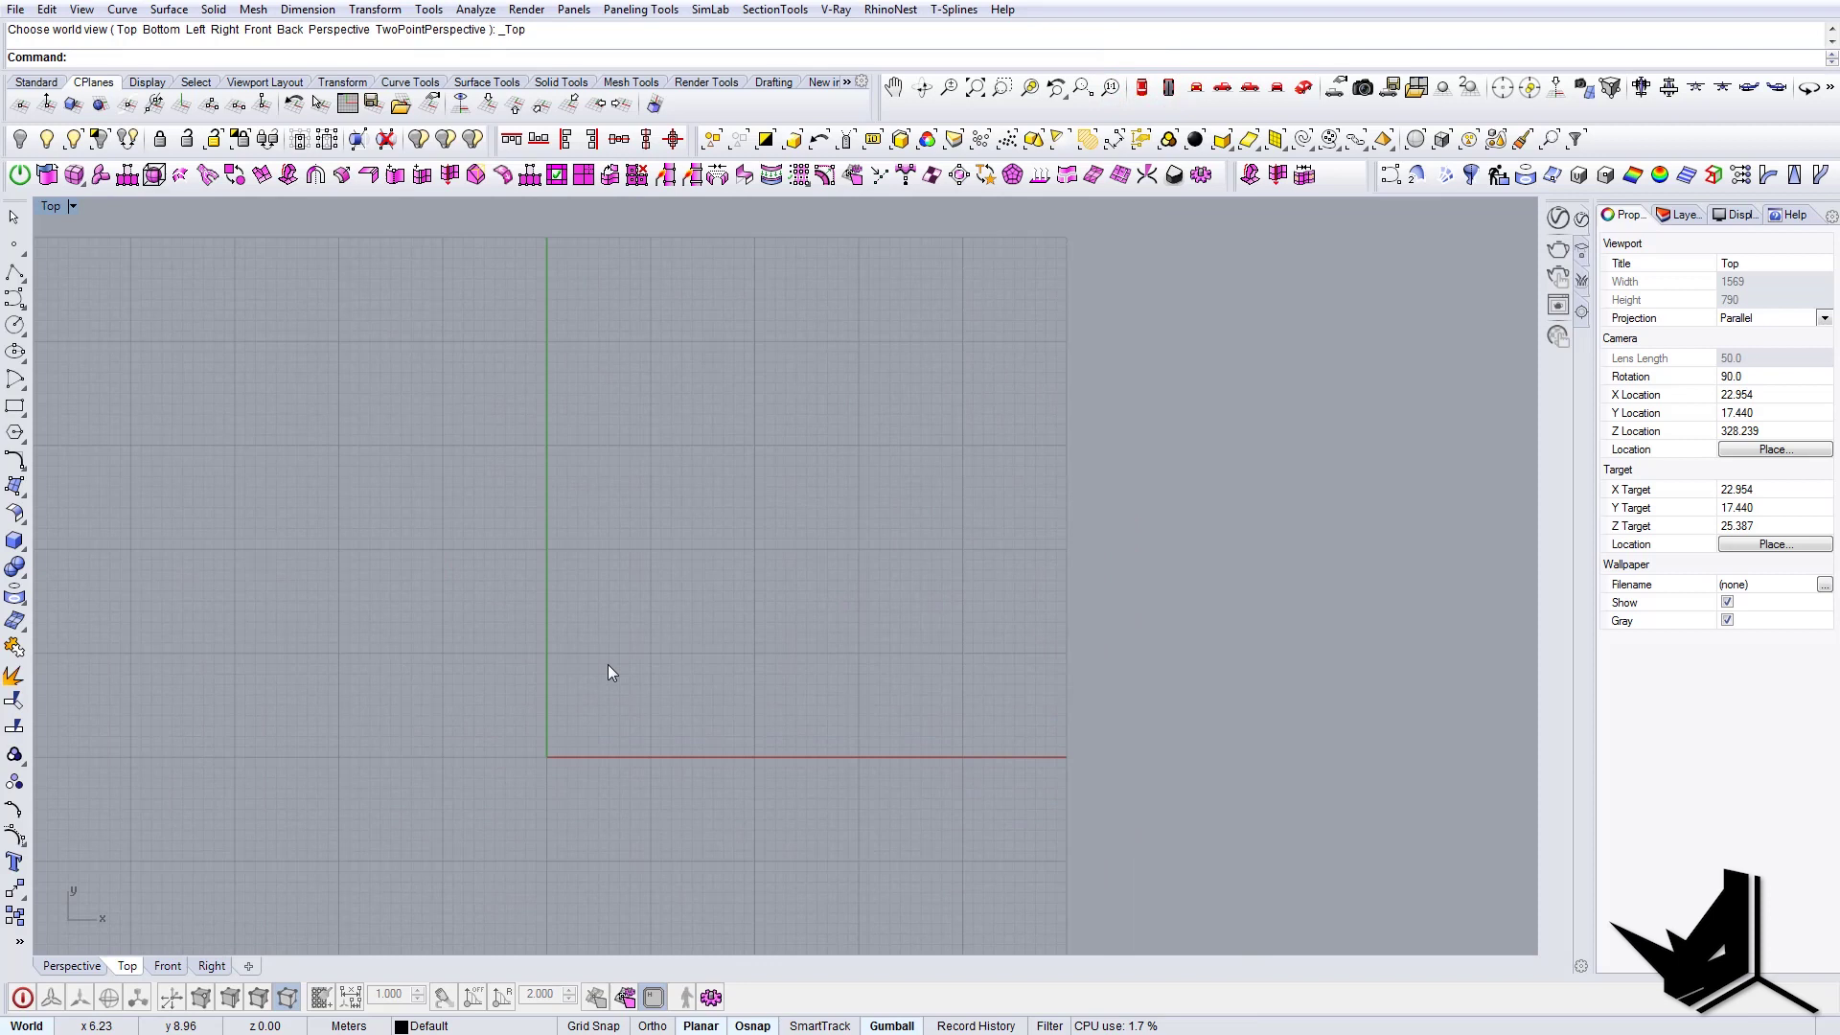
text(pl)
key(Return)
click(571, 641)
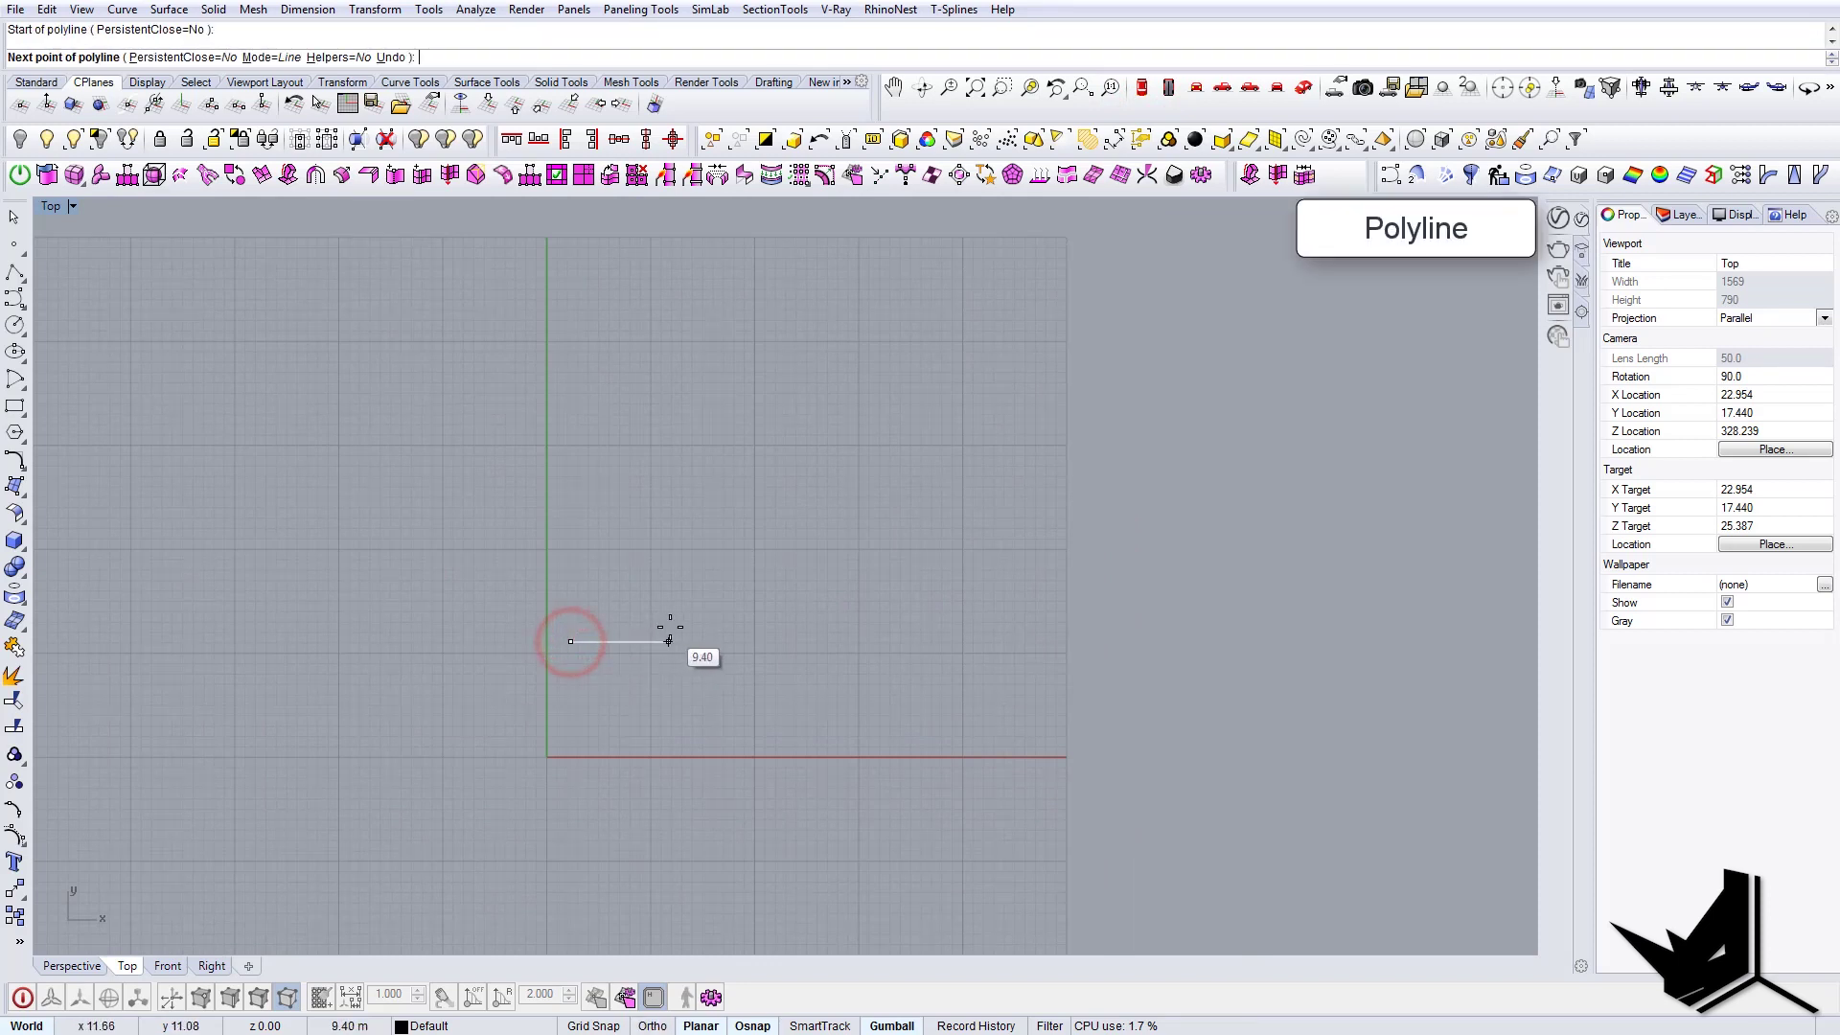
text(5)
key(Return)
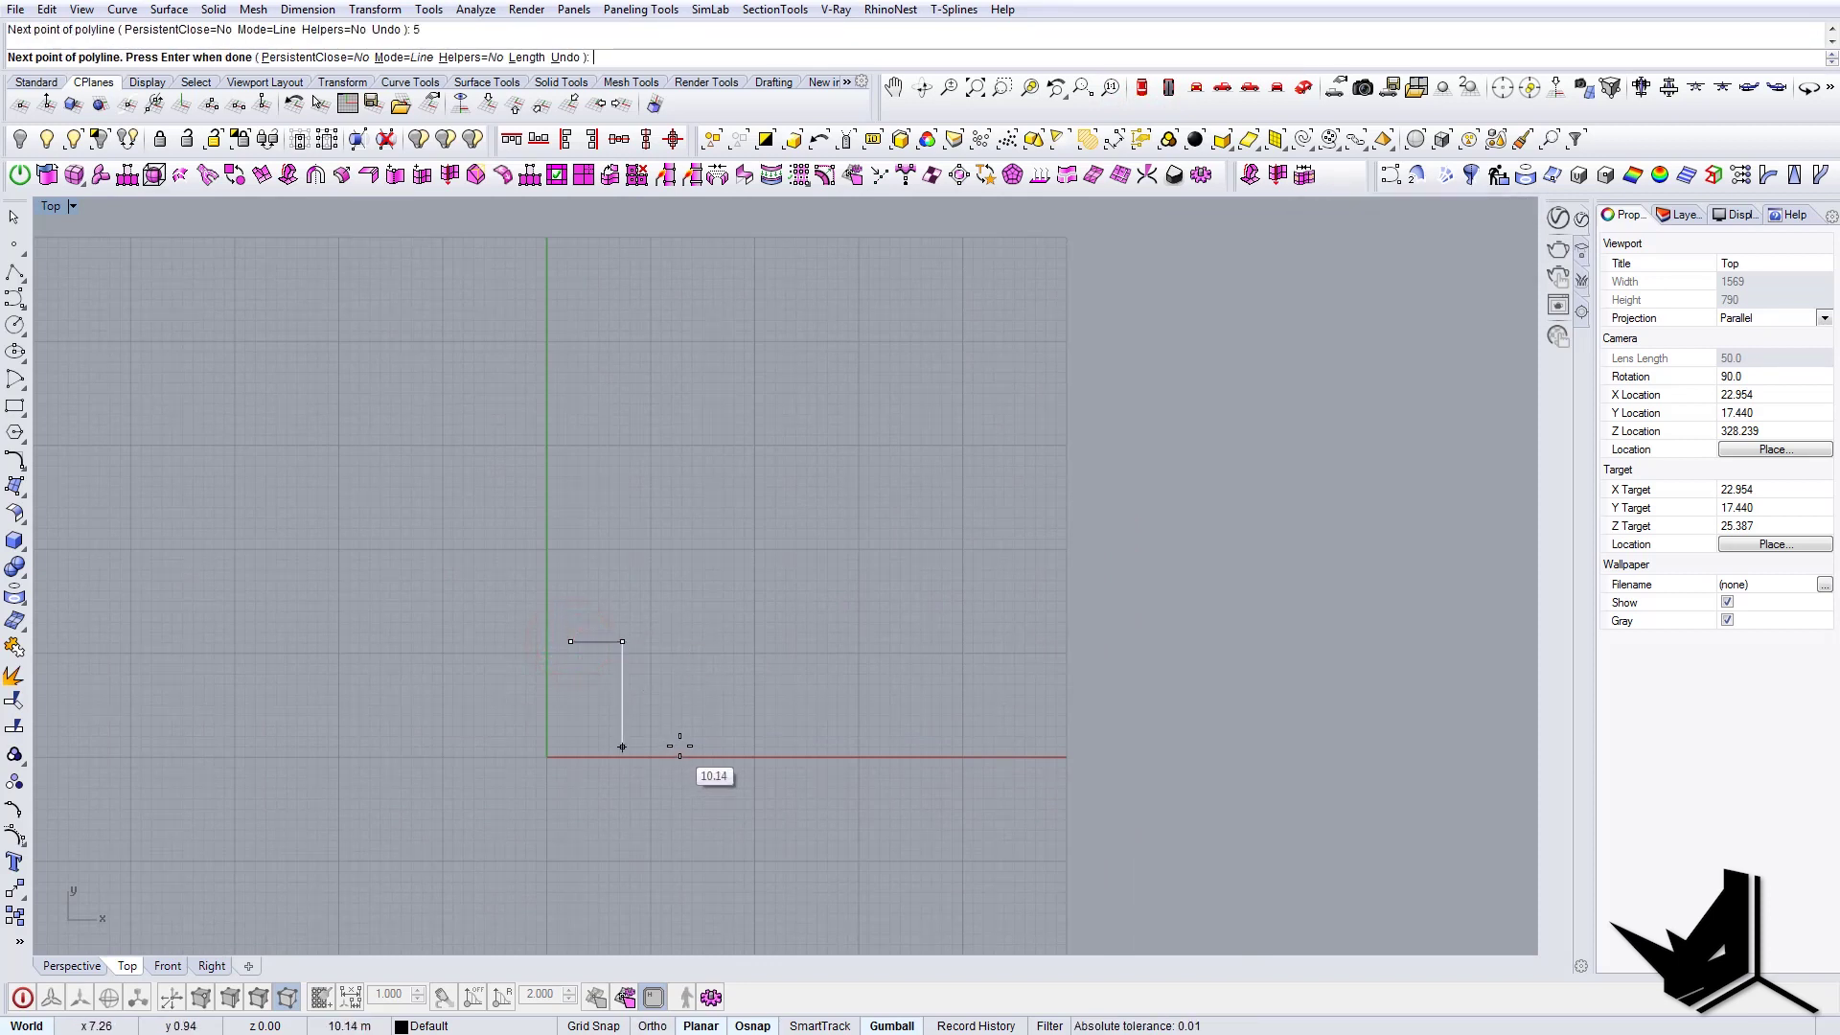
text(5)
key(Return)
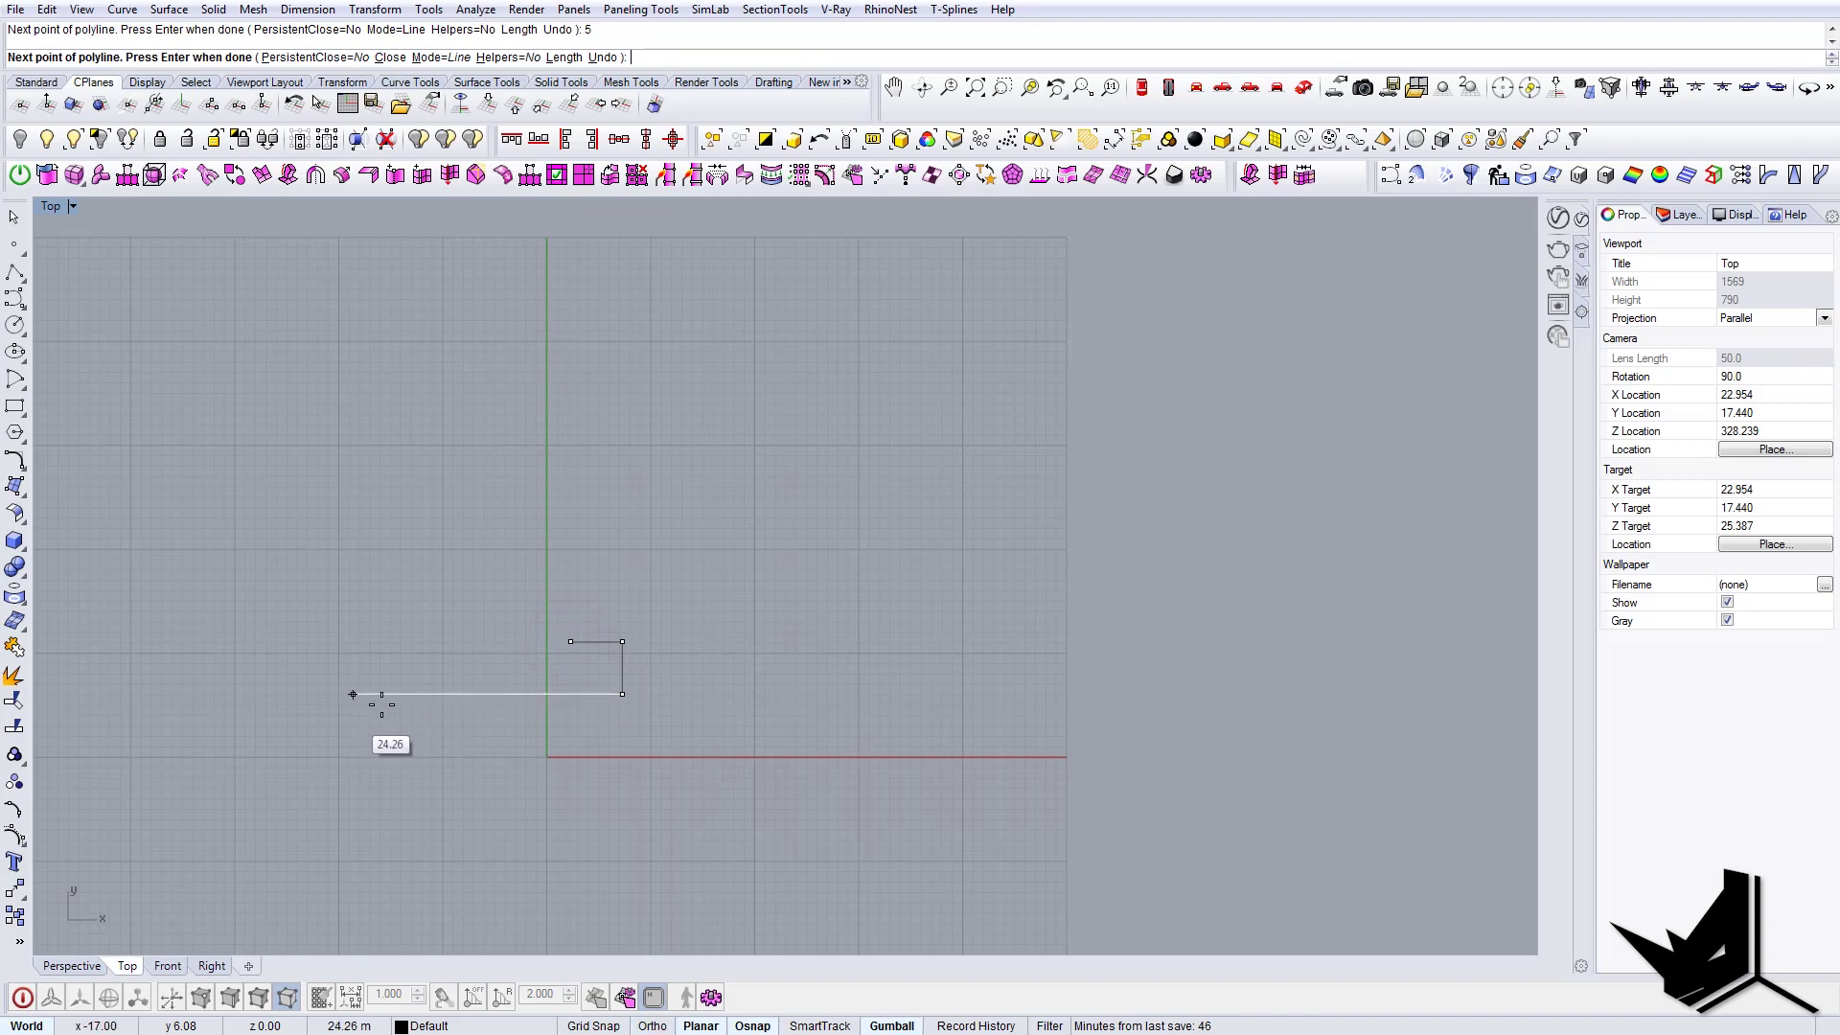
text(5)
key(Return)
text(c)
key(Return)
- Copy the square along X so the copy shares its right edge
drag(752, 699, 612, 624)
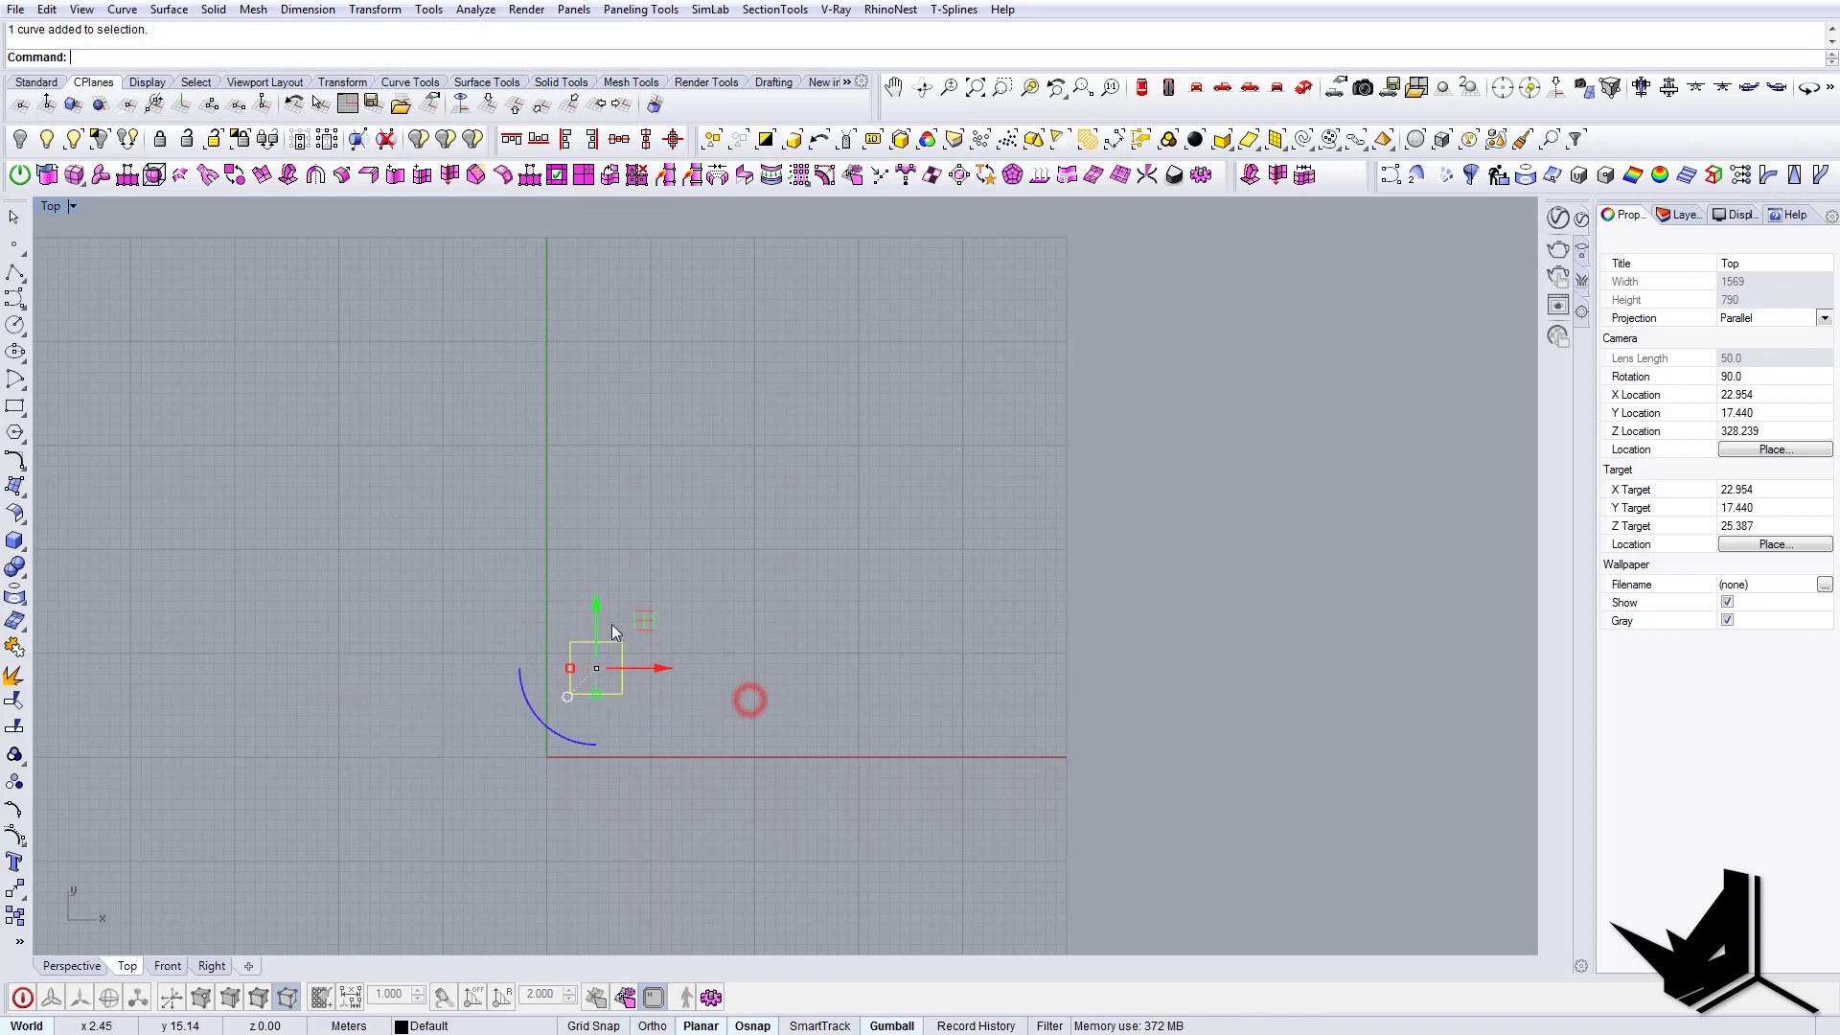
scroll(595, 623, up, 3)
text(copy)
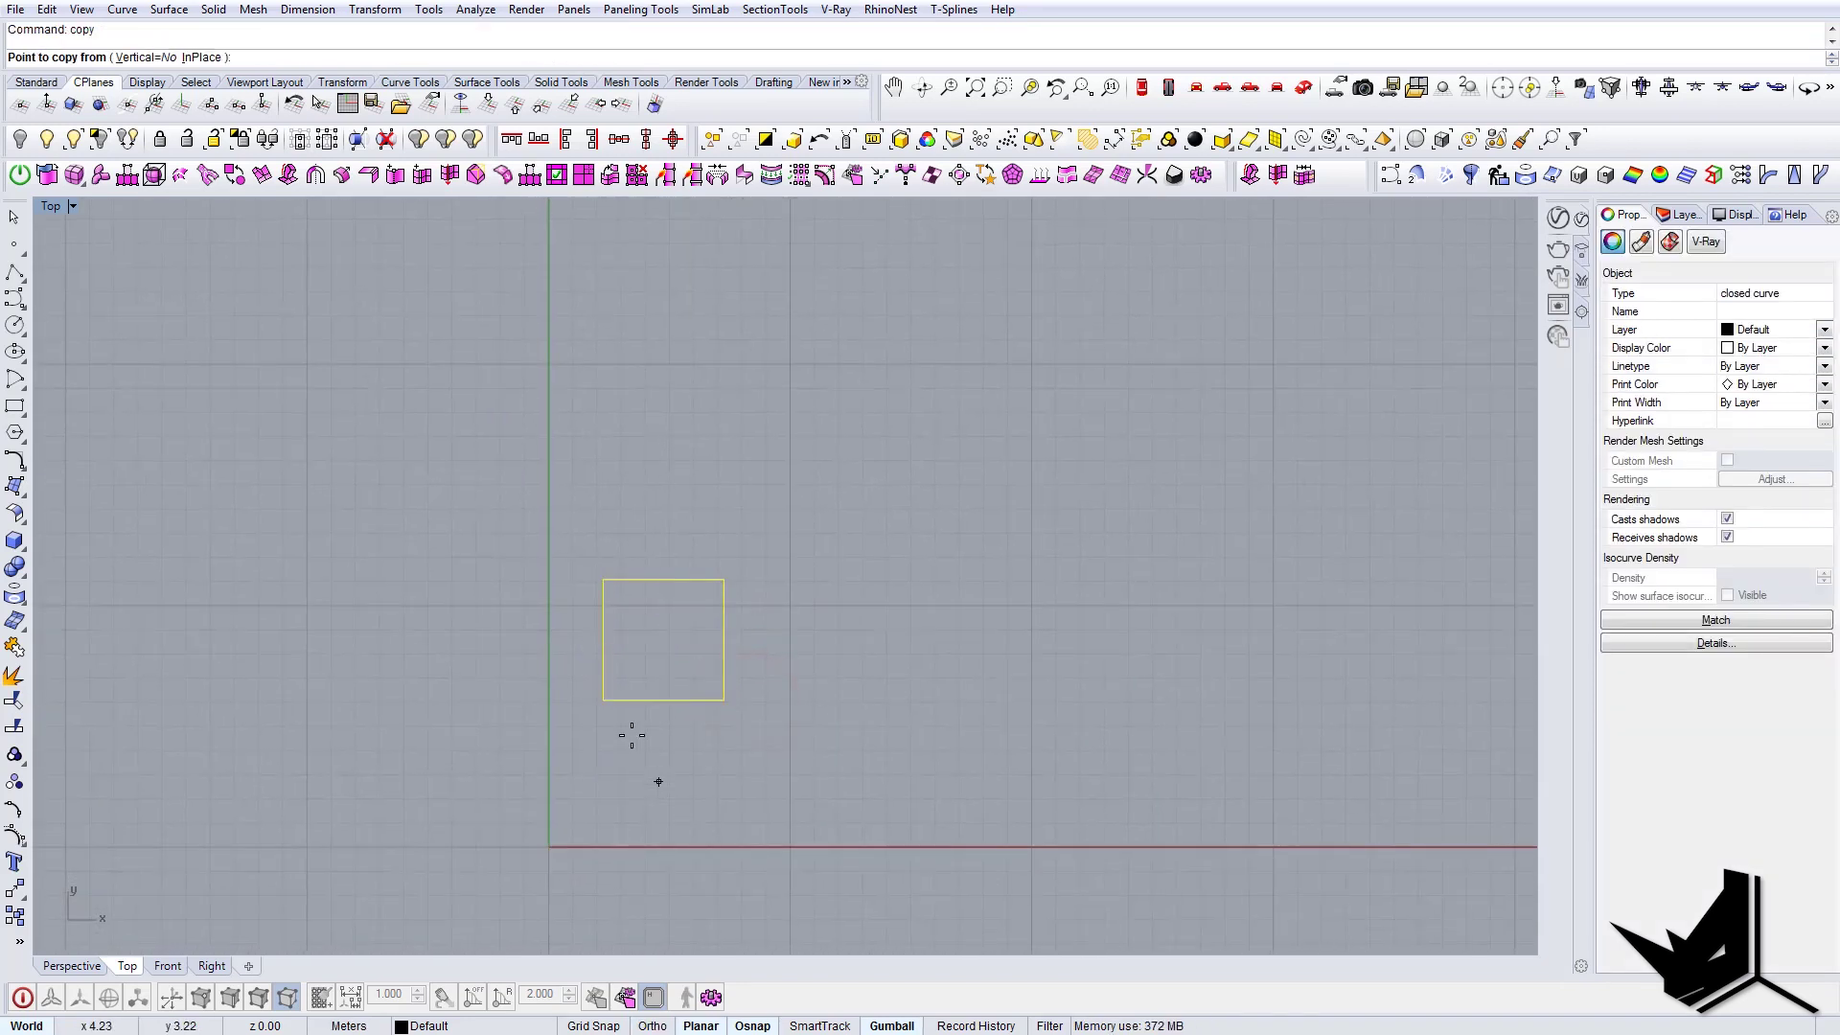
key(Return)
click(603, 700)
click(726, 703)
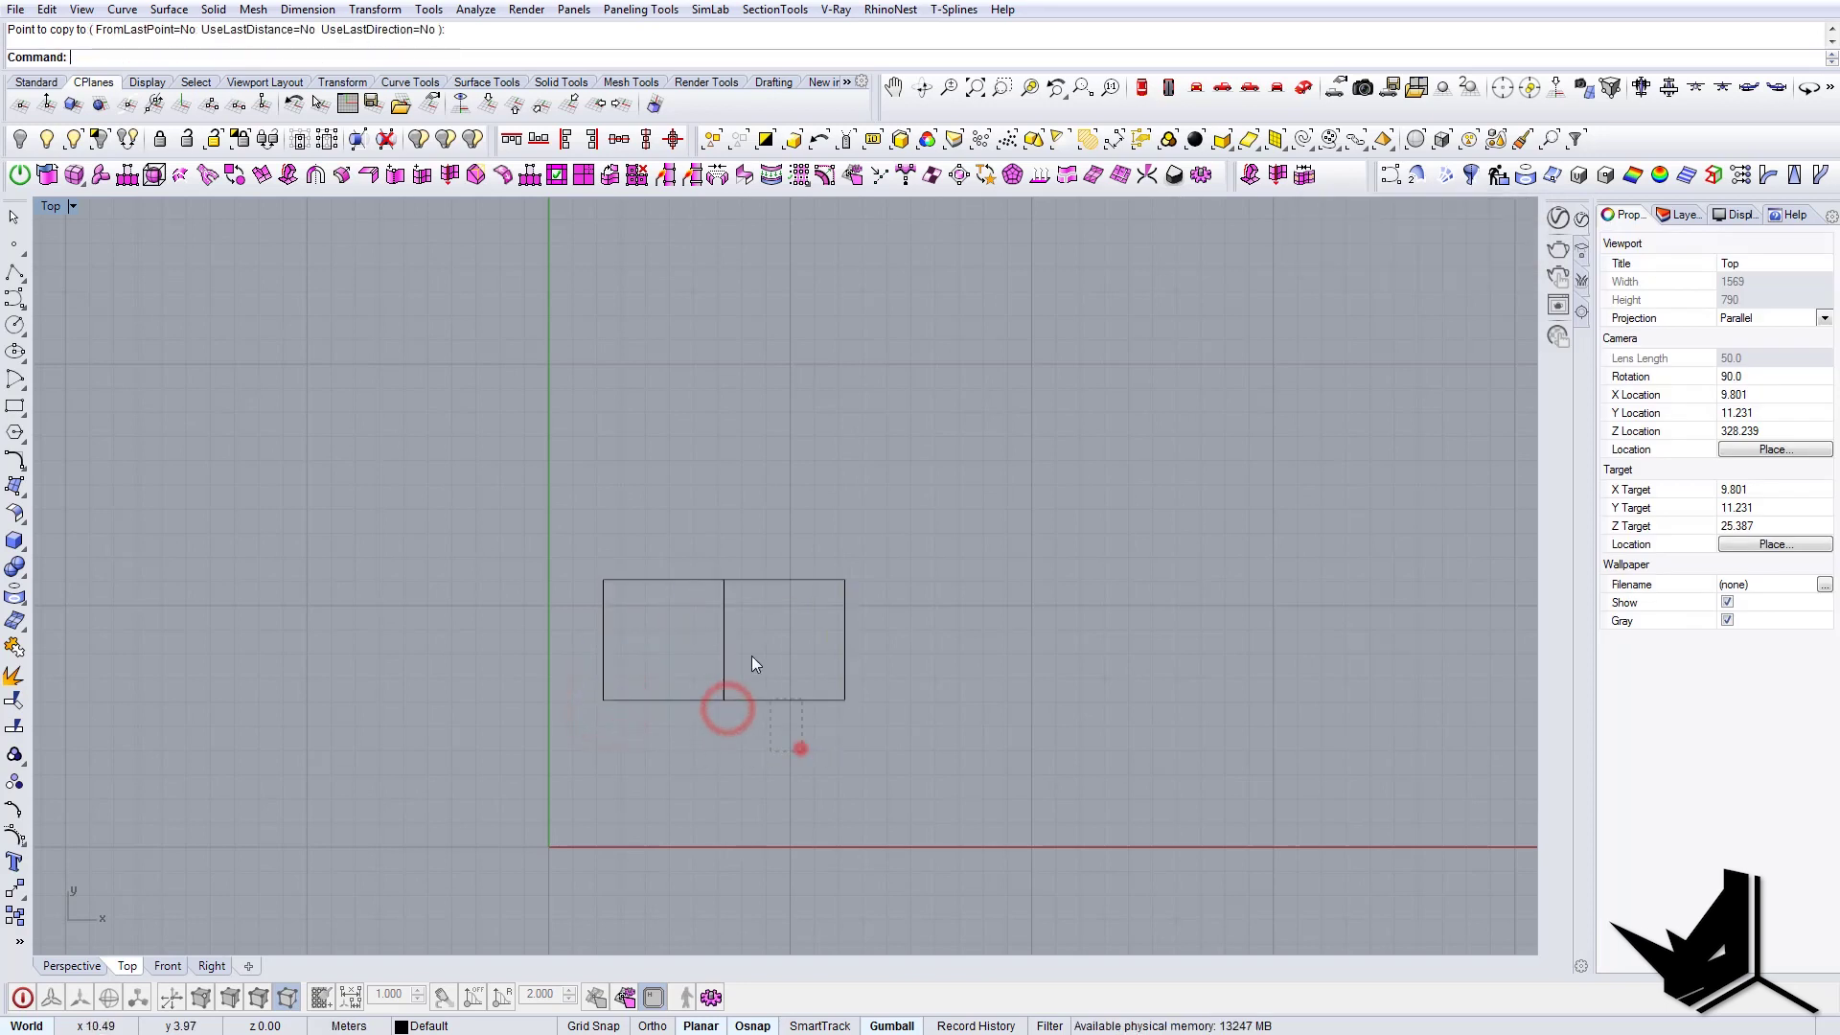
- Move the copied square 0.5 m along X to leave a gap between the two squares
click(801, 700)
click(820, 639)
text(0.5)
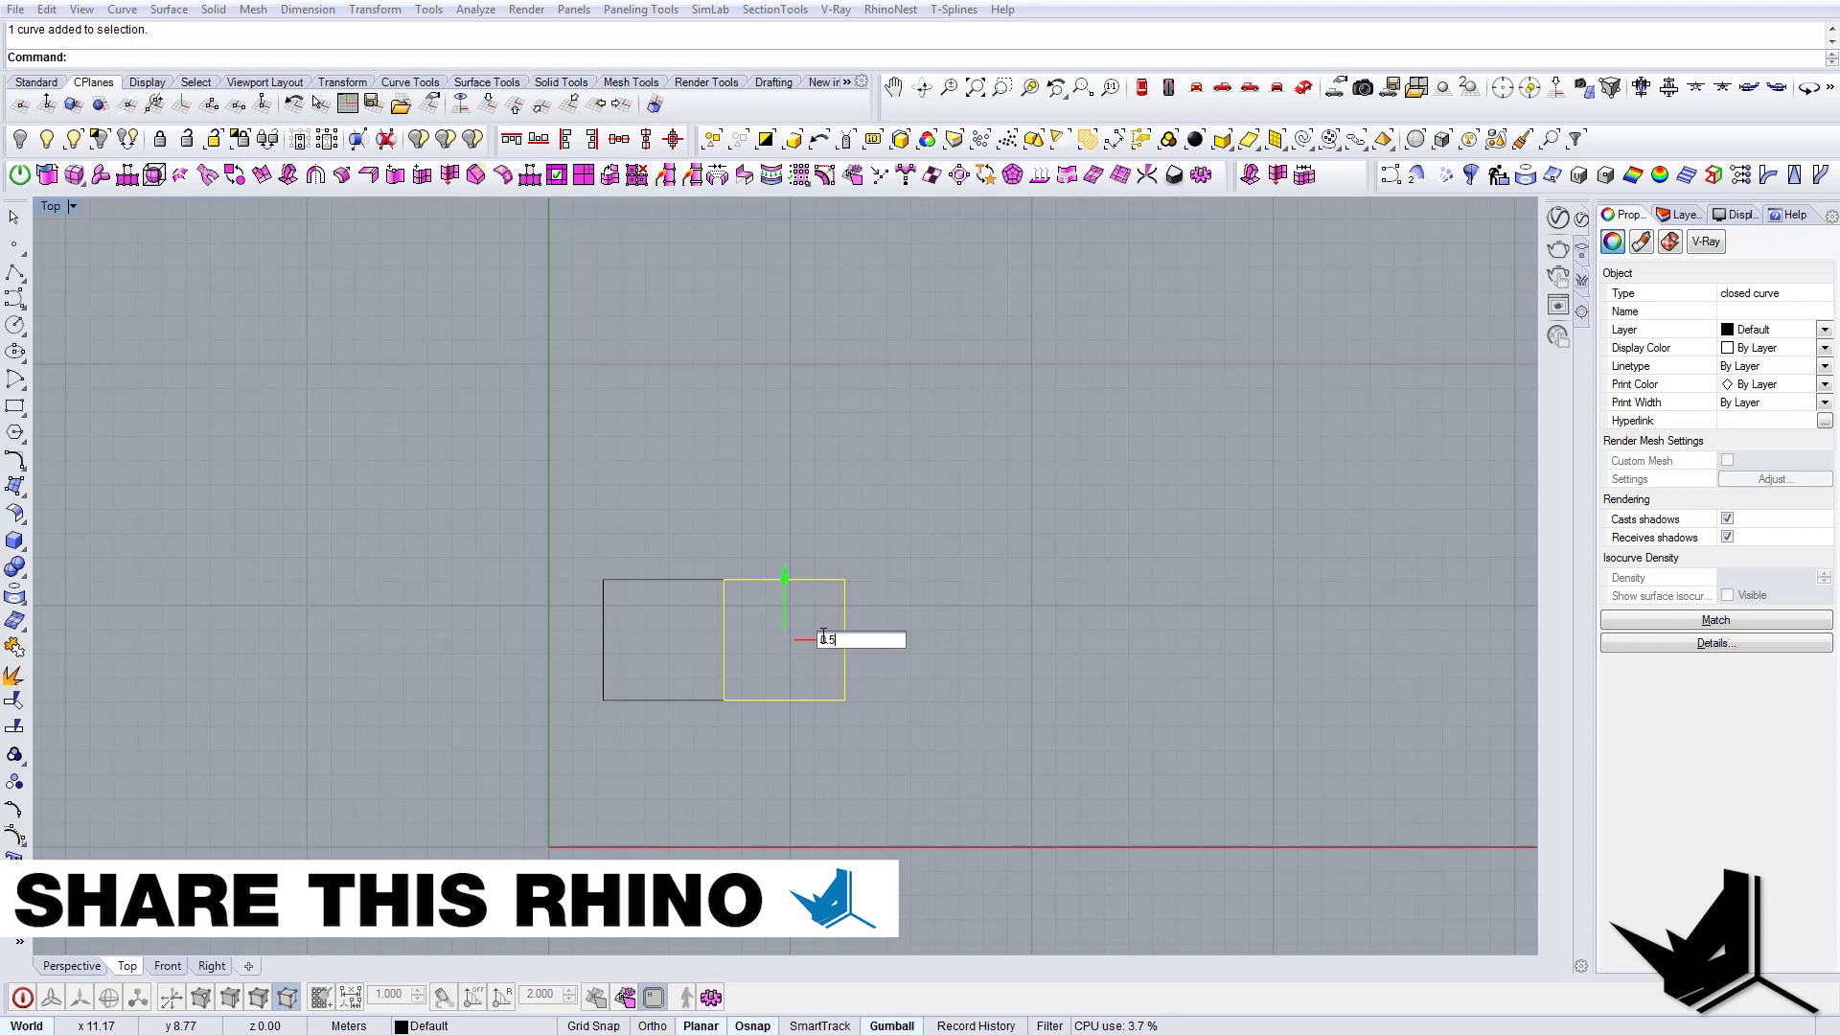
key(Return)
key(Escape)
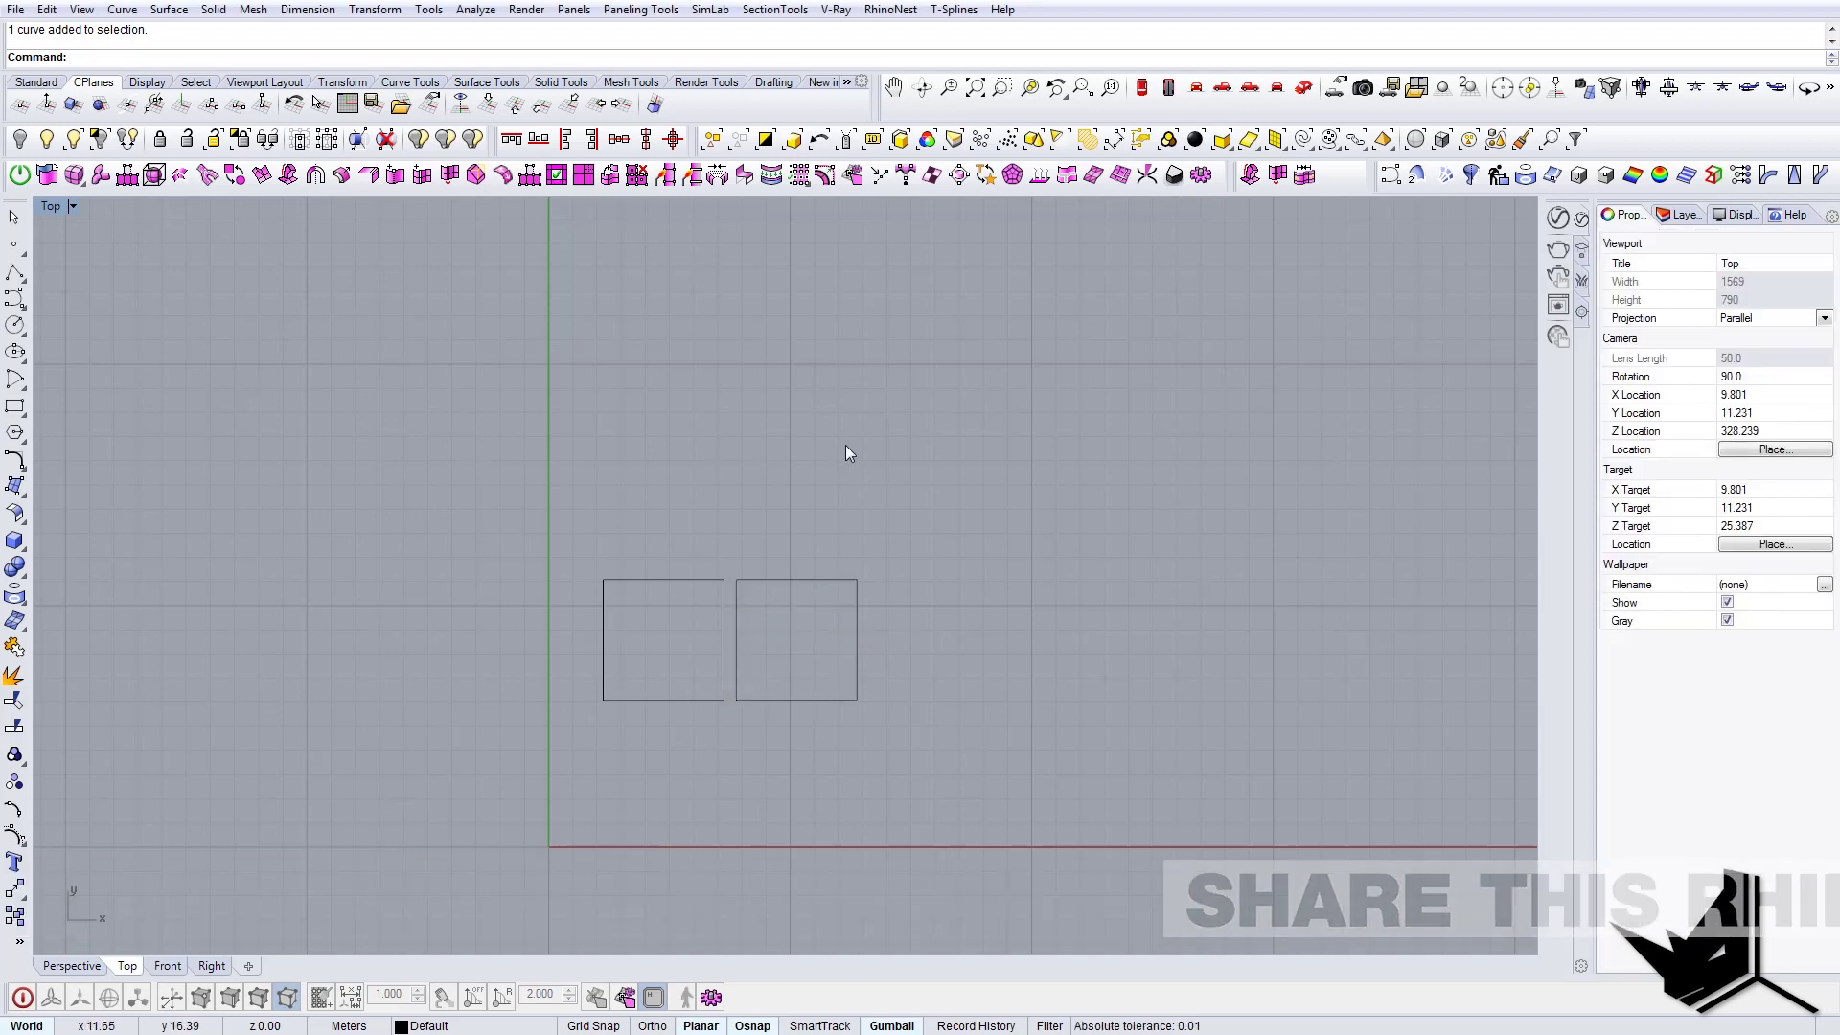
- Copy the second square three times along X at 5.5 m spacing to form a row of five
drag(867, 481, 763, 579)
key(Return)
click(725, 580)
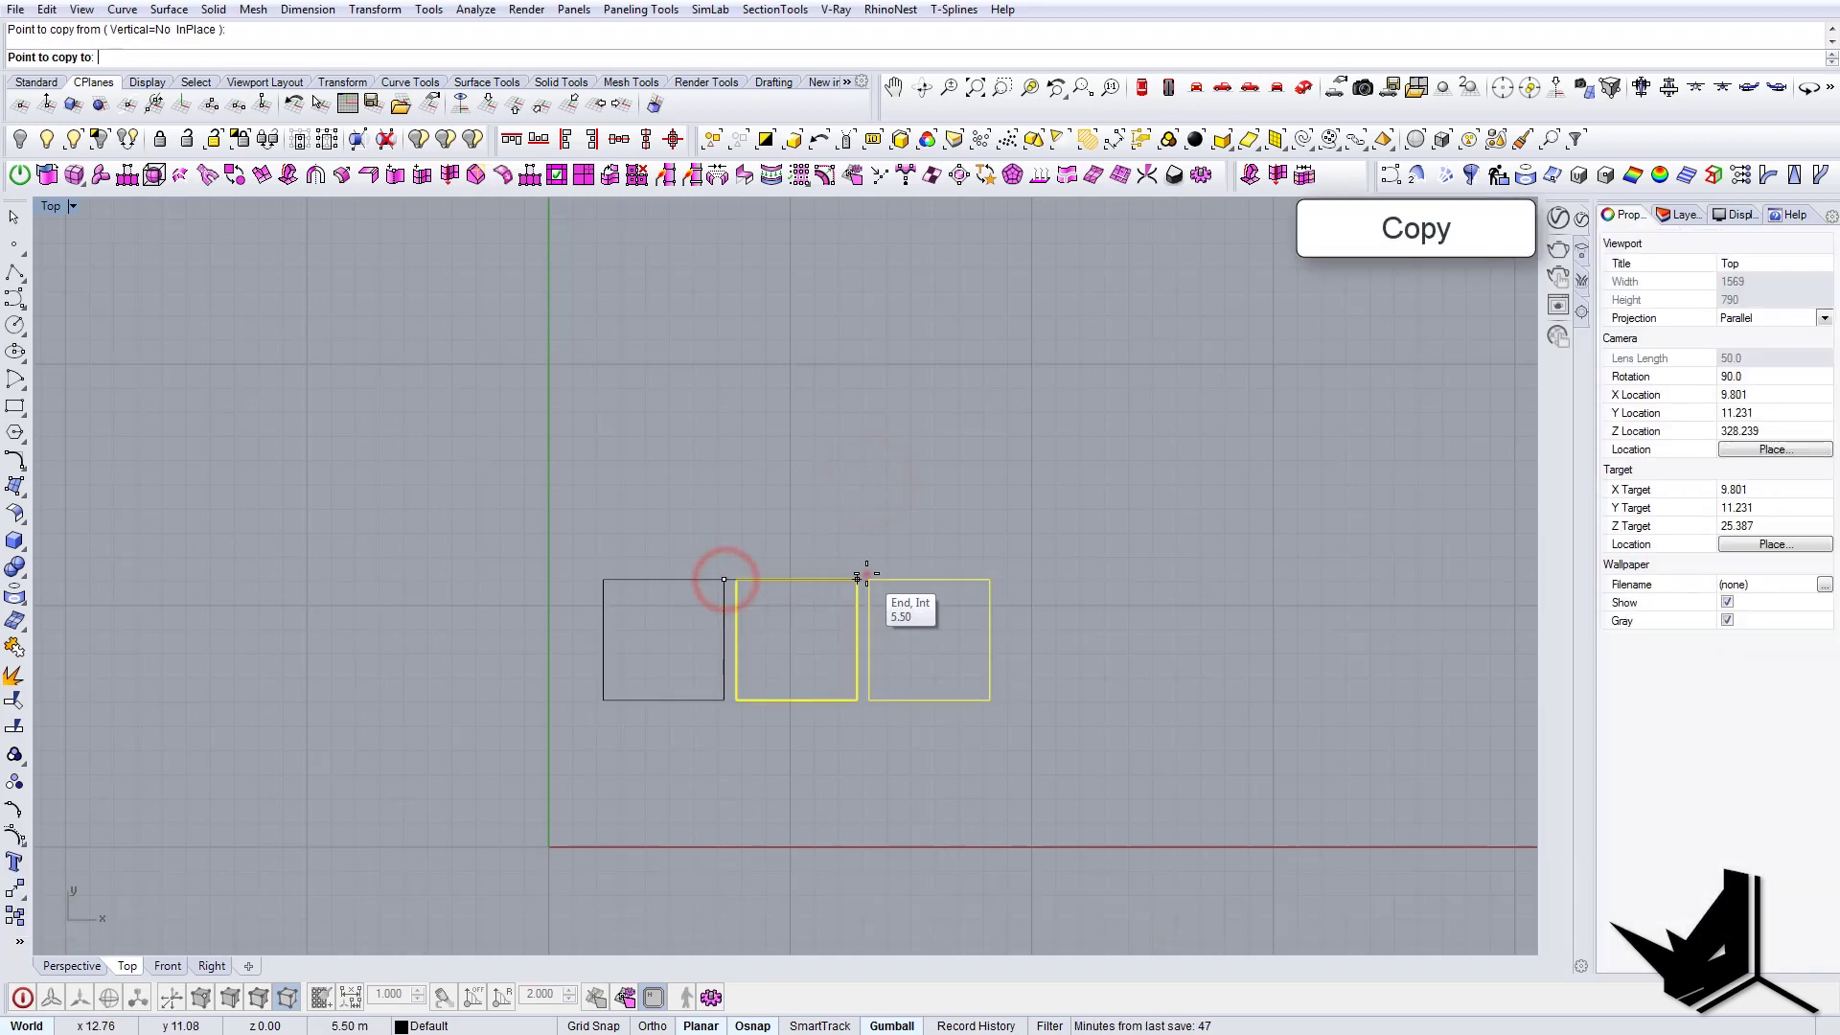
click(857, 579)
click(990, 580)
click(1124, 580)
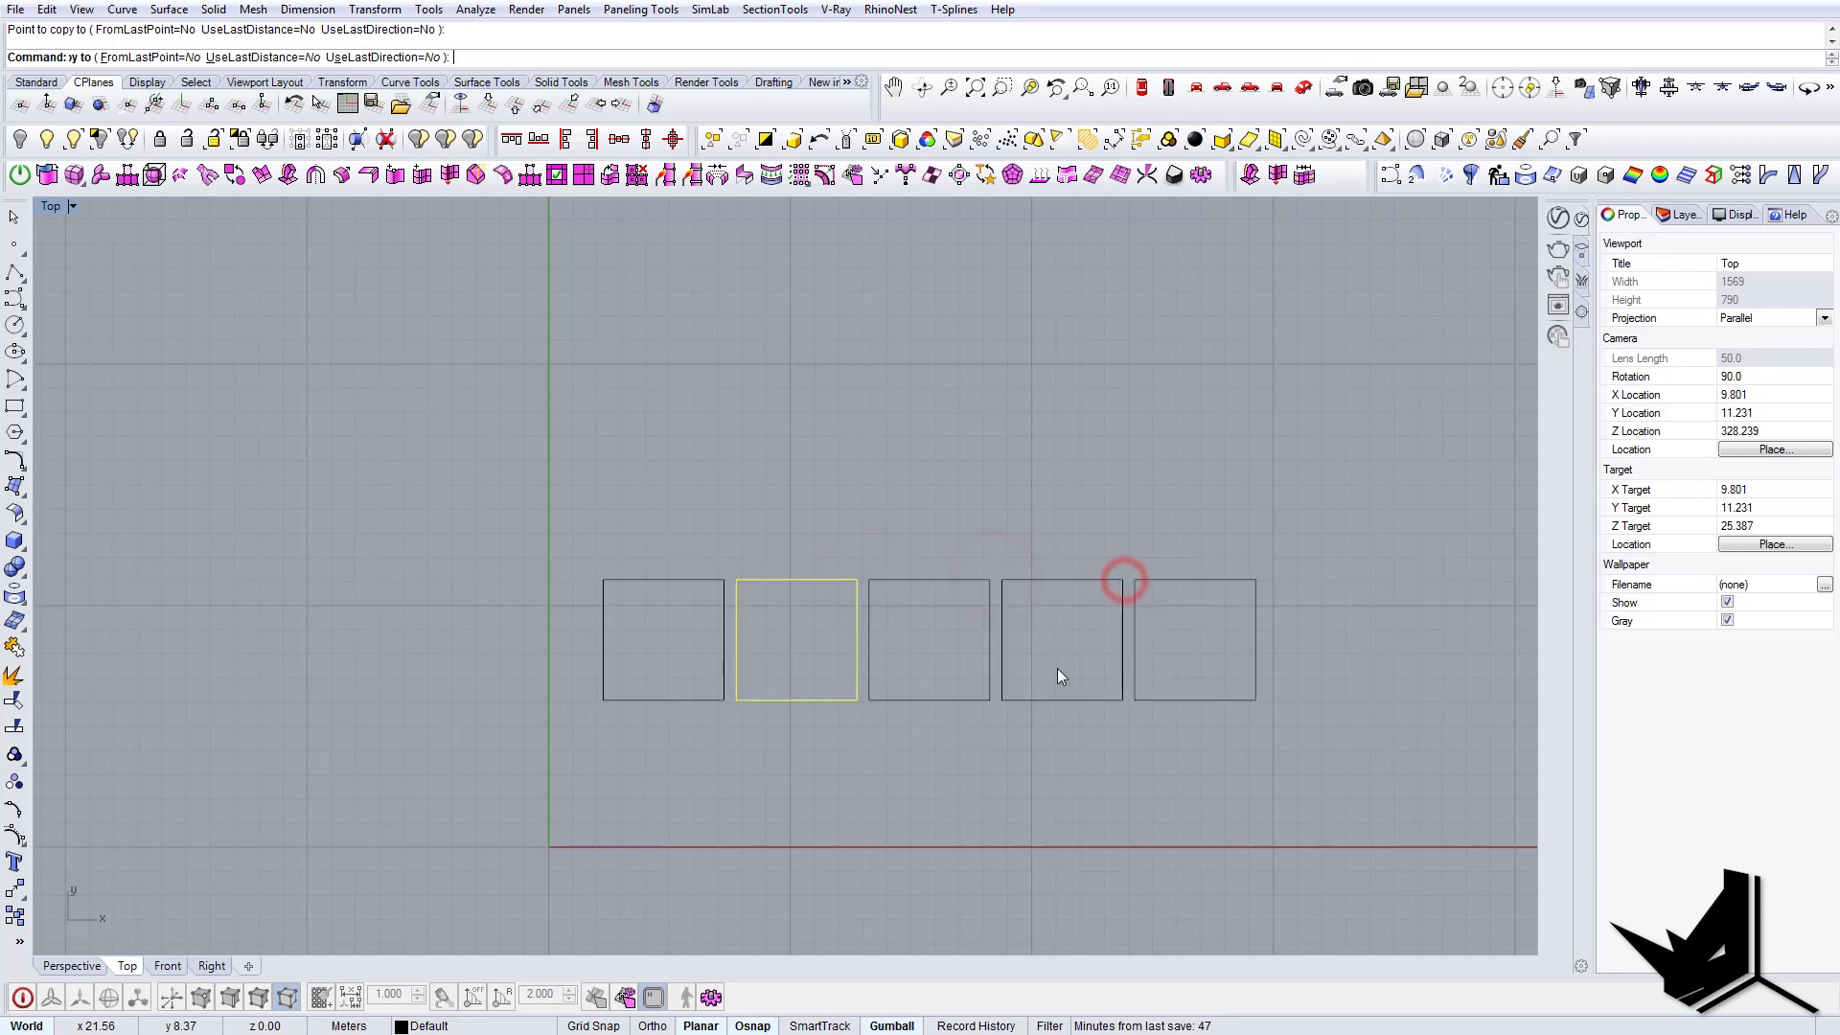
key(Escape)
- Copy the row of five squares directly above itself along Y and move the copied row a further 0.5 m in Y
scroll(1056, 675, down, 6)
drag(1164, 588, 815, 689)
scroll(1125, 703, up, 6)
key(Return)
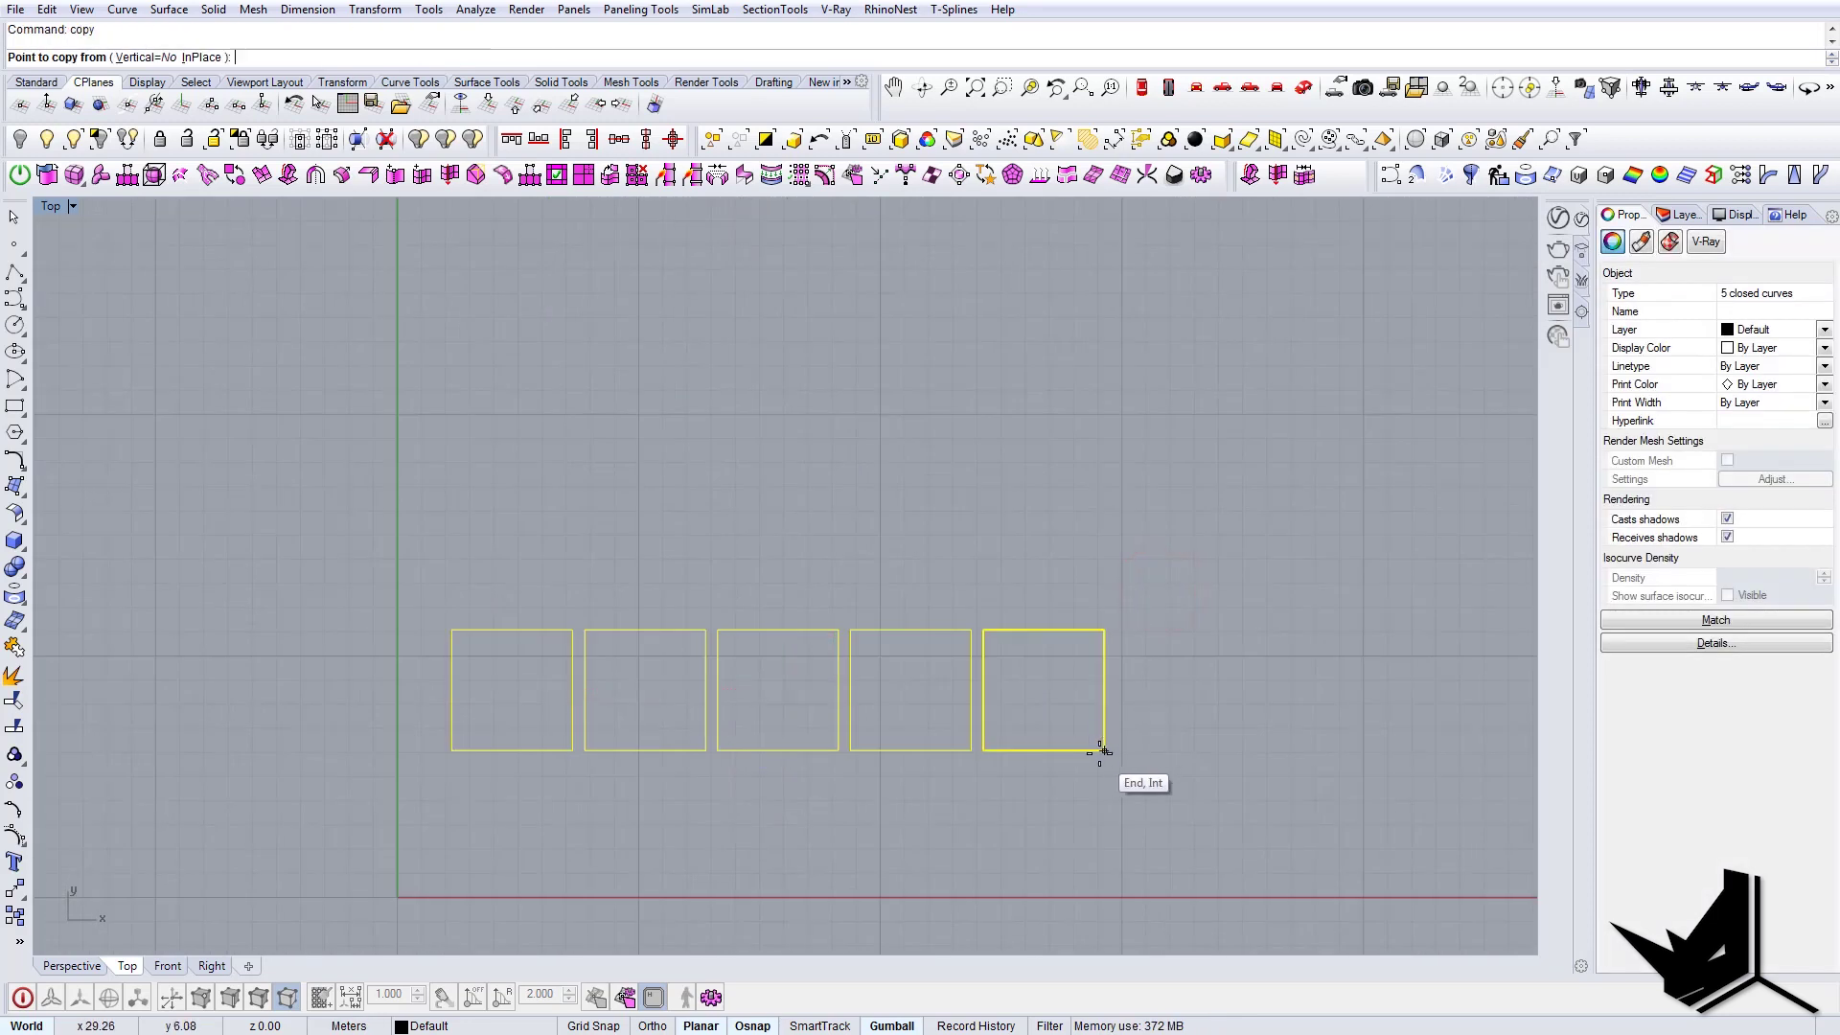
click(1101, 751)
click(1102, 629)
right_click(1040, 570)
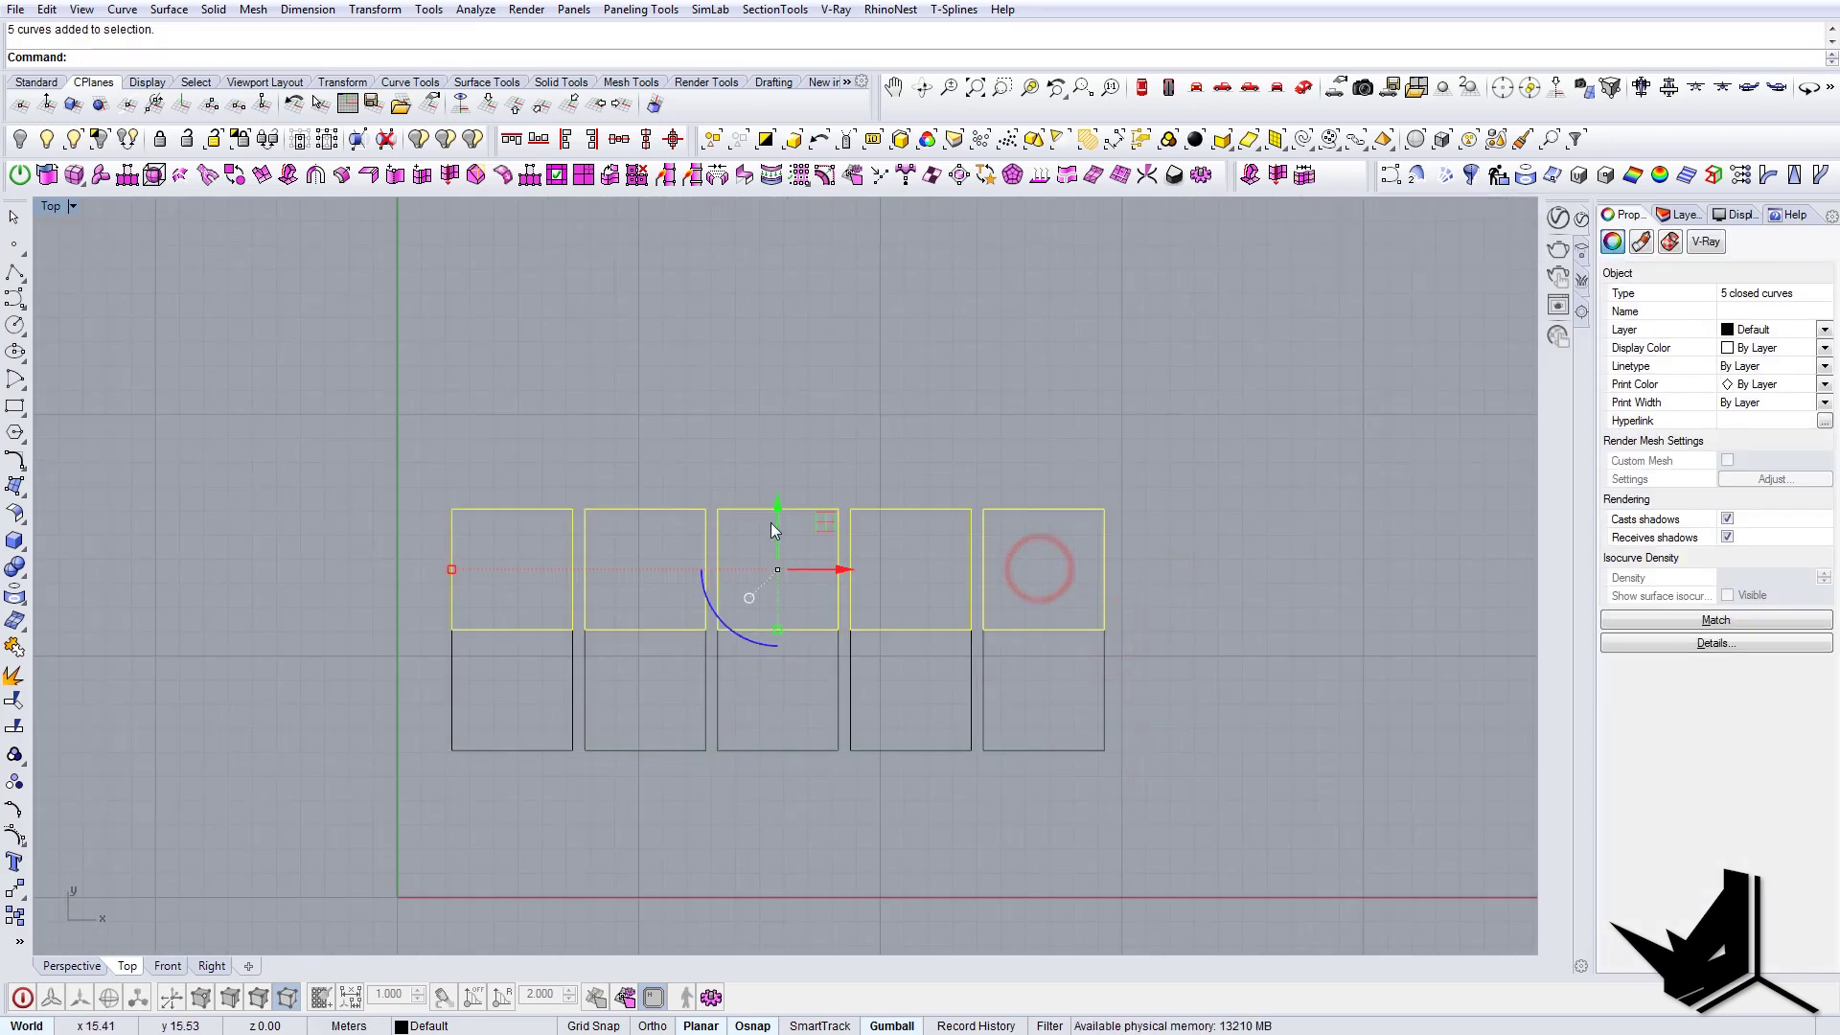
click(777, 526)
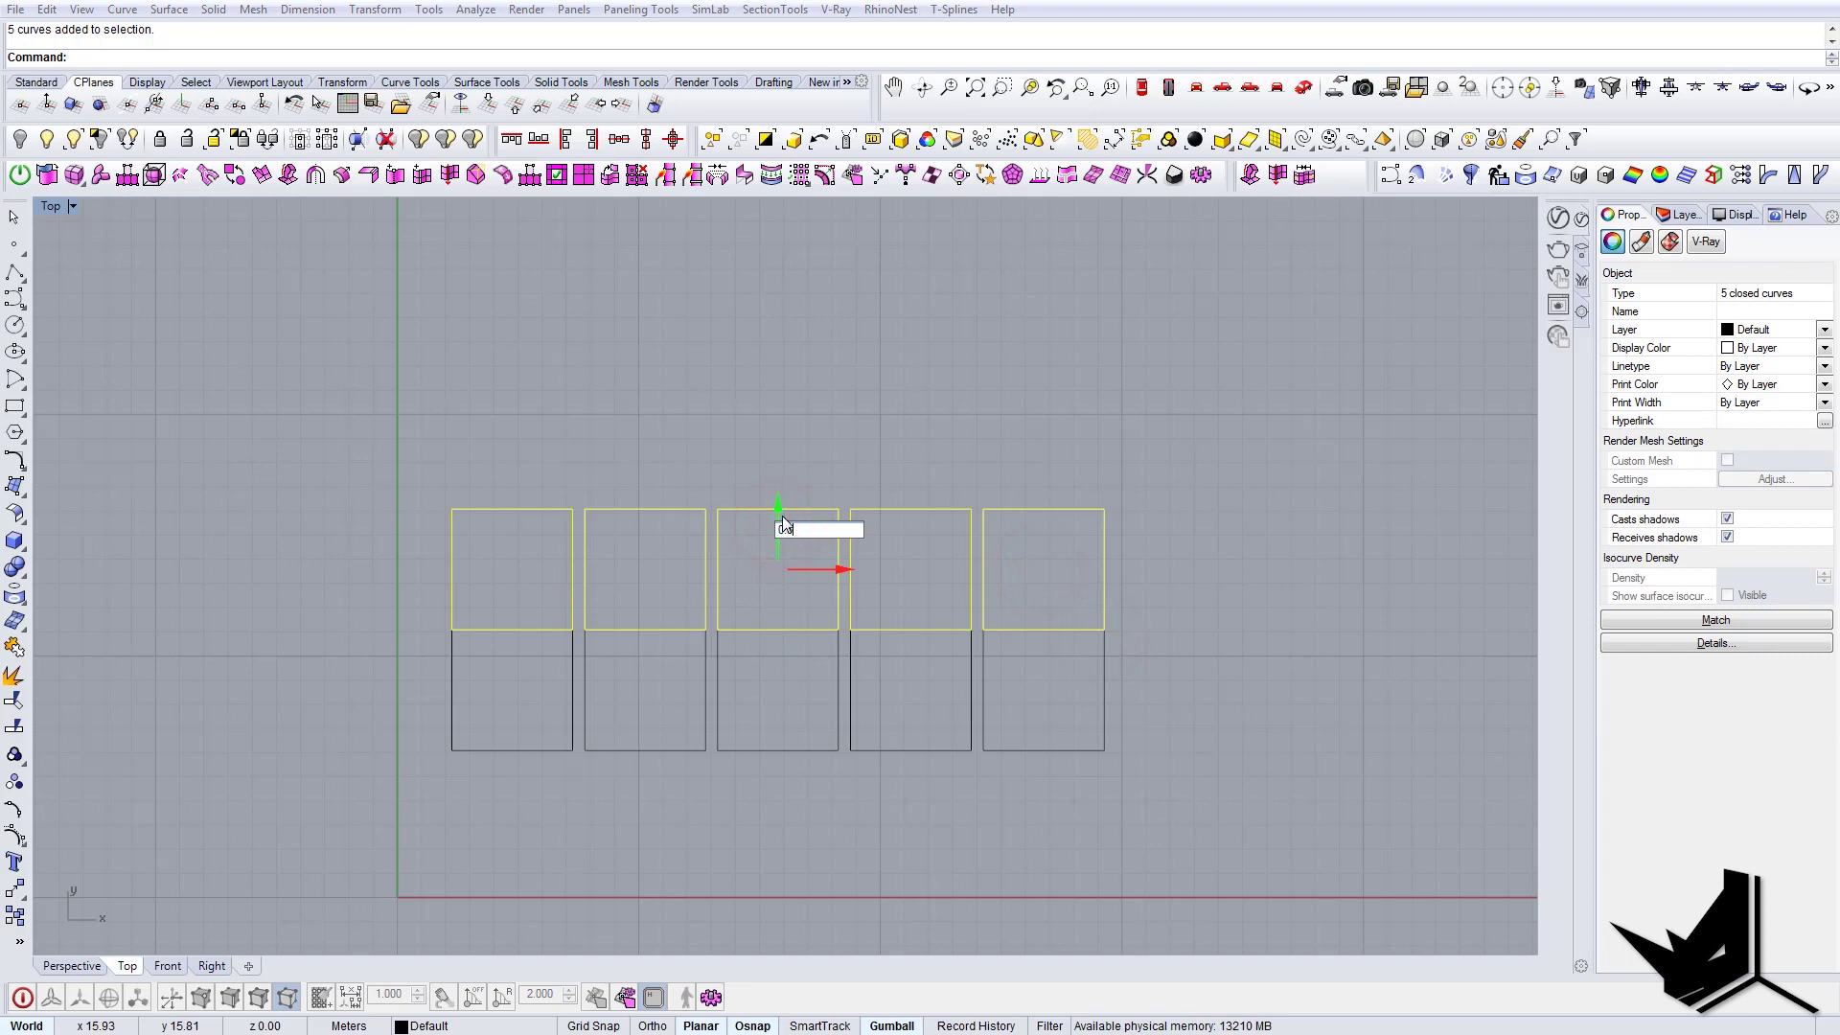
key(Return)
- Copy the second row three times along Y at 5.5 m spacing, with FromLastPoint, UseLastDistance and UseLastDirection set to Yes, completing a 5 × 5 grid
drag(1275, 572, 537, 465)
key(Return)
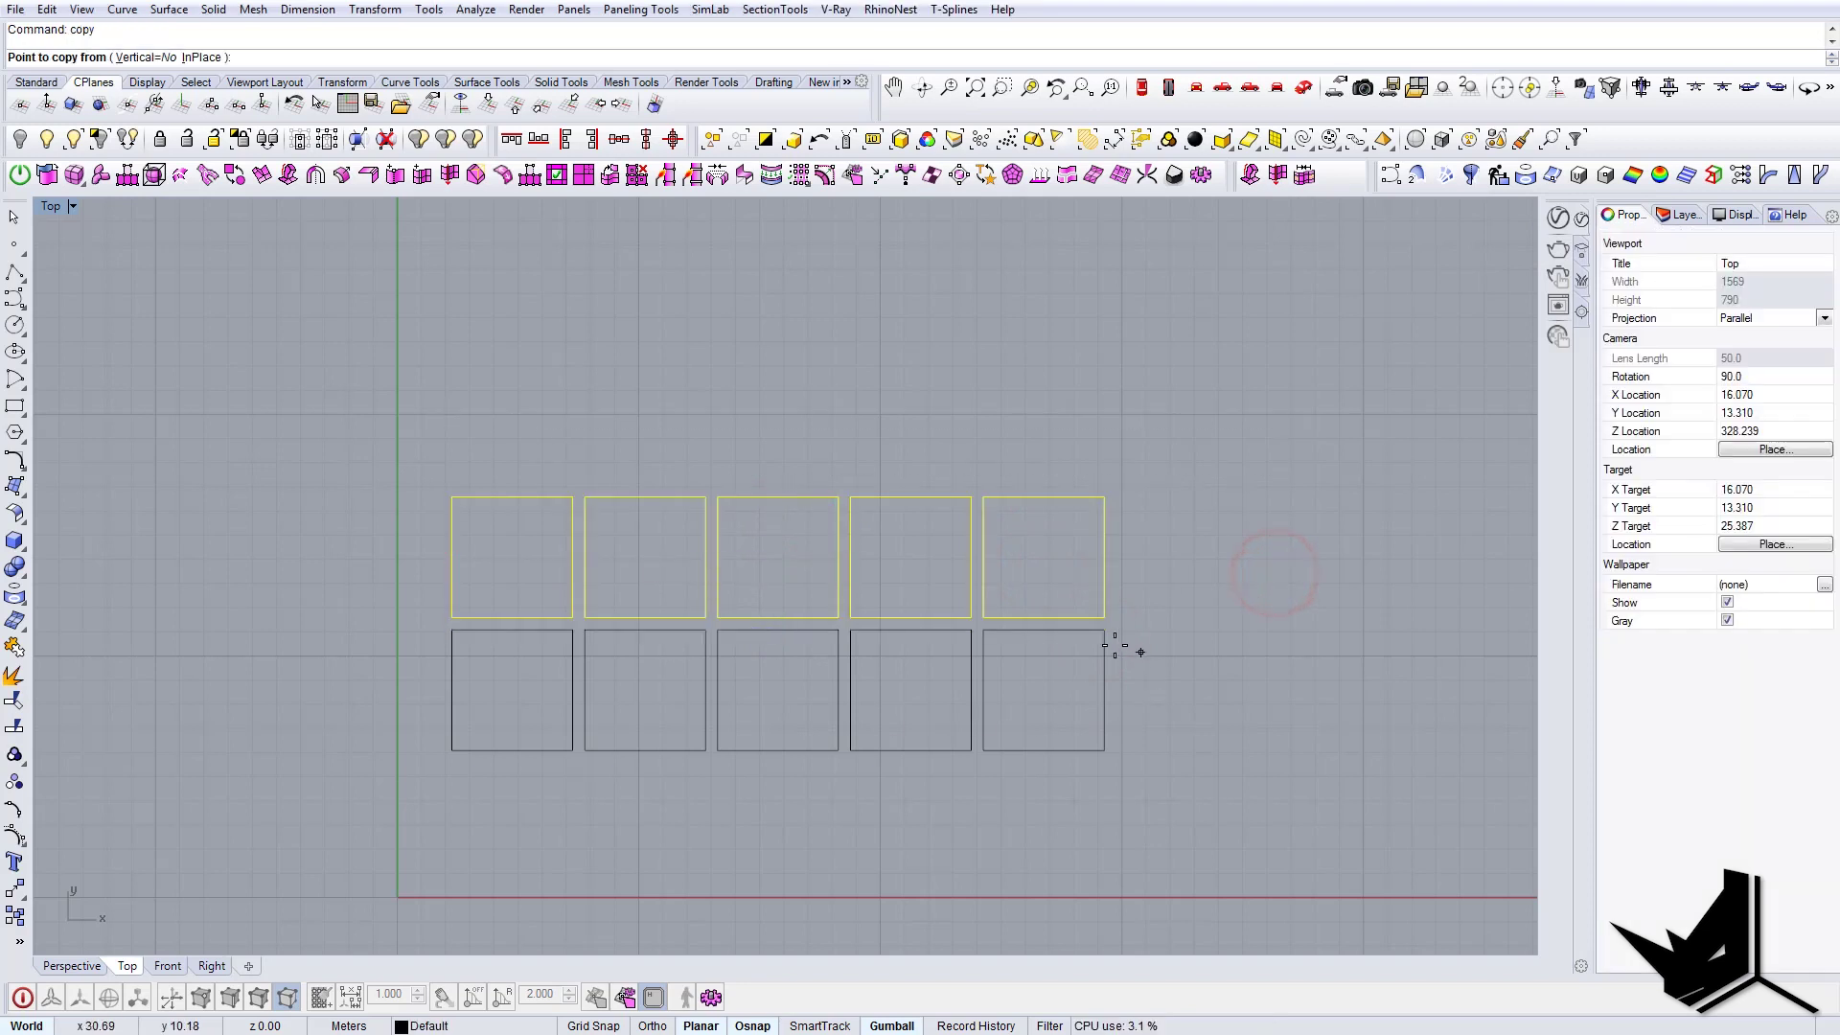
click(1104, 630)
click(1105, 498)
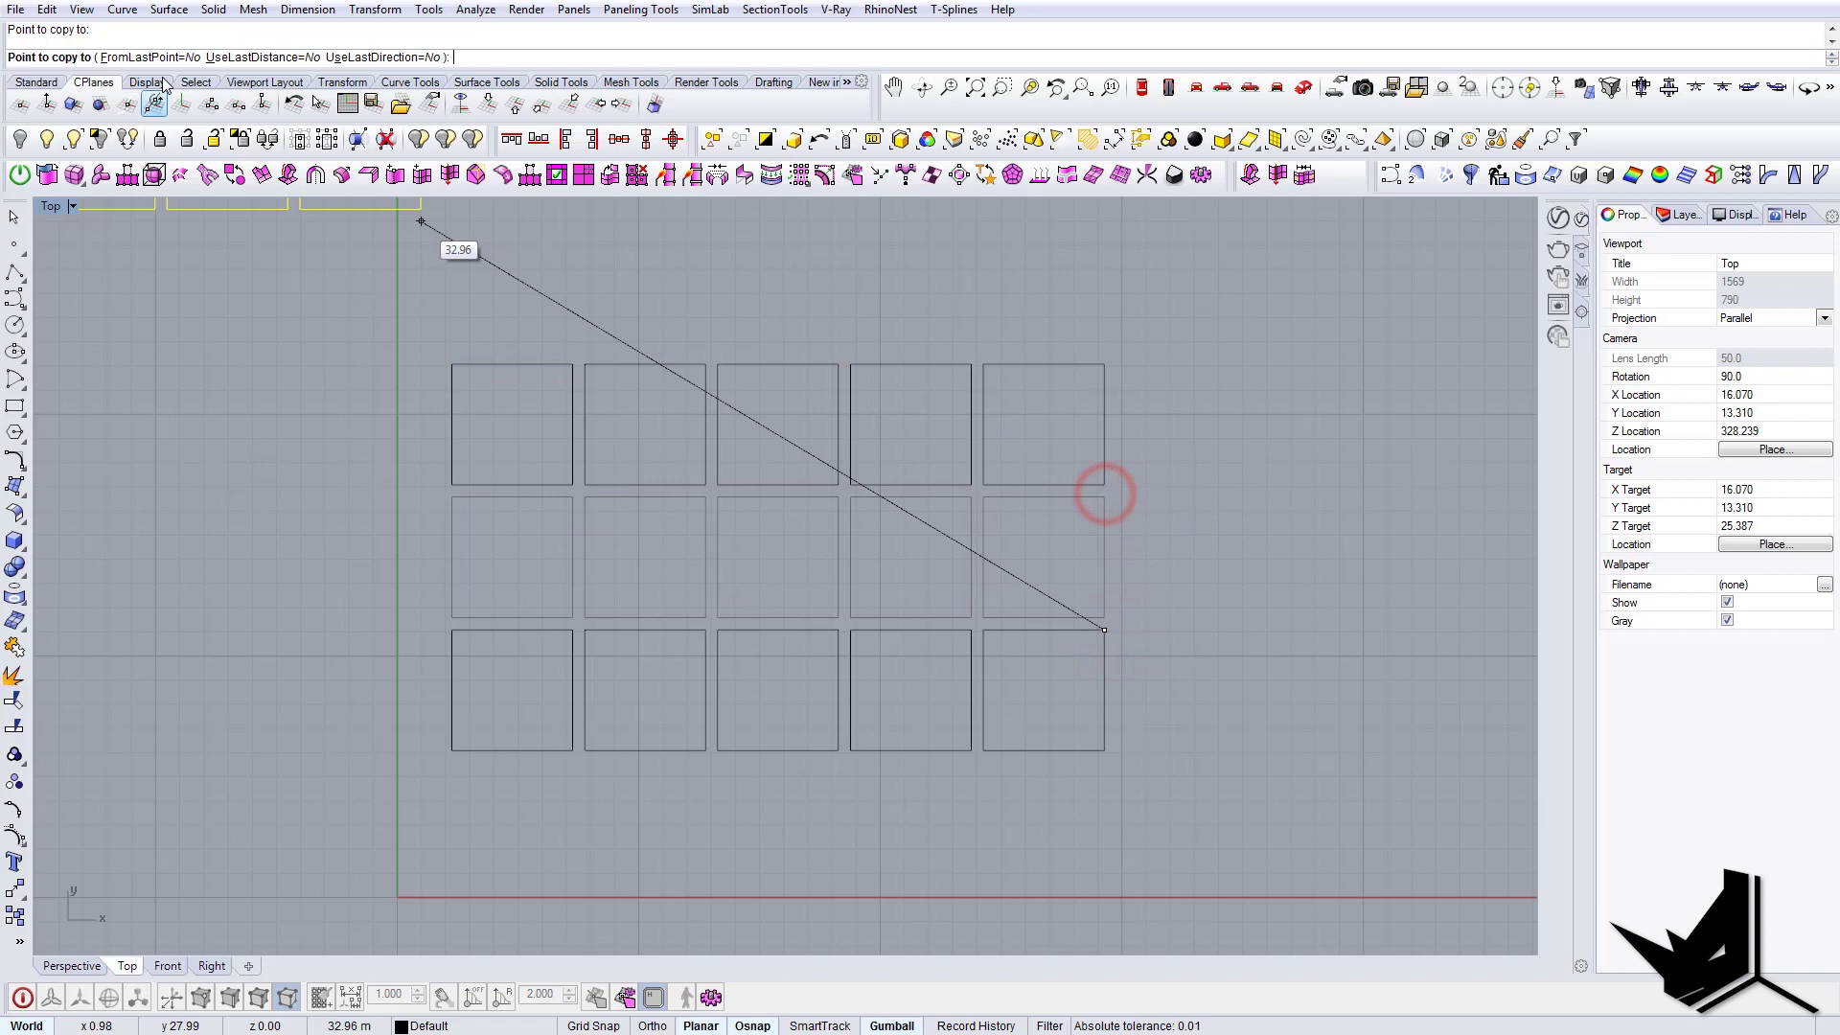
click(143, 56)
click(251, 57)
click(383, 56)
scroll(632, 729, down, 4)
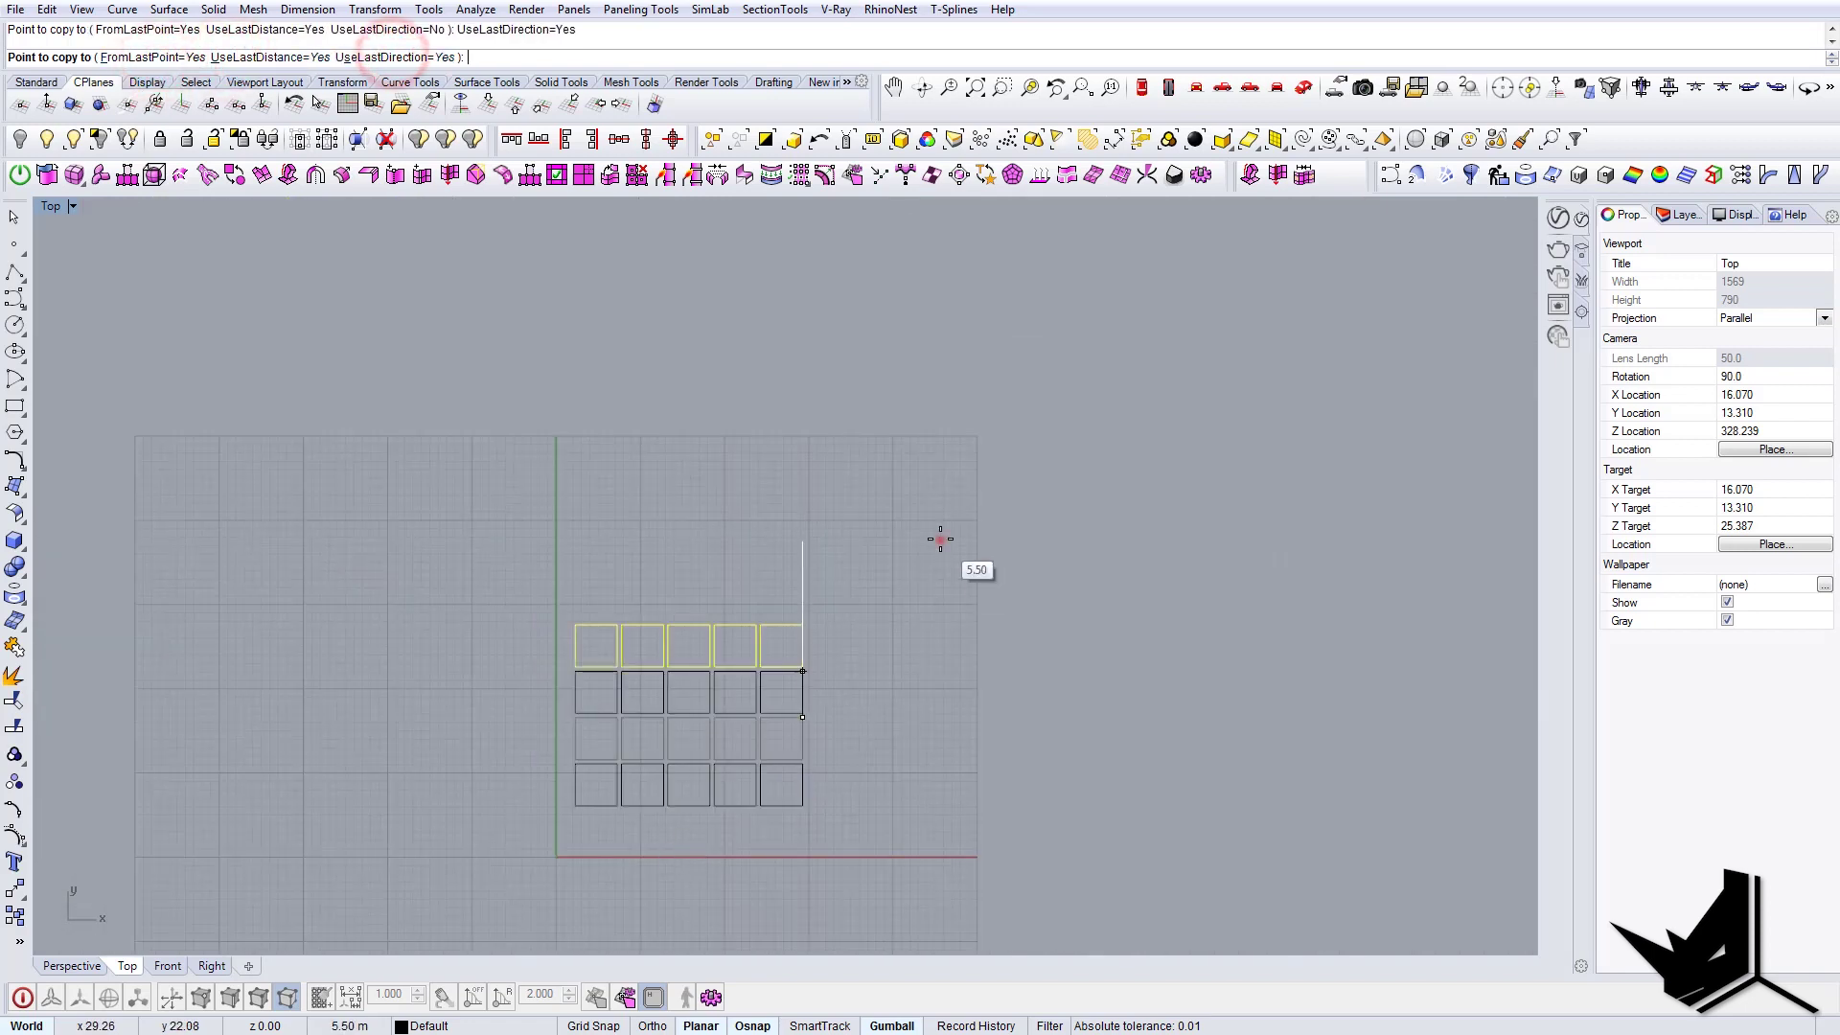
click(941, 540)
click(928, 503)
key(Return)
- Select all 25 squares and move the grid slightly away from the Y axis and closer to the X axis
right_drag(719, 646, 837, 535)
drag(523, 402, 1011, 746)
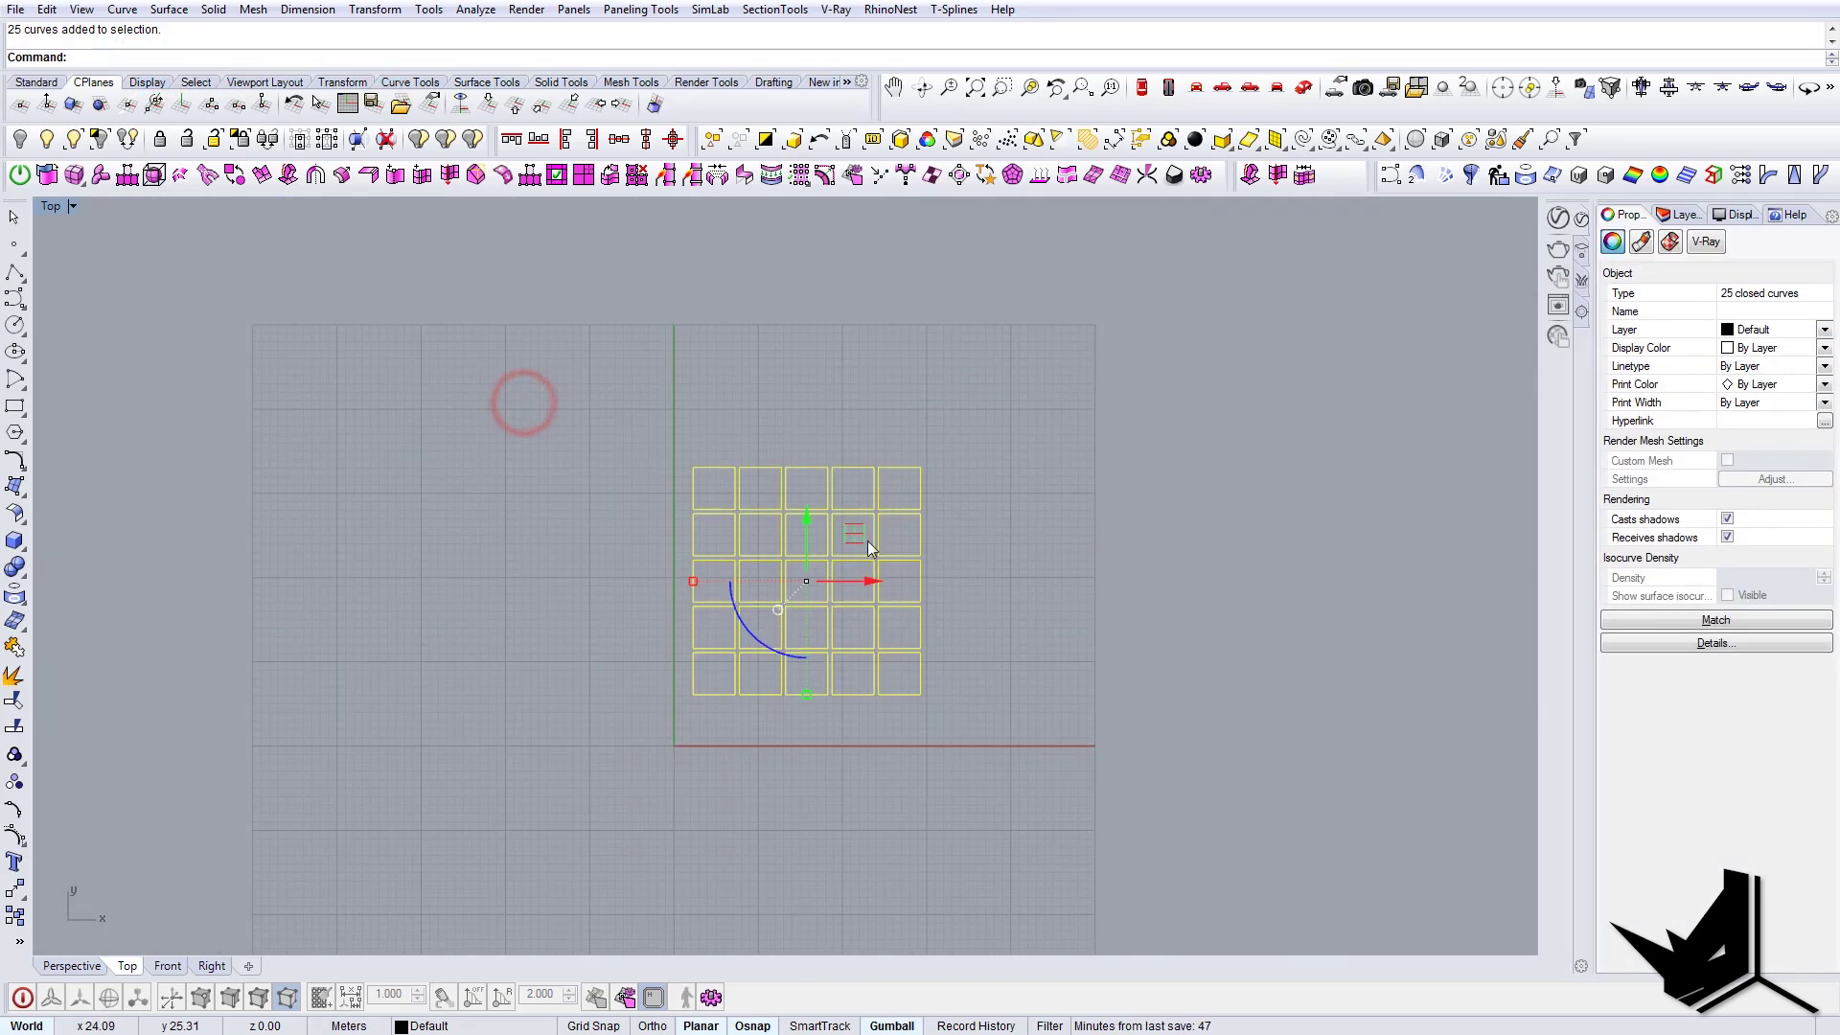
drag(868, 543, 880, 565)
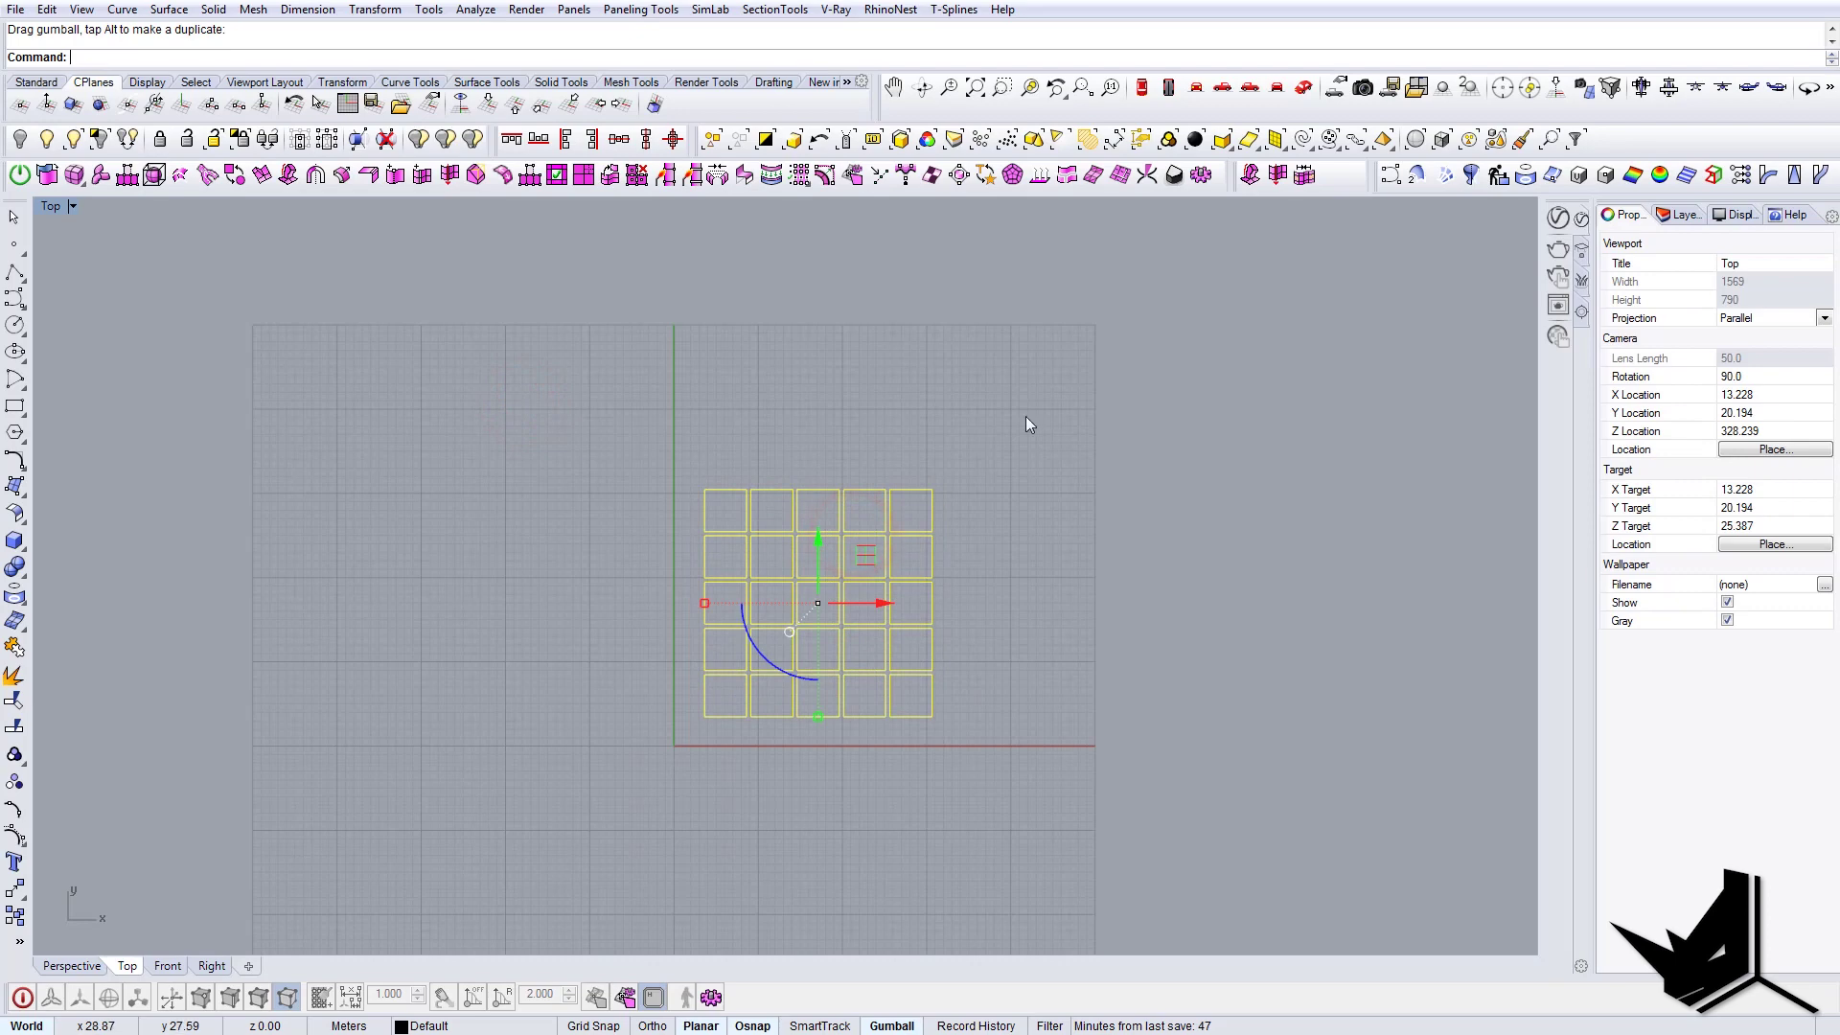
- Extrude all 25 squares 50 m upward with the gumball in the Perspective view
click(1302, 95)
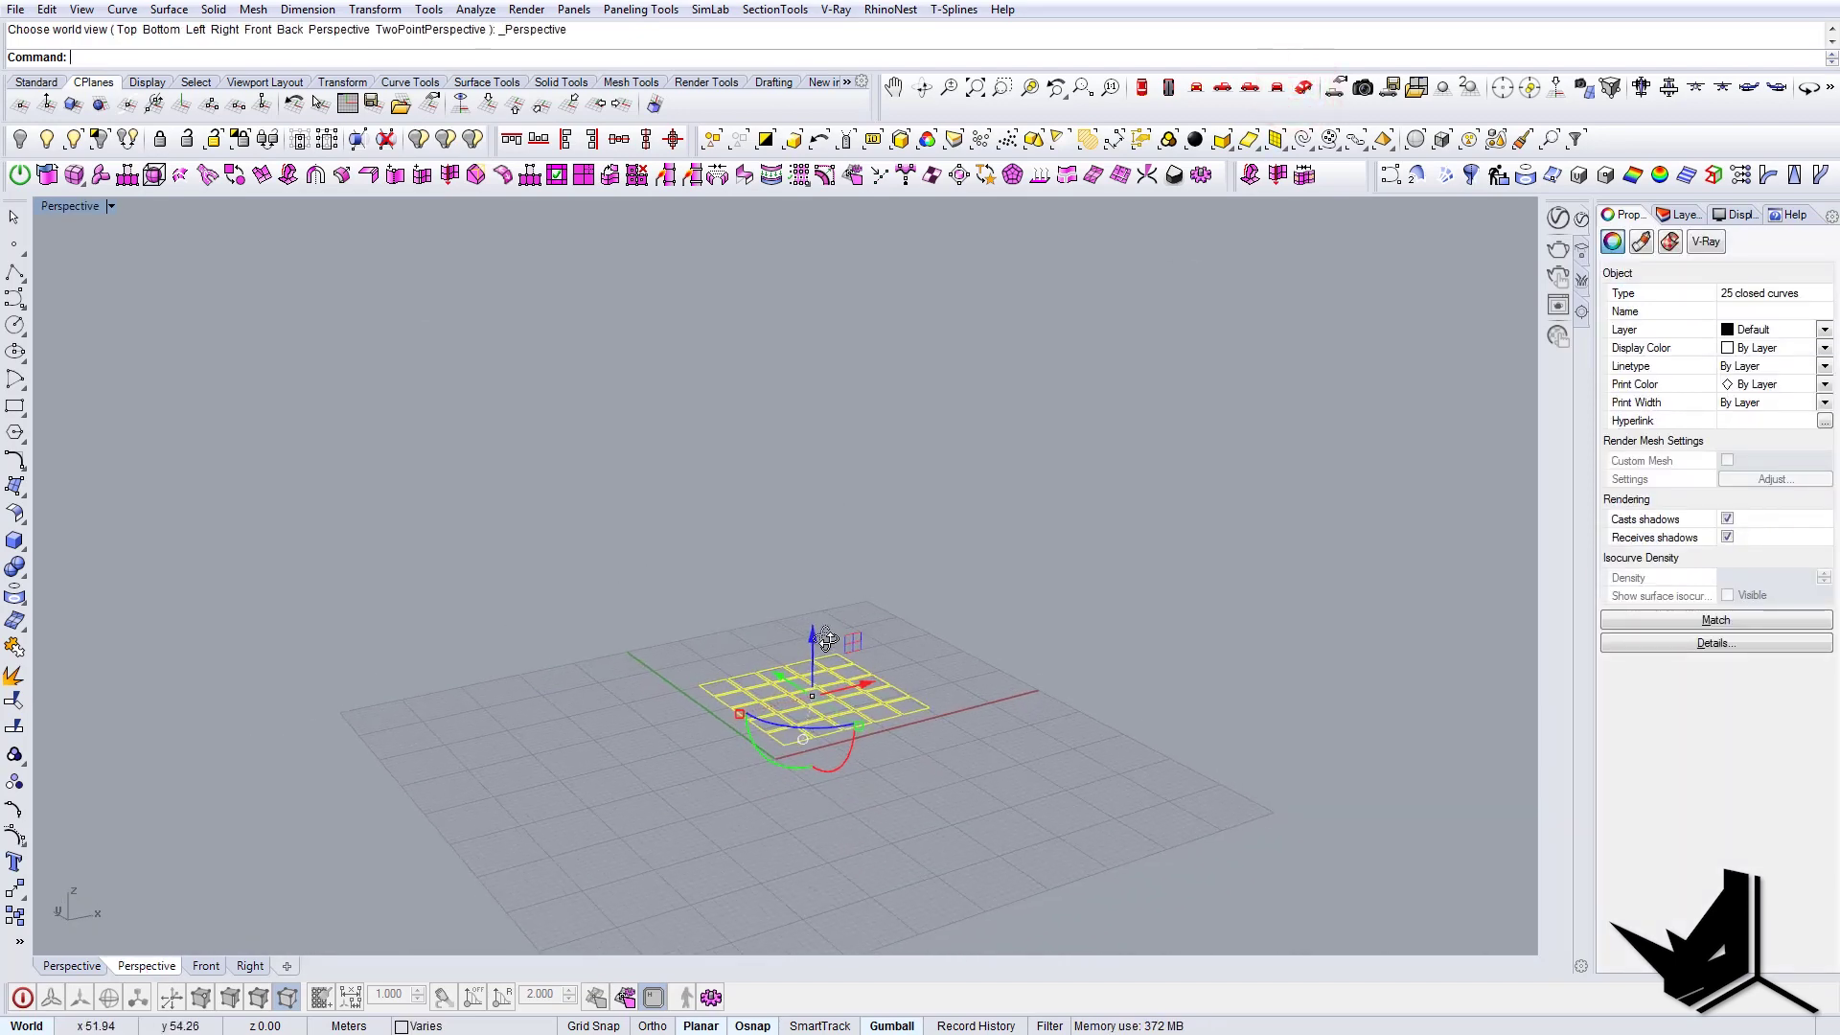
key(alt)
drag(814, 637, 857, 311)
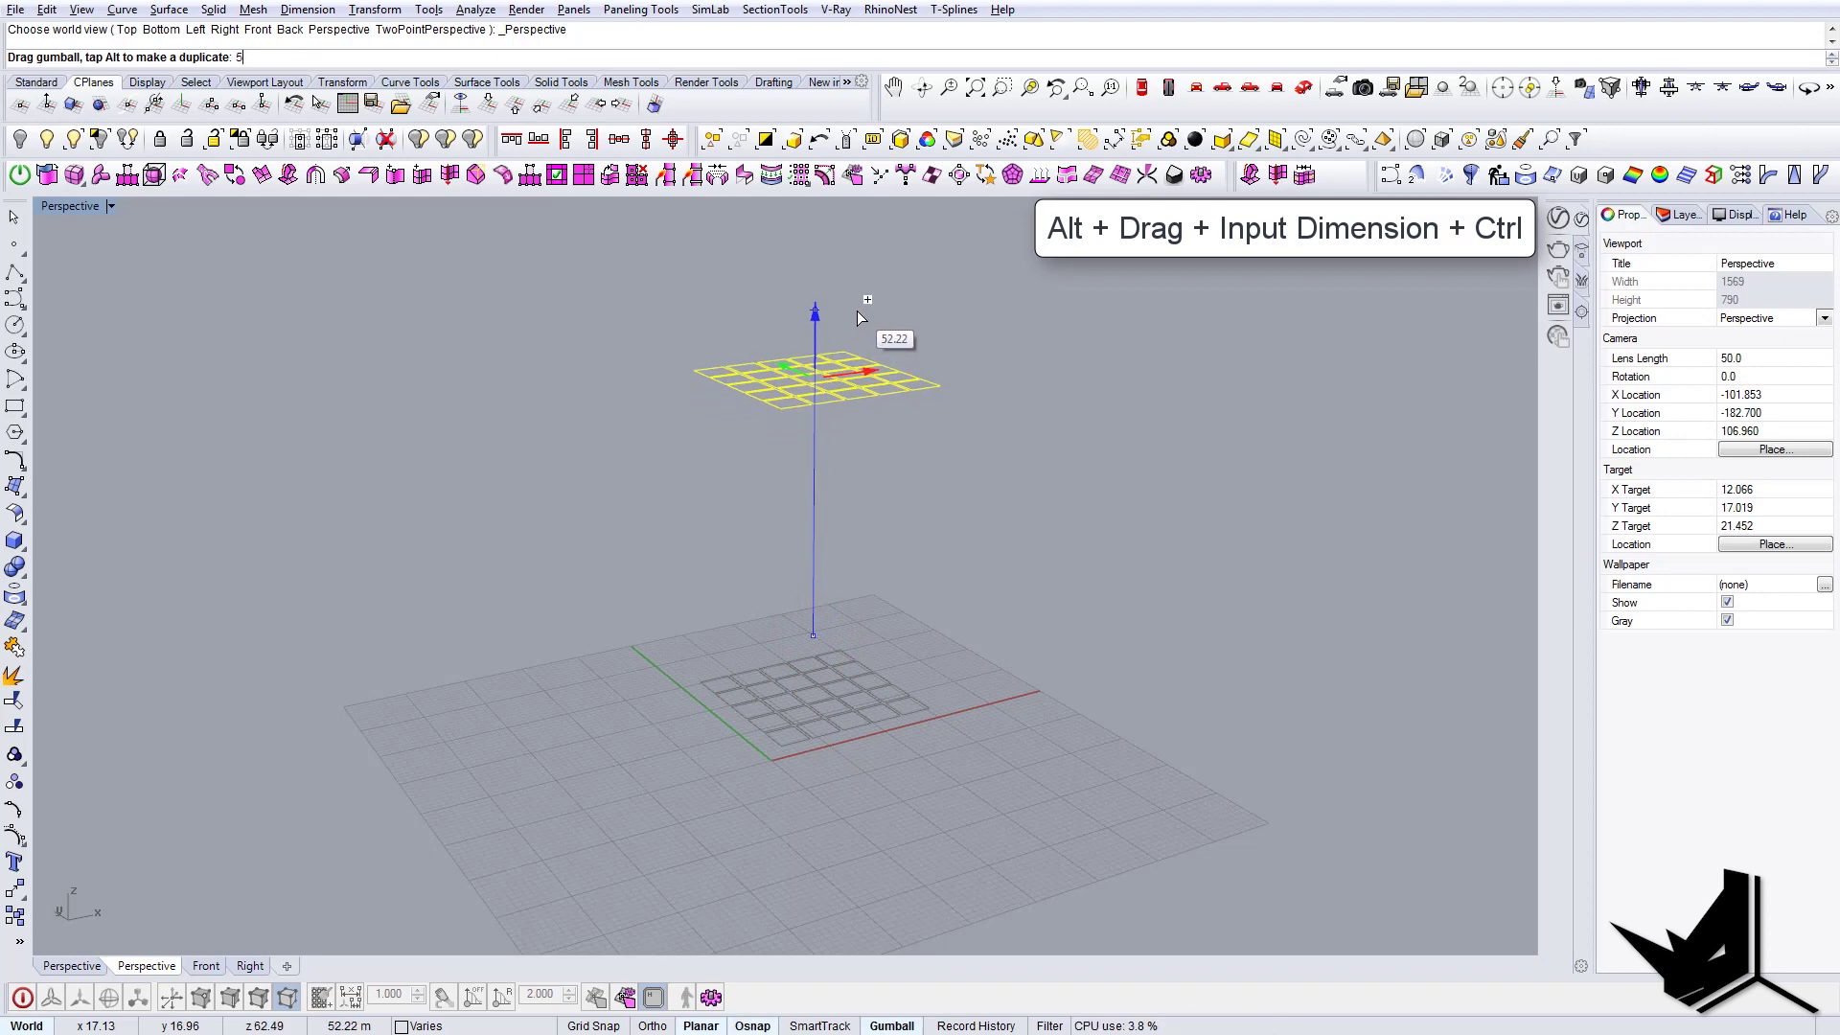
text(0)
key(Return)
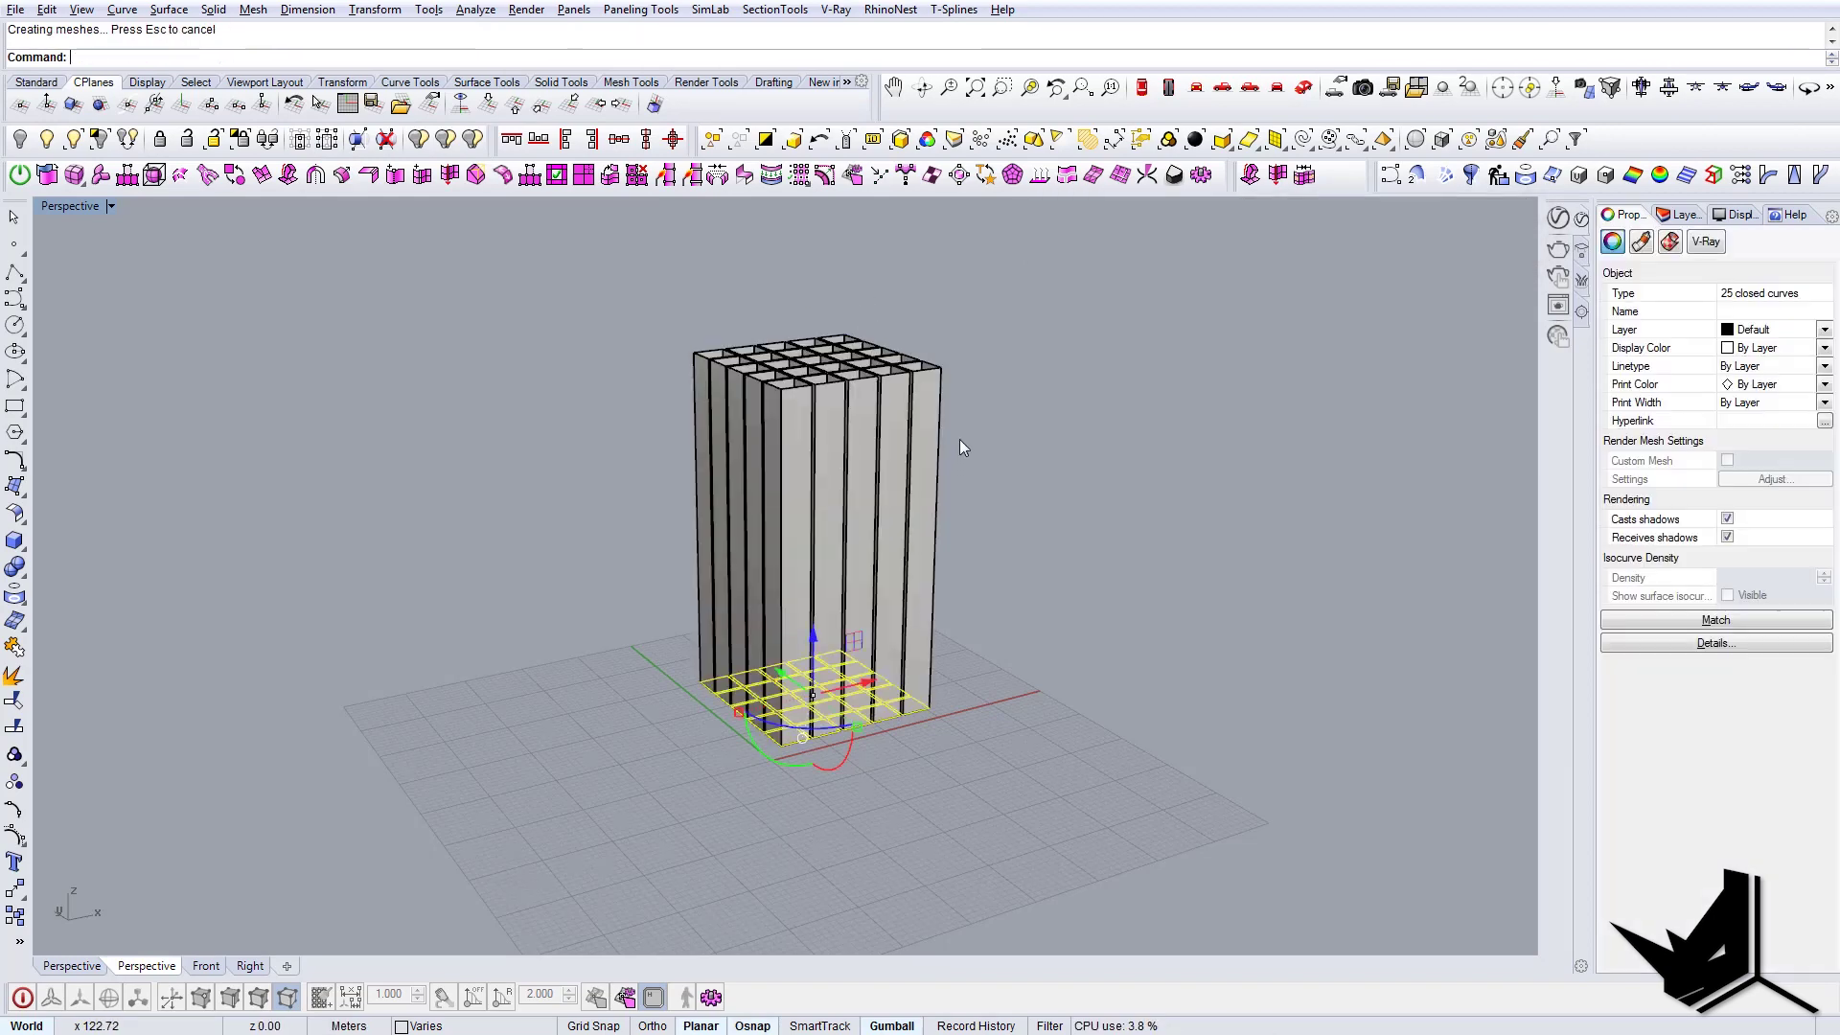
- Cap all the extruded columns to make them closed solids
right_drag(958, 439, 1035, 455)
key(Escape)
drag(1026, 454, 711, 422)
text(cap)
key(Return)
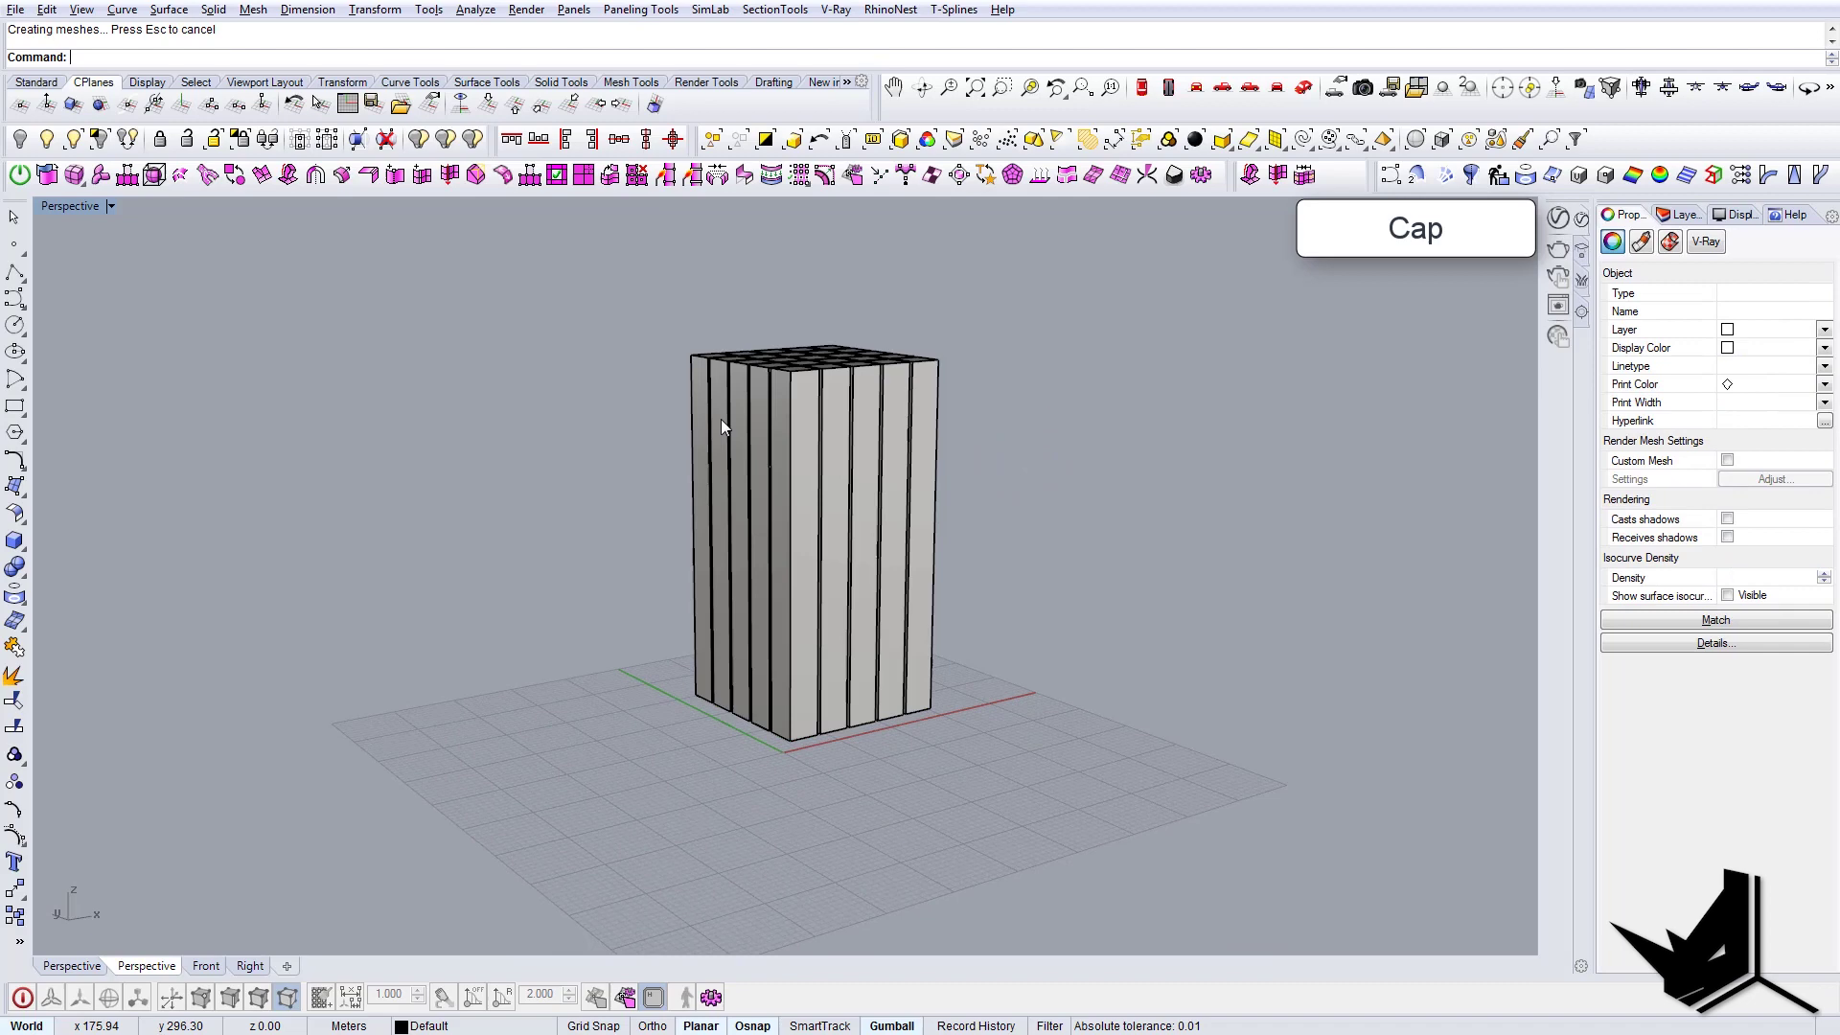
- Isolate the front corner column beside the origin by hiding everything else
mouse_move(734, 420)
right_down()
mouse_move(843, 561)
mouse_move(819, 458)
mouse_move(834, 529)
mouse_move(842, 417)
mouse_move(744, 437)
right_up()
scroll(820, 458, down, 2)
click(704, 443)
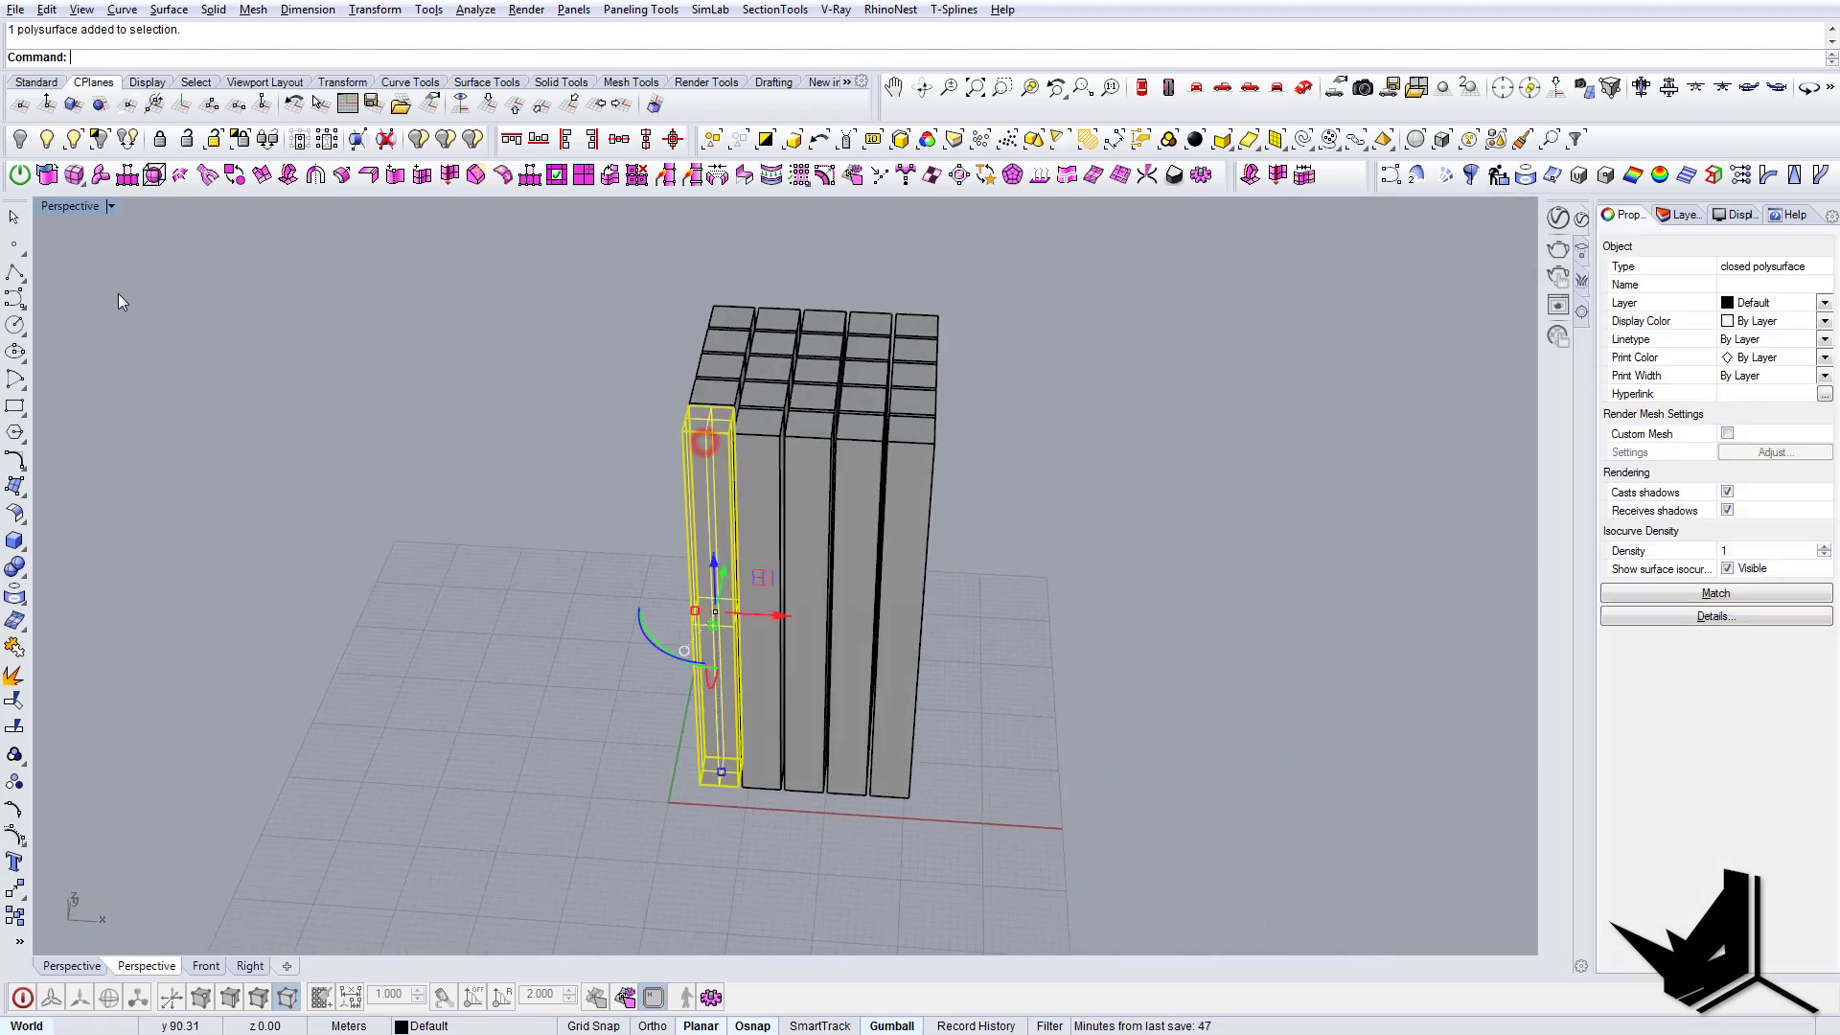
click(102, 144)
right_drag(802, 606, 706, 593)
- Compare the isolated column with the tower in the reference photo, and minimise the photo viewer
drag(1835, 536, 997, 200)
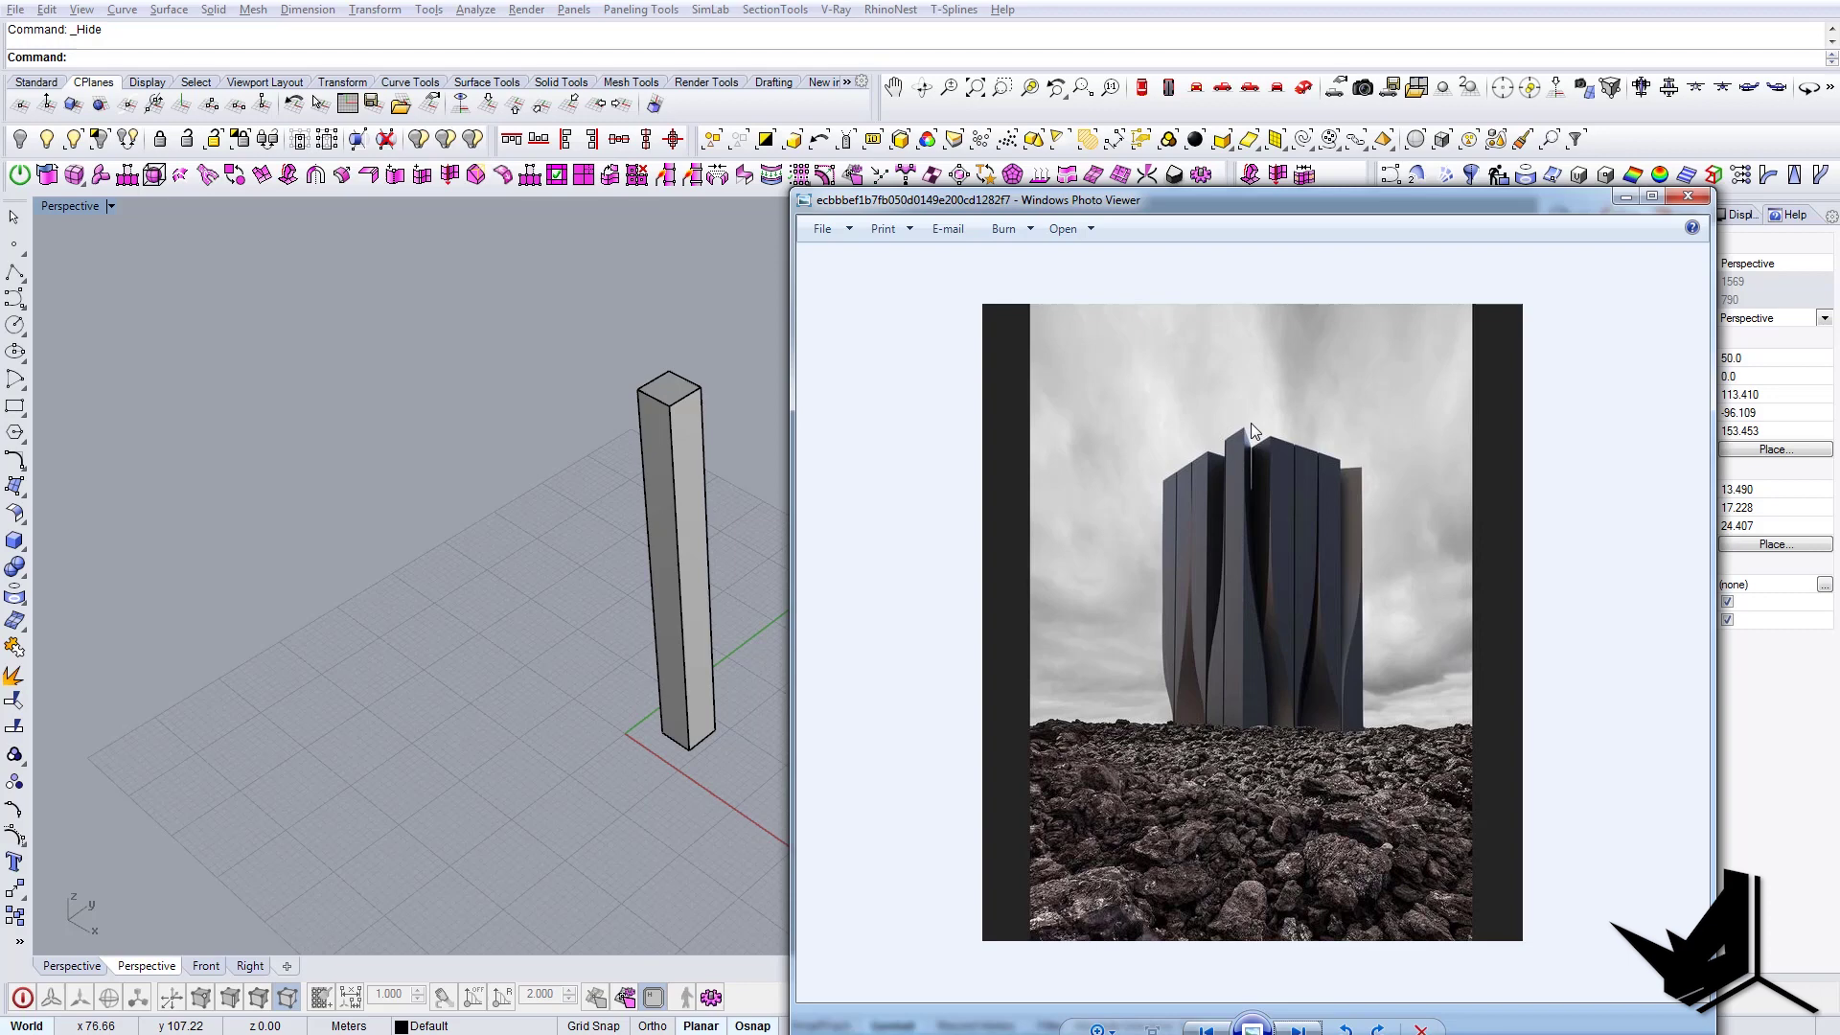
click(1627, 197)
right_drag(625, 464, 676, 483)
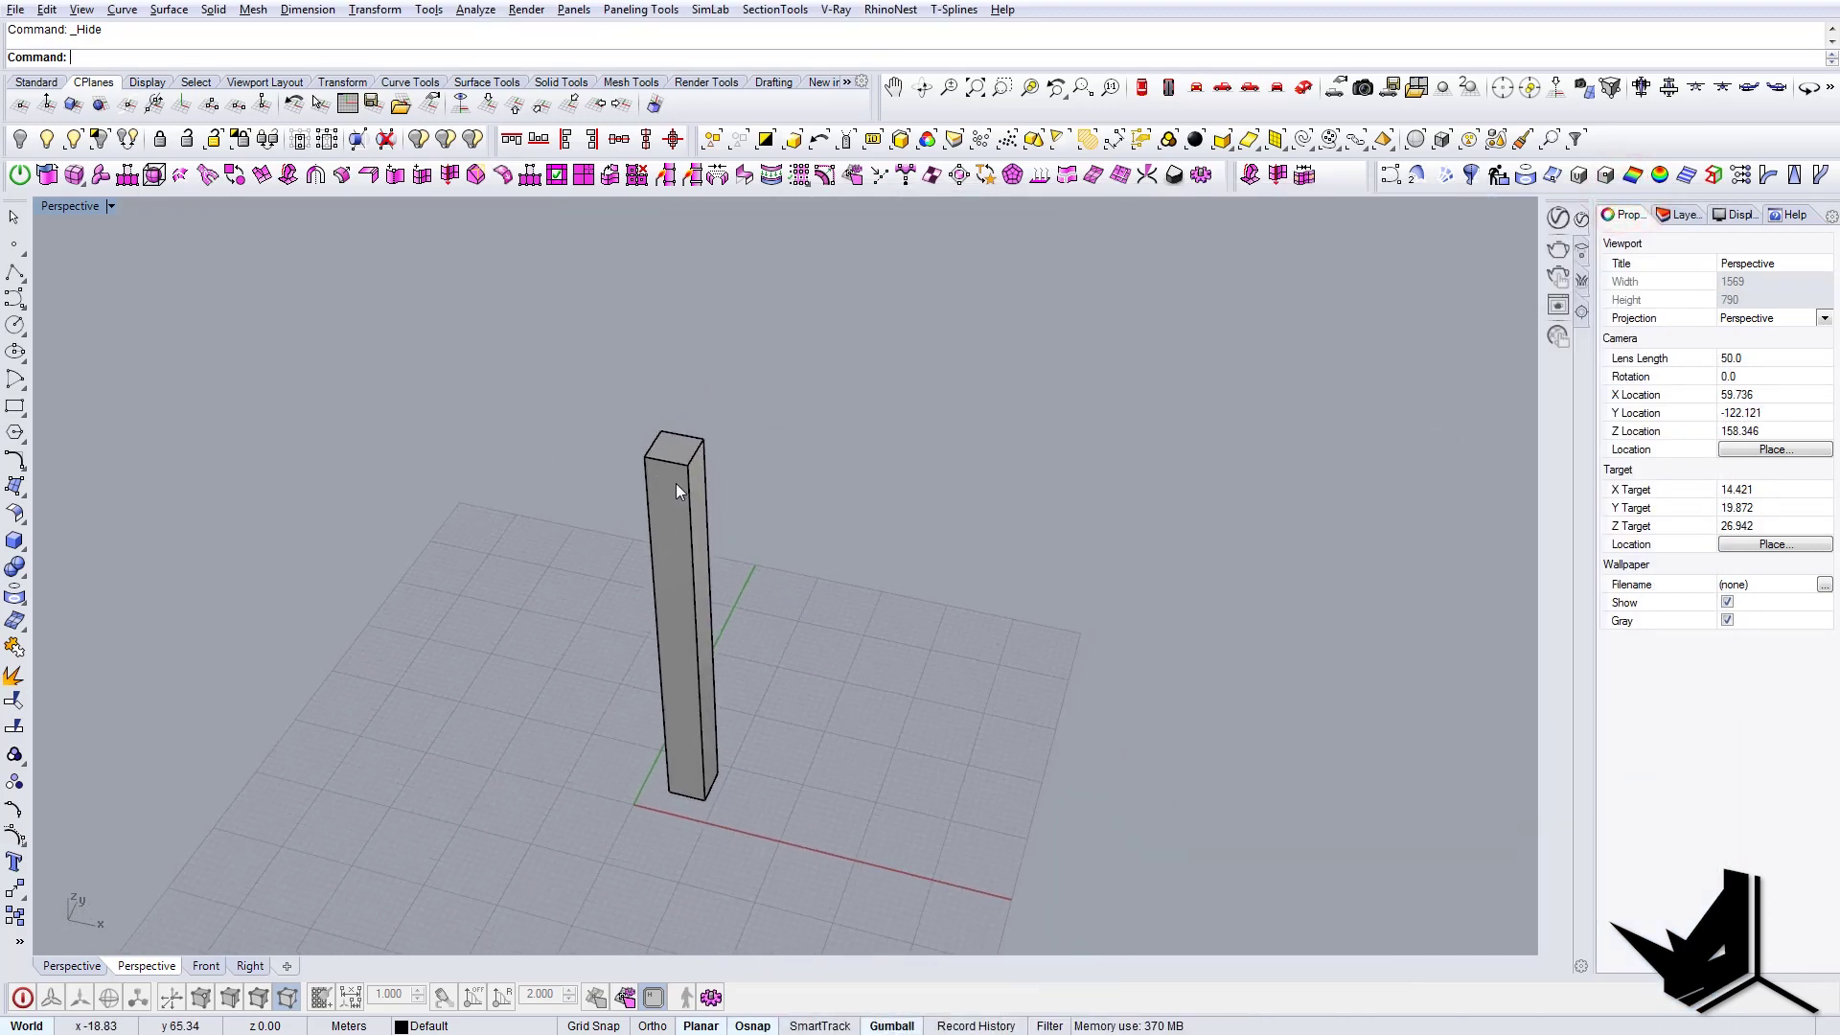
- Draw a diagonal line across the column's top face, from its front left corner to its back right corner
text(line)
key(Return)
scroll(671, 450, up, 3)
click(662, 450)
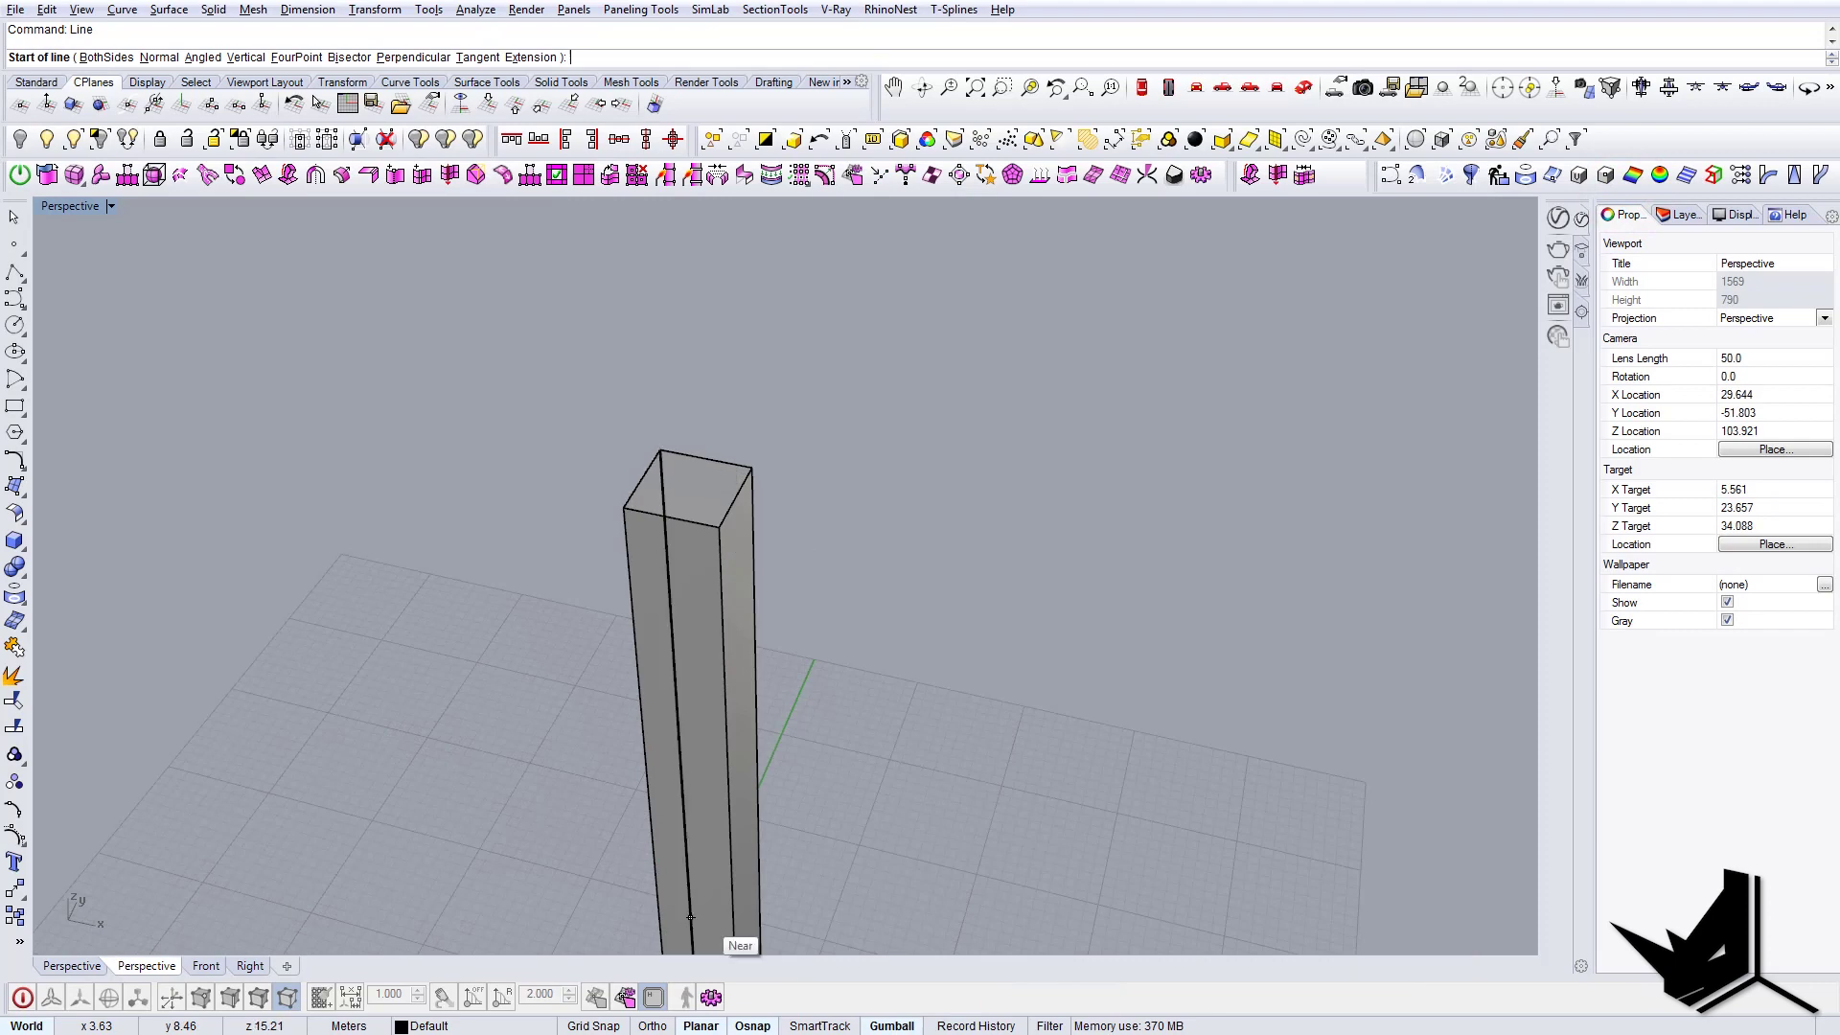
key(alt+Tab)
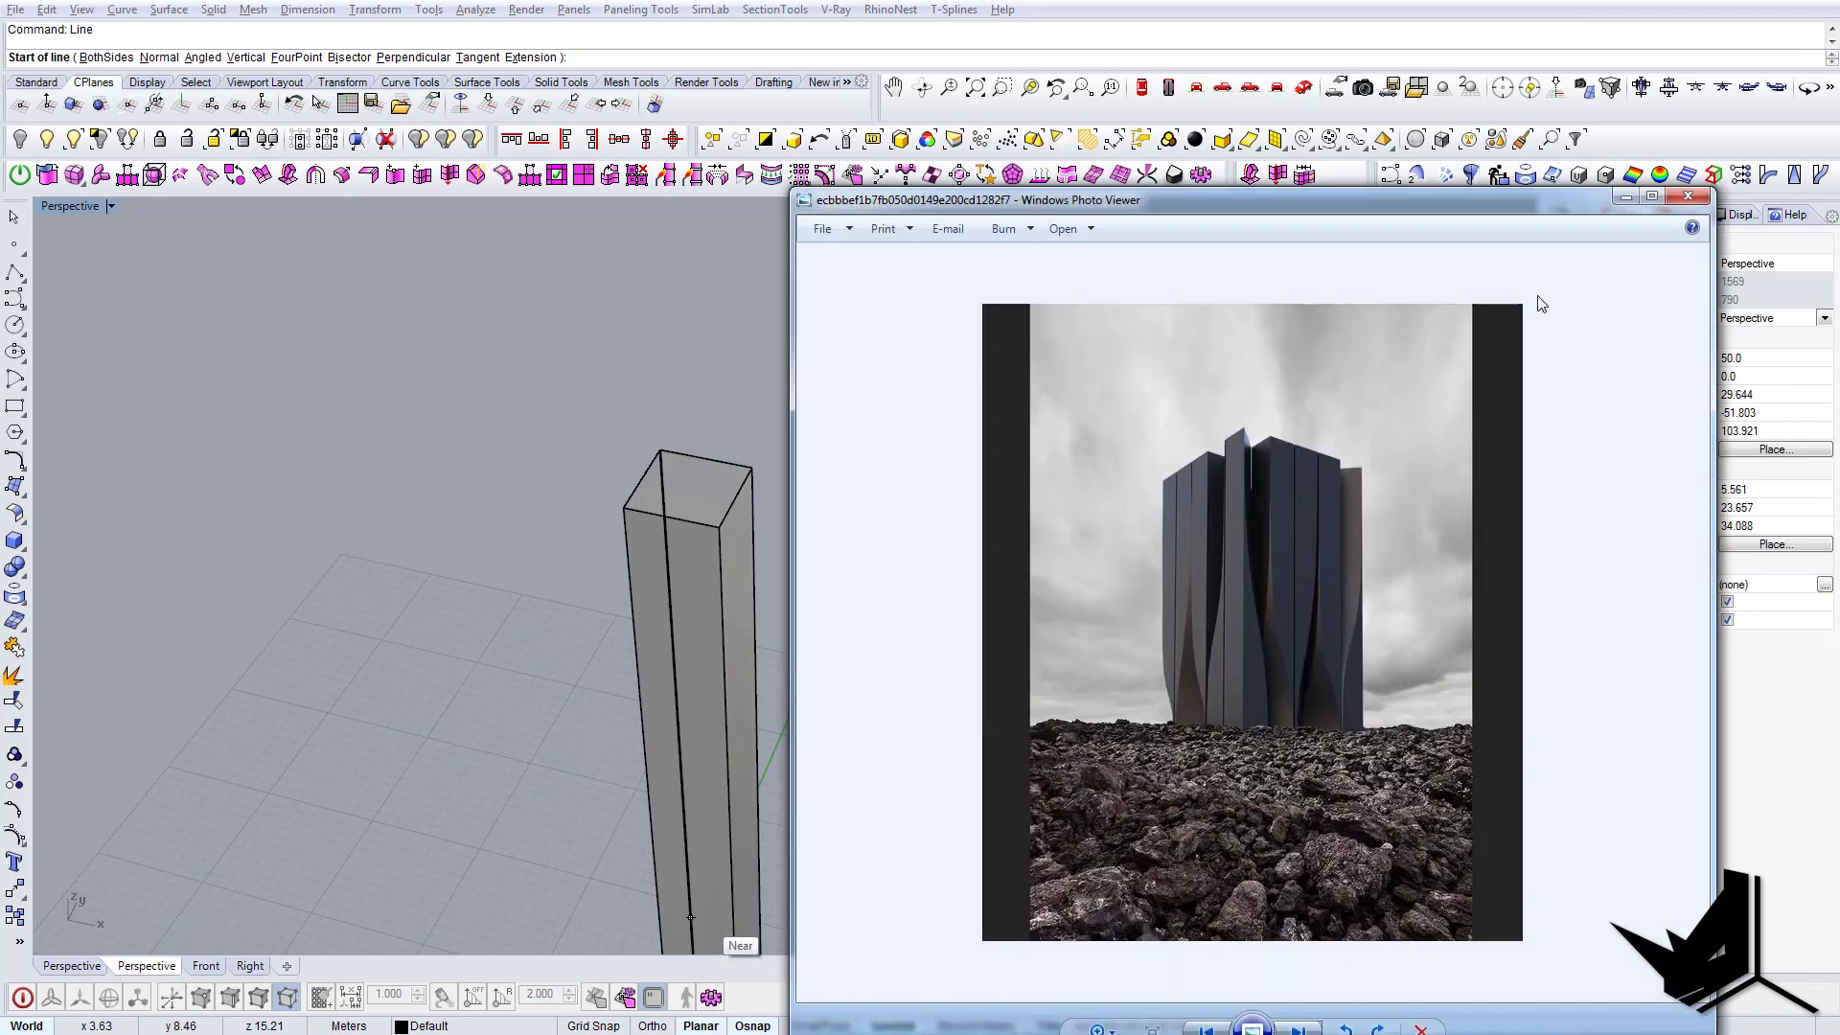
click(1622, 202)
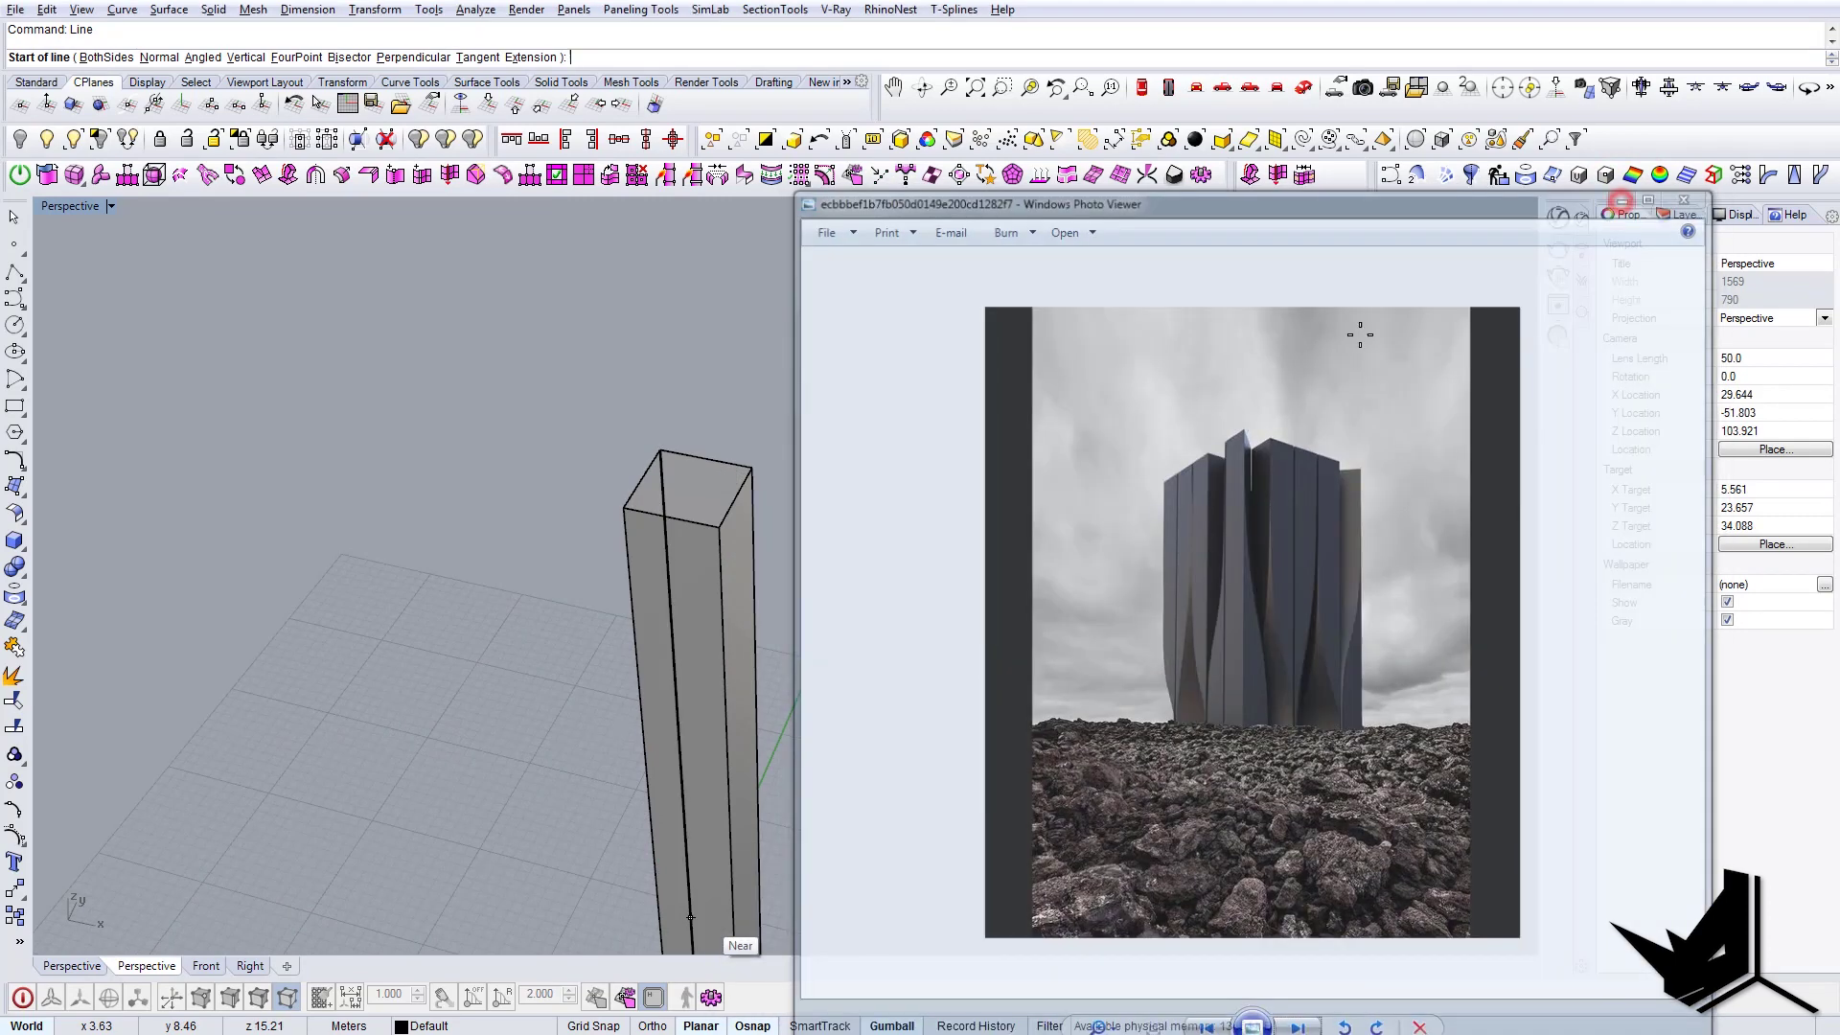
key(Escape)
right_drag(694, 489, 851, 526)
shift+right_drag(762, 573, 823, 558)
right_click(807, 565)
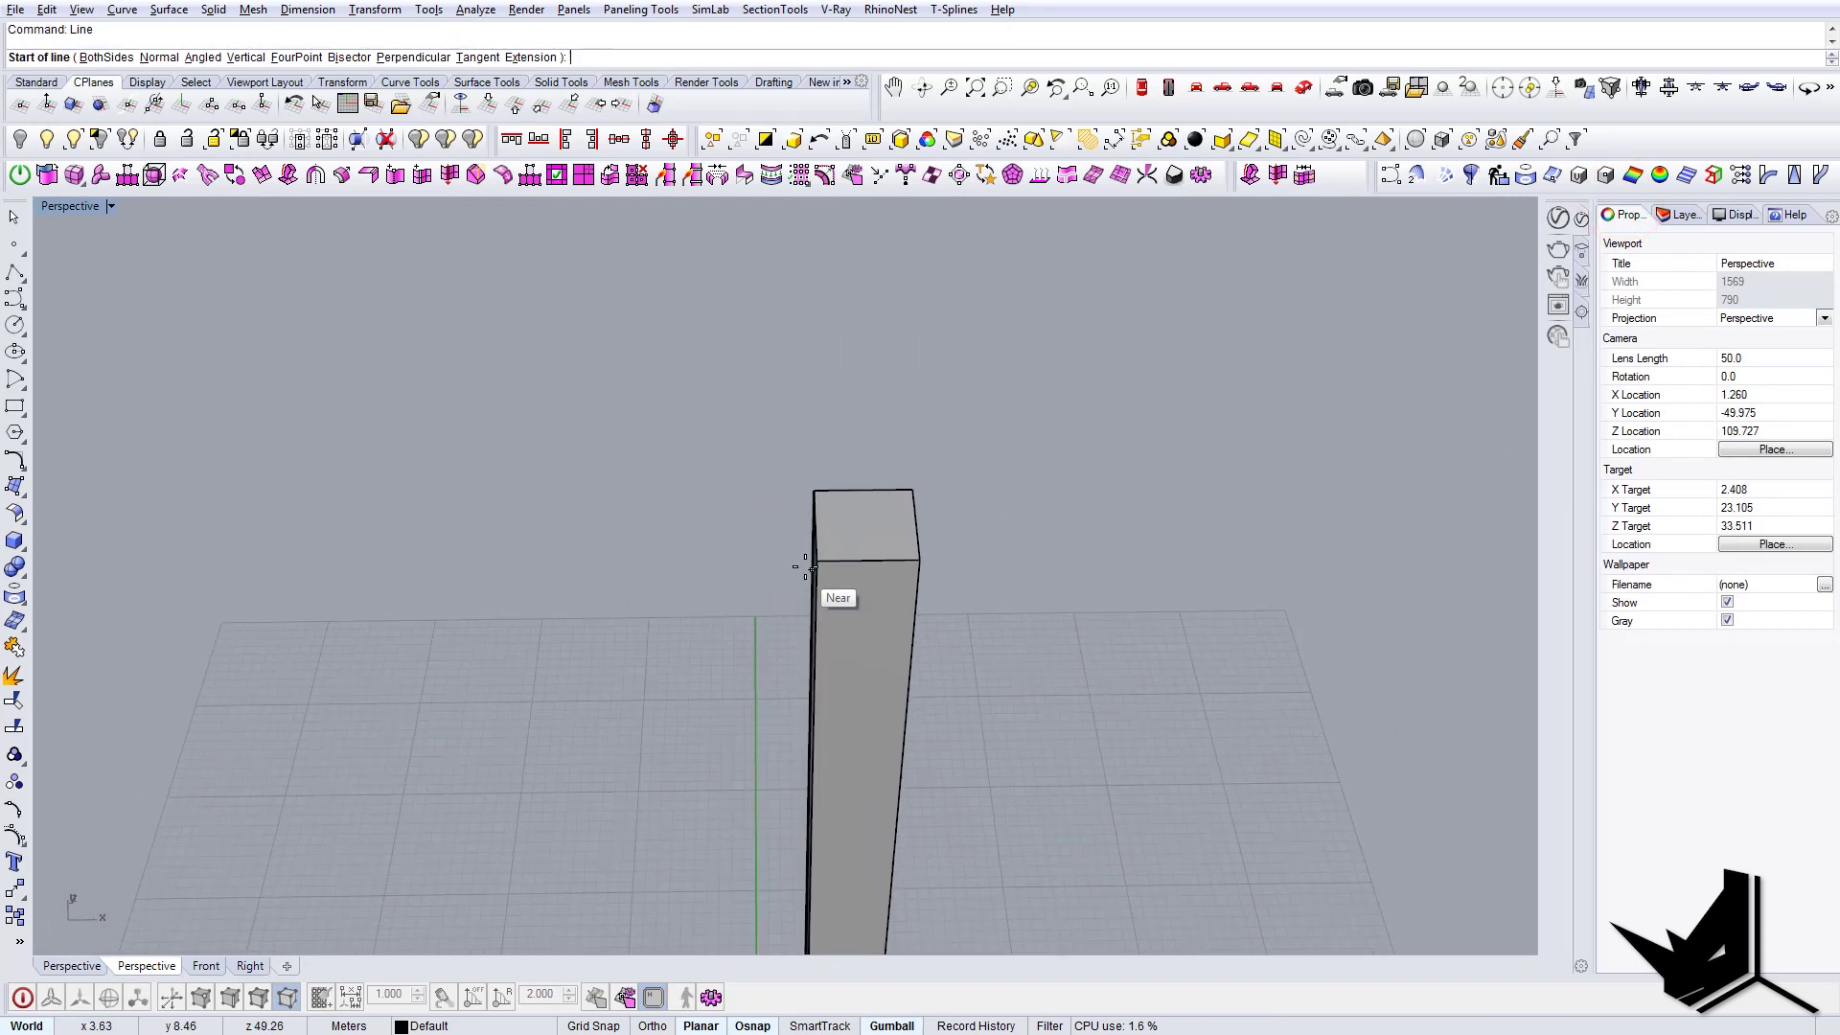
click(823, 556)
click(921, 488)
right_drag(922, 602, 1221, 200)
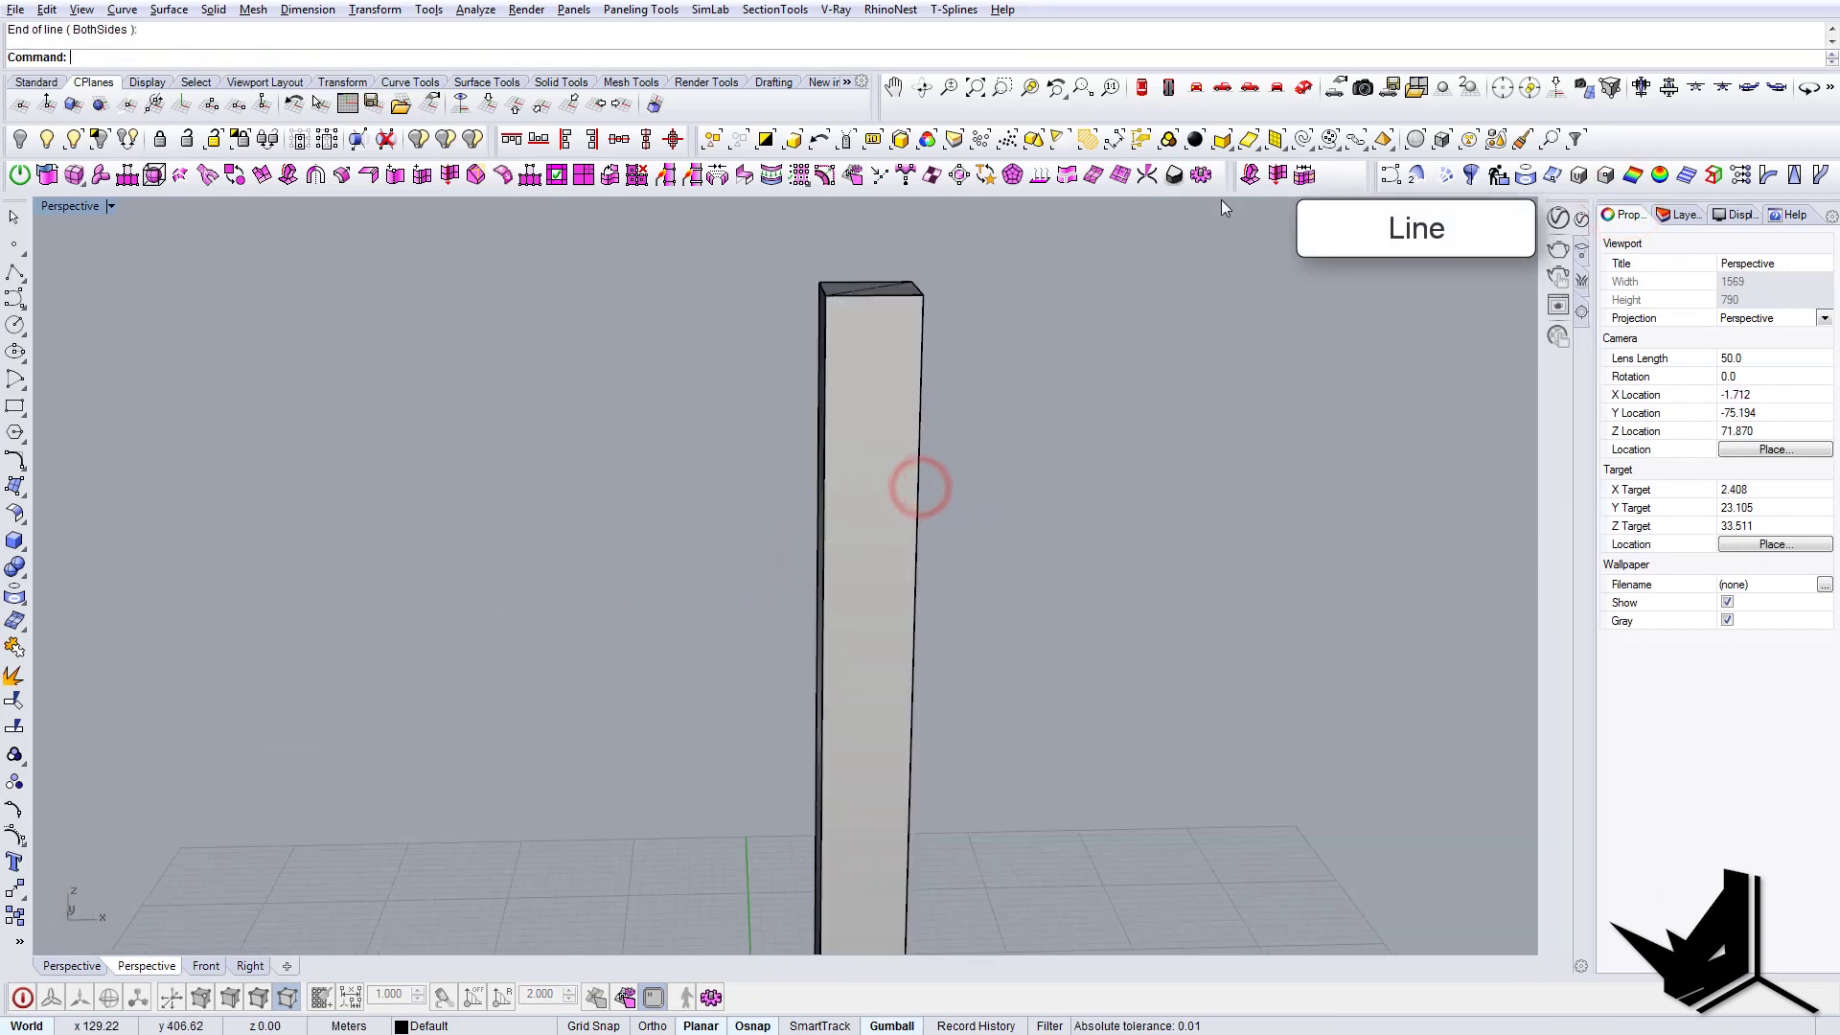
- In the Front view, begin an interpolated curve at the column's upper left corner, with its second point about 17 m down the left edge
click(1222, 87)
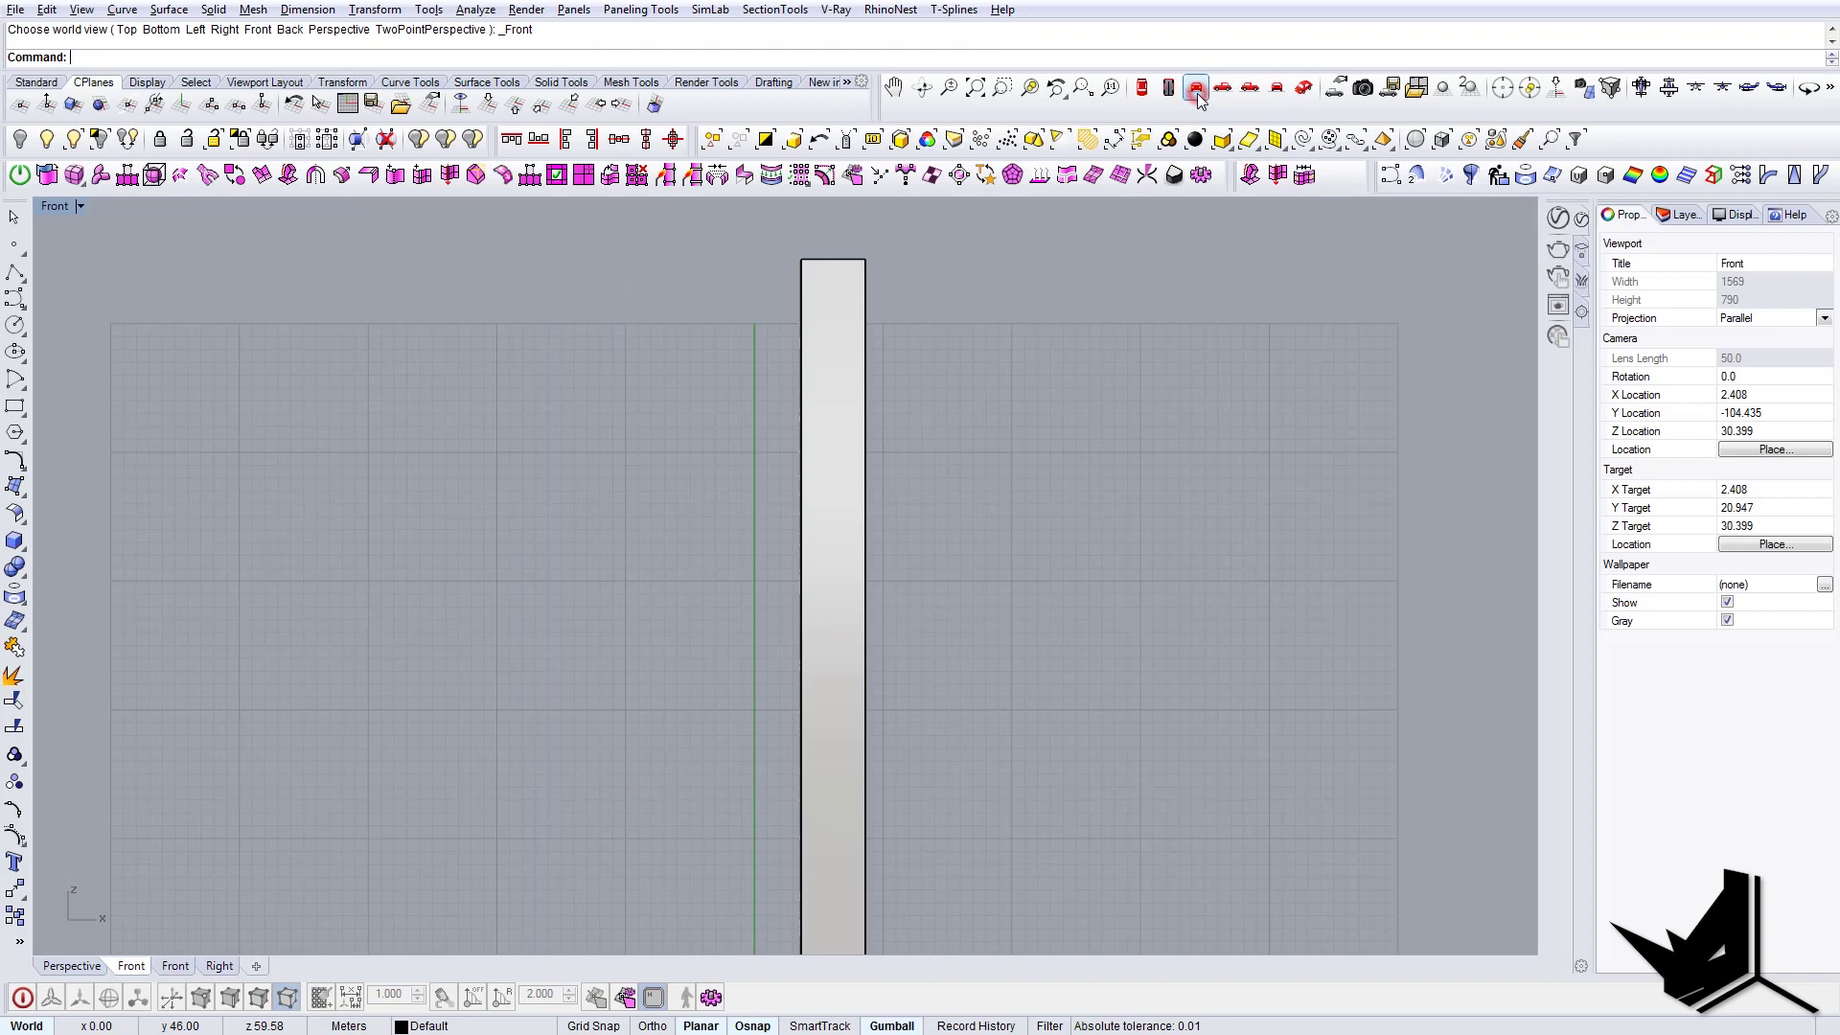
click(1196, 87)
scroll(771, 405, up, 2)
right_drag(772, 400, 744, 478)
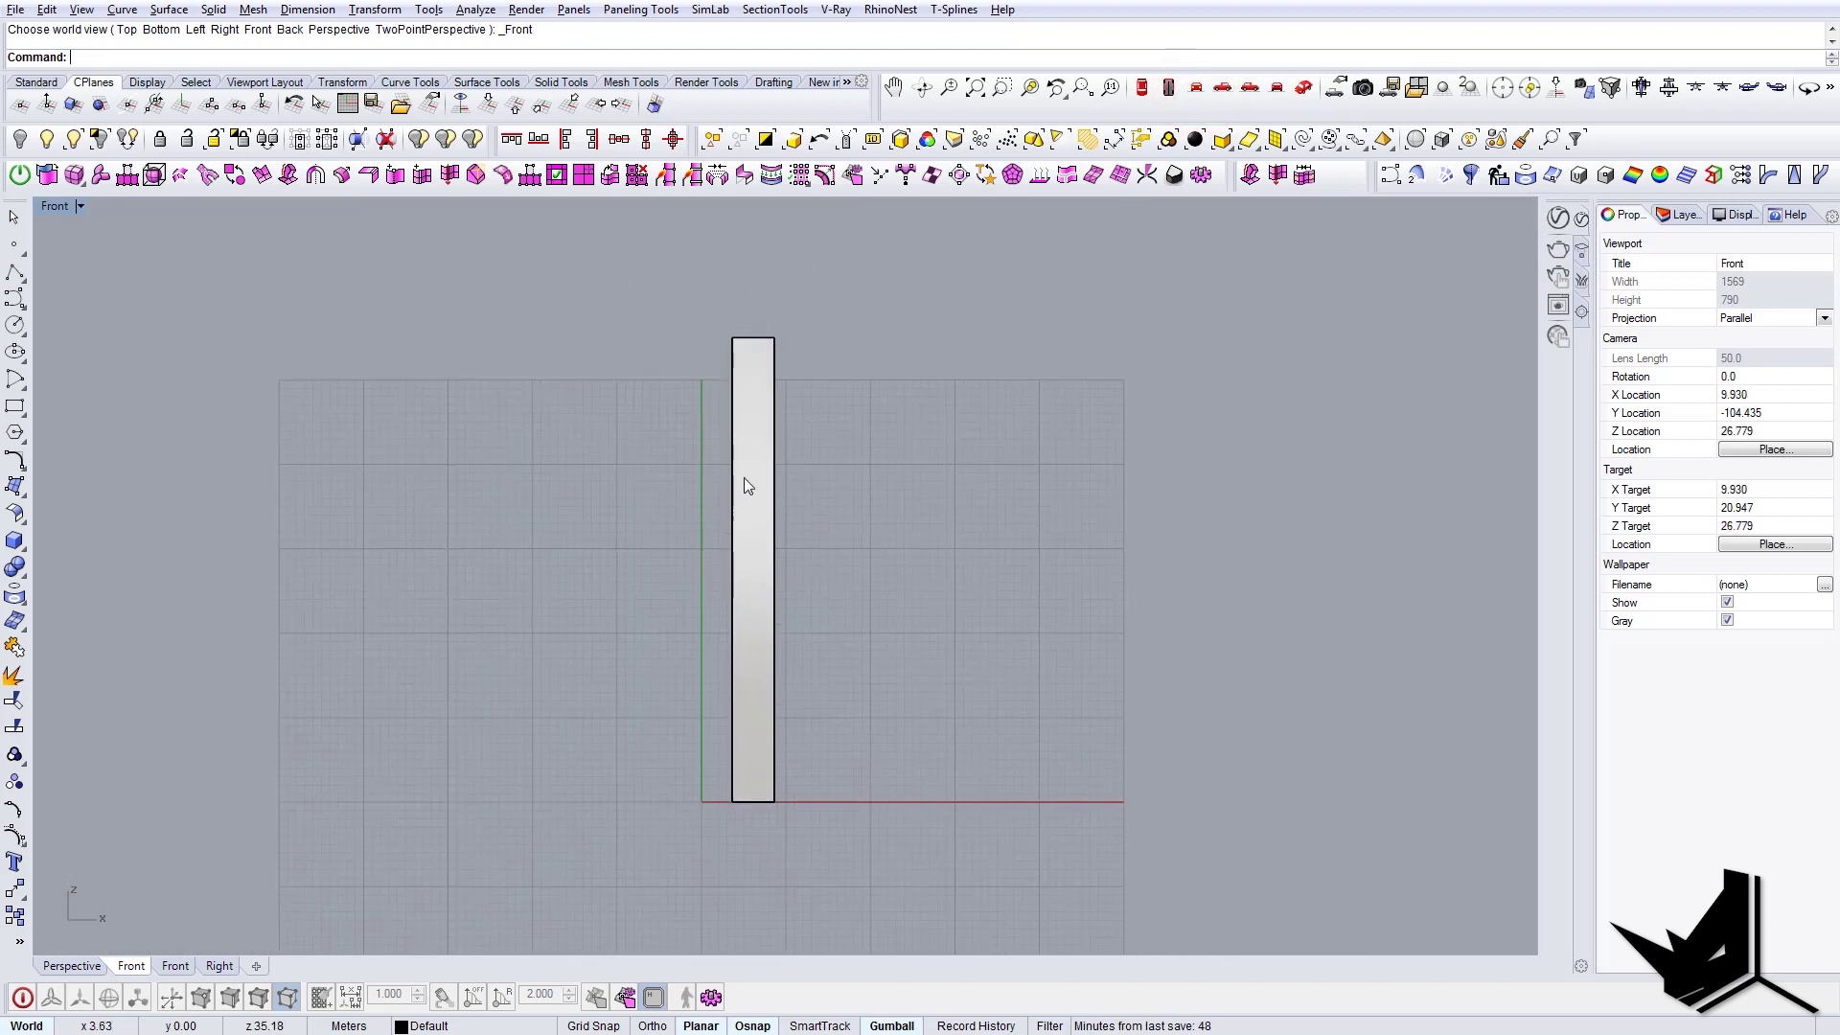
click(15, 298)
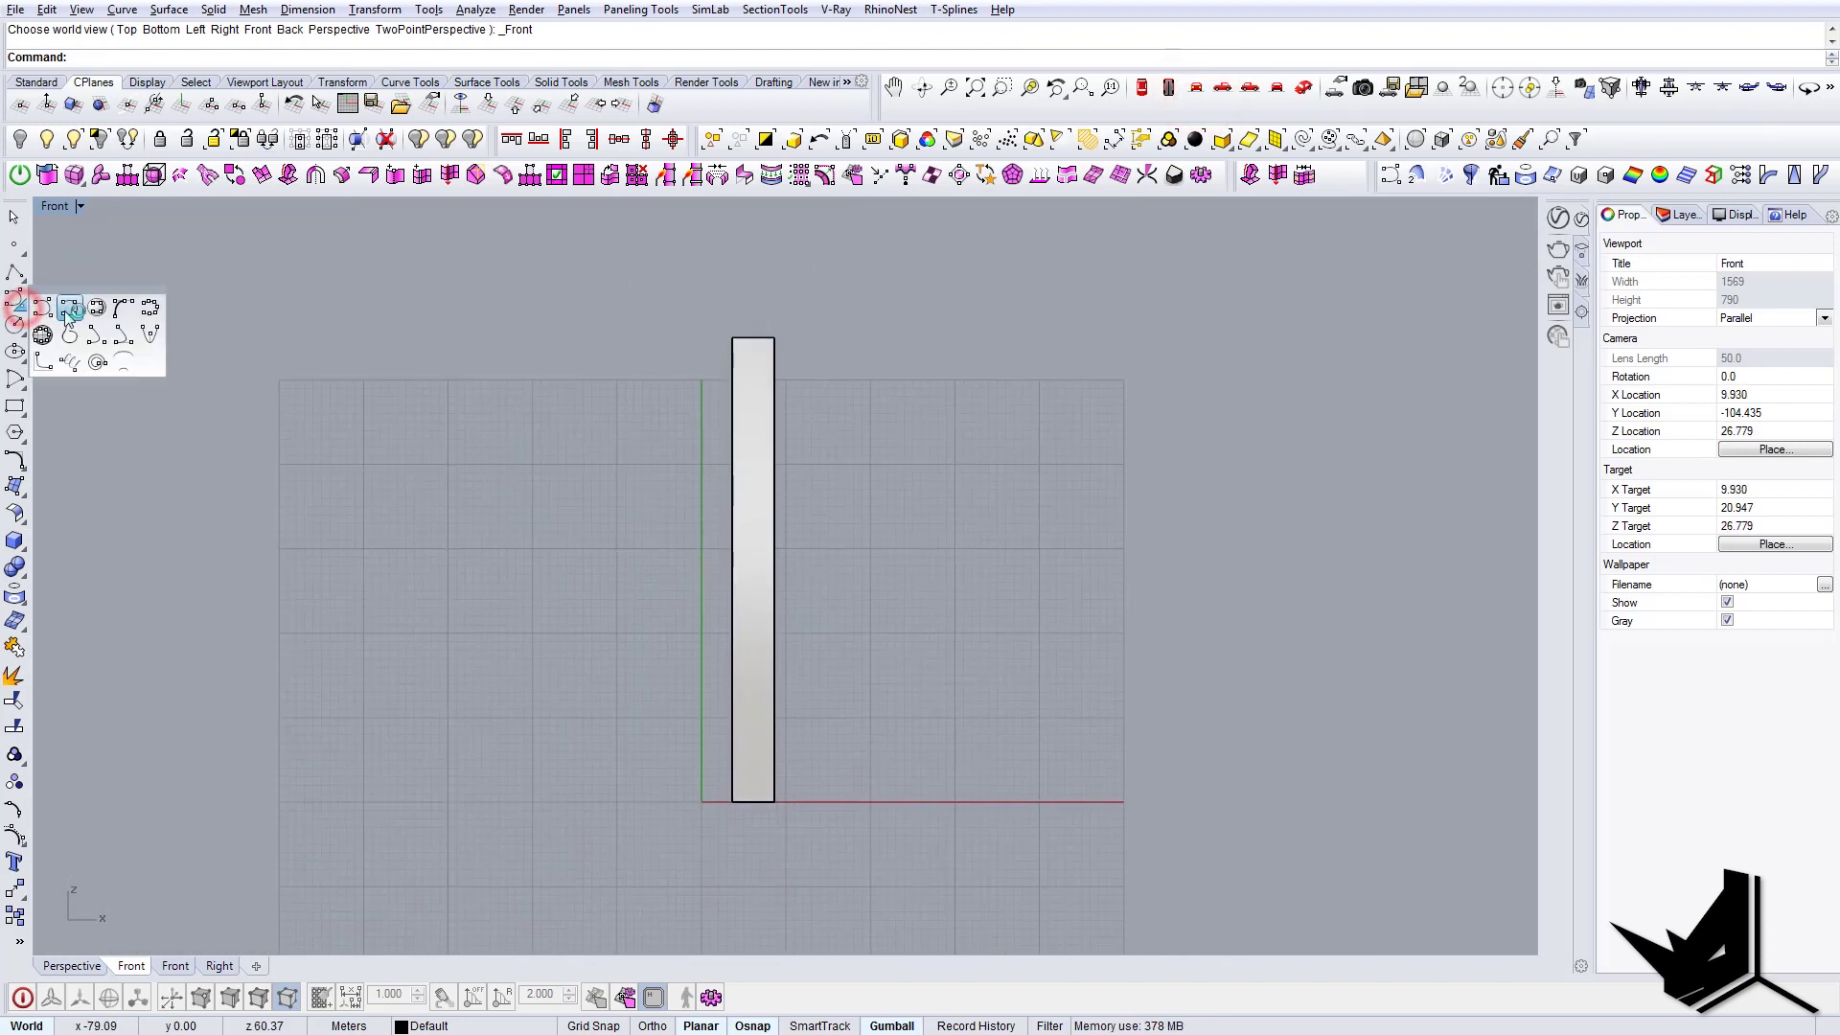
click(63, 311)
scroll(813, 351, up, 2)
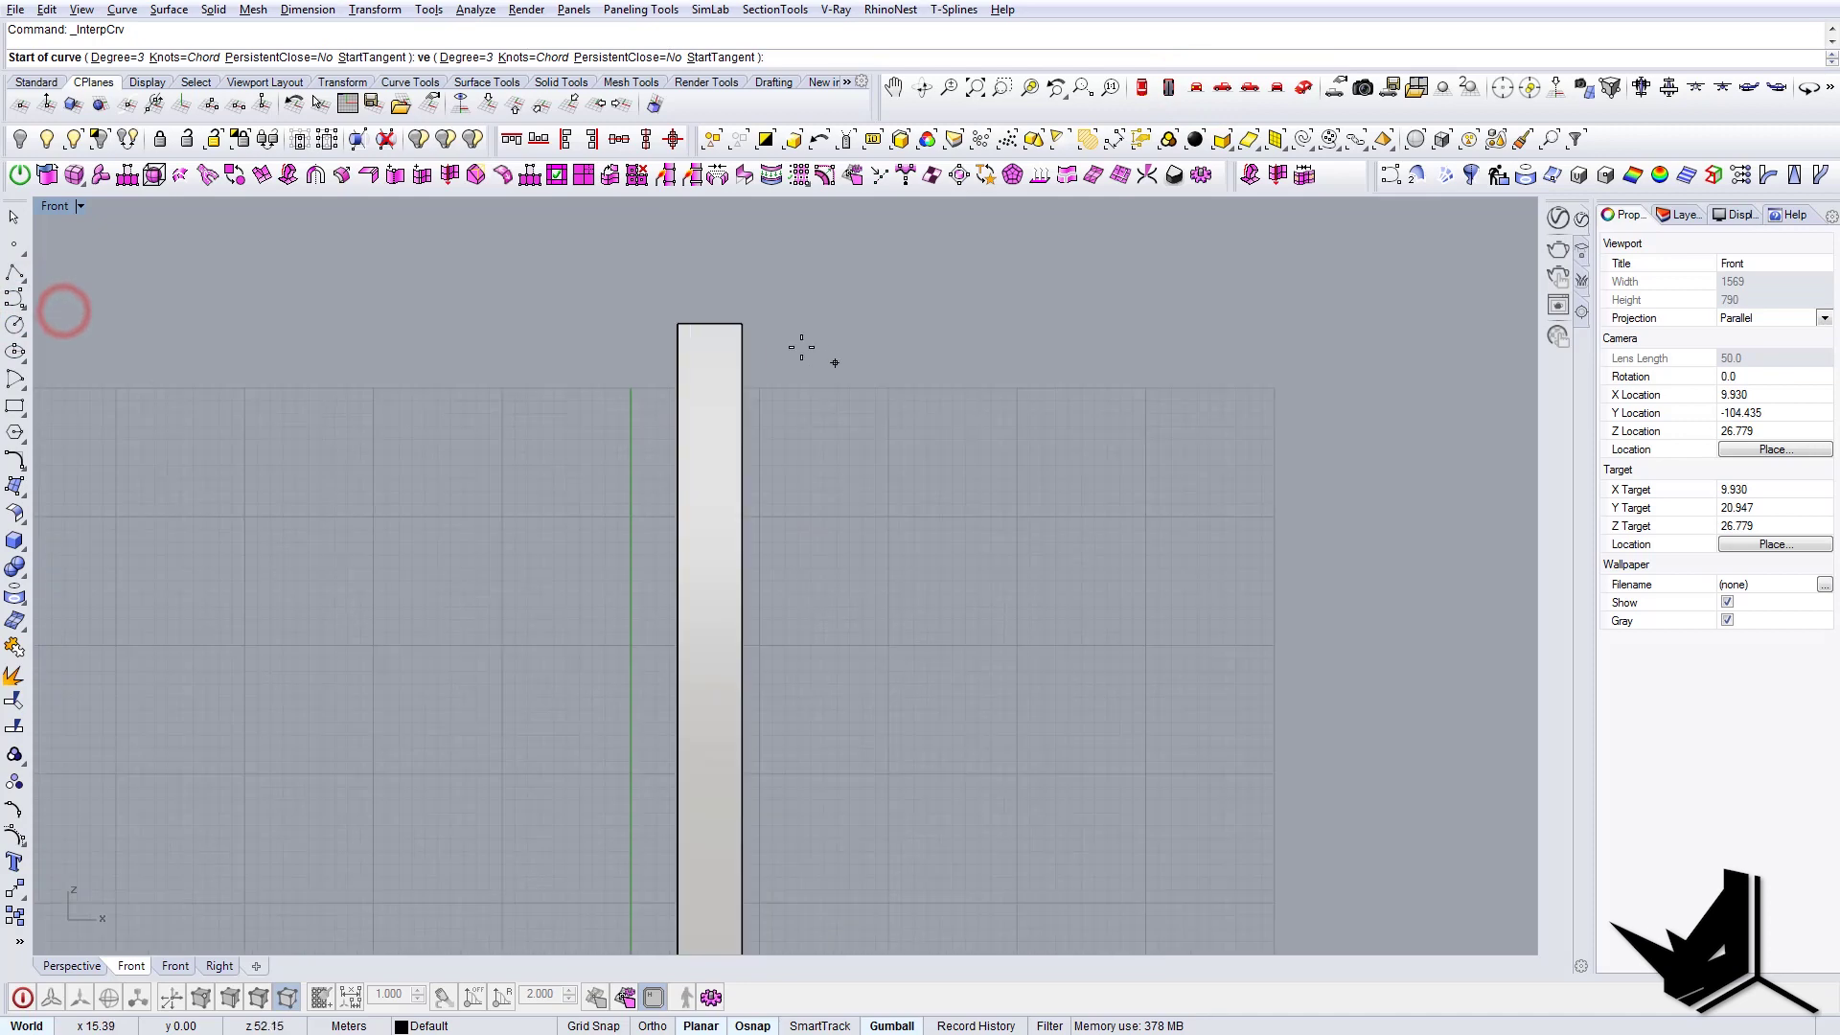
click(679, 327)
scroll(716, 497, up, 2)
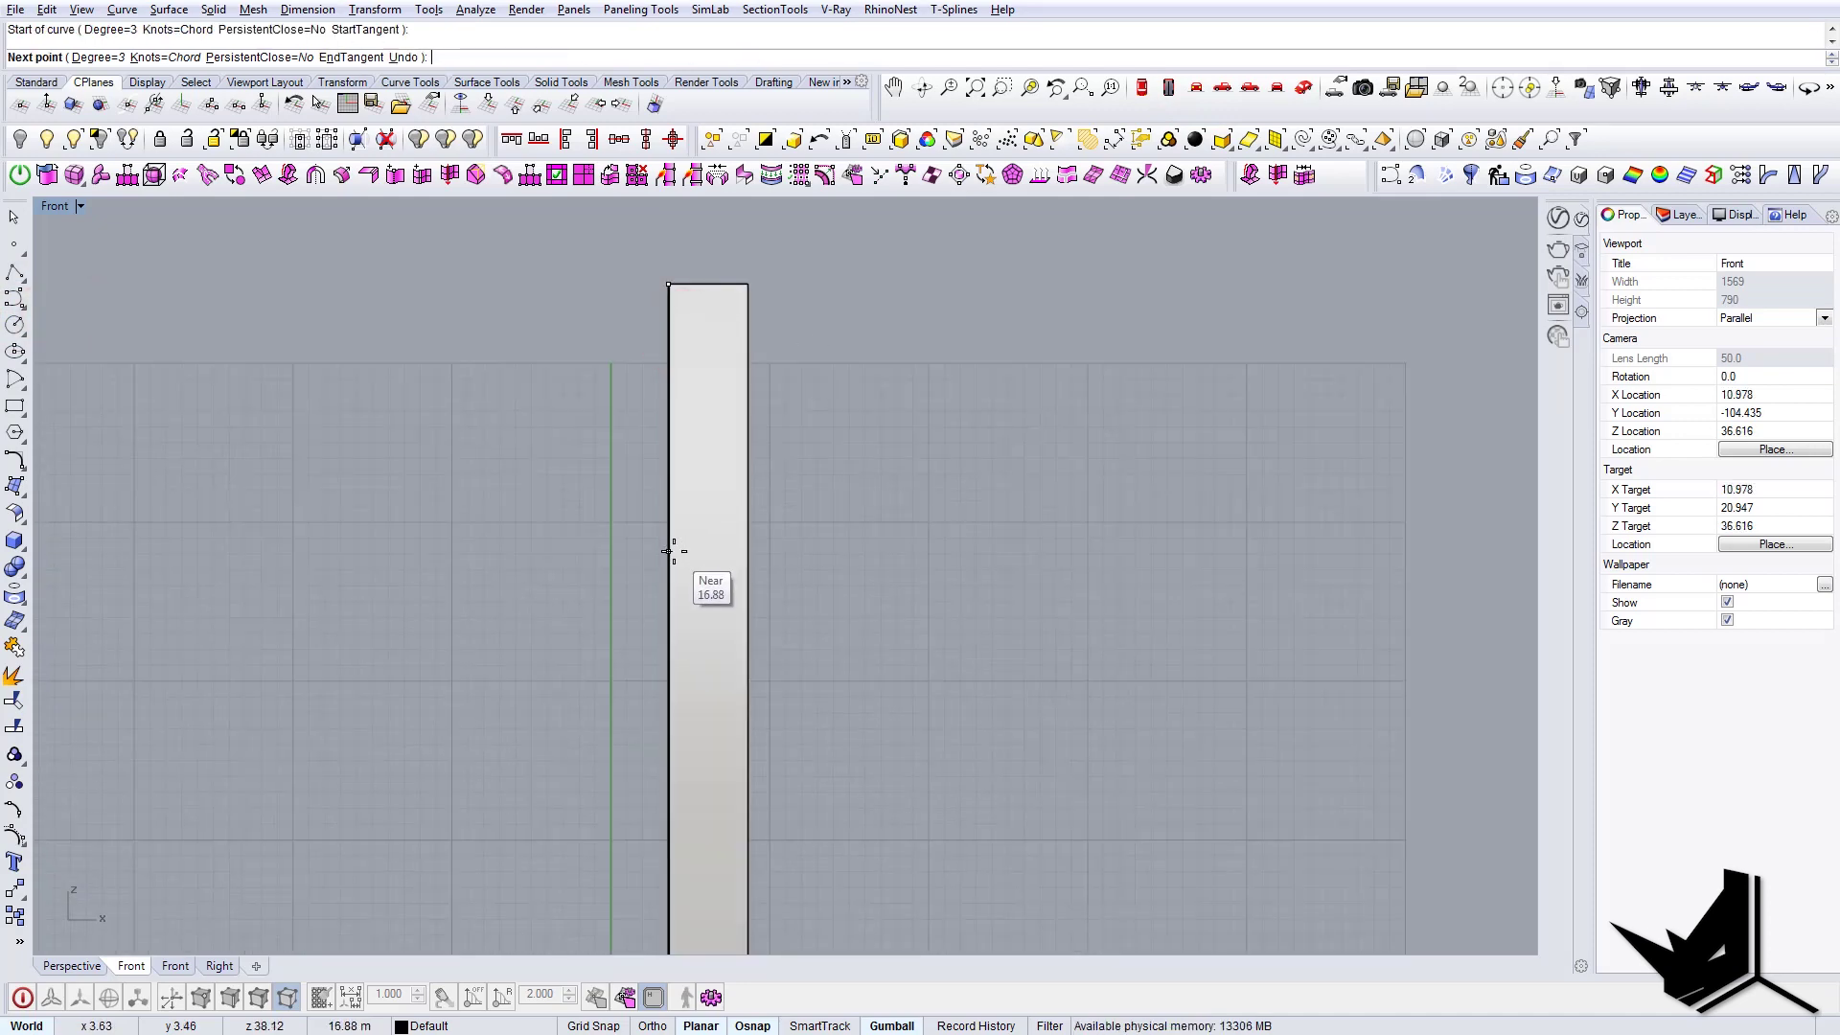
click(674, 553)
- Continue the curve across the face to the right edge about 13 m above the base, and finish it at the lower right corner
right_drag(724, 733, 741, 415)
scroll(739, 415, down, 2)
scroll(734, 428, up, 2)
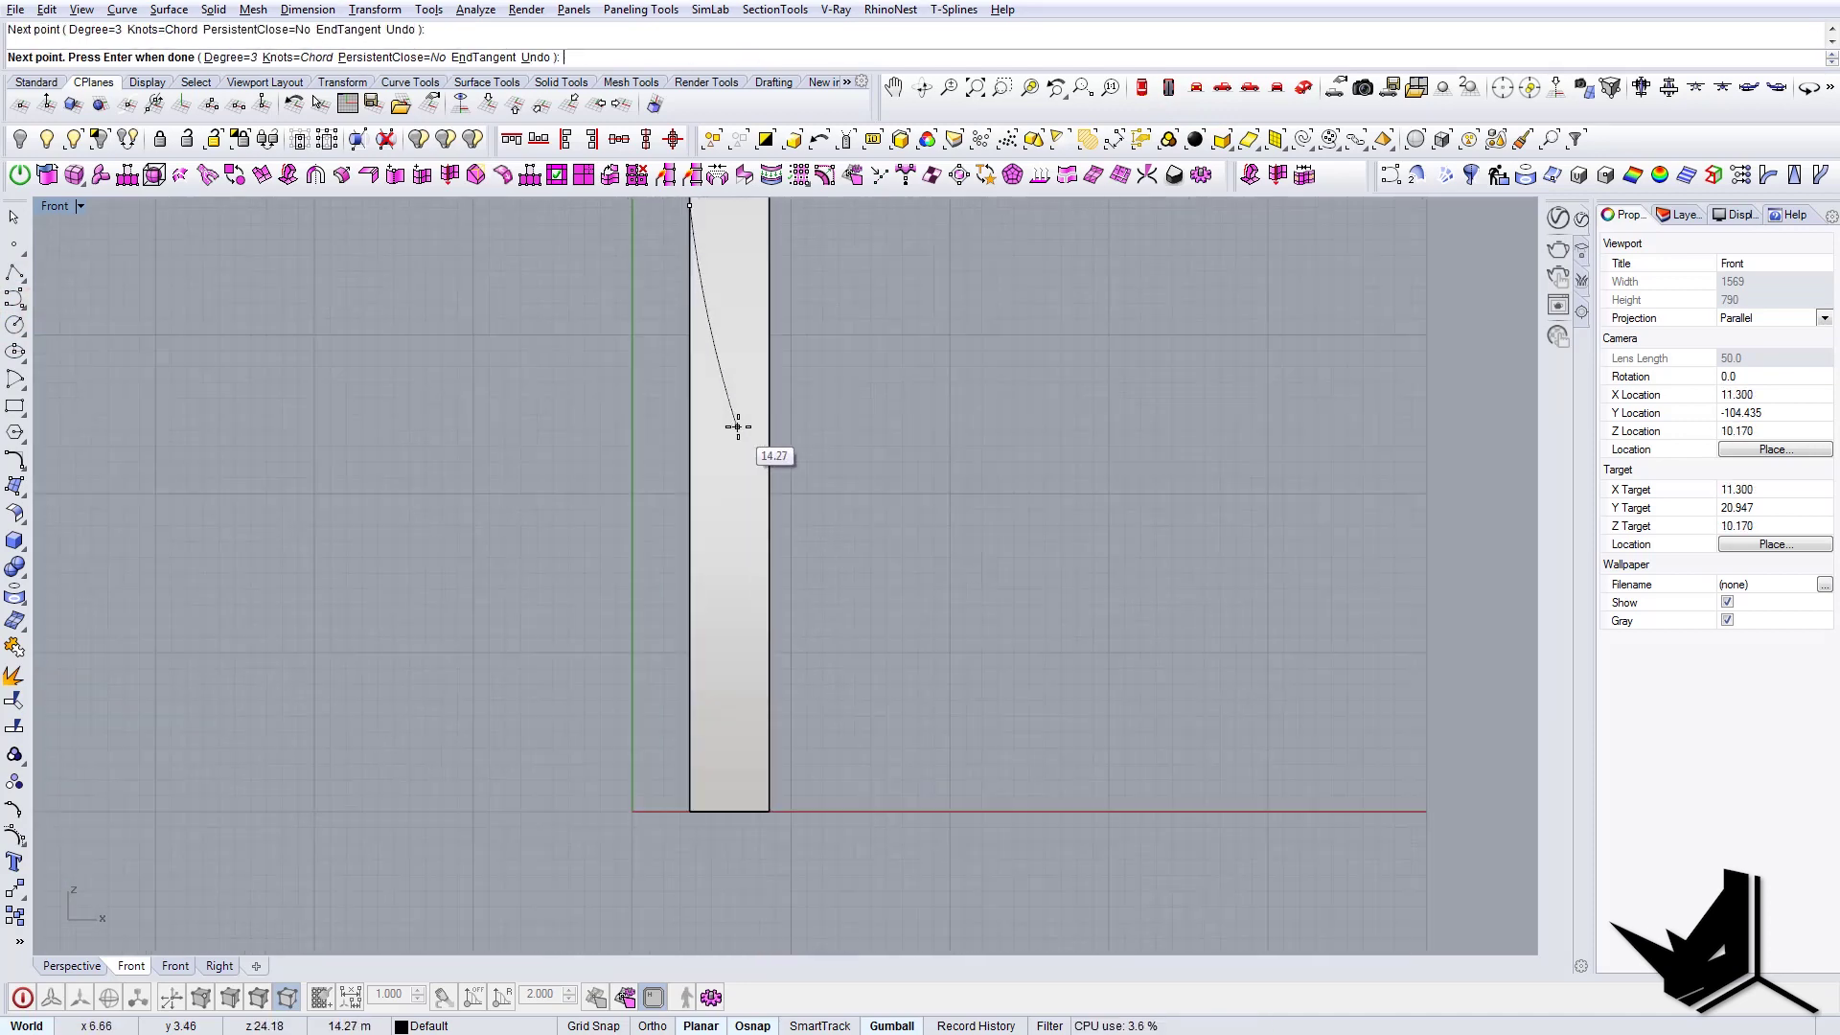
click(739, 425)
click(769, 604)
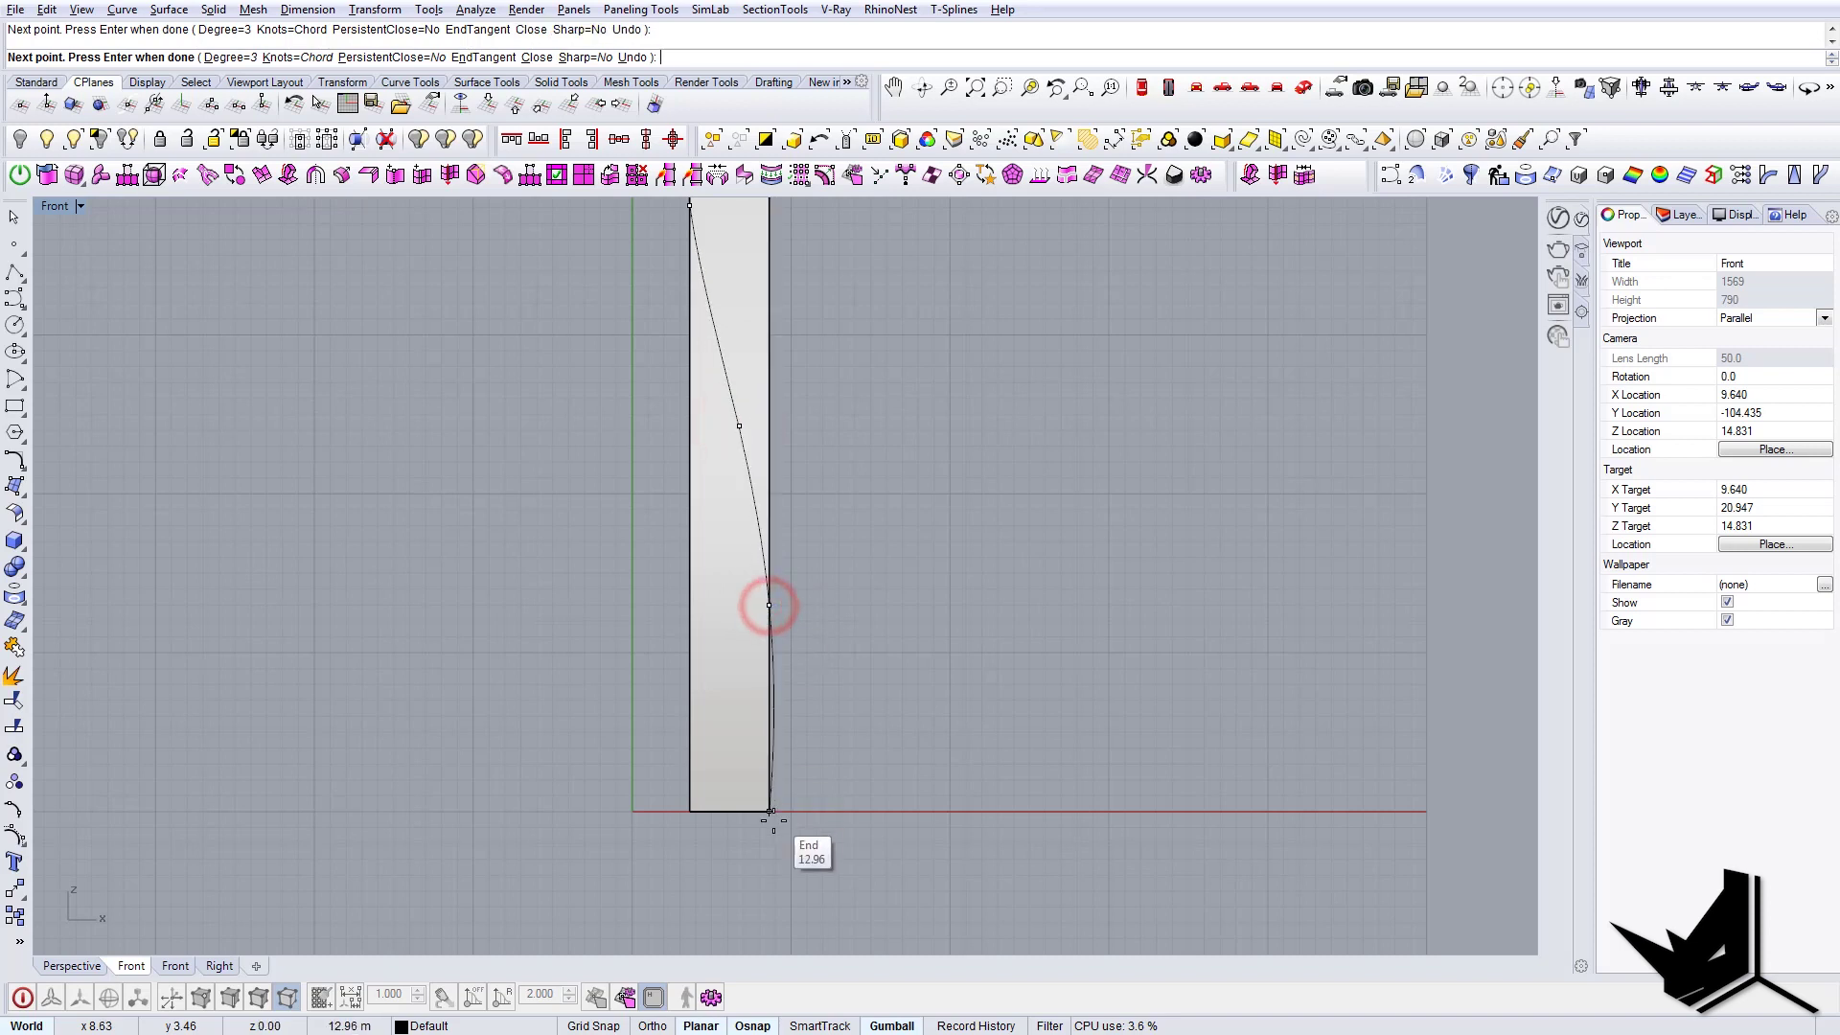
click(769, 813)
key(Return)
- Turn on the control points of the interpolated curve
scroll(767, 738, down, 3)
click(749, 540)
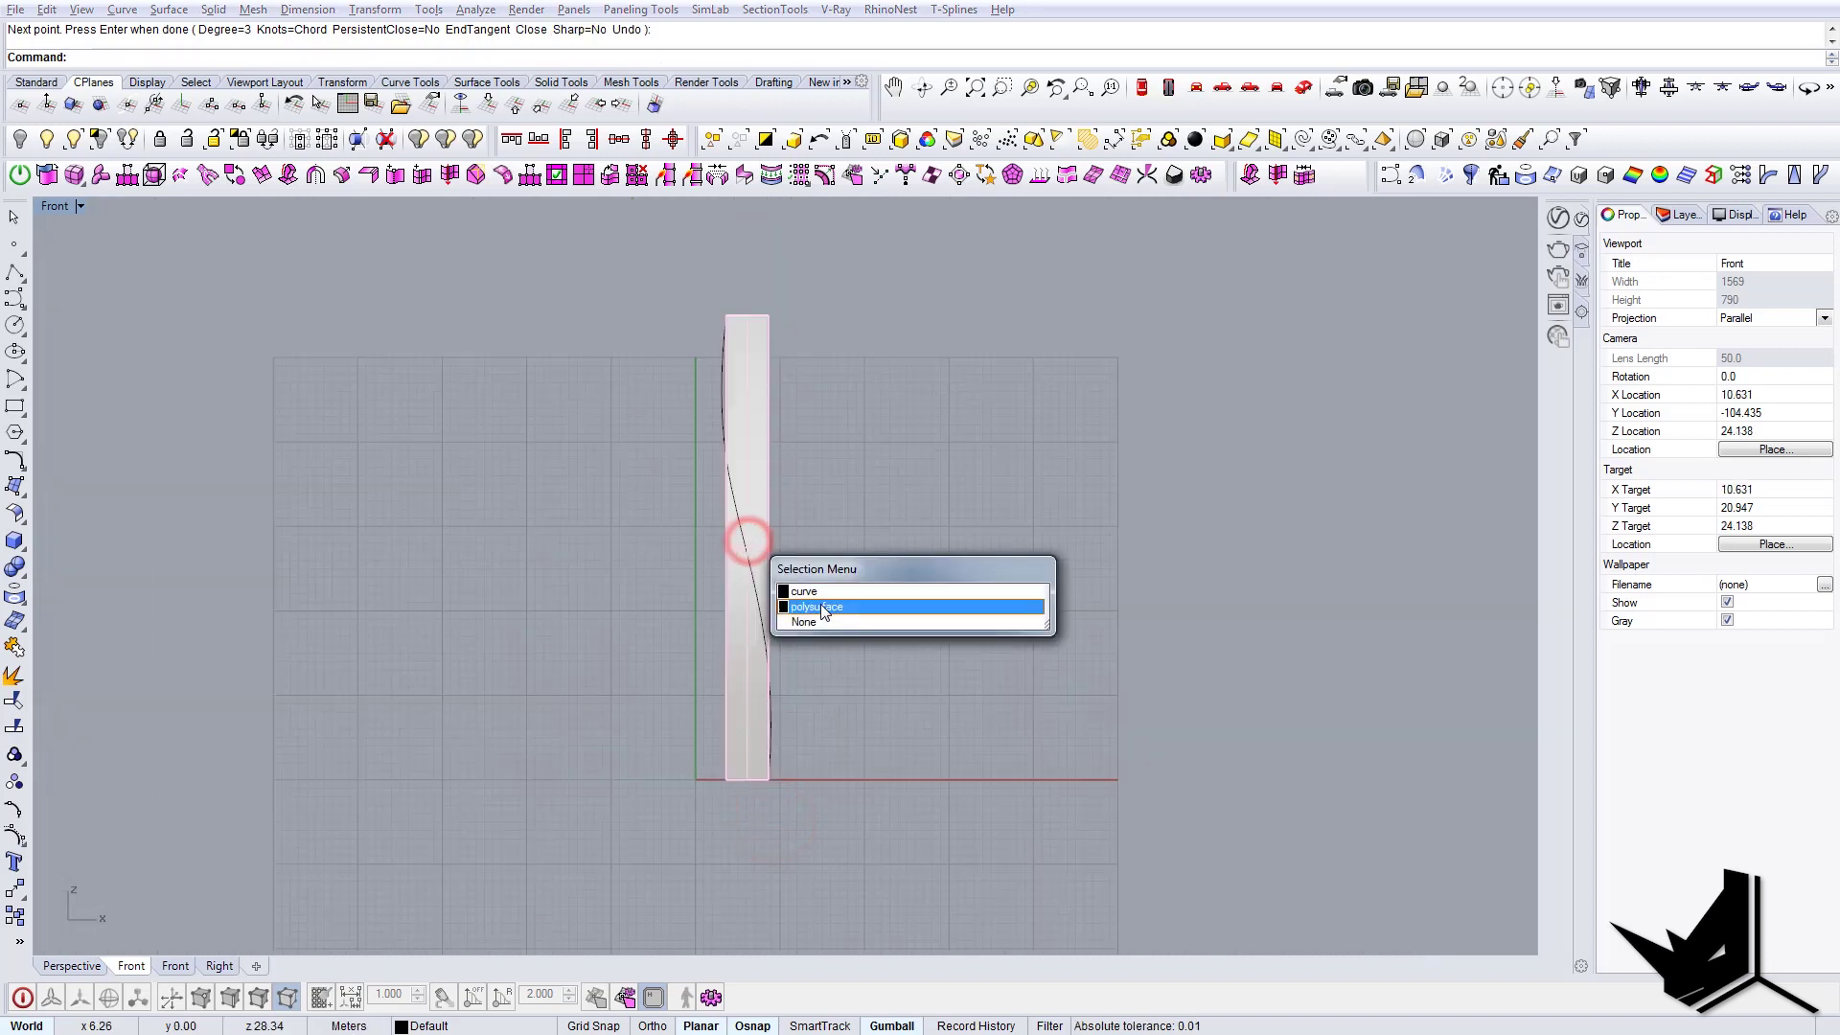
click(807, 587)
right_drag(768, 466, 746, 506)
scroll(750, 502, up, 2)
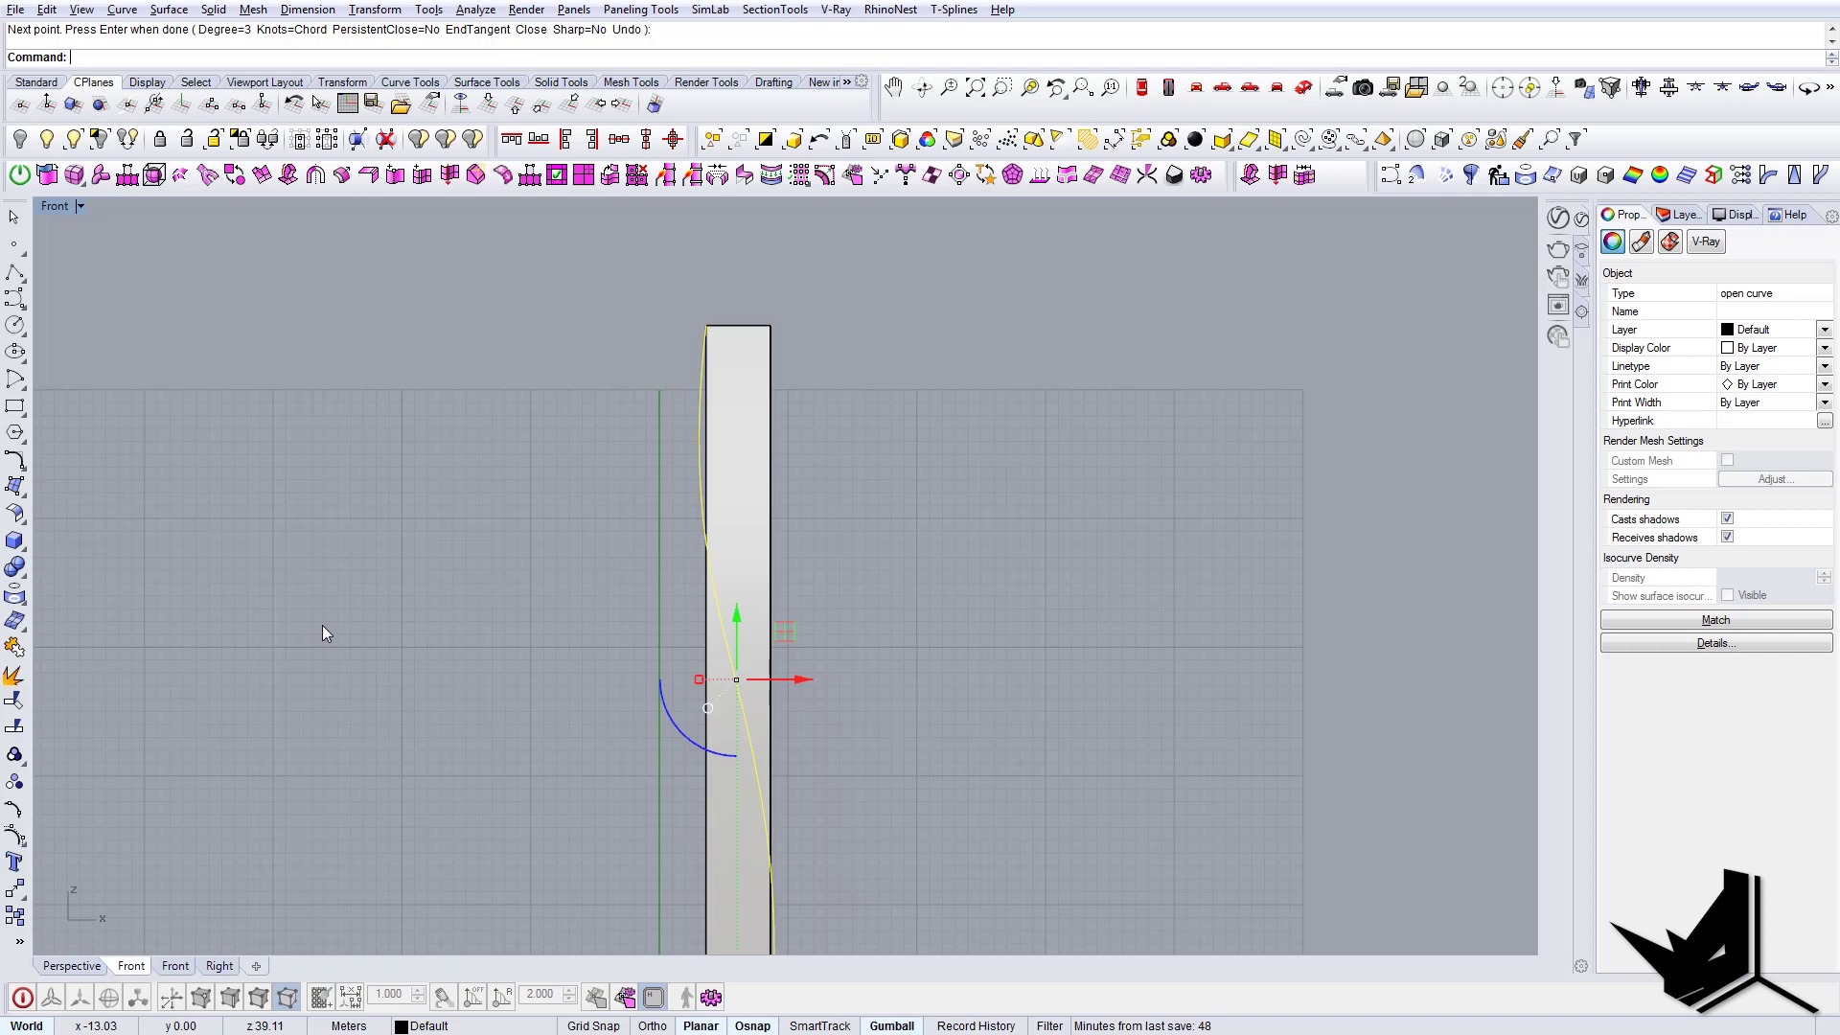
click(14, 839)
scroll(661, 412, up, 5)
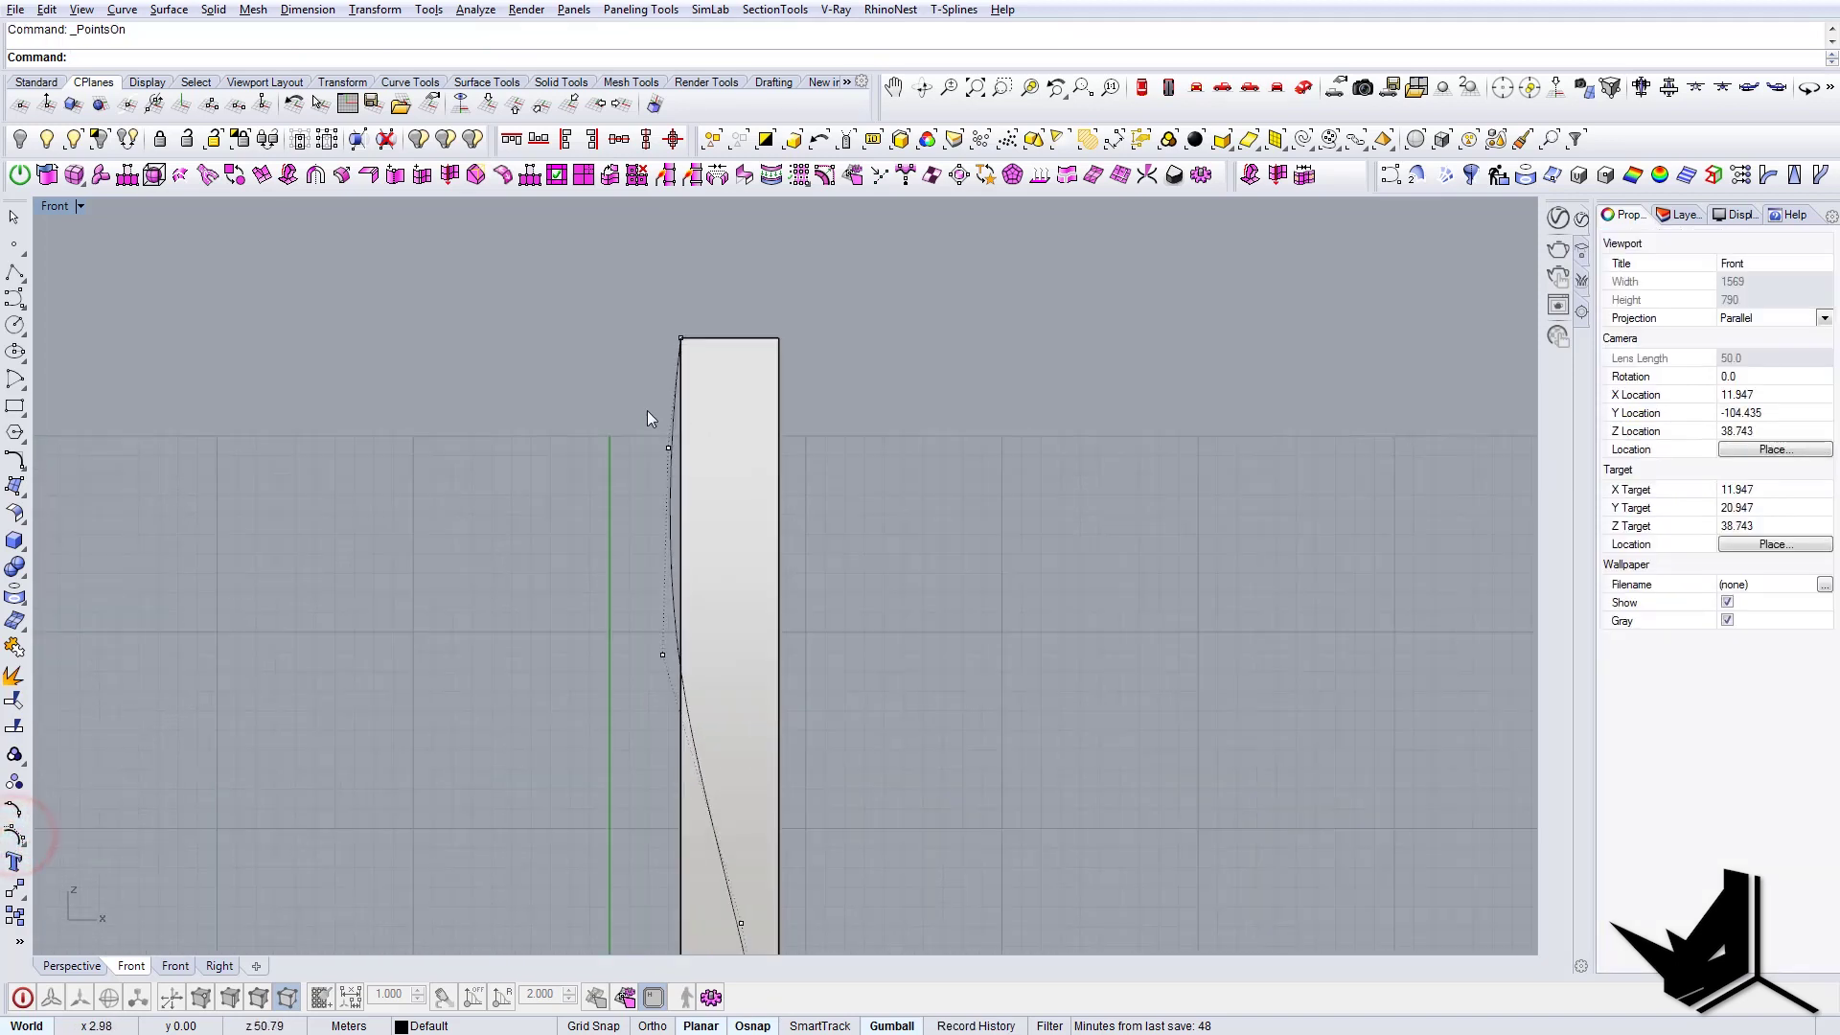
- Align the curve's upper three control points with the column's left edge using SetPt, setting only X in world coordinates
scroll(636, 401, down, 5)
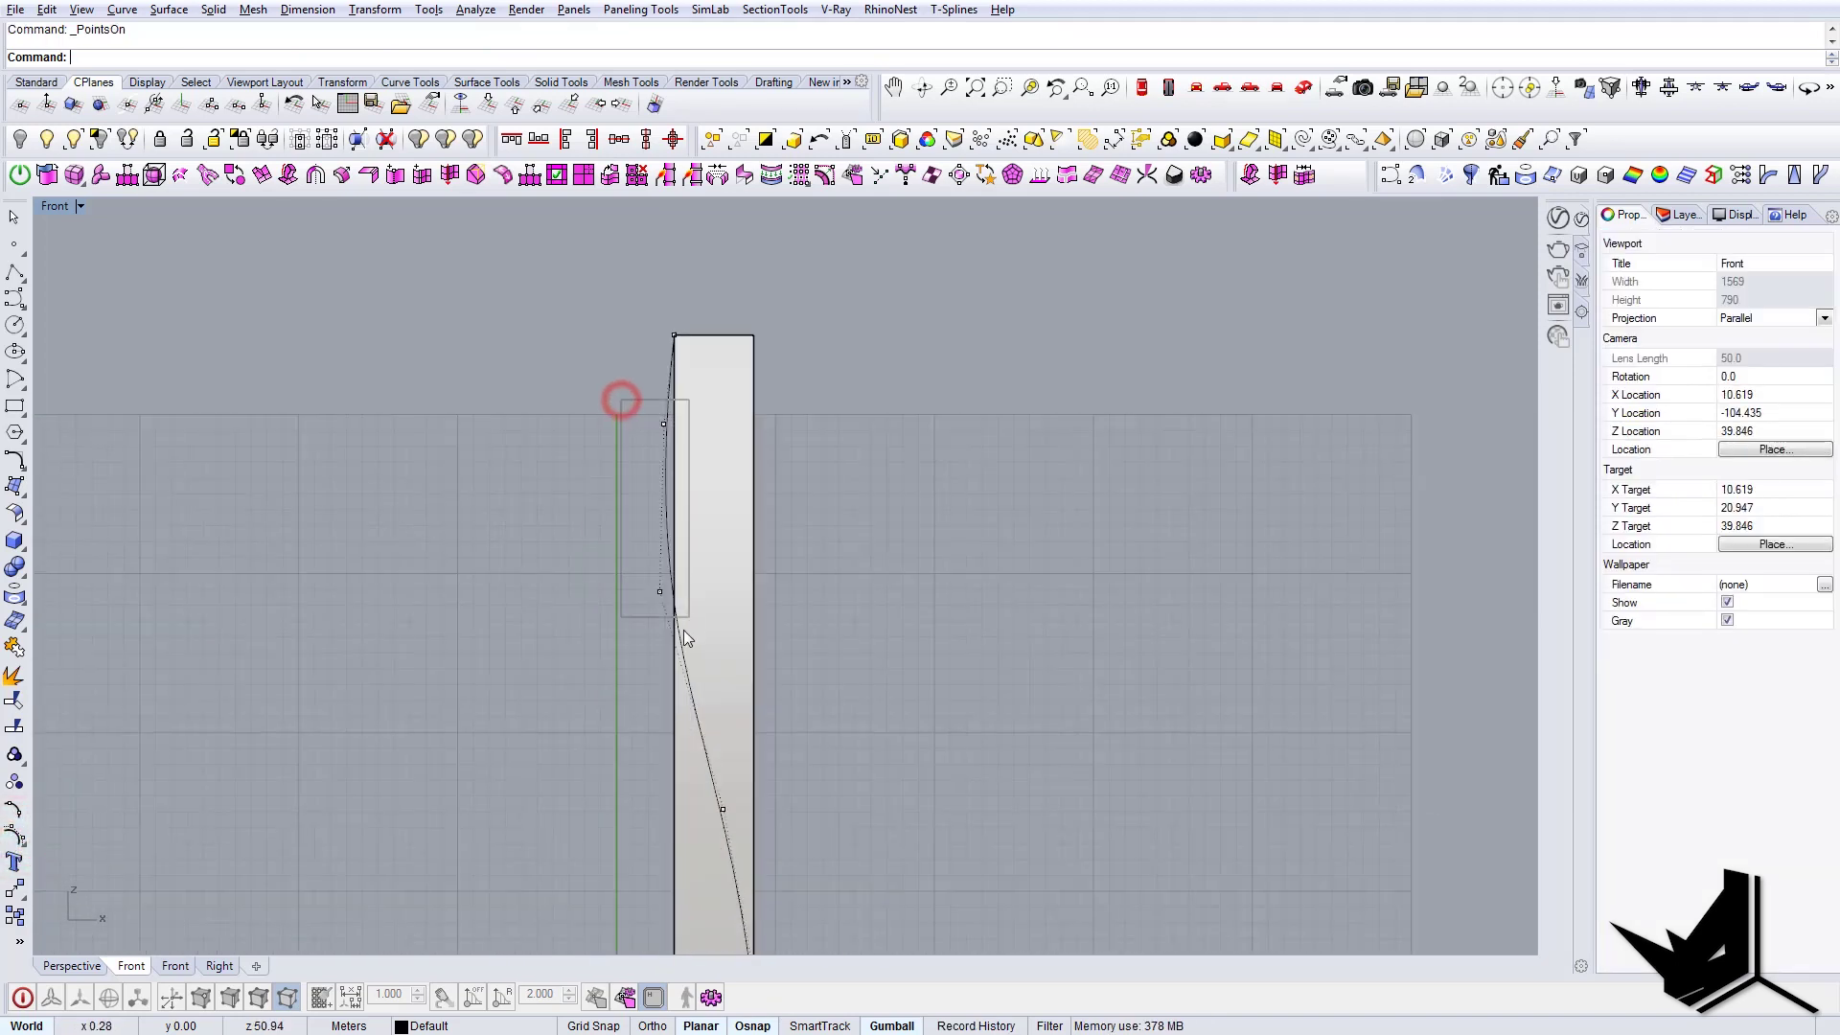
drag(685, 633, 690, 635)
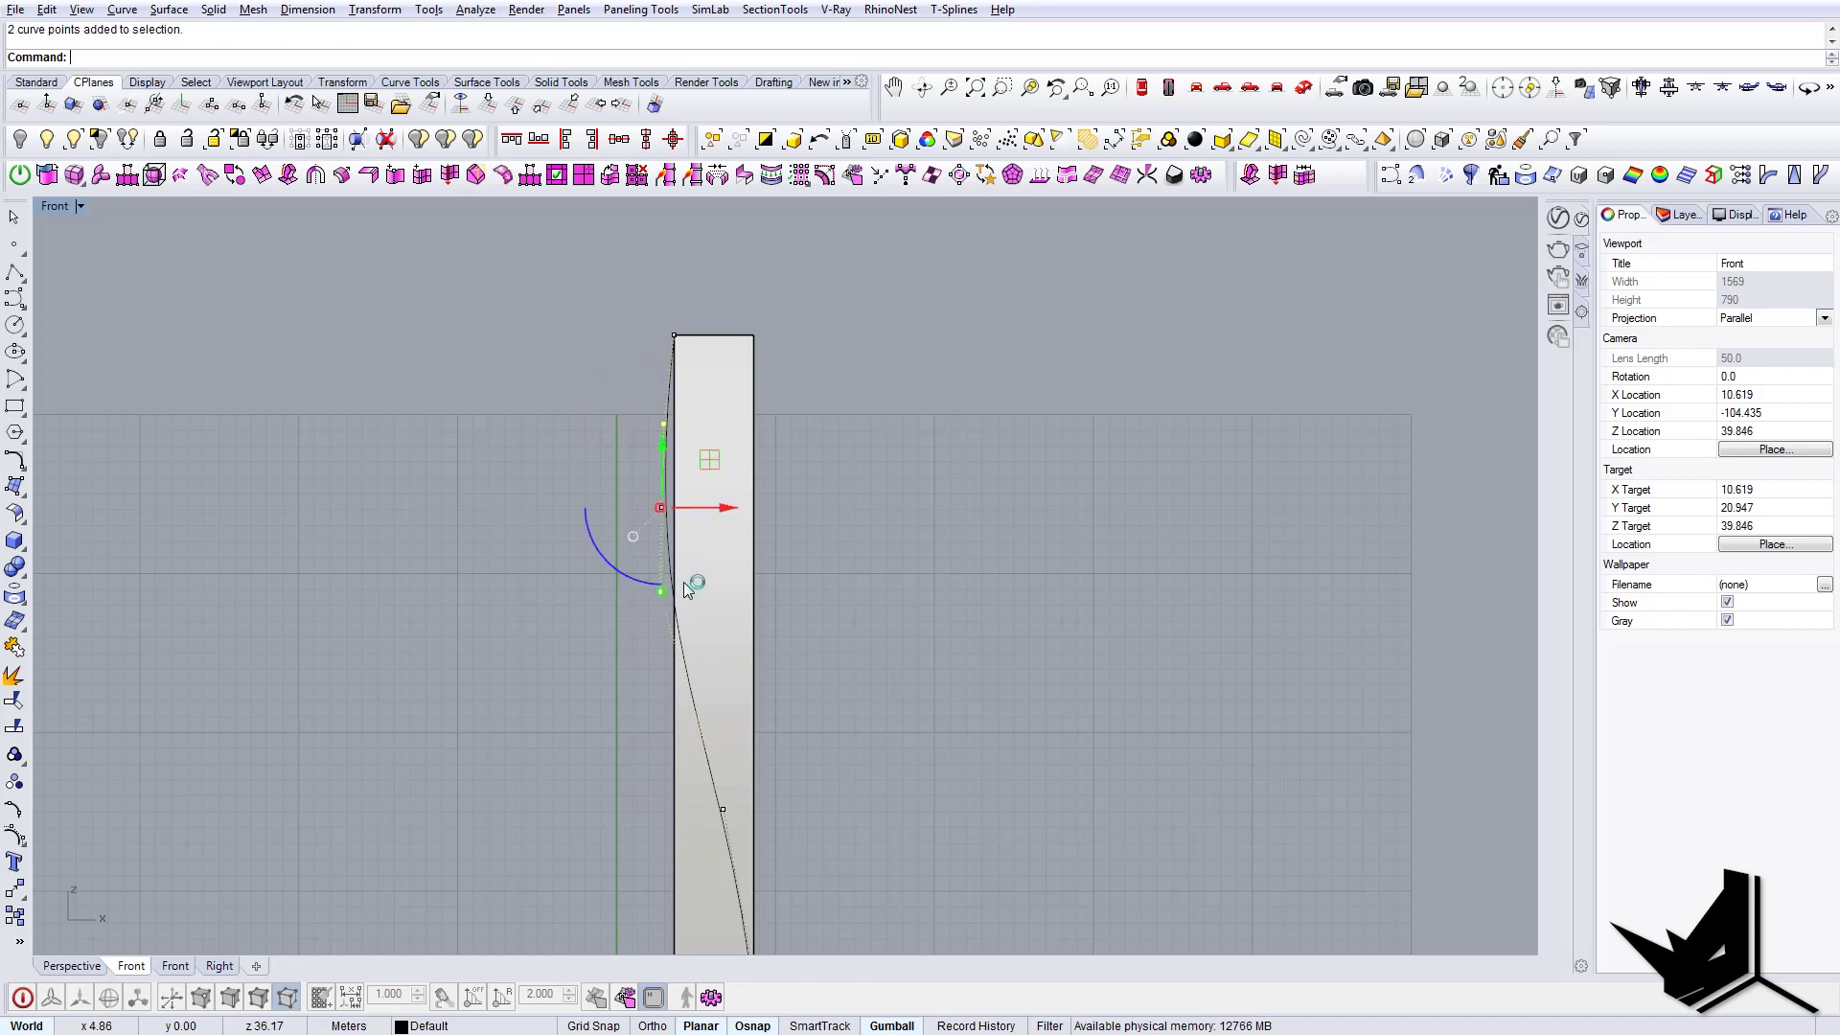
scroll(685, 586, up, 4)
scroll(690, 426, down, 3)
scroll(689, 648, up, 1)
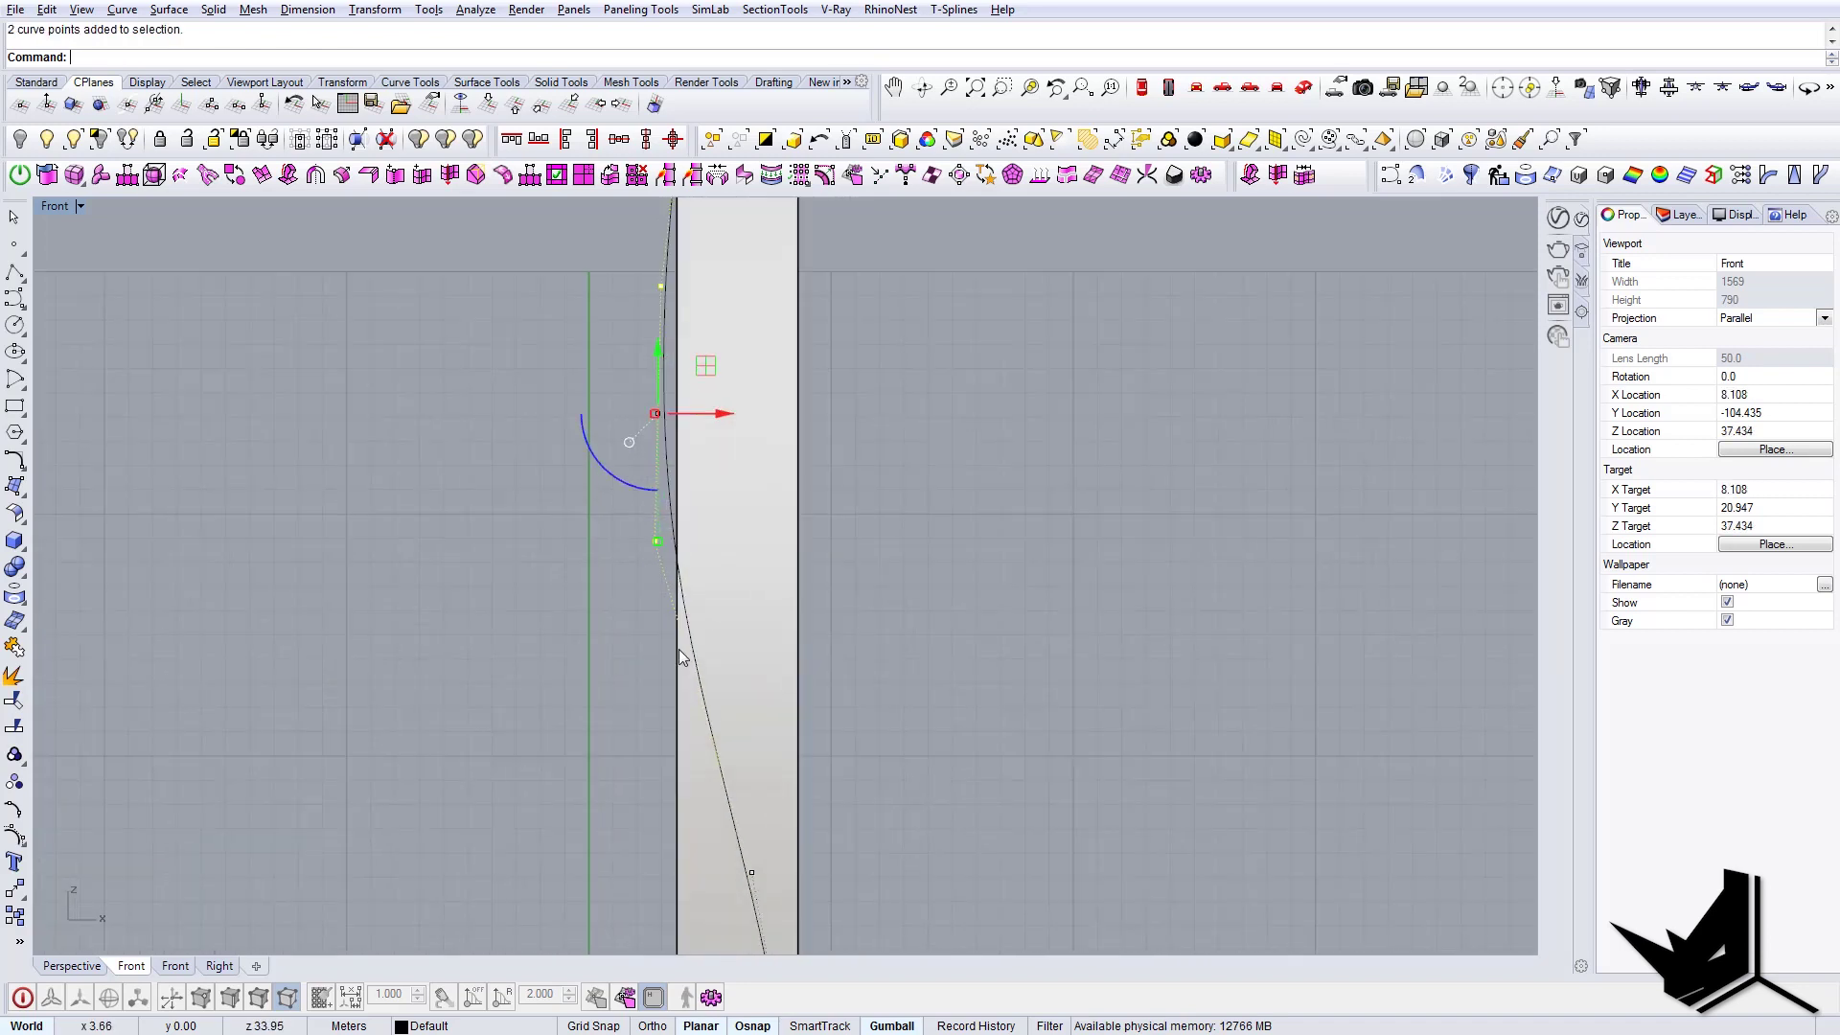
right_drag(706, 370, 713, 508)
scroll(713, 508, down, 1)
drag(624, 270, 722, 678)
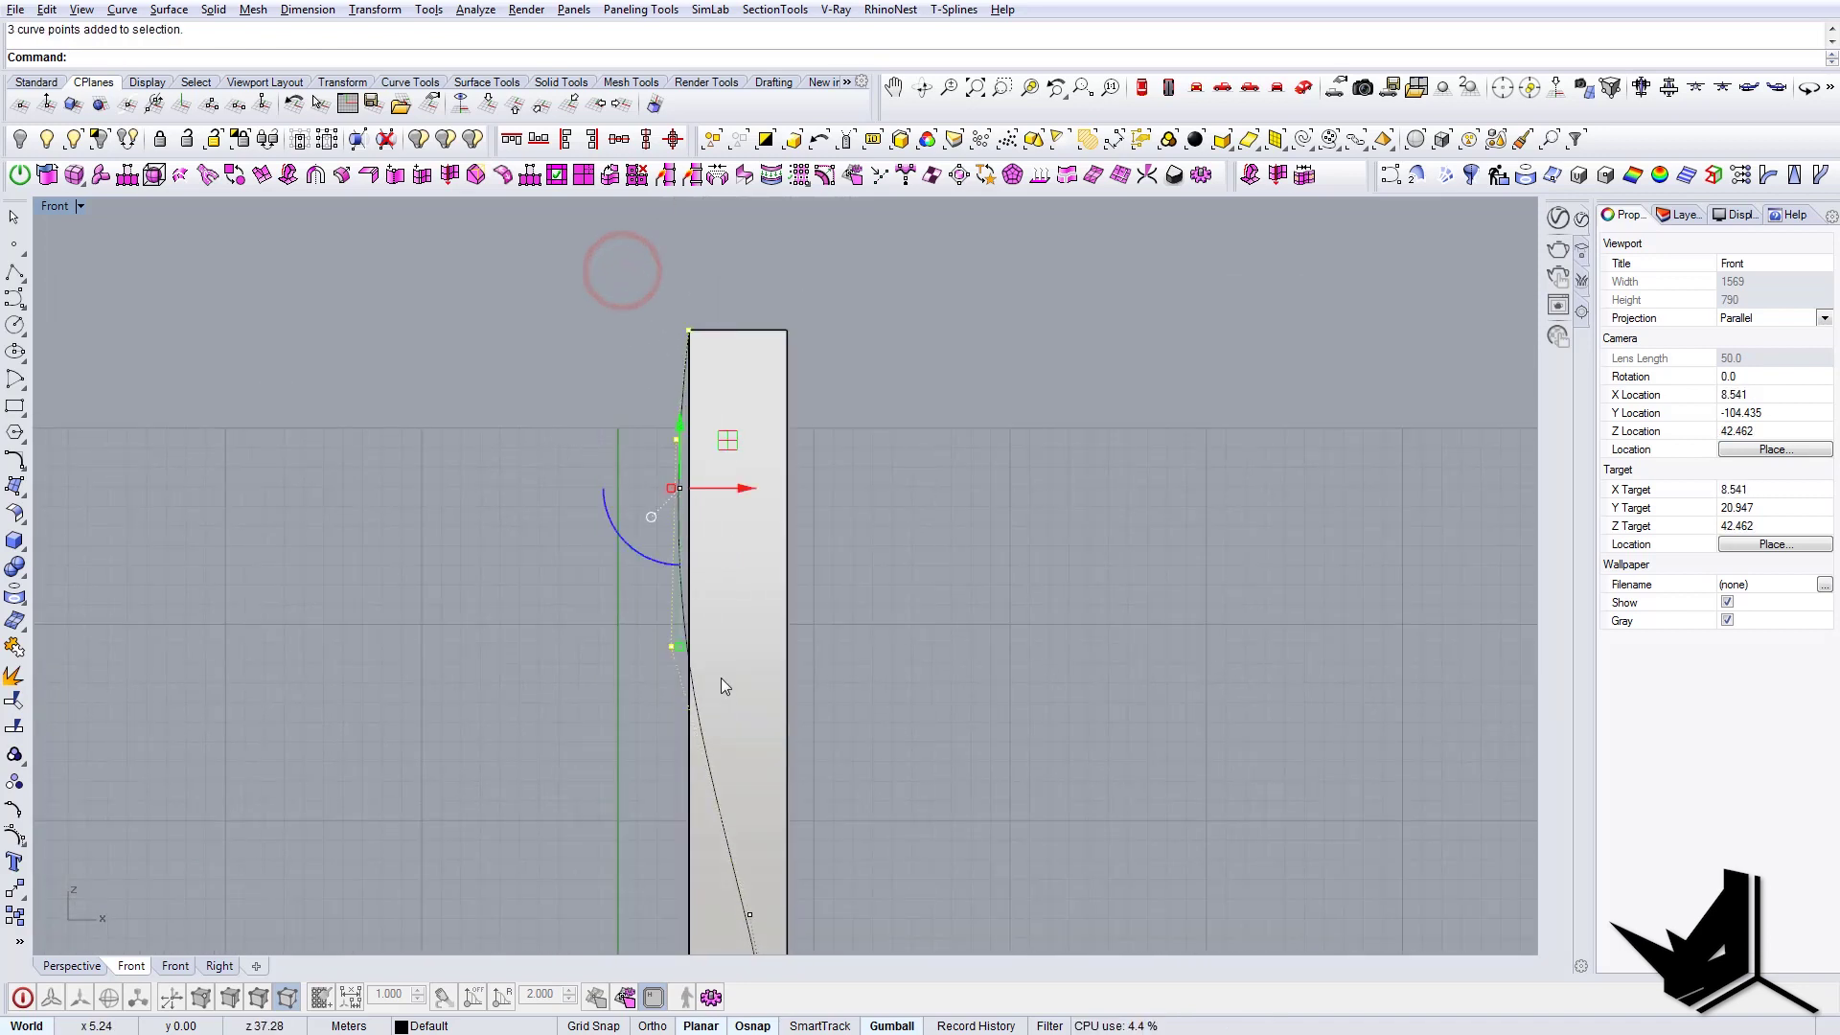
text(SetPt)
key(Return)
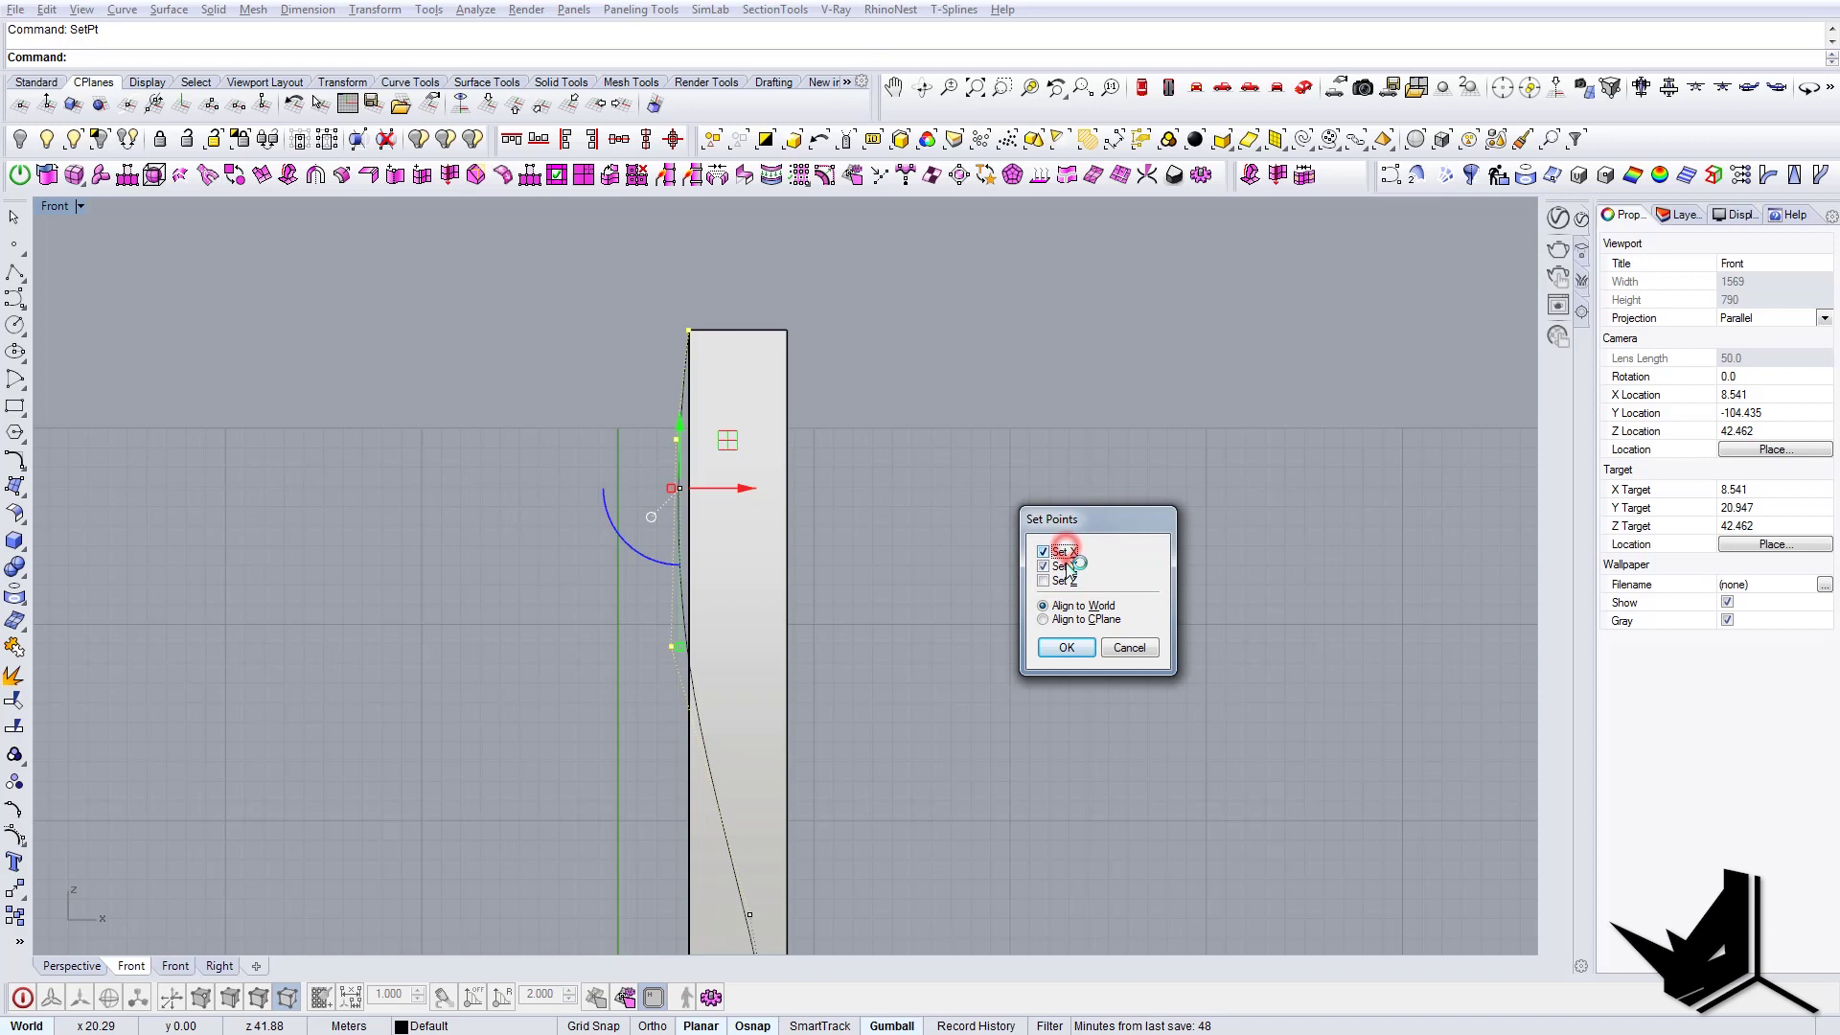
click(1066, 647)
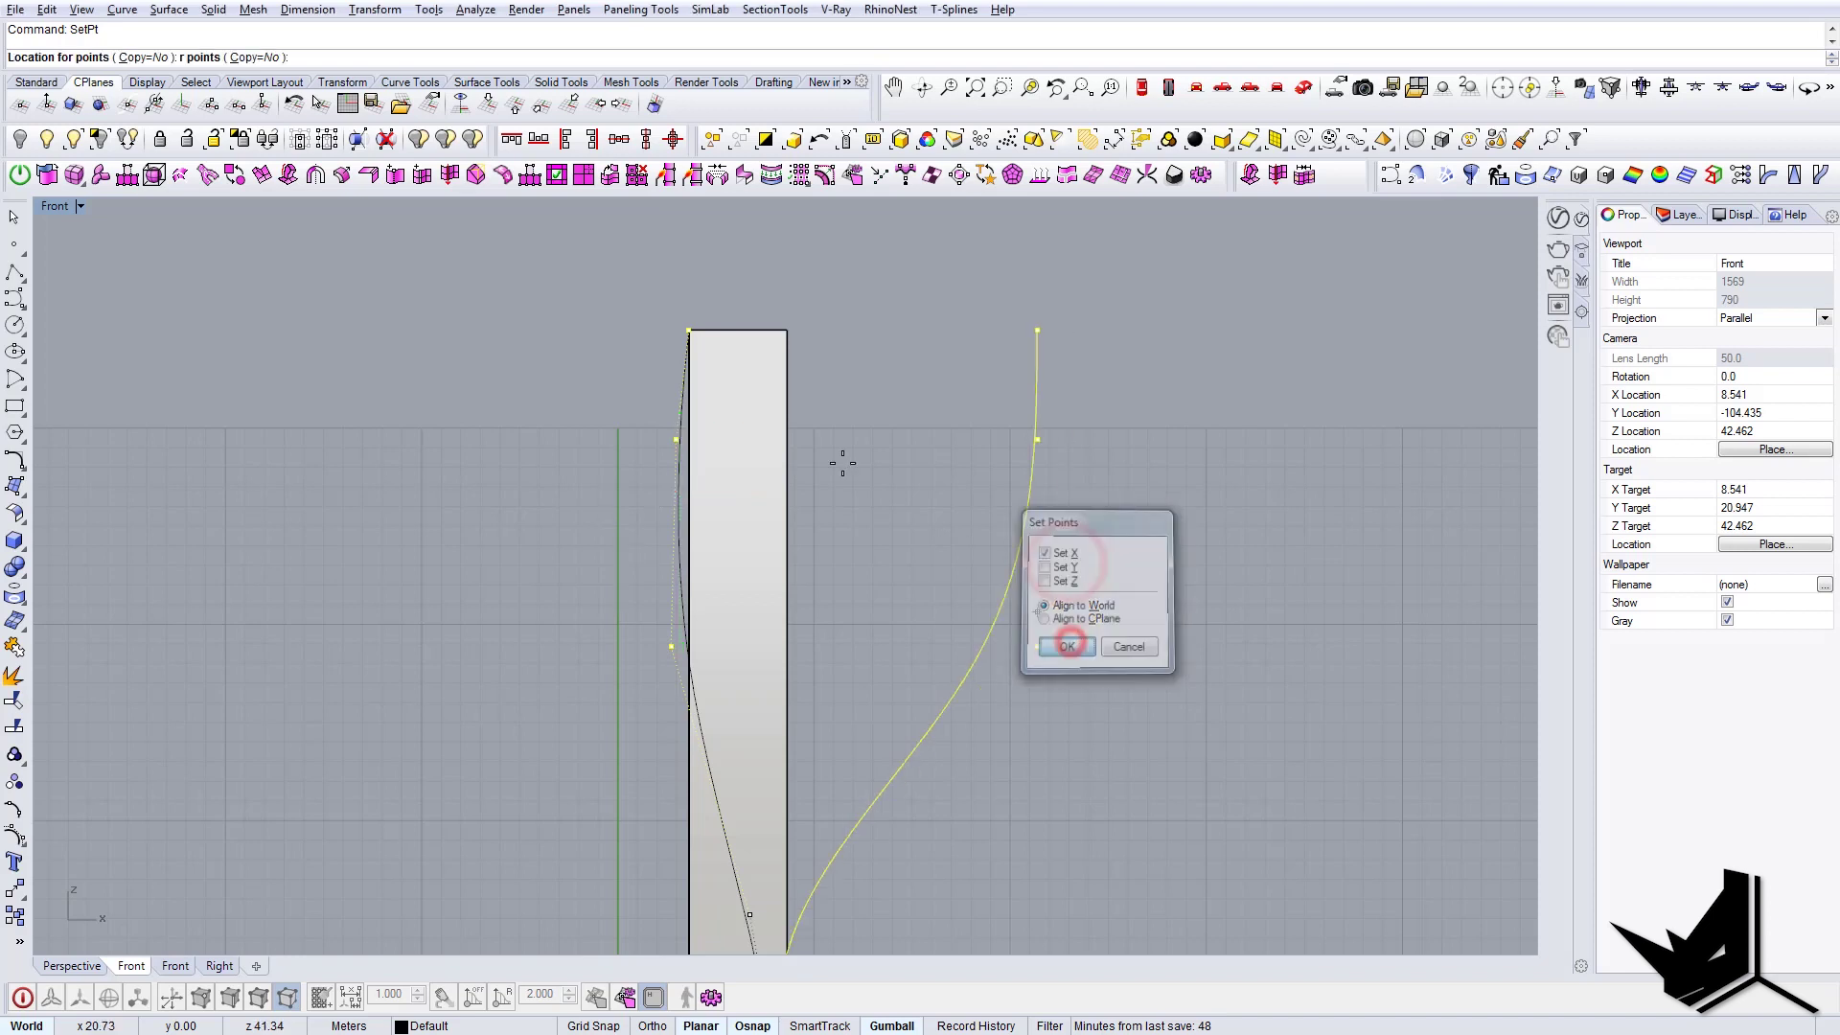
click(700, 319)
scroll(850, 529, down, 2)
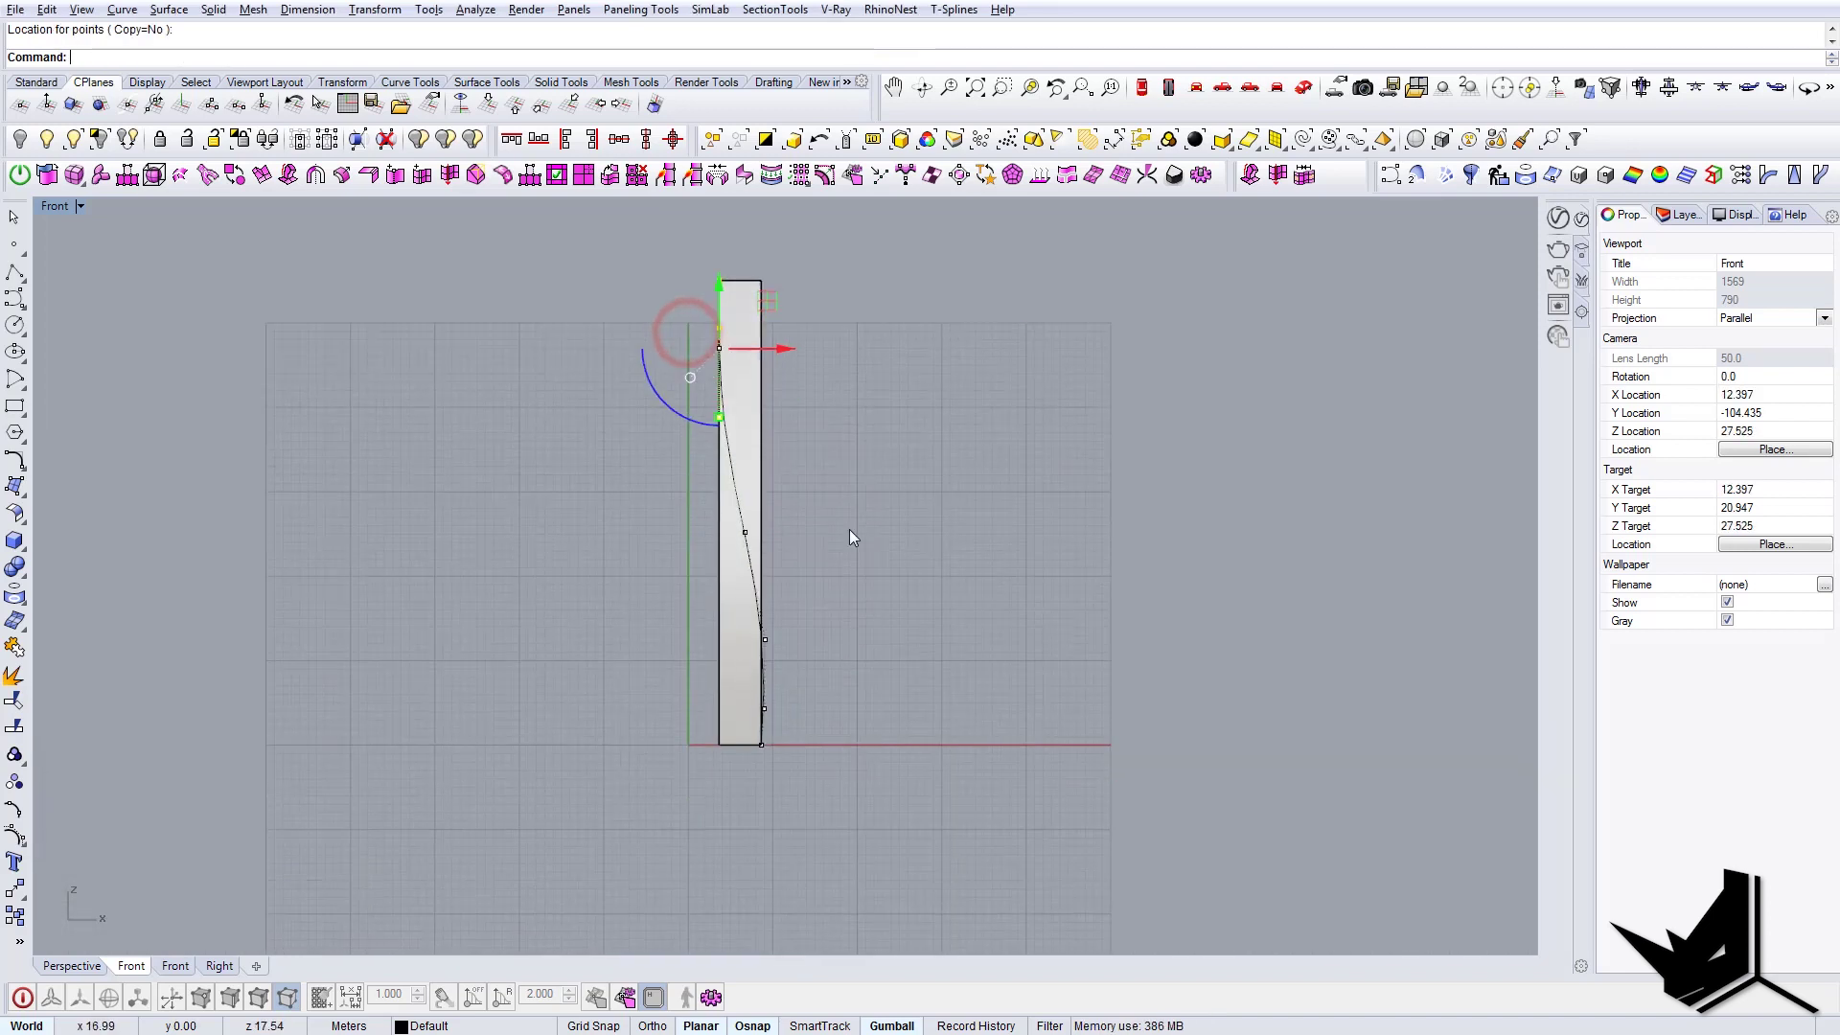
- Align the curve's lower three control points in X with the column's right edge
scroll(767, 521, up, 1)
drag(629, 584, 921, 863)
scroll(754, 802, up, 4)
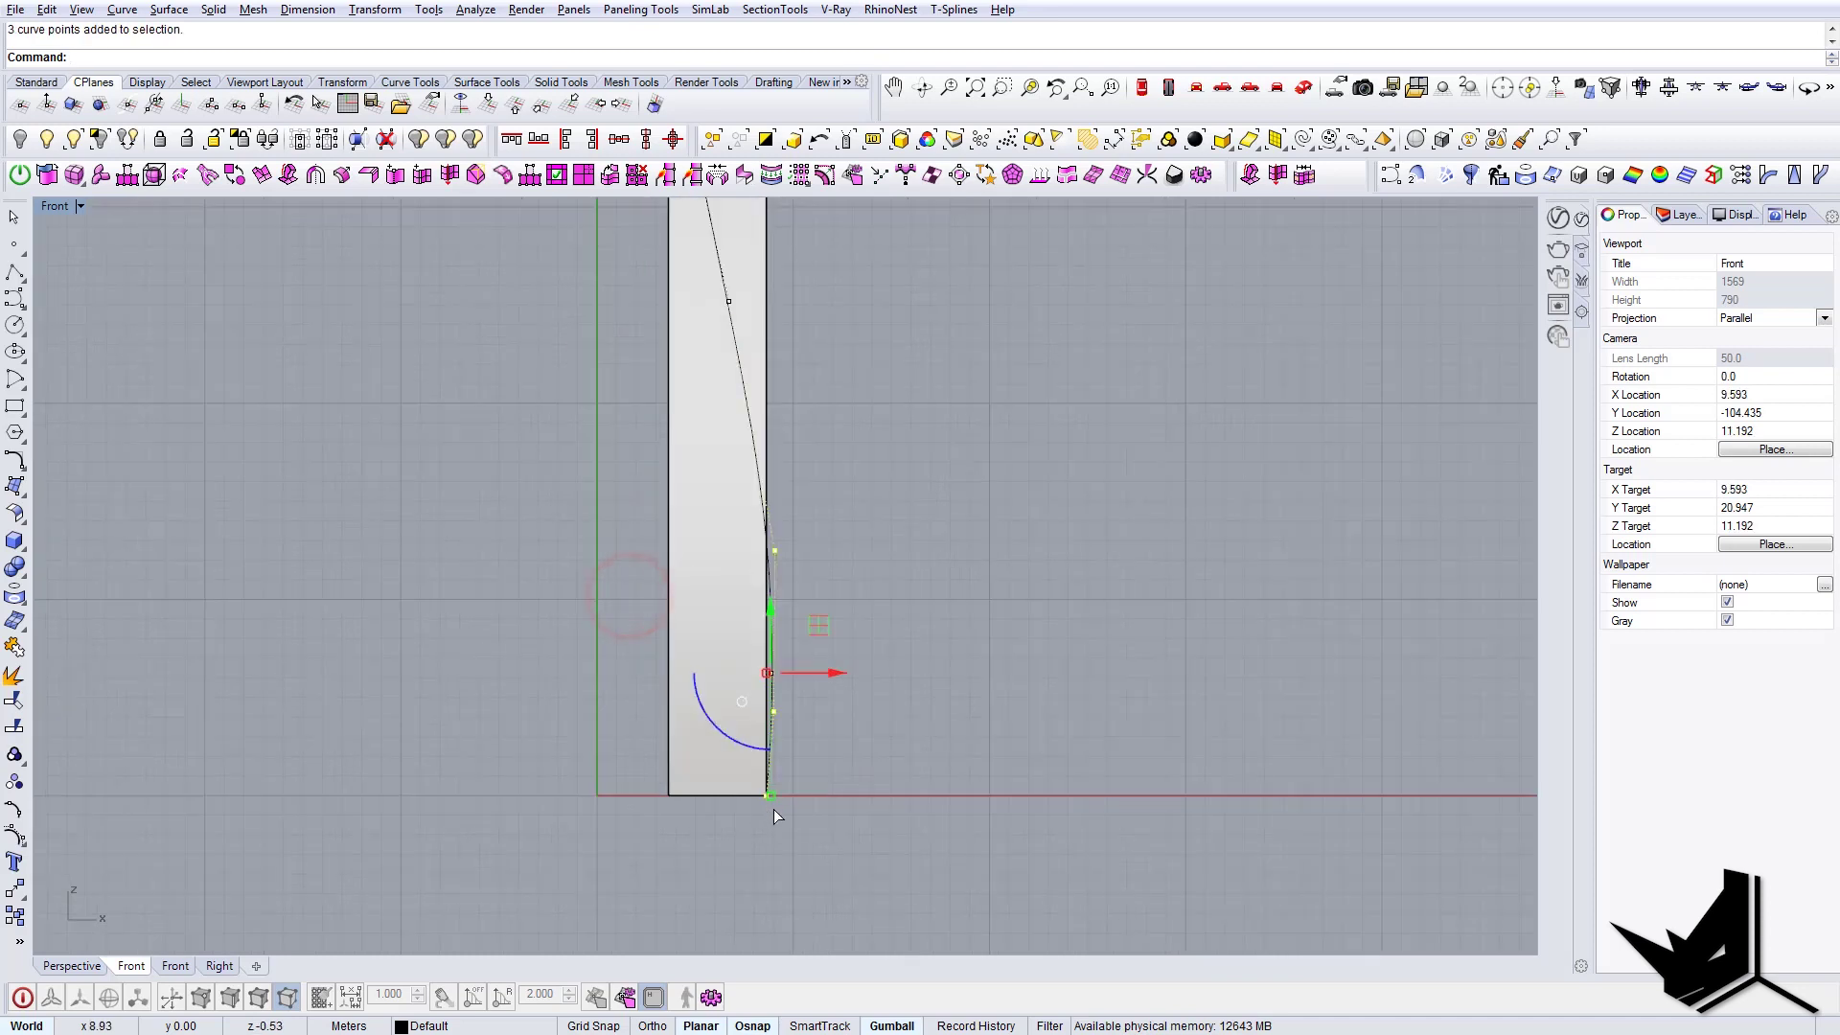
key(Return)
key(Return)
click(767, 798)
click(766, 800)
scroll(876, 722, down, 2)
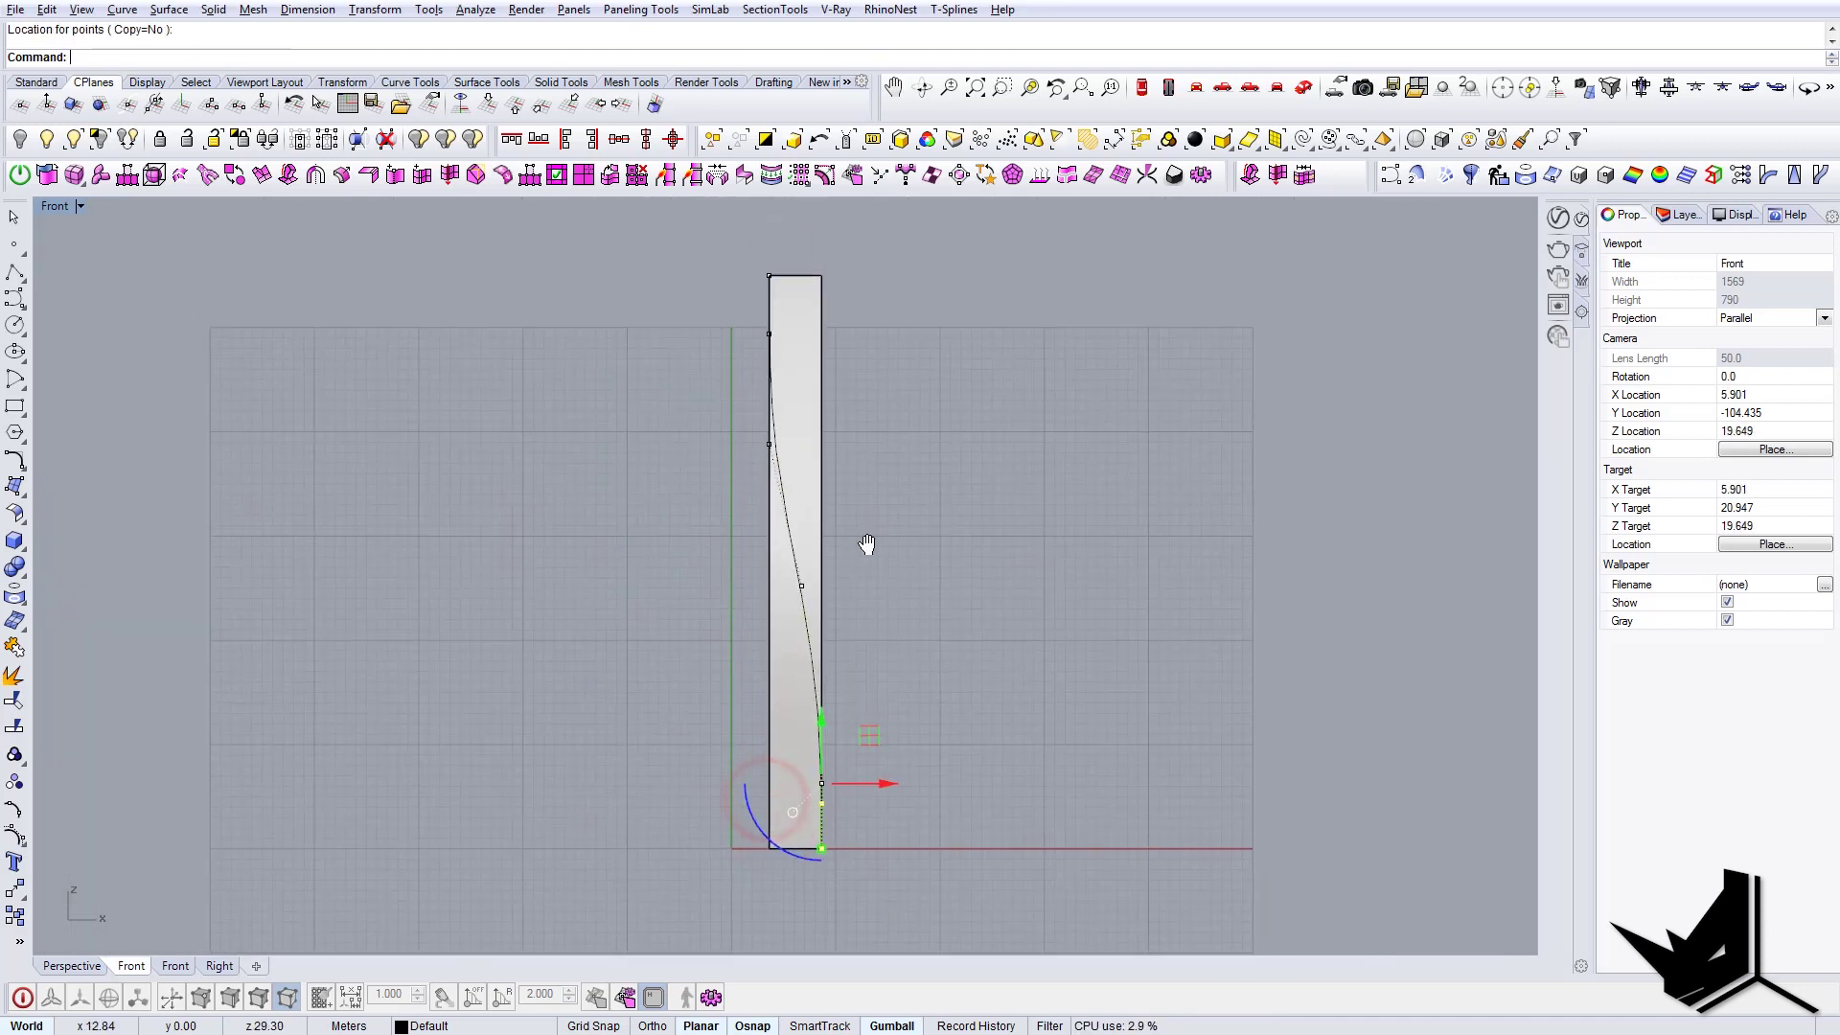
- Inspect the adjusted curve, return to the Perspective view and set the construction plane to World Top
click(792, 539)
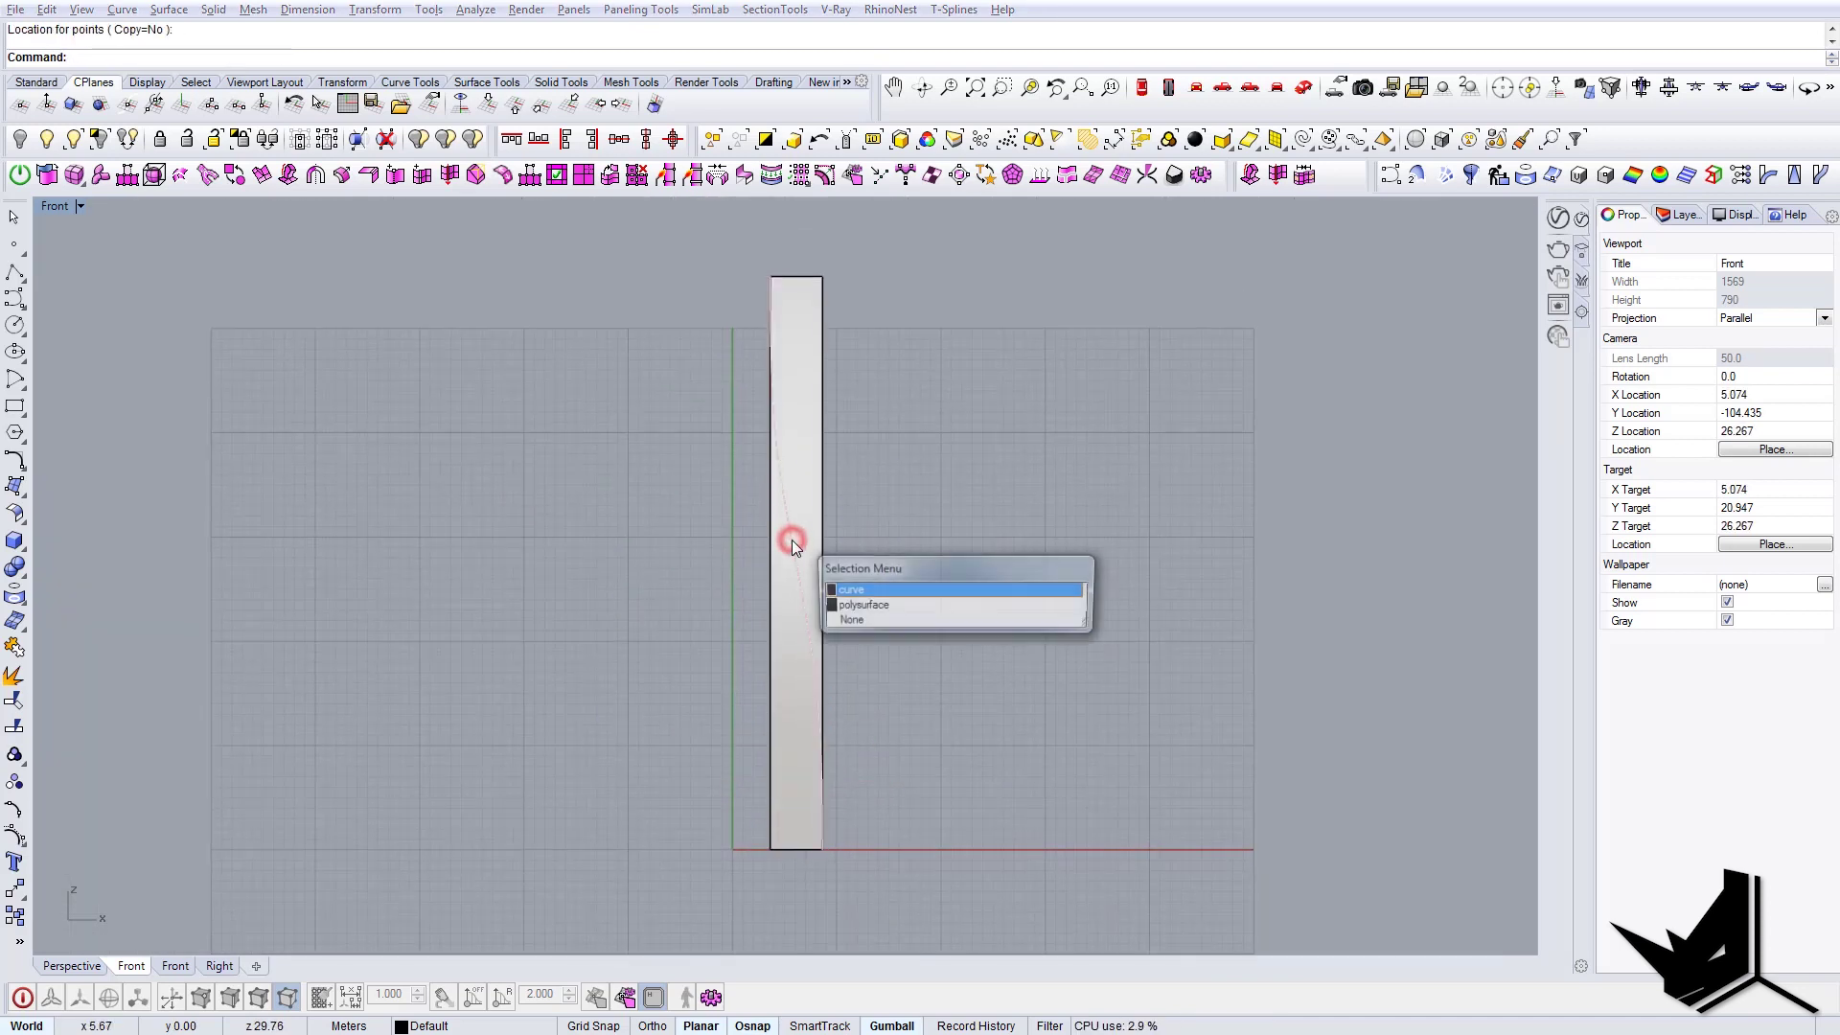
click(851, 590)
scroll(789, 273, up, 5)
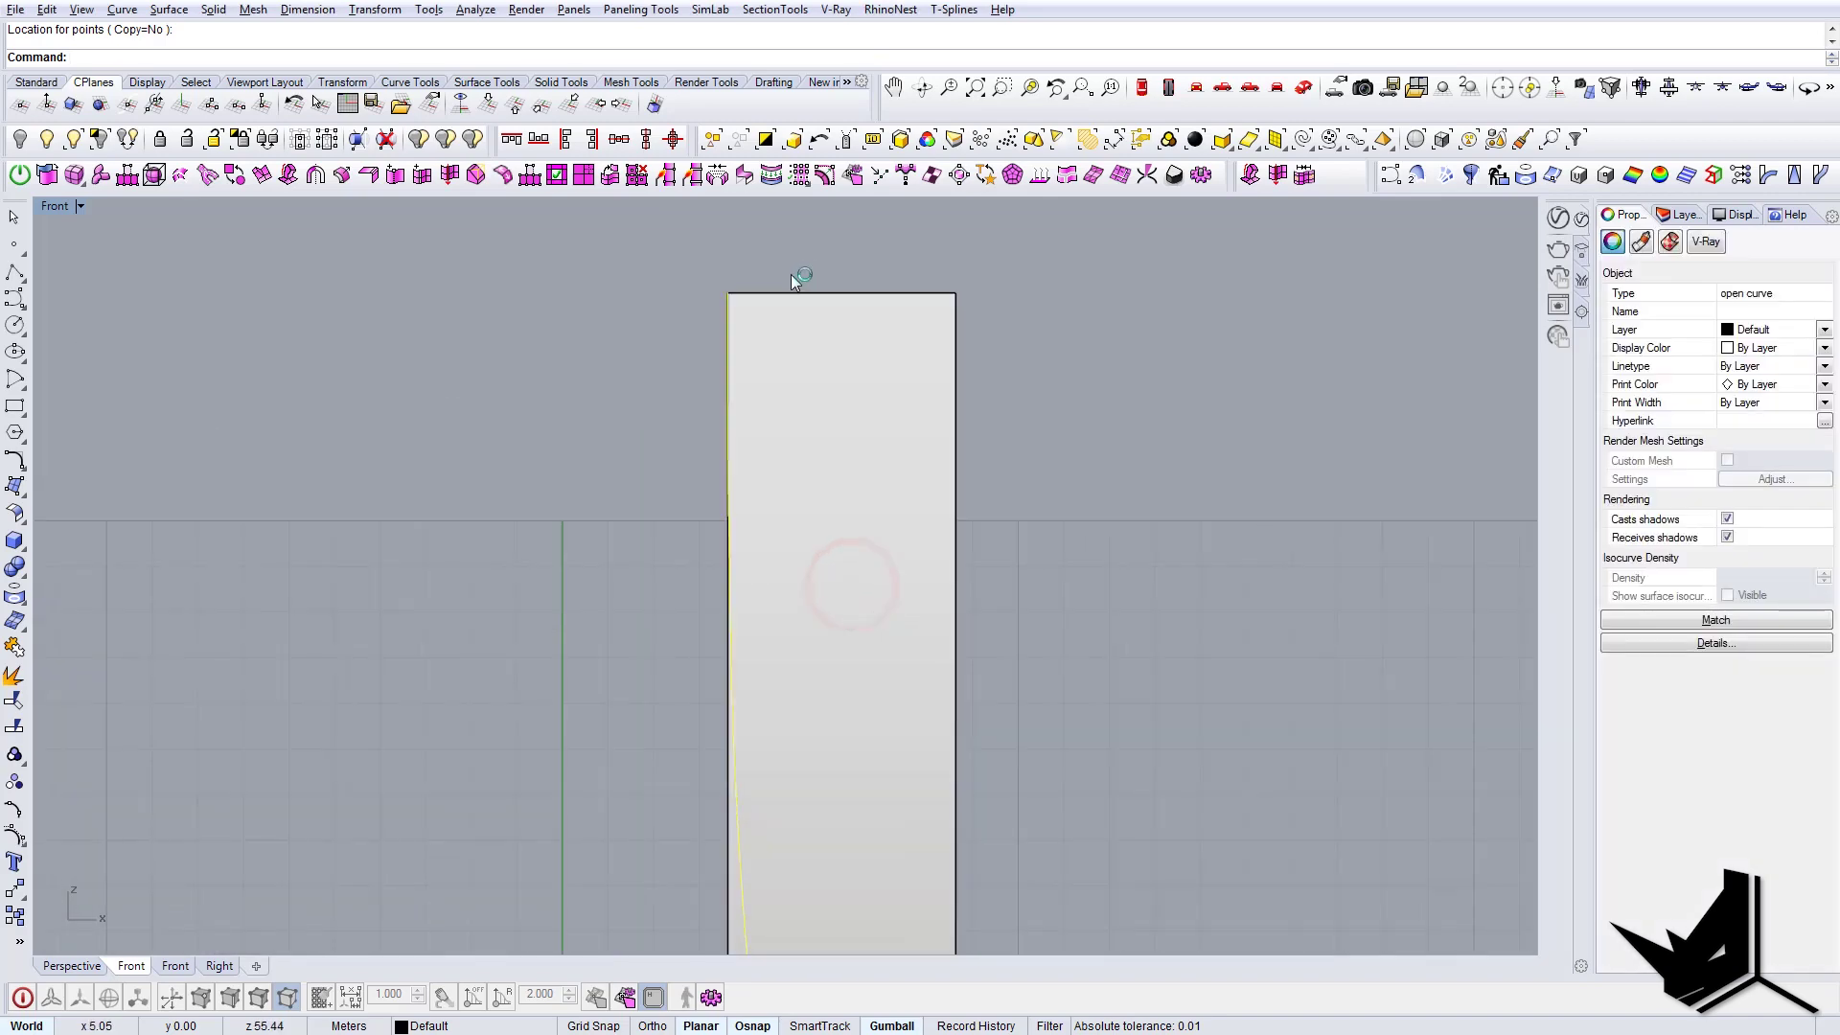
scroll(789, 287, down, 3)
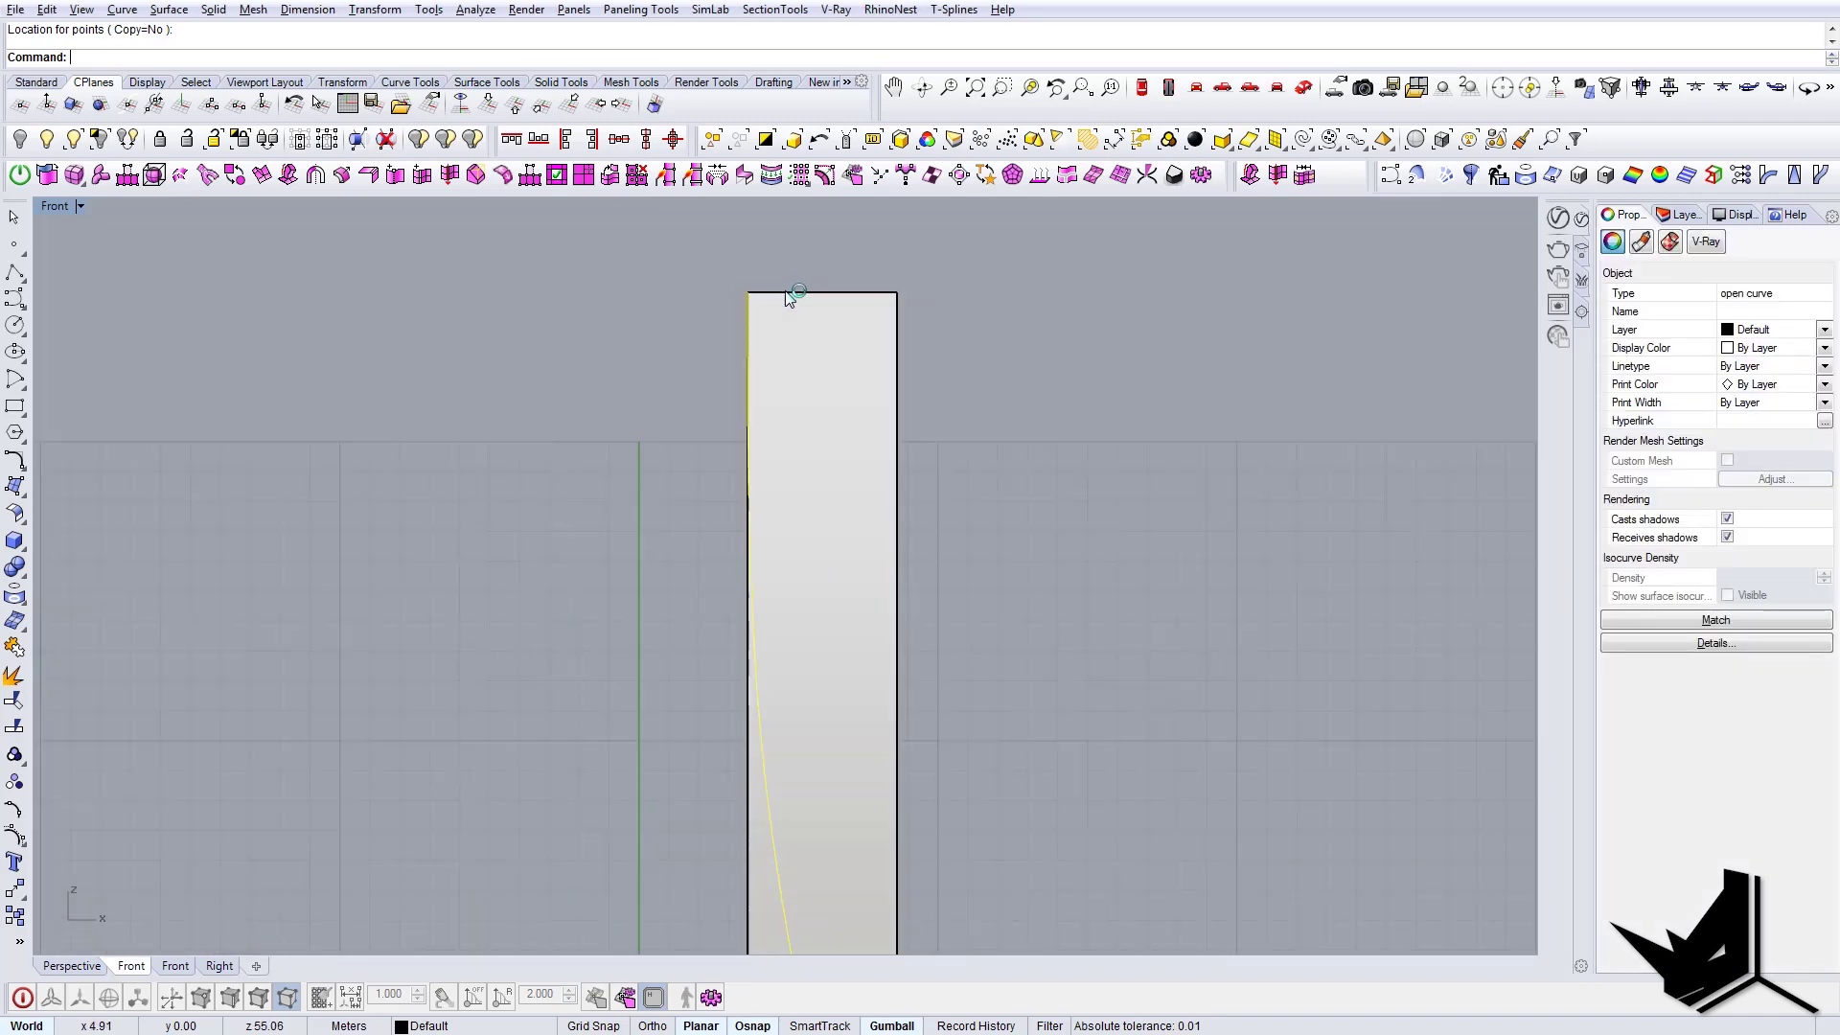
click(1308, 90)
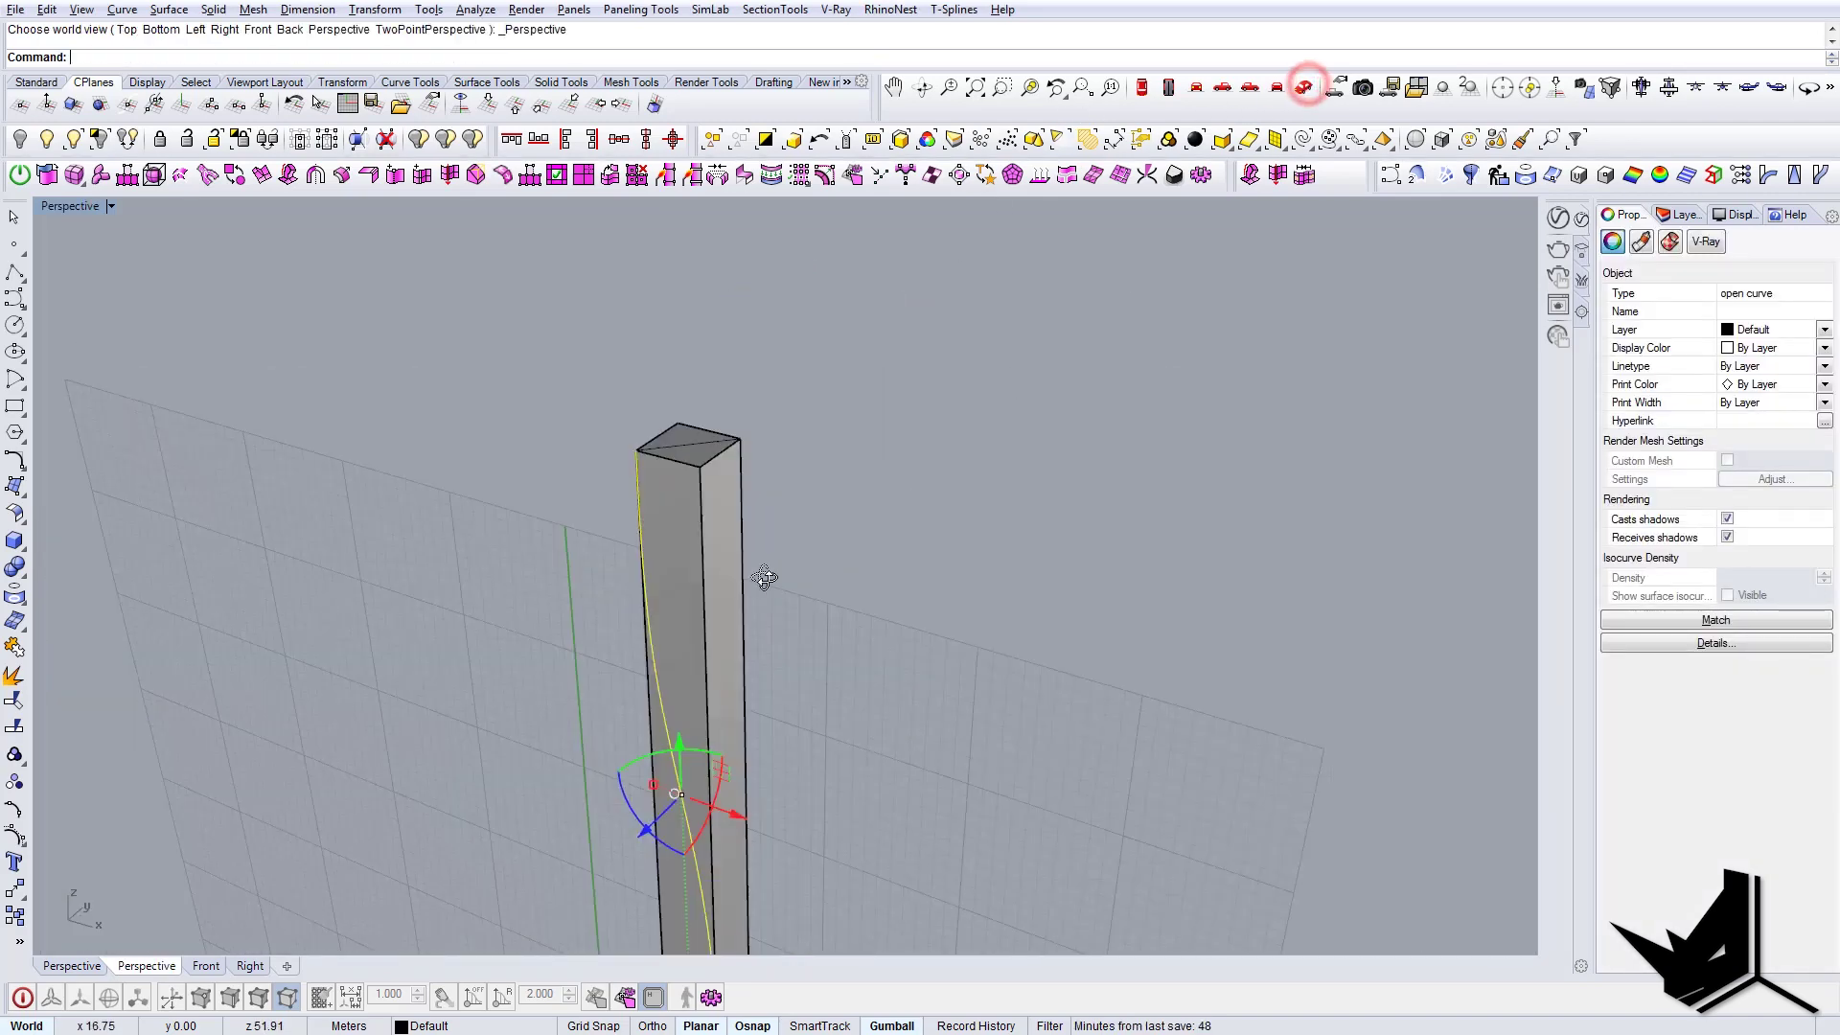
click(491, 101)
shift+right_drag(800, 592, 864, 335)
click(863, 383)
right_drag(860, 422, 819, 494)
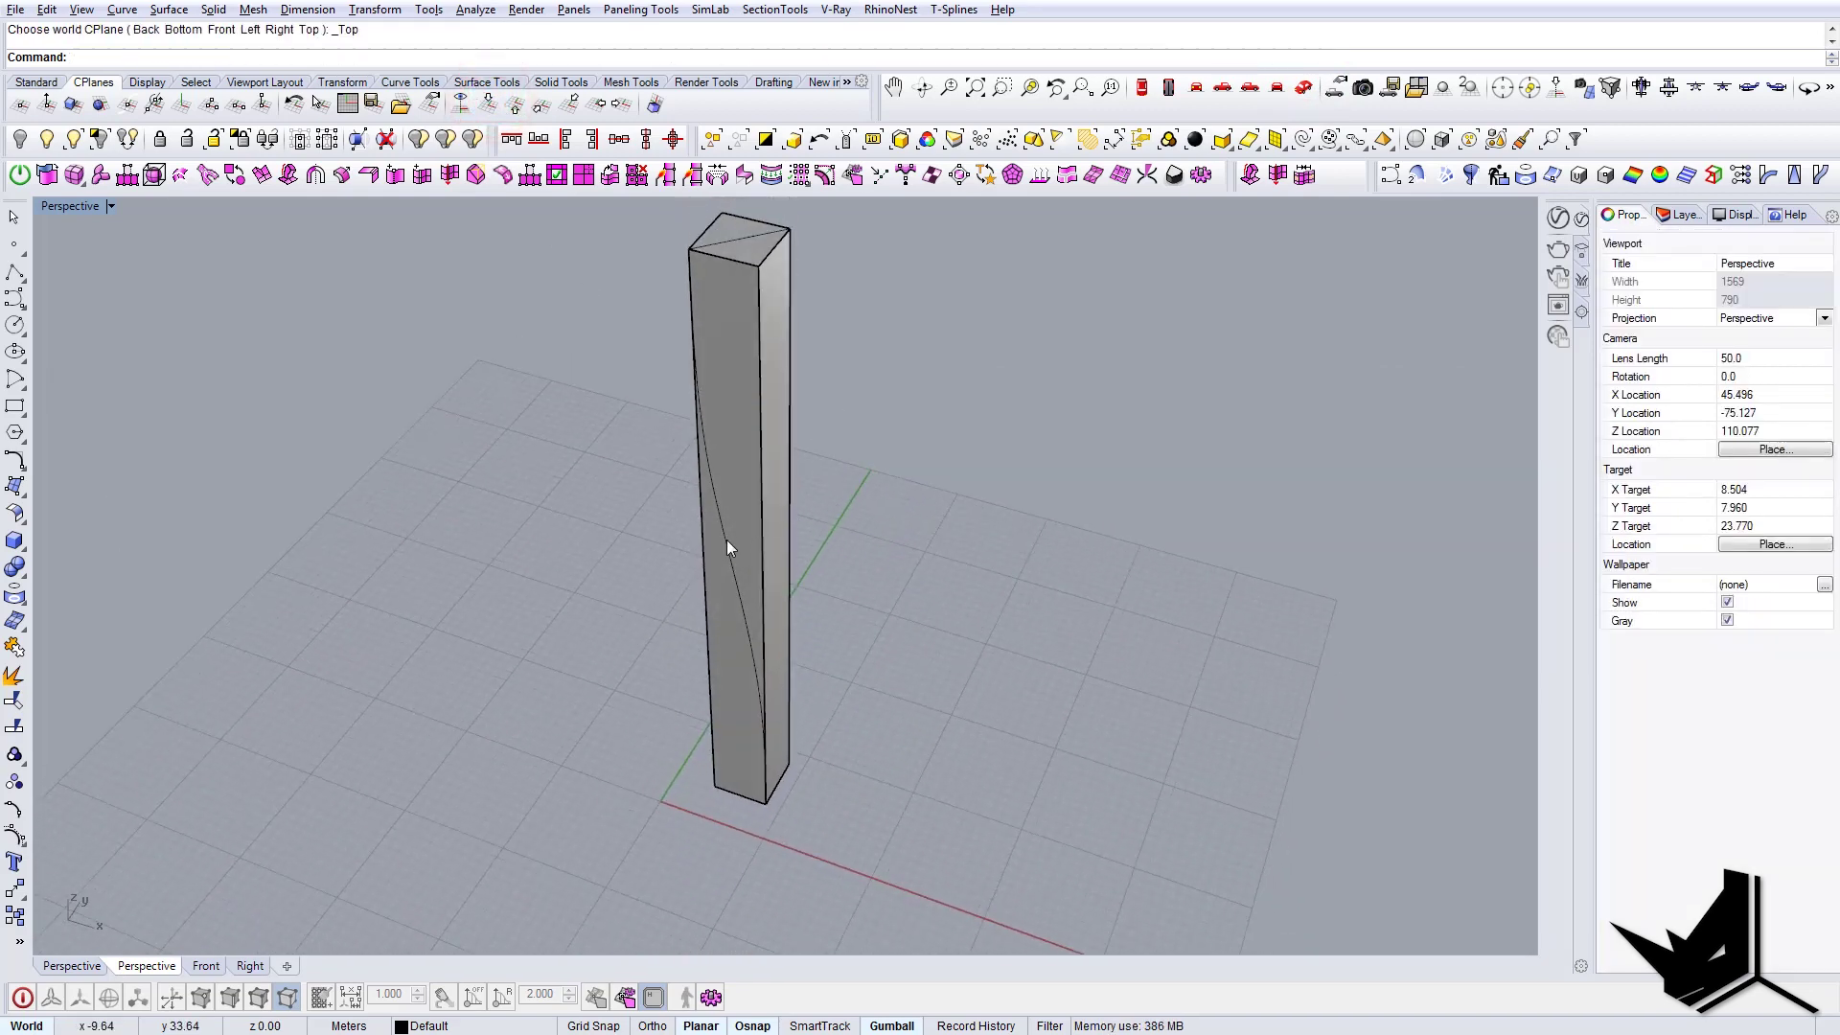
- Copy the curve onto the adjacent right-hand face with Orient, matching the bottom corners of the two faces, with Copy=Yes and Scale=No
click(727, 540)
click(784, 592)
text(O)
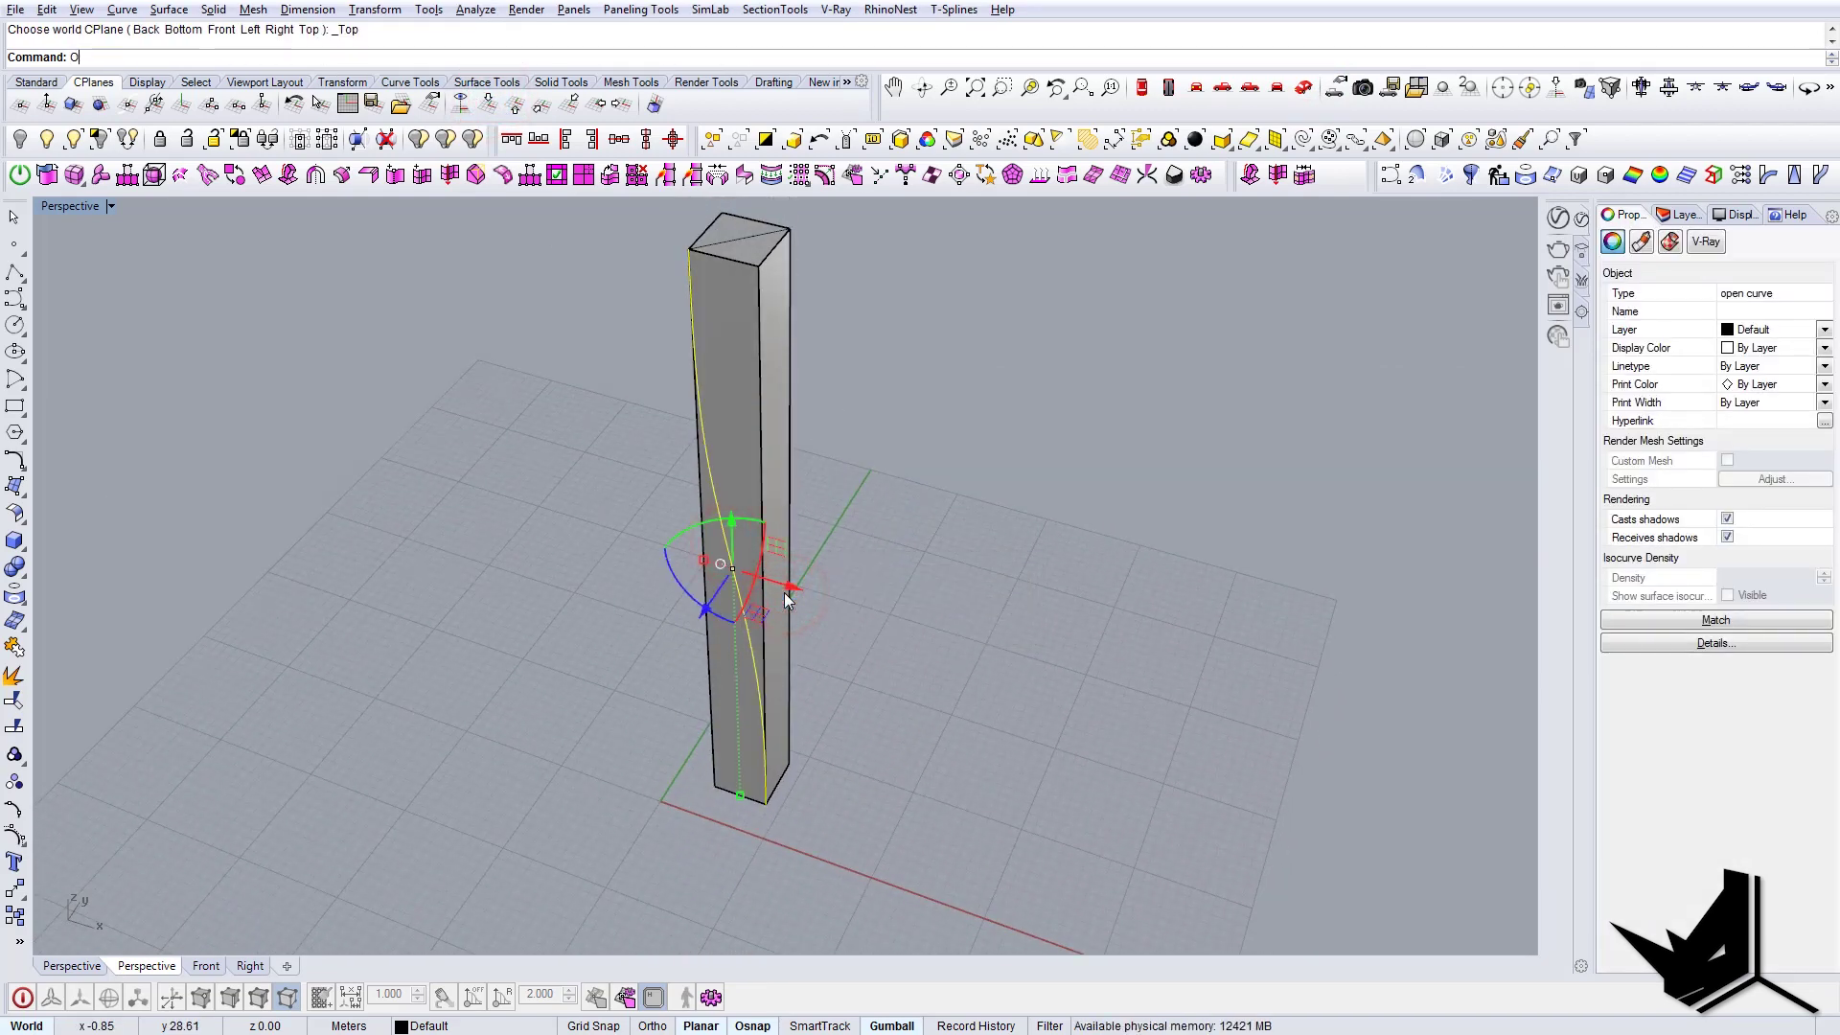
text(rient)
key(Return)
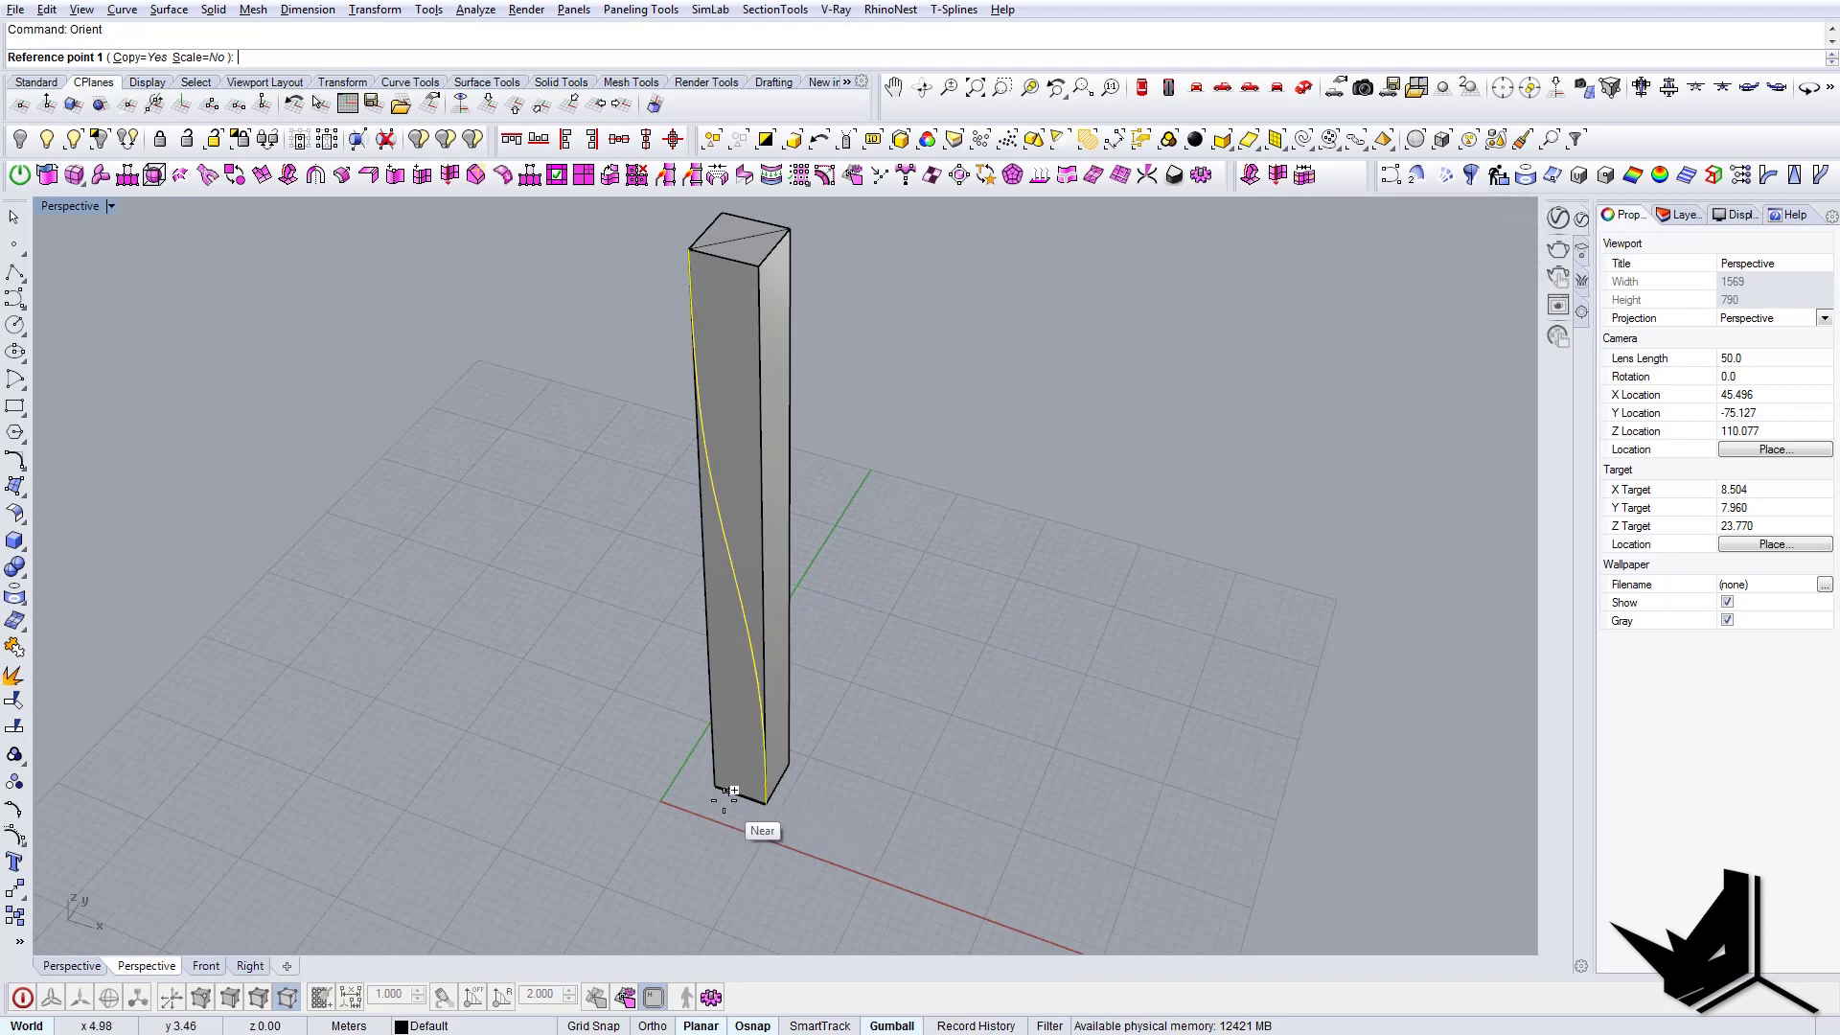
click(717, 796)
click(766, 805)
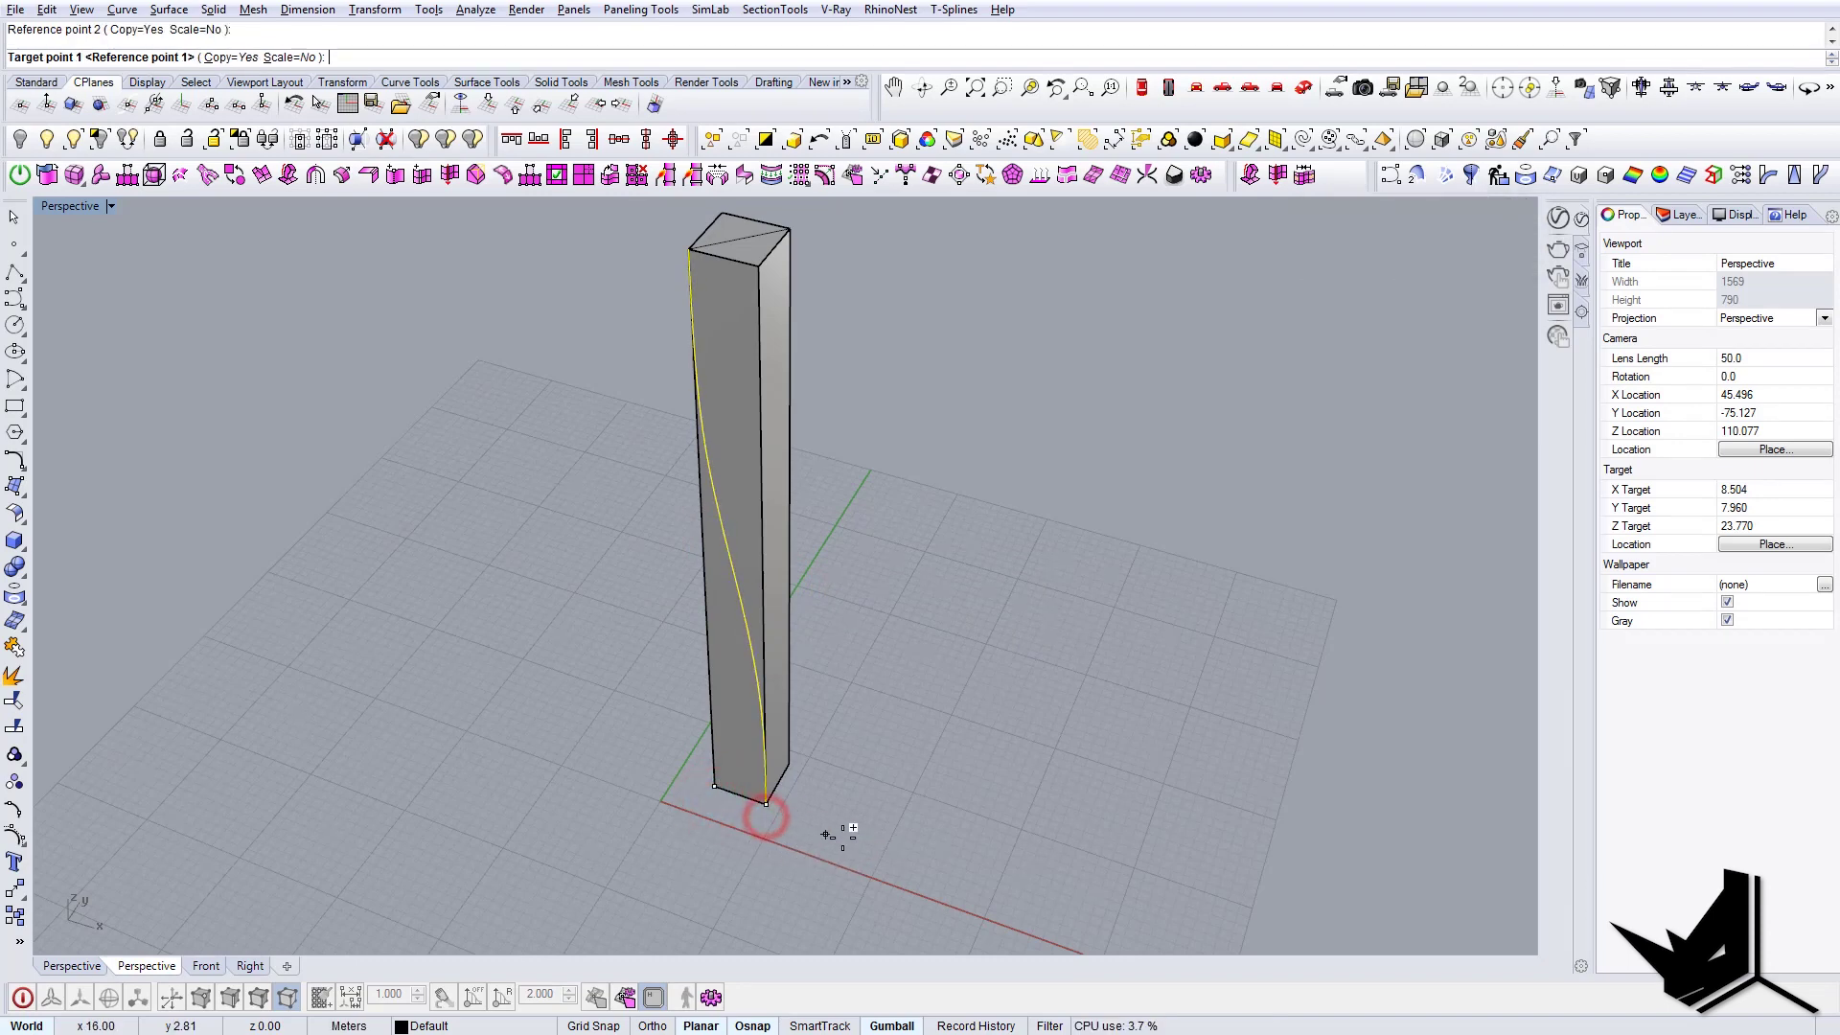
right_drag(842, 834, 690, 854)
scroll(744, 788, up, 3)
click(752, 754)
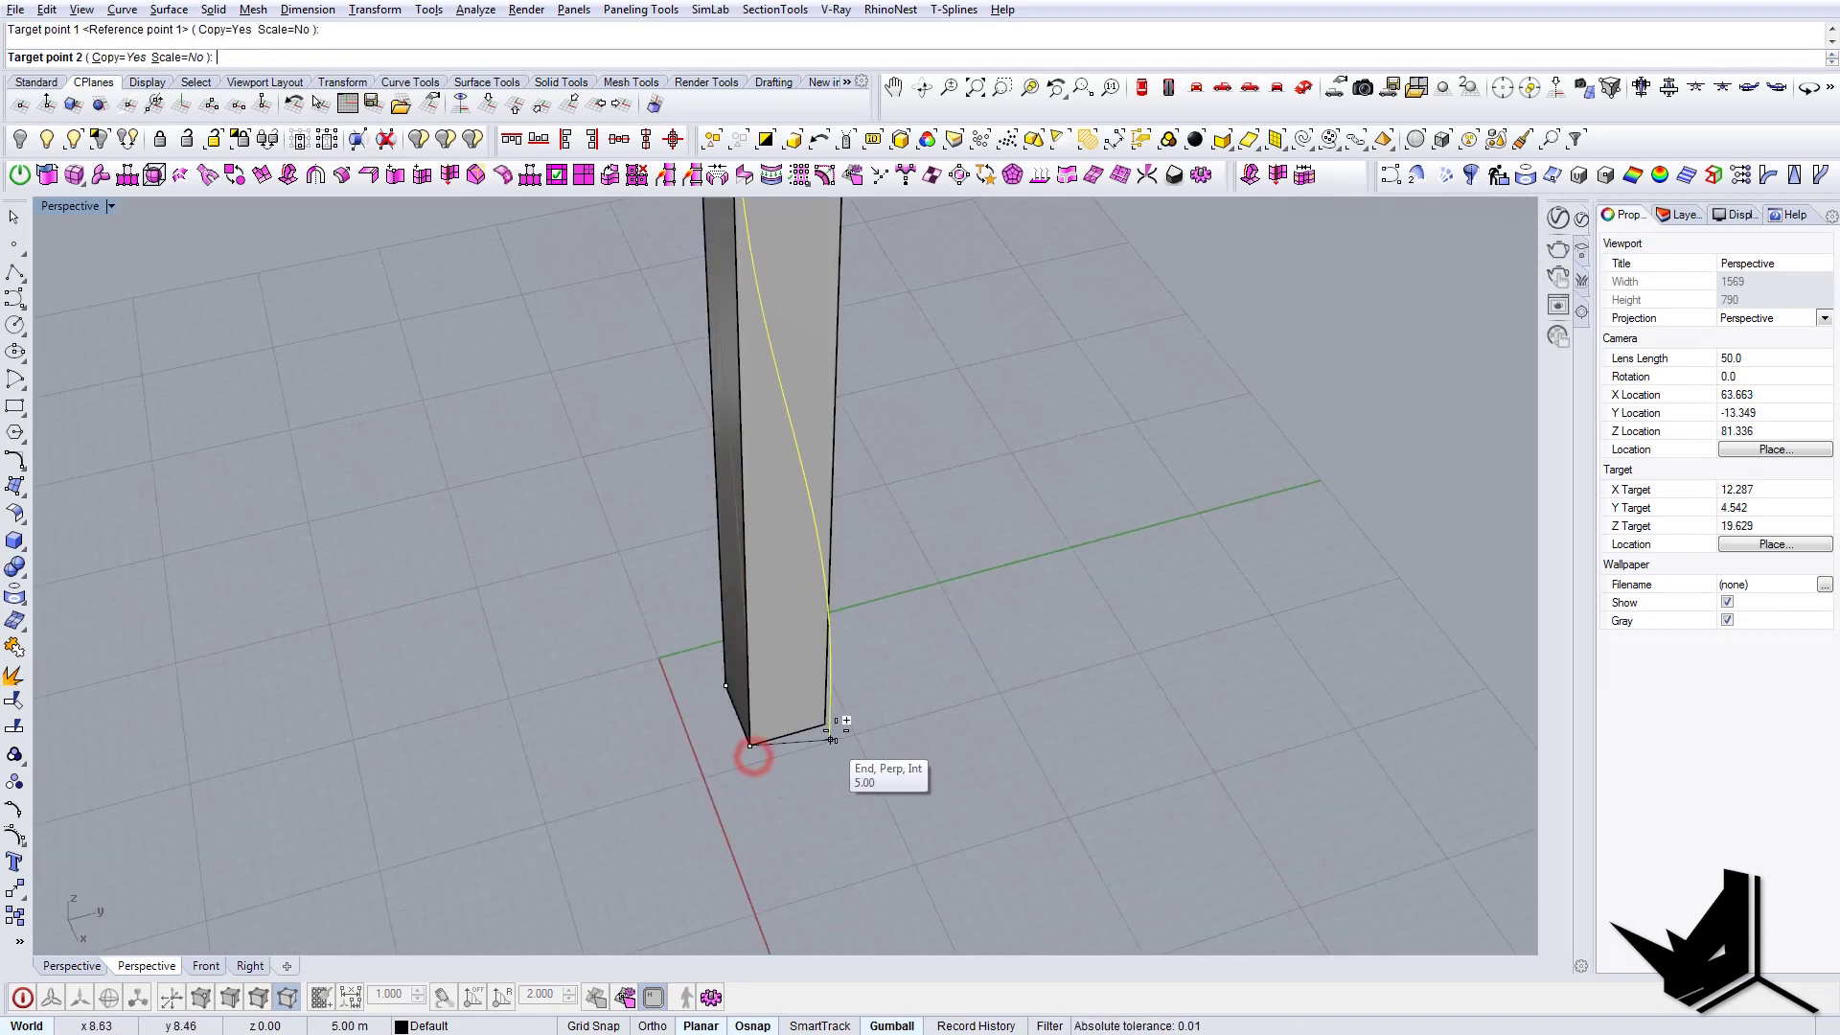
click(833, 728)
key(Escape)
- Mirror the copied S-curve on the right-hand face about the middle of that face's bottom edge, with Copy=No
scroll(832, 727, down, 8)
right_drag(851, 719, 820, 678)
scroll(819, 577, up, 4)
click(814, 573)
click(872, 624)
text(mi)
key(Return)
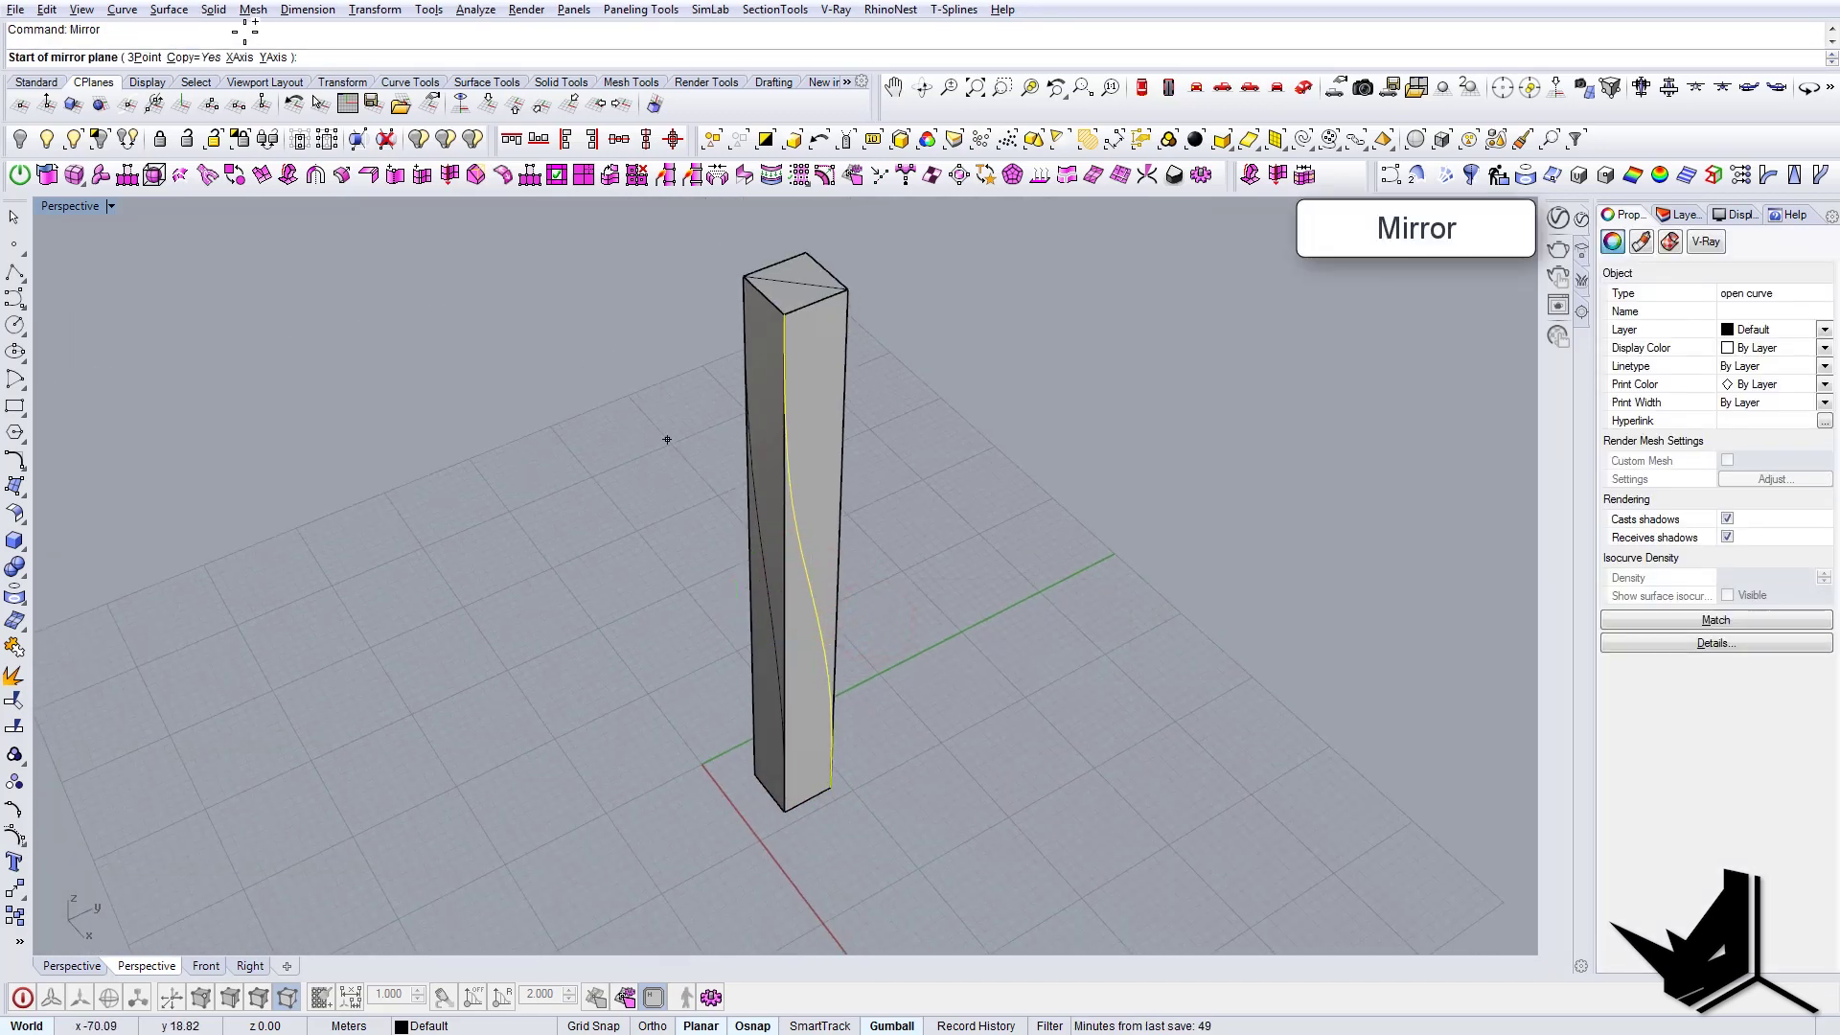
click(179, 57)
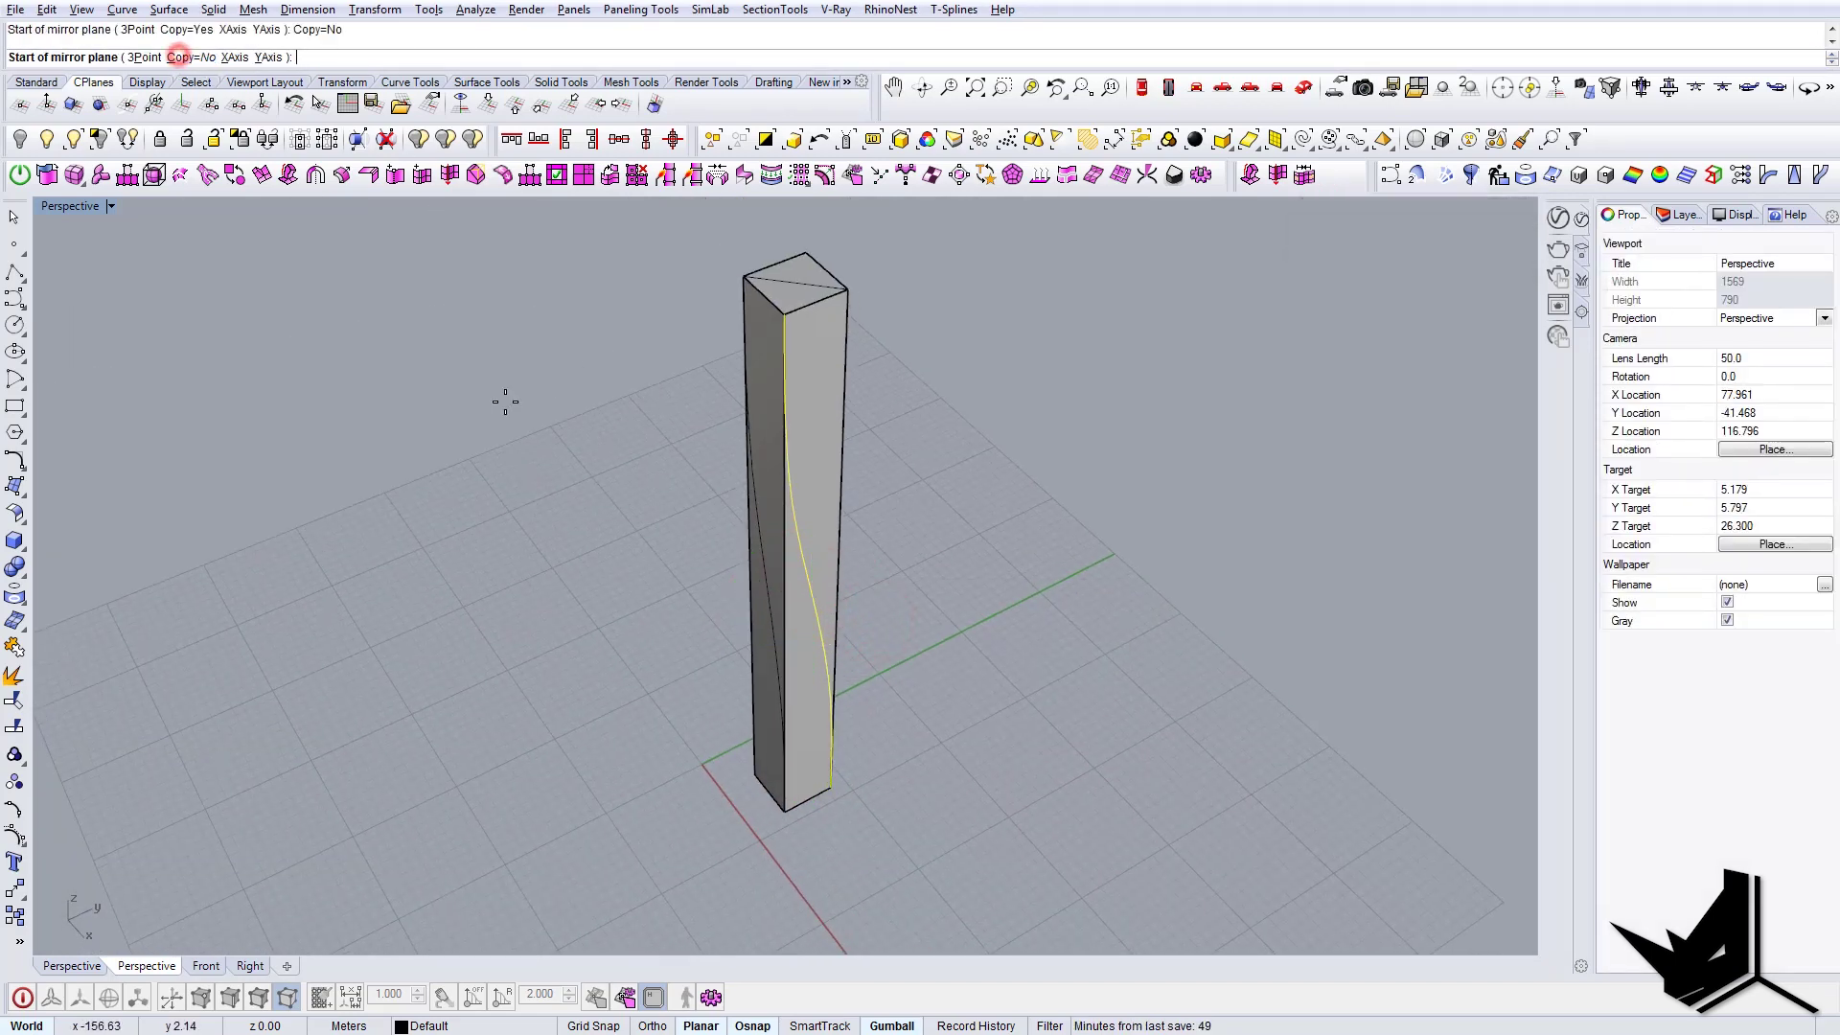
click(813, 800)
click(775, 760)
- Select all curves and join the two S-curves and the column's top diagonal into one closed curve
right_drag(855, 678, 825, 595)
right_drag(672, 425, 705, 669)
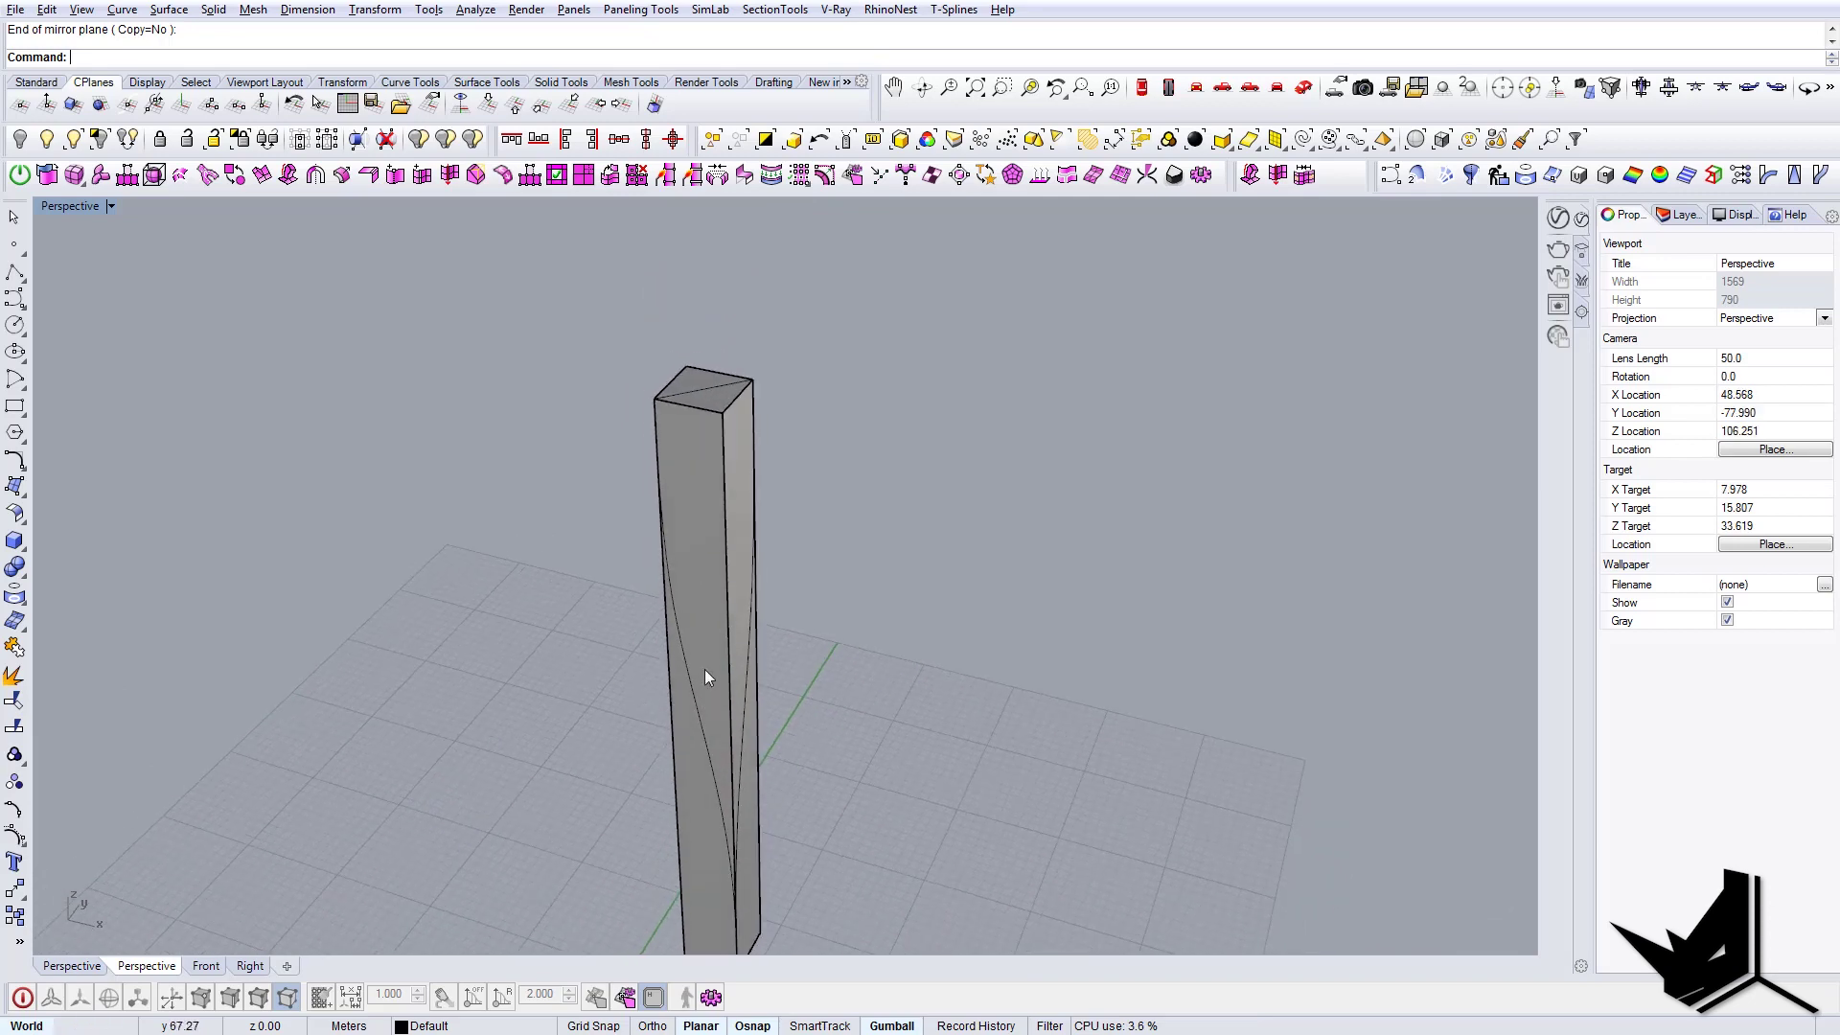
click(694, 688)
key(Escape)
scroll(579, 406, down, 3)
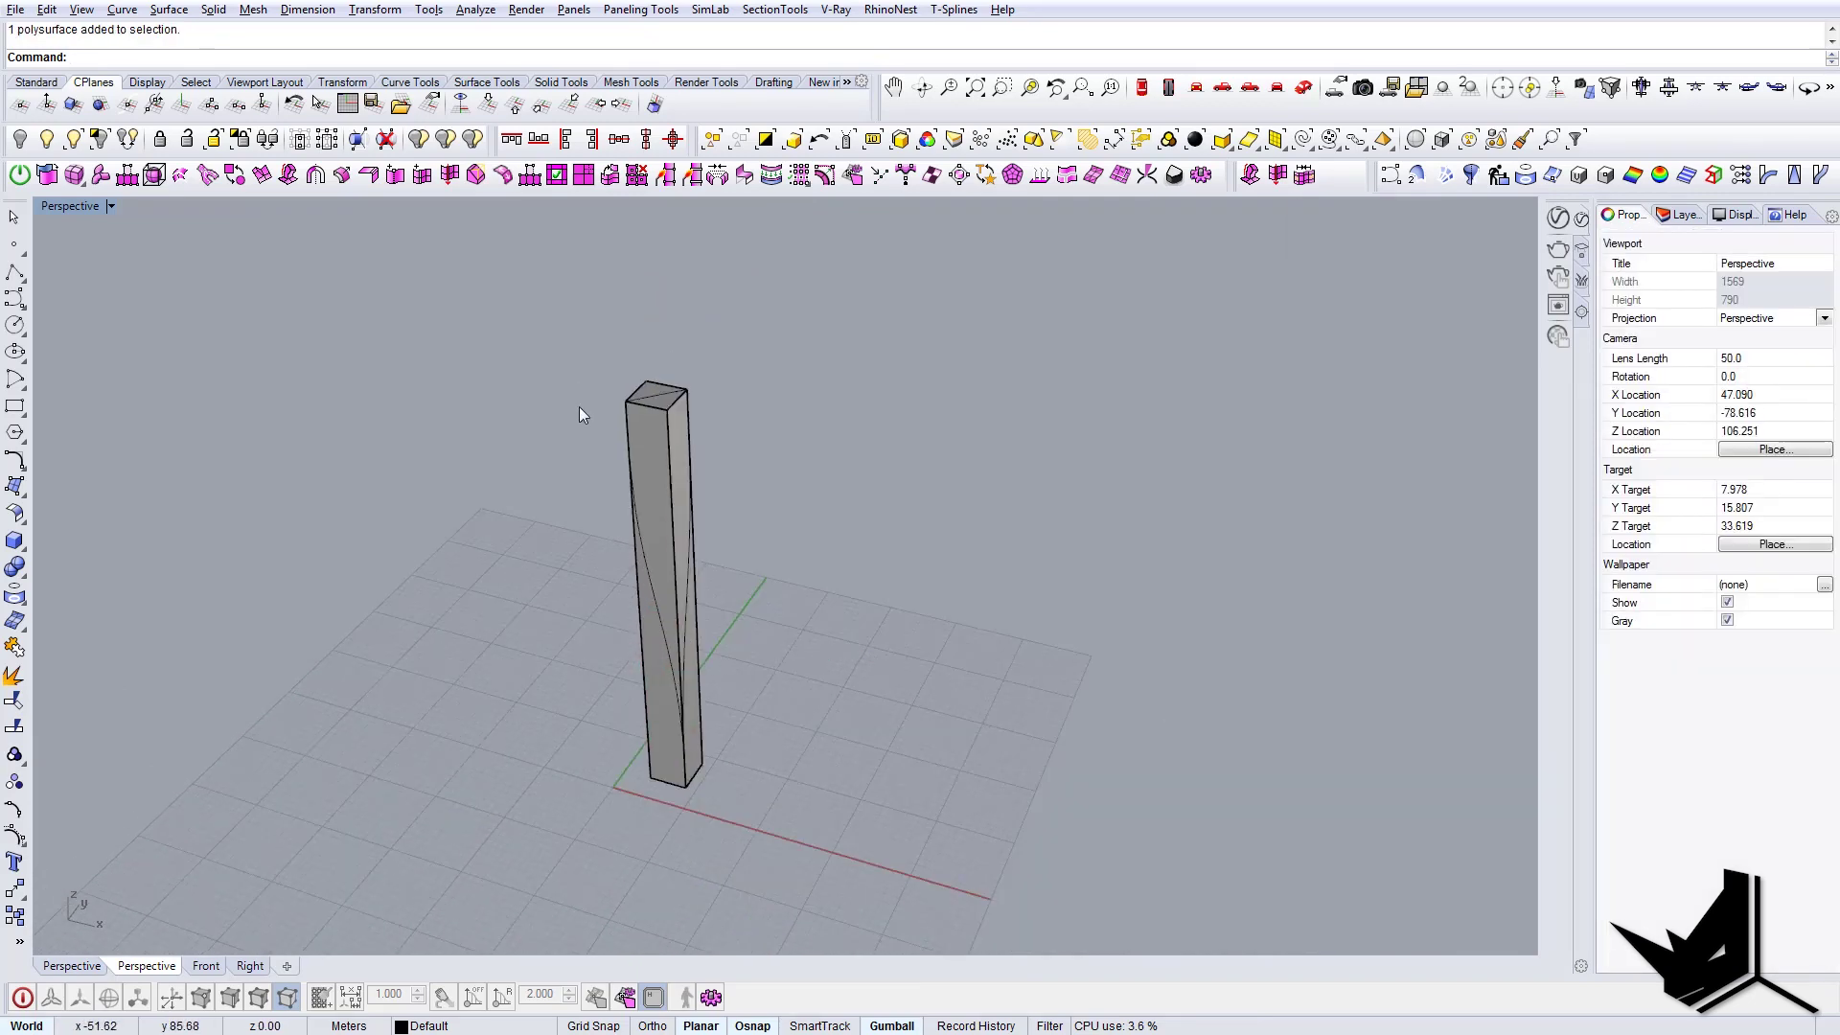
text(SelPt)
key(Return)
text(Join)
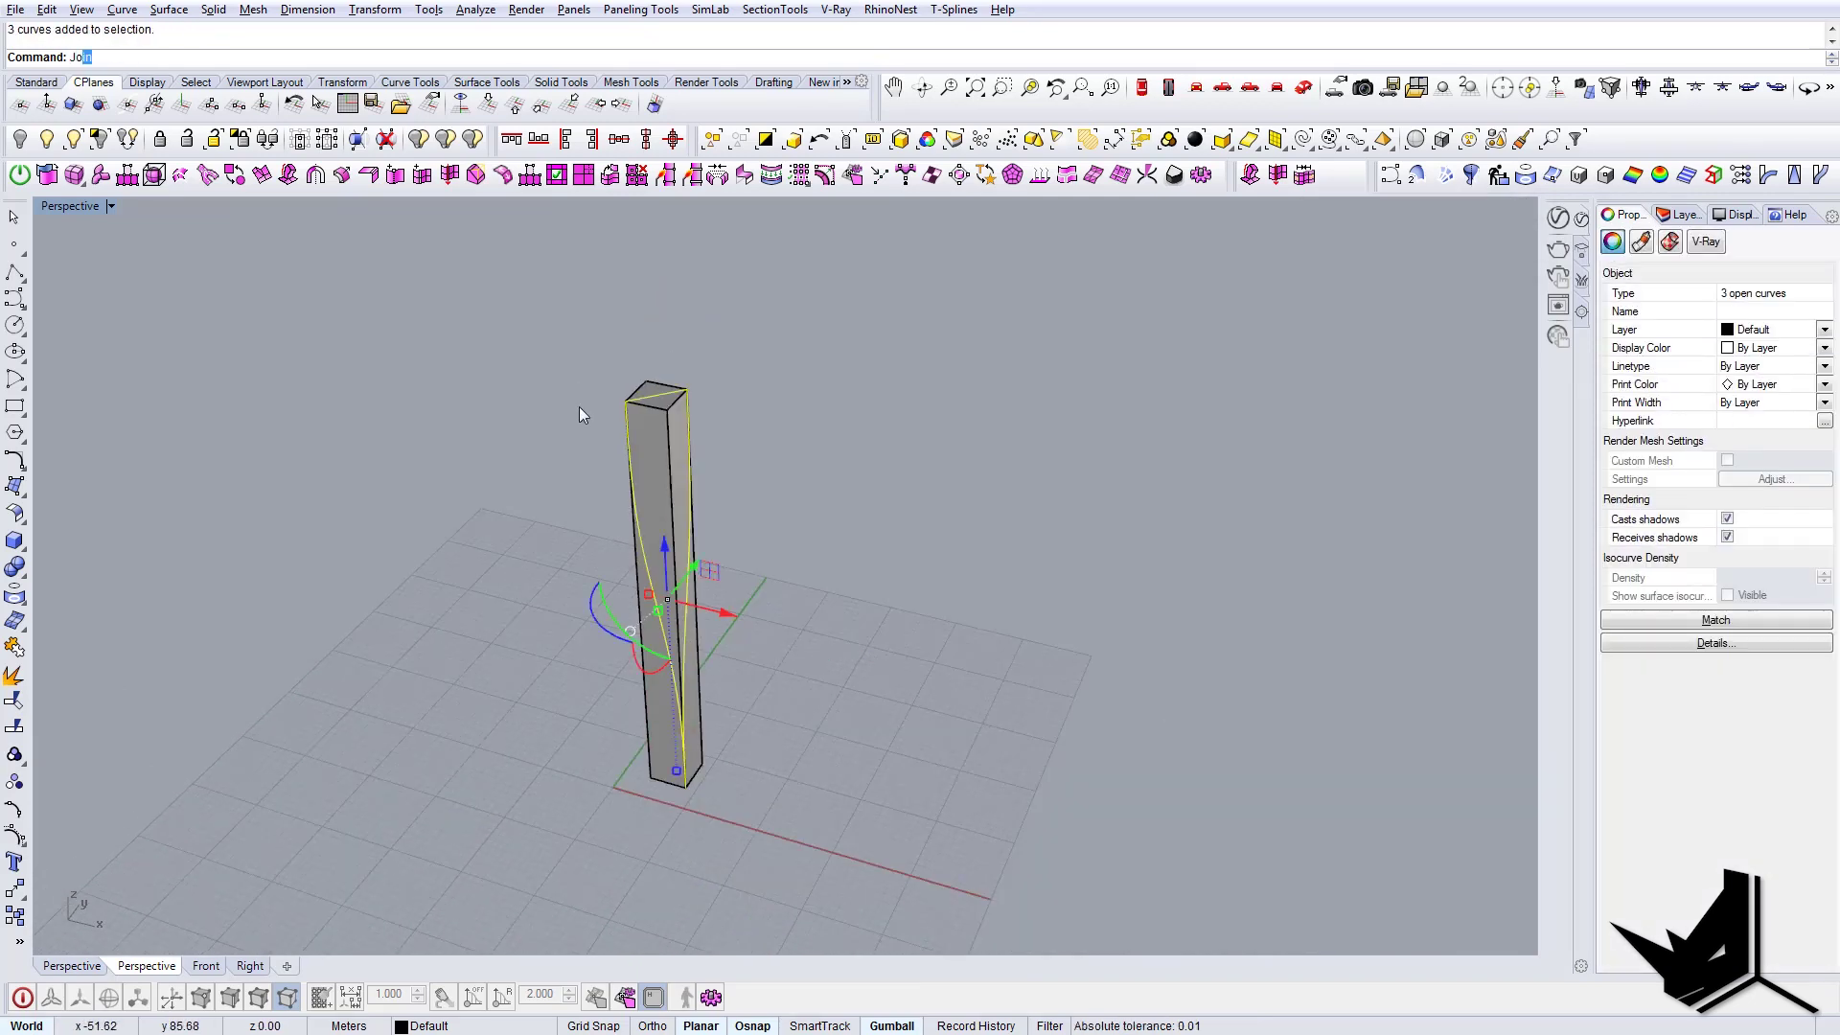
key(Return)
key(Escape)
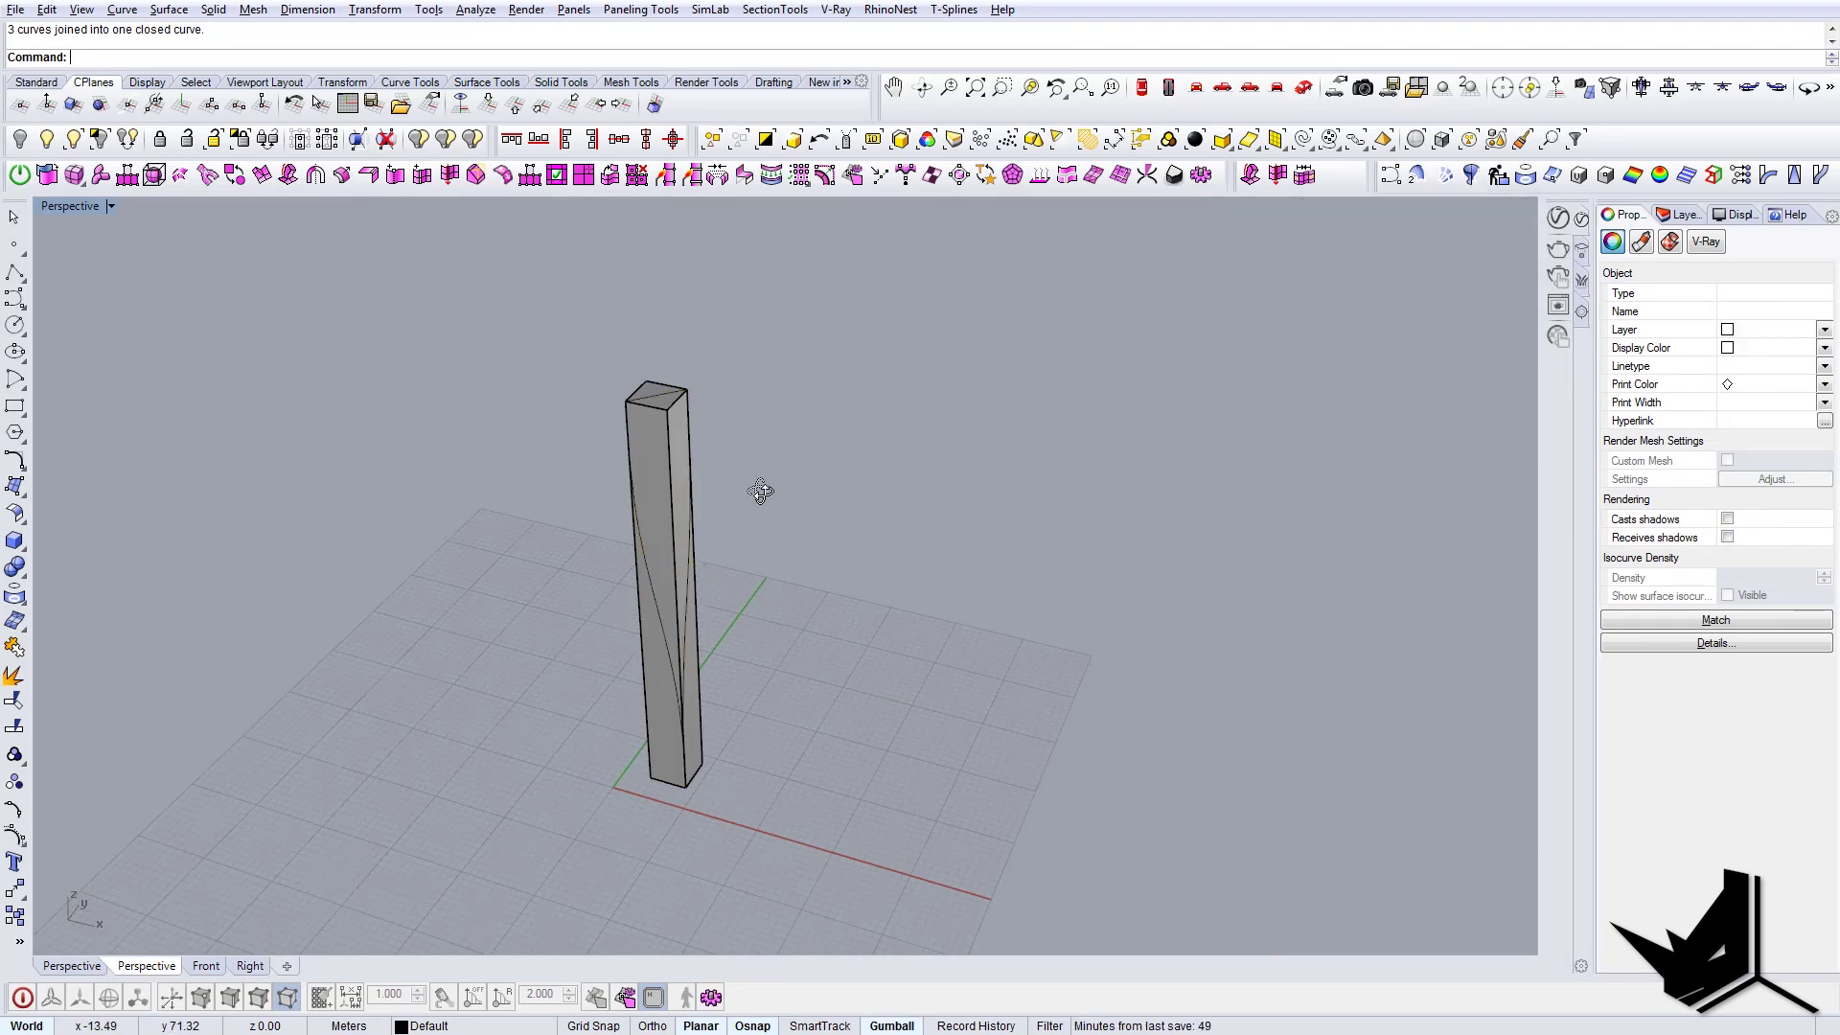
- Split the column using the joined curve as the cutting object
right_drag(756, 489, 777, 498)
text(Split)
key(Return)
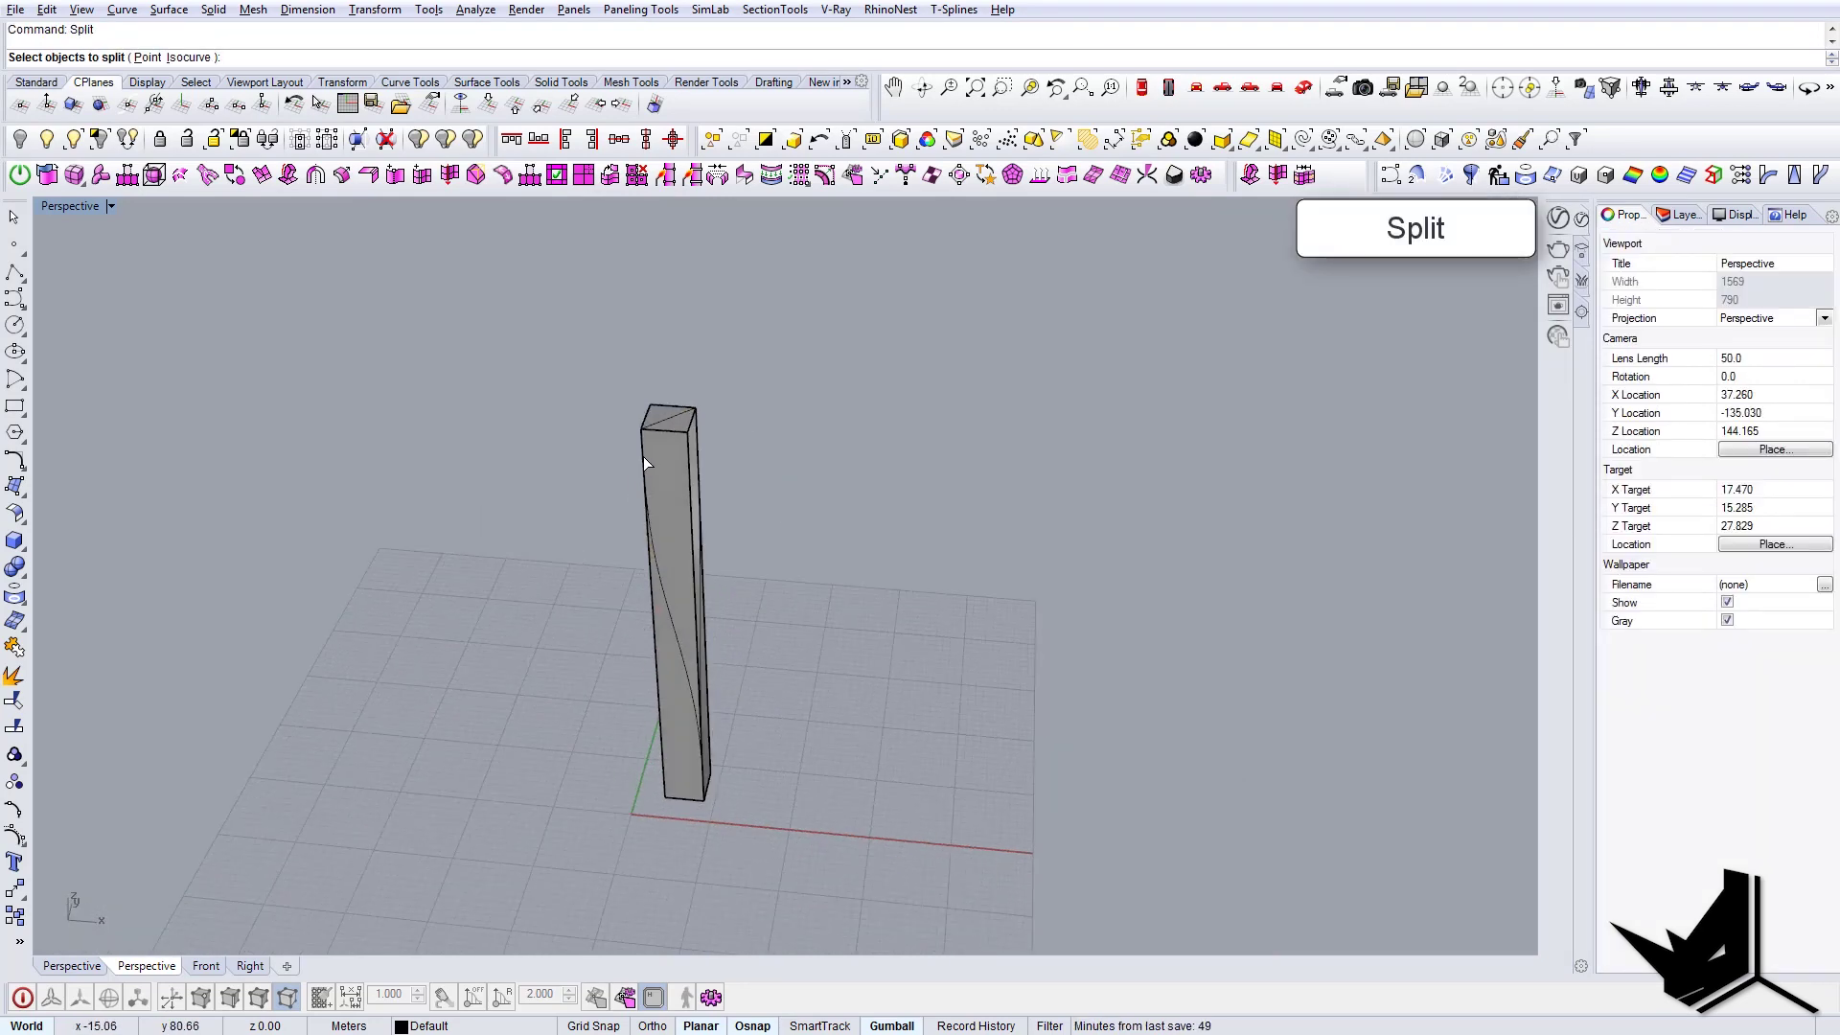
click(669, 472)
right_drag(694, 516, 732, 521)
scroll(669, 414, up, 6)
key(Return)
click(662, 422)
key(Return)
- Delete the front piece of the split column, between the top diagonal and the two S-curves
click(713, 504)
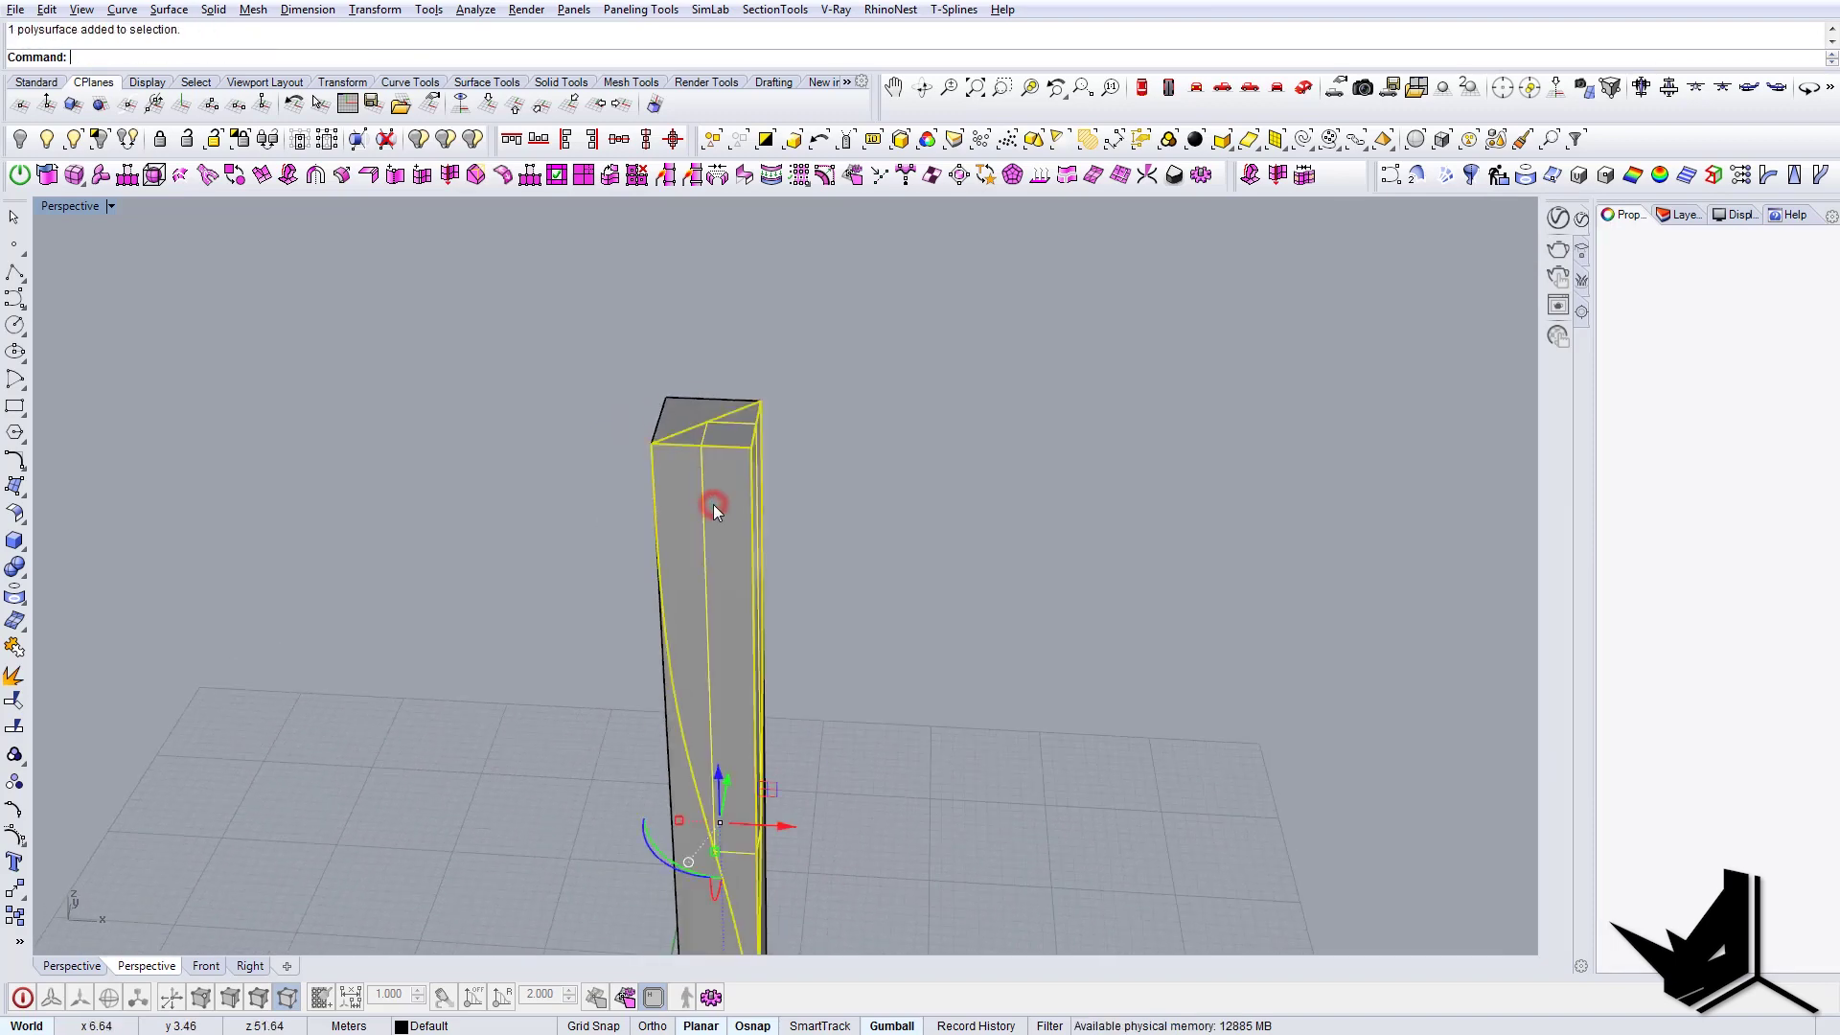
scroll(713, 504, down, 6)
right_drag(732, 593, 795, 664)
key(Delete)
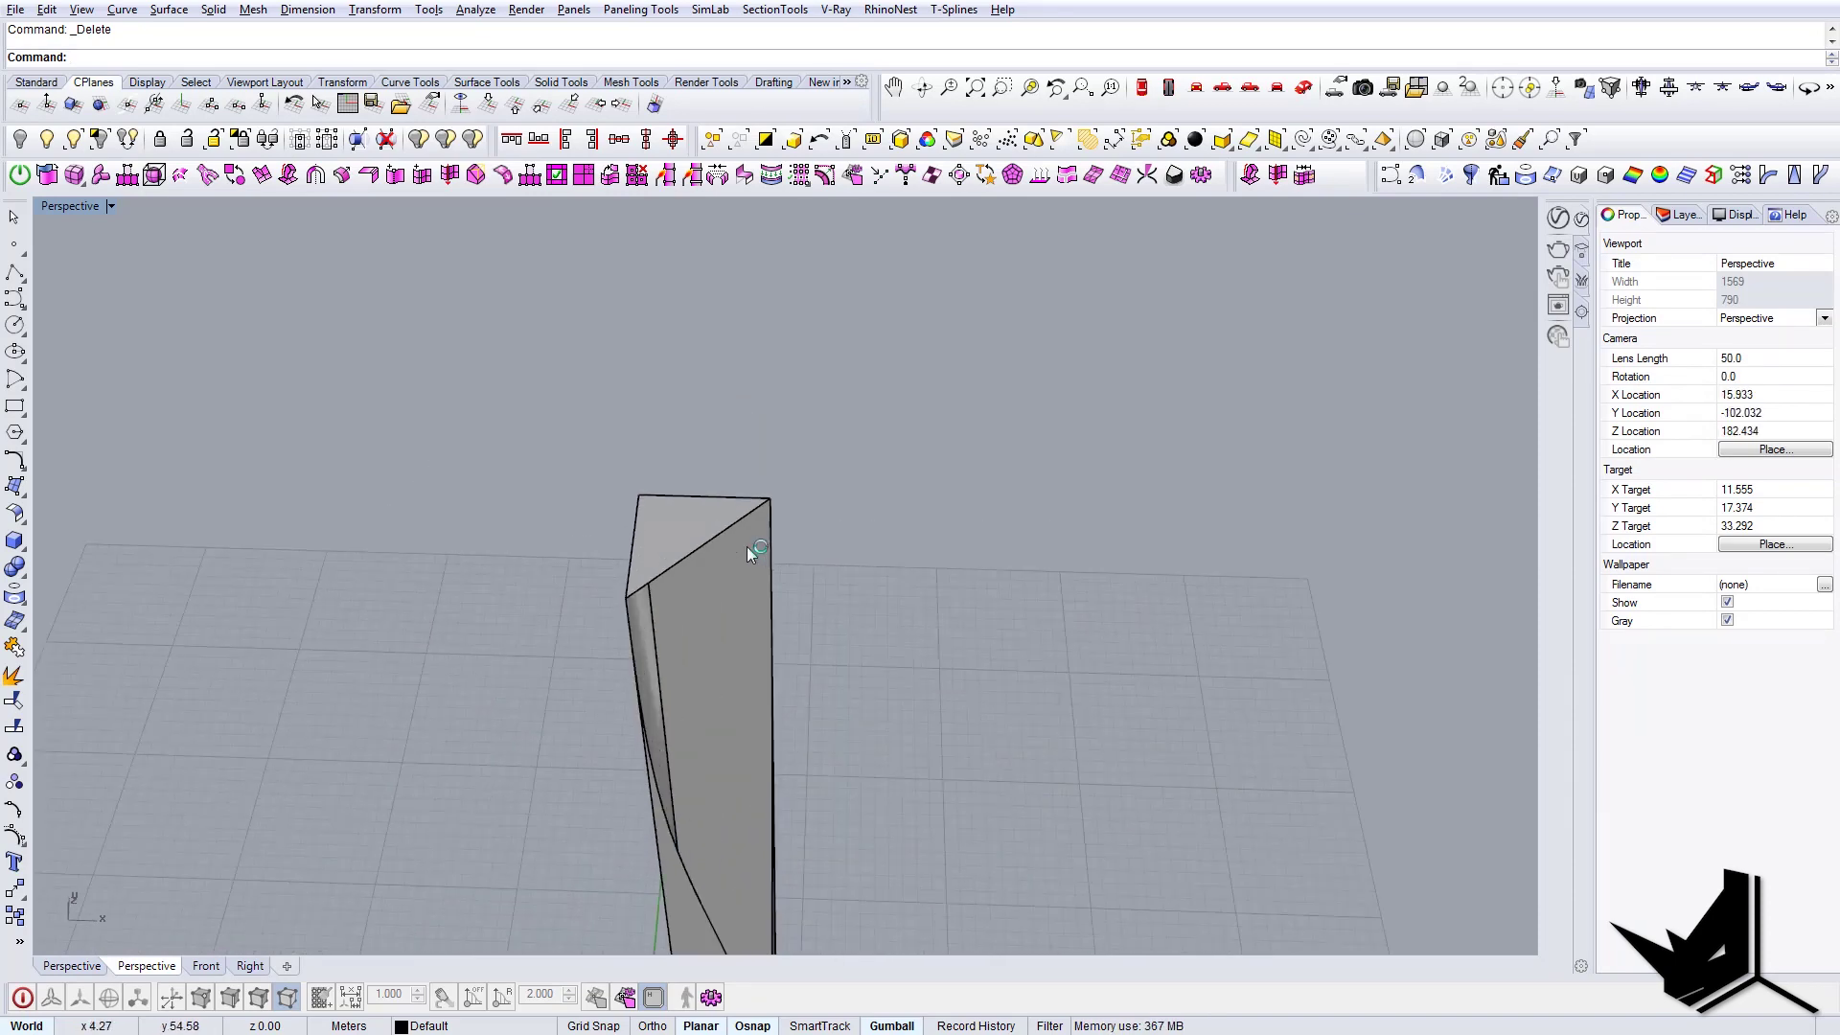
- Explode the joined curve on the column back into its separate segments
right_drag(748, 554, 692, 468)
click(758, 494)
click(803, 551)
text(Explode)
key(Return)
key(Escape)
- Create a Sweep2 surface over the opening, with the two S-curves as rails and the top diagonal as cross section
text(Sweep2)
key(Return)
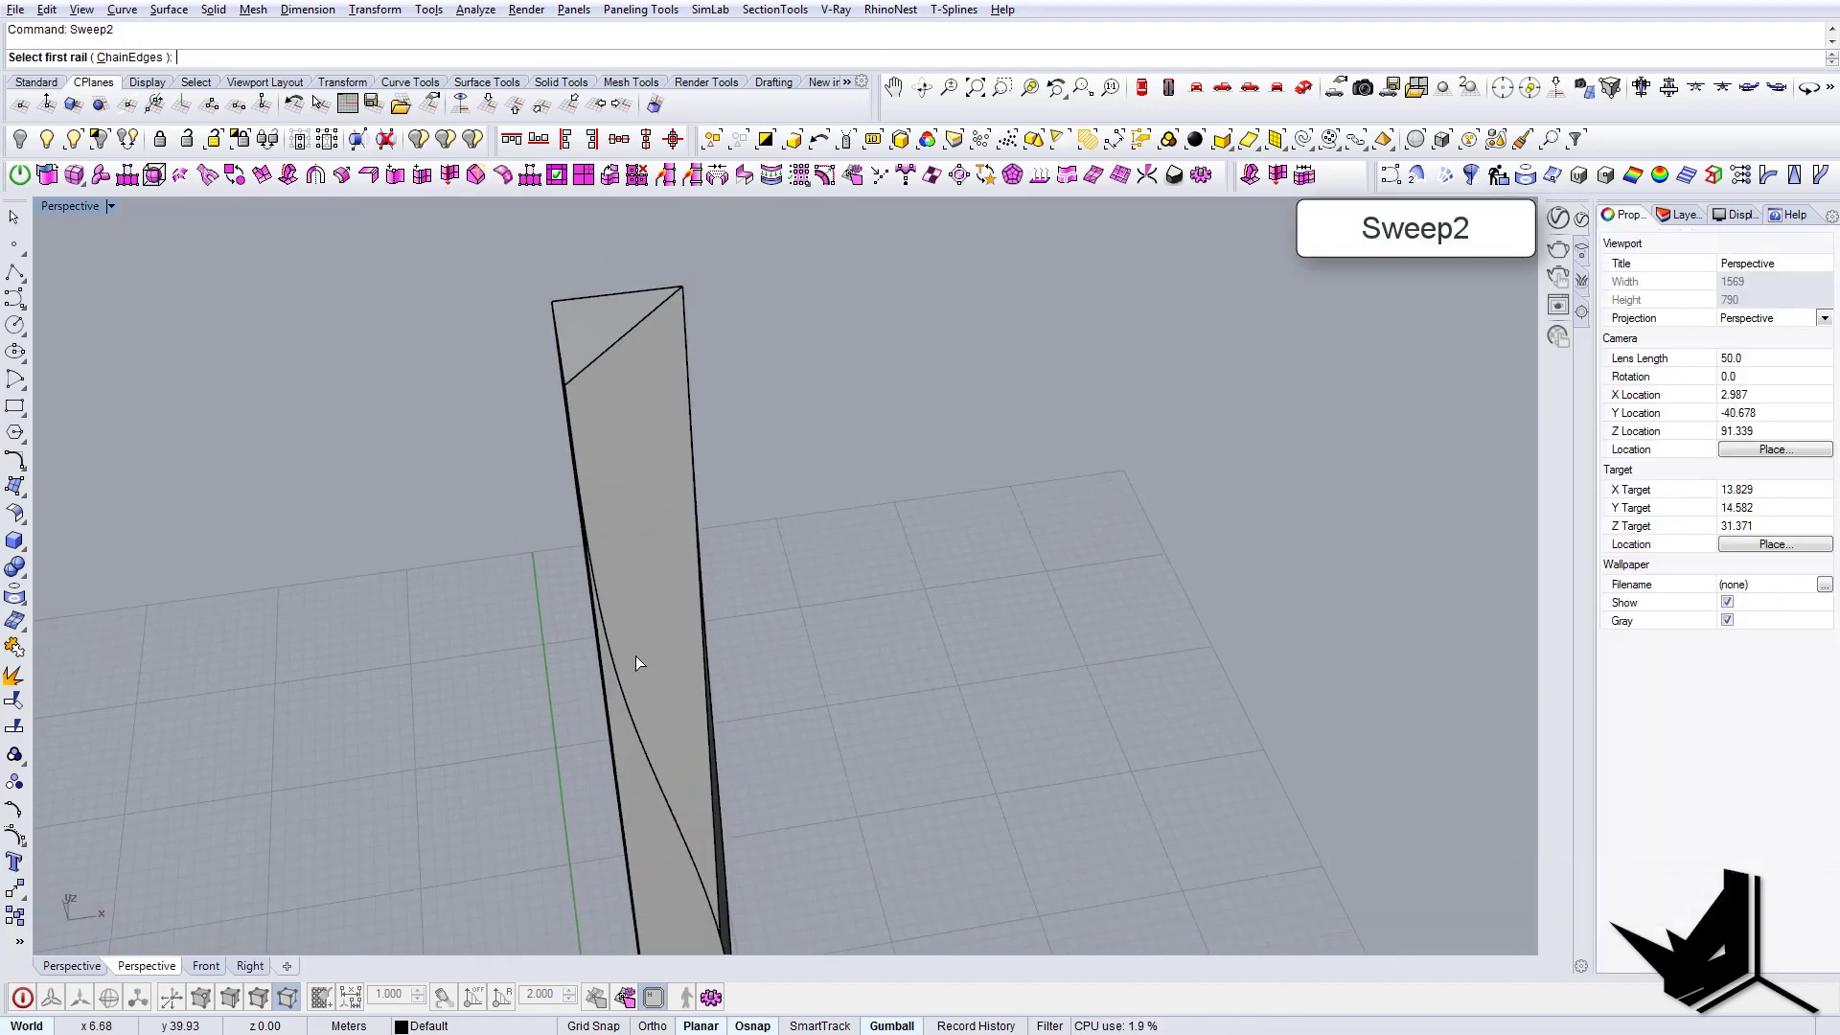
click(629, 704)
click(687, 752)
right_drag(771, 776, 643, 744)
click(635, 727)
click(684, 772)
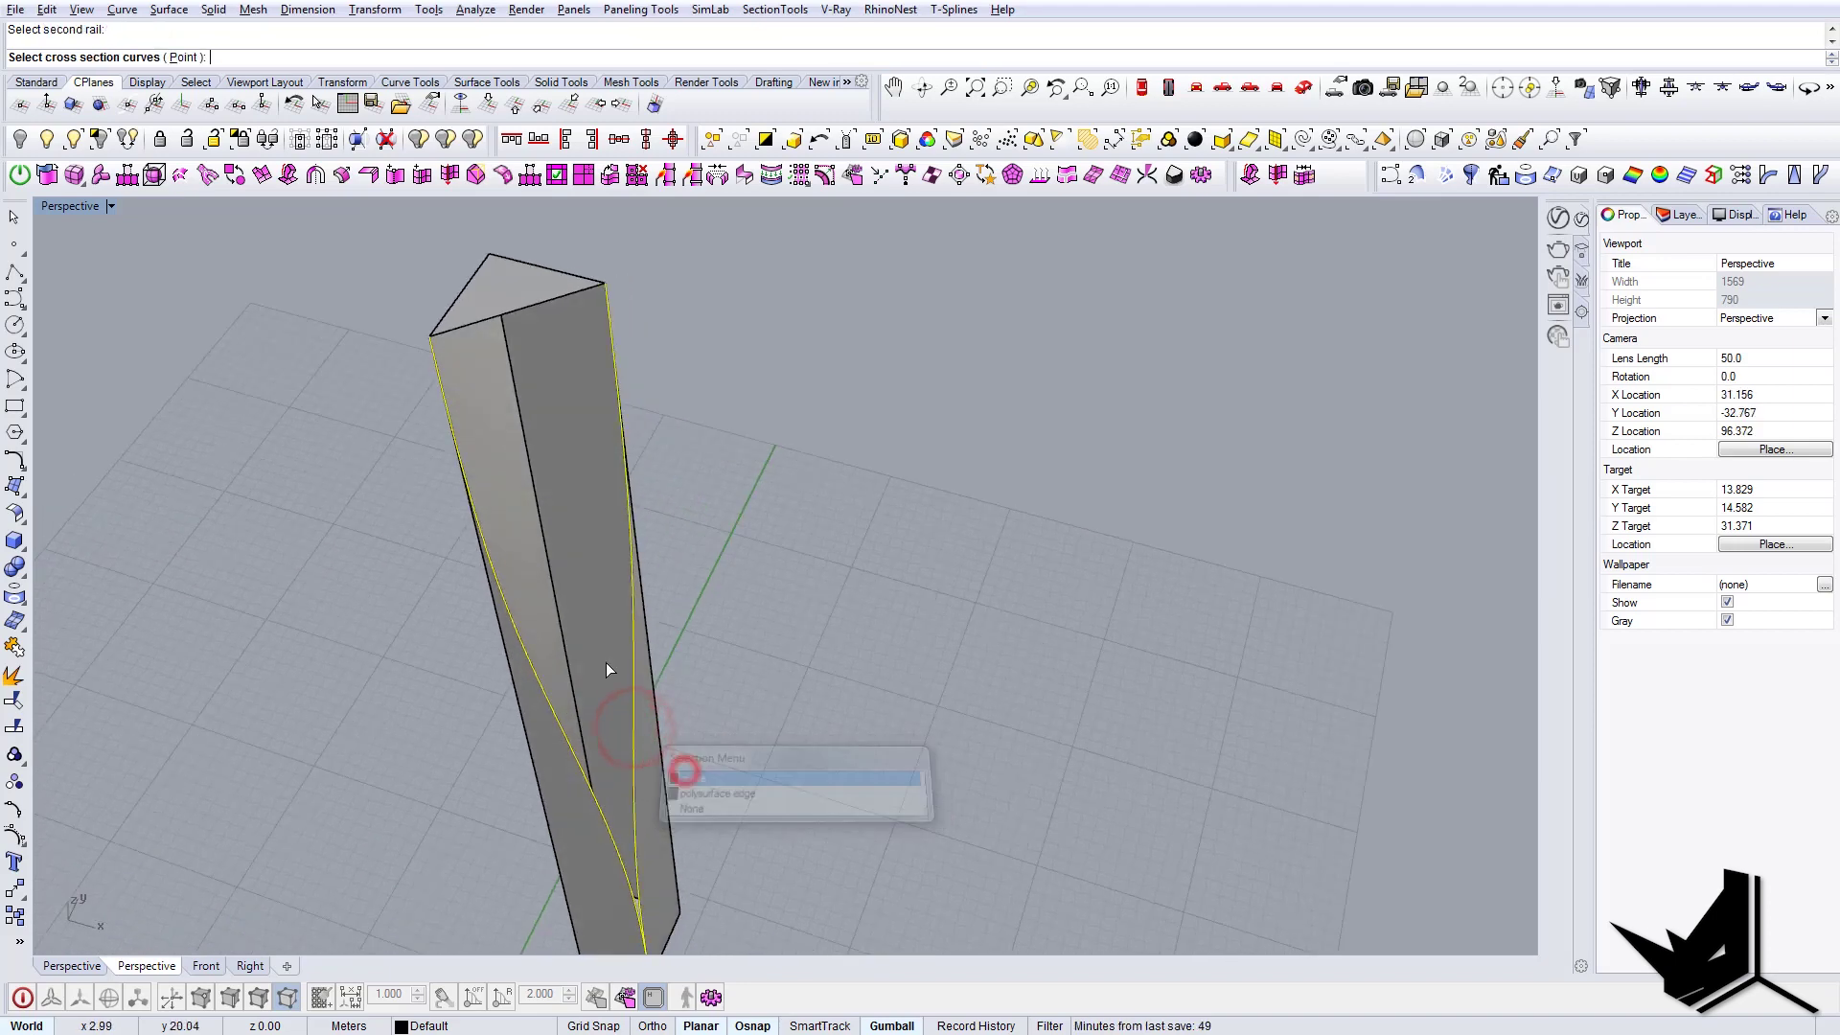
right_drag(607, 664, 580, 483)
click(584, 417)
click(655, 480)
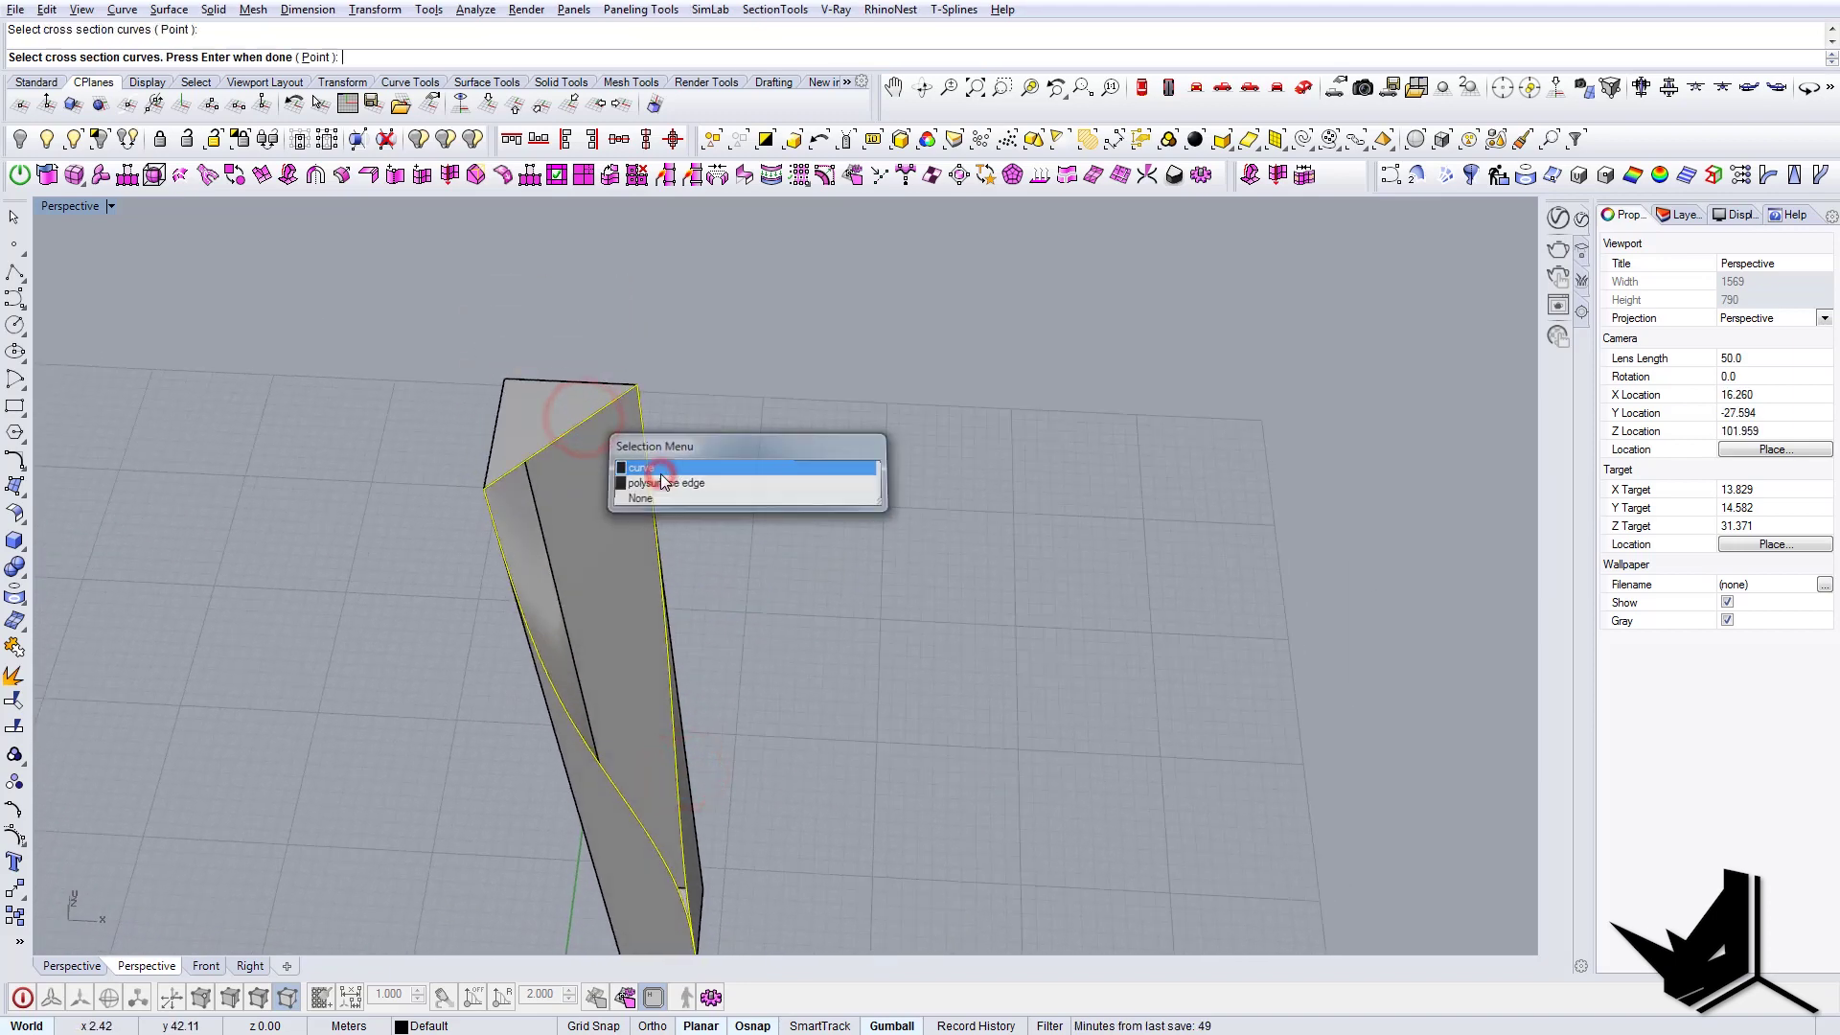
key(Return)
click(183, 552)
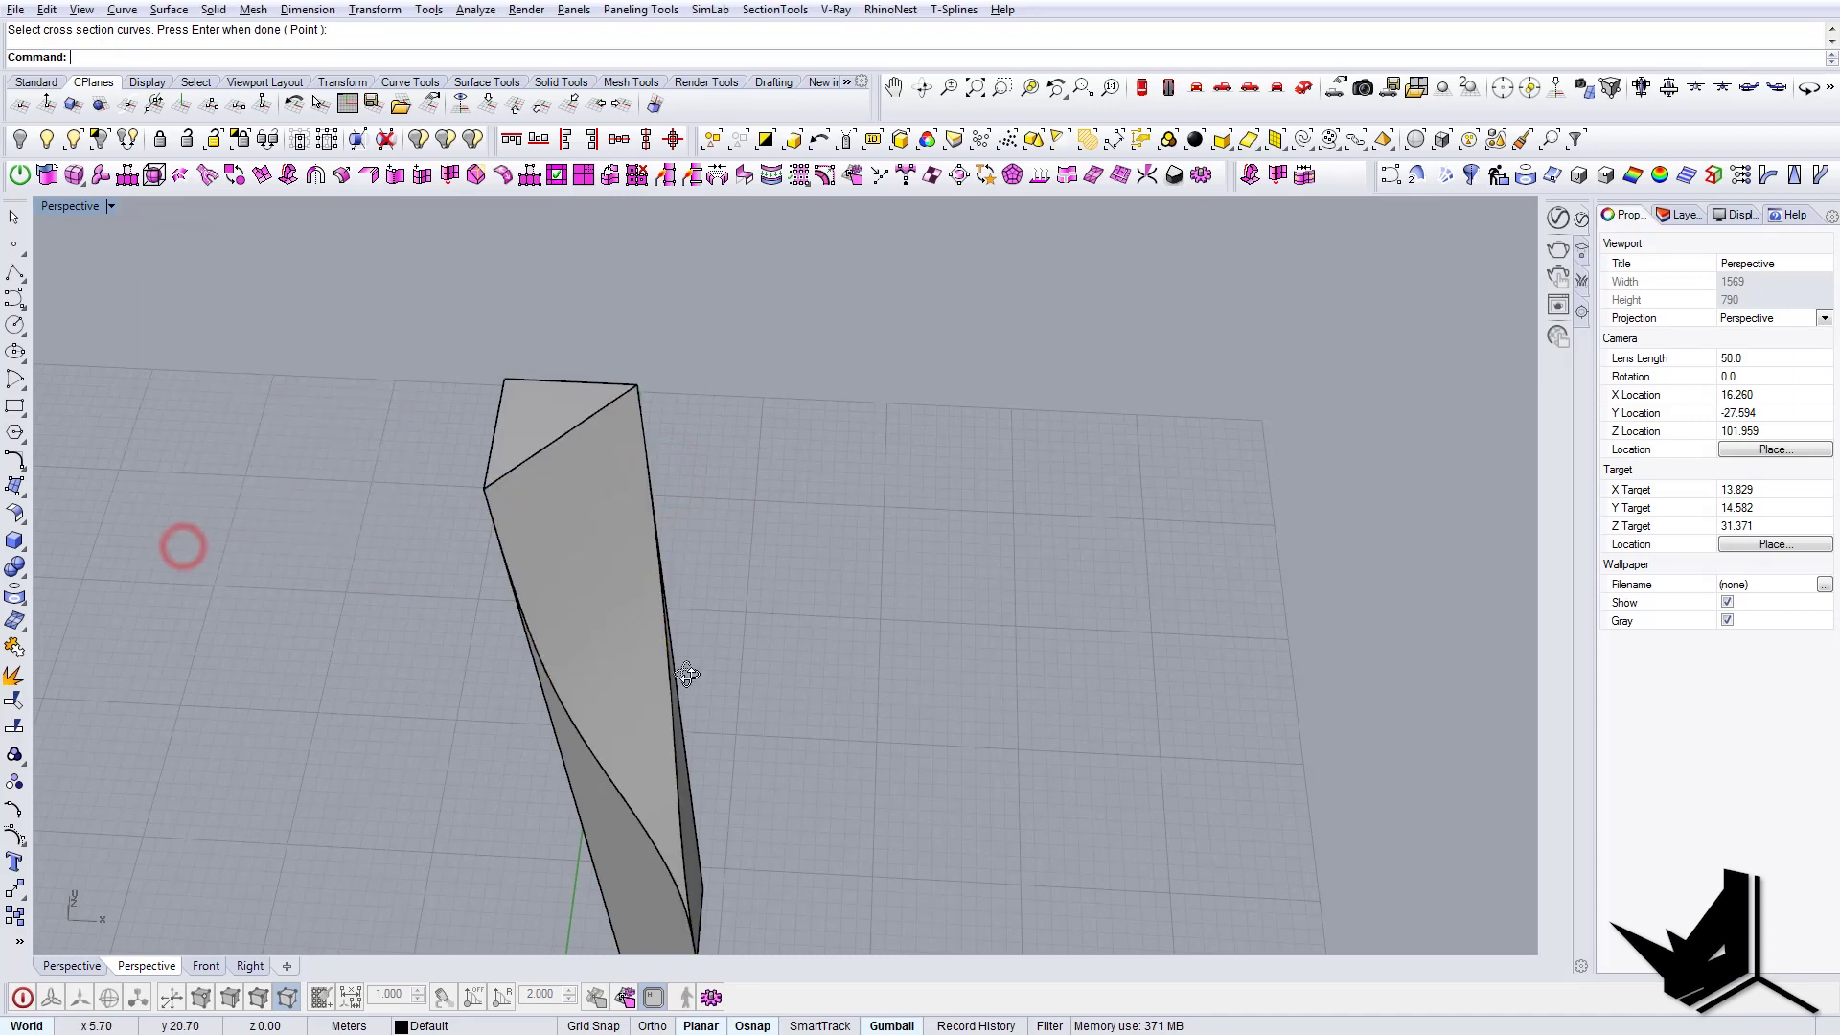
- Select all remaining curves with SelCrv and delete them
right_drag(686, 674, 735, 582)
scroll(753, 594, down, 6)
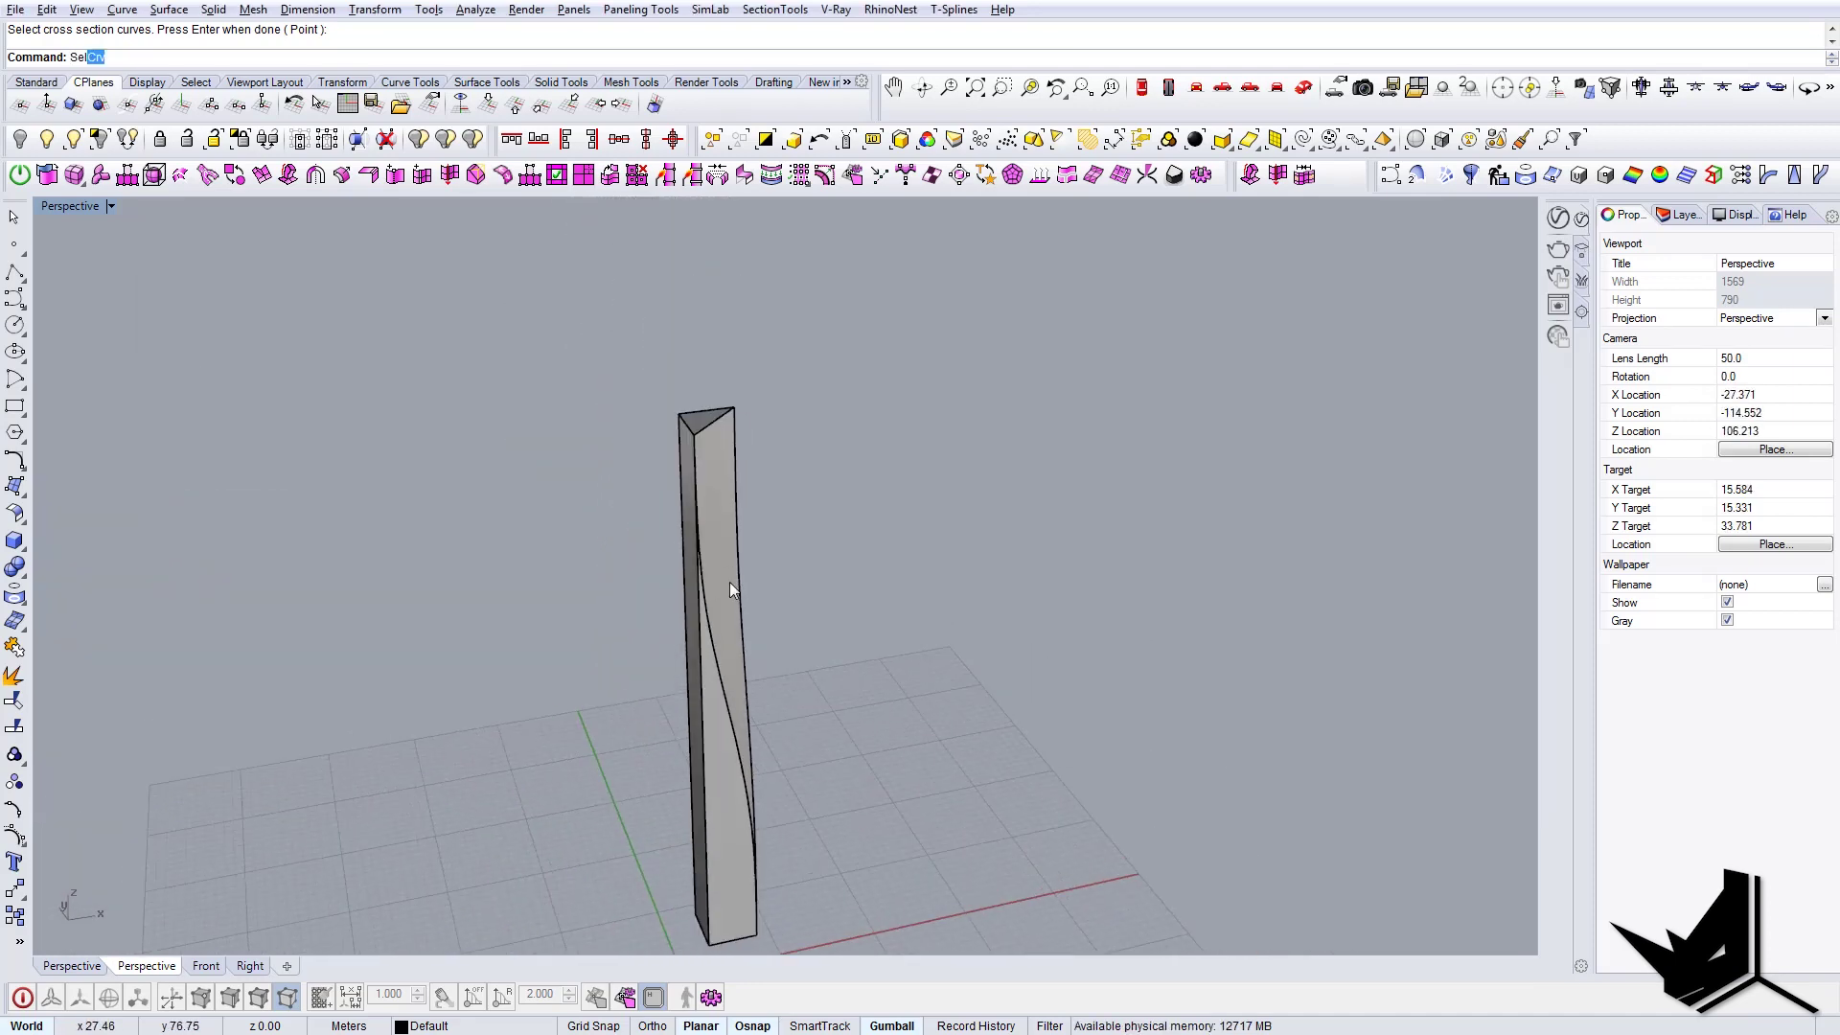
text(Sel)
key(Return)
key(Delete)
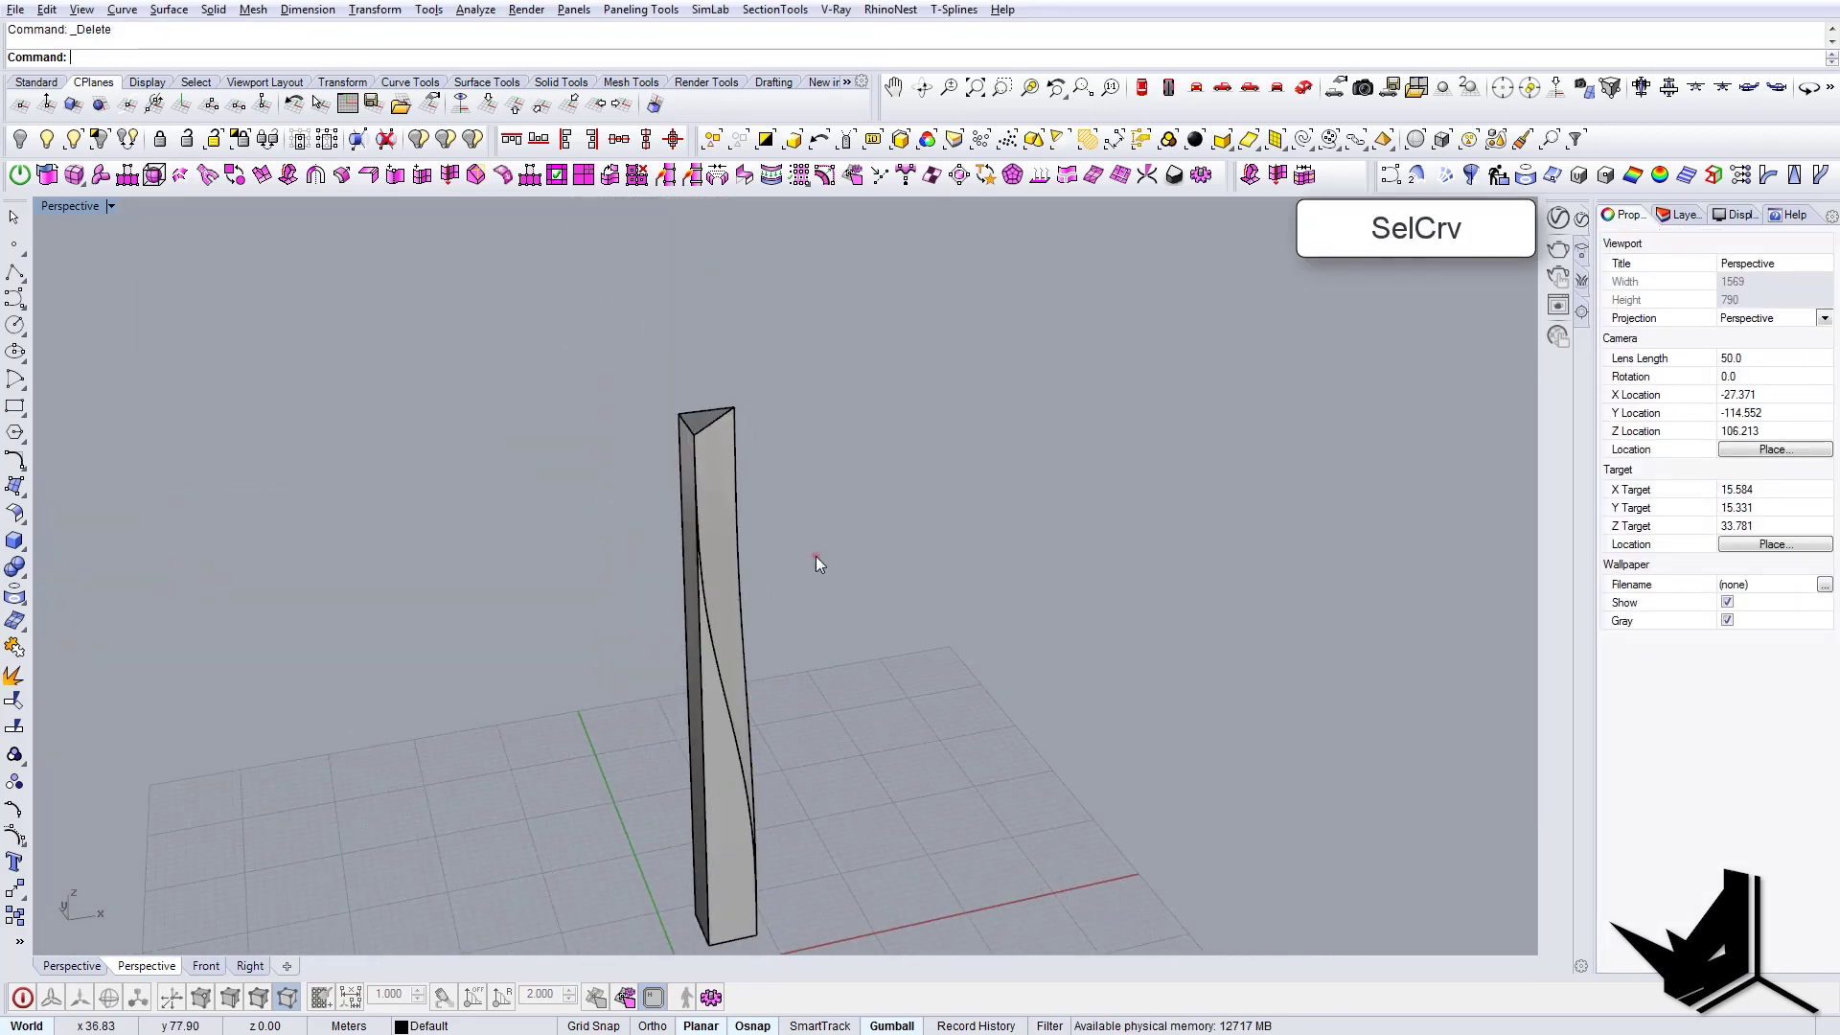
- Join the swept surface and the column's remaining faces into one closed polysurface
drag(814, 555, 588, 362)
text(join)
key(Return)
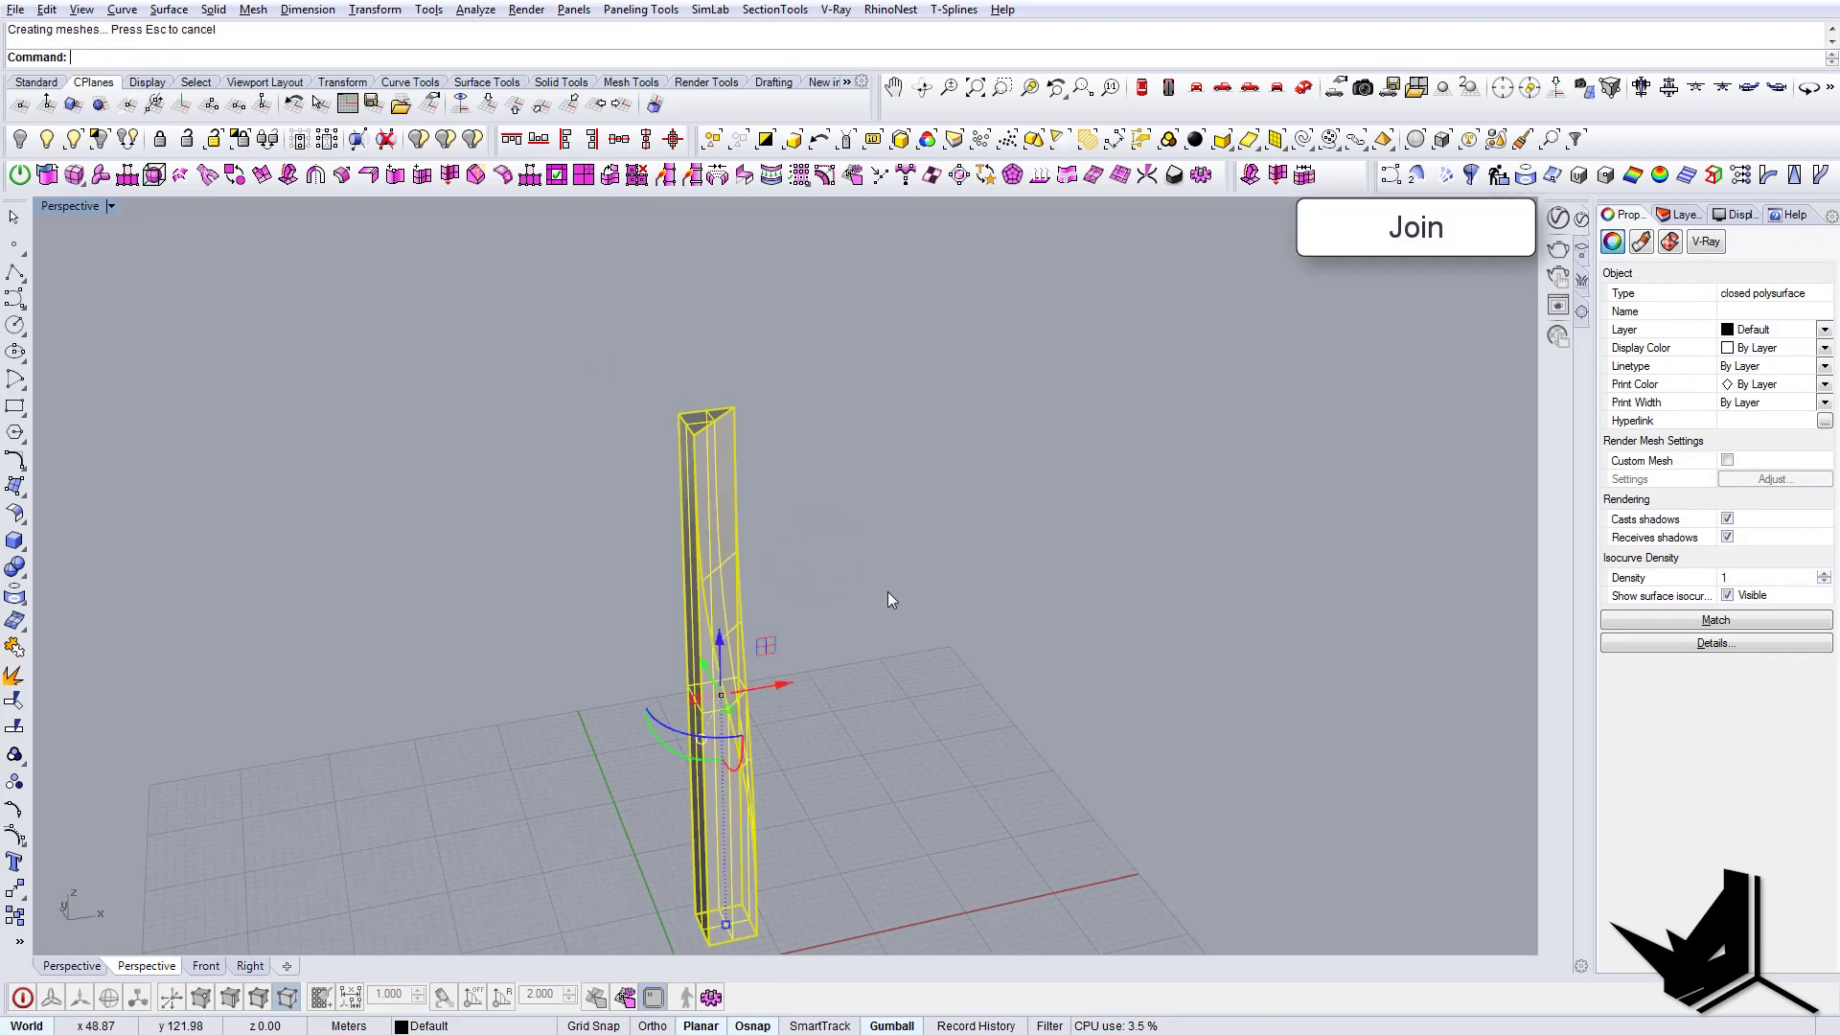
click(895, 618)
- Show all hidden tower columns and compare the arrangement with the reference photo in Windows Photo Viewer
right_drag(902, 662, 958, 731)
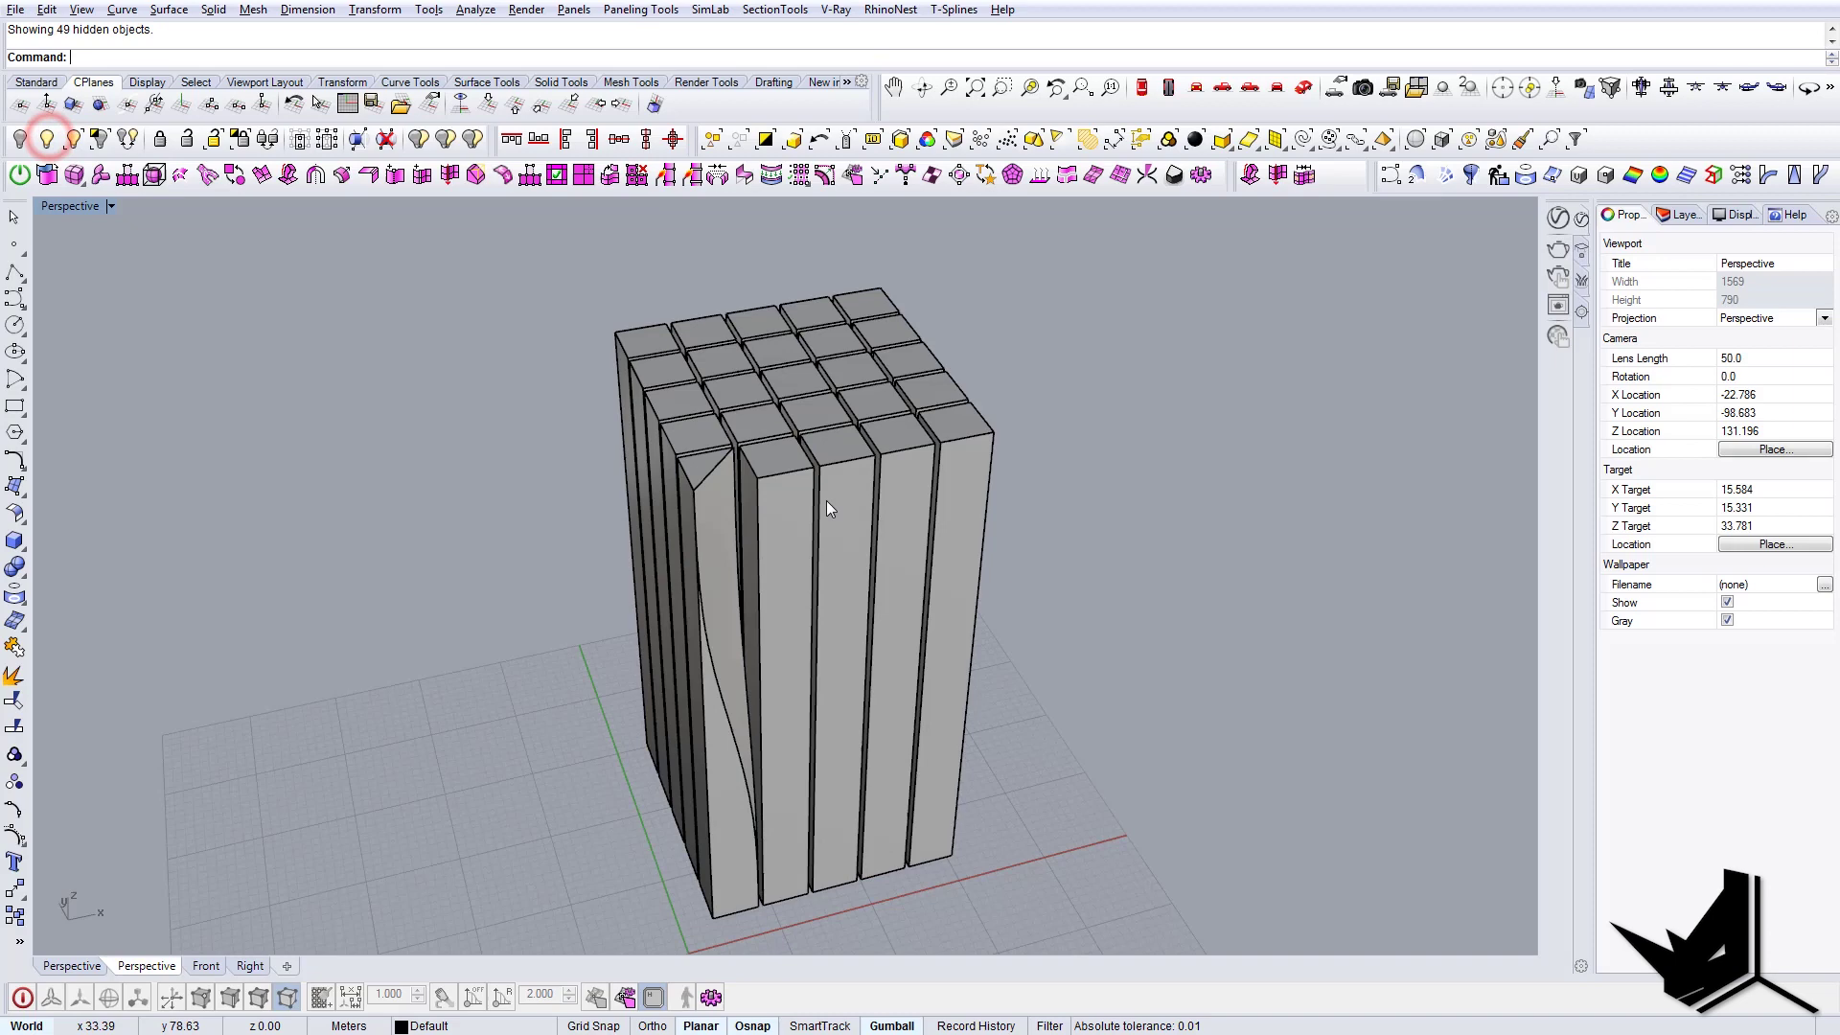
right_drag(962, 552, 997, 593)
click(784, 1034)
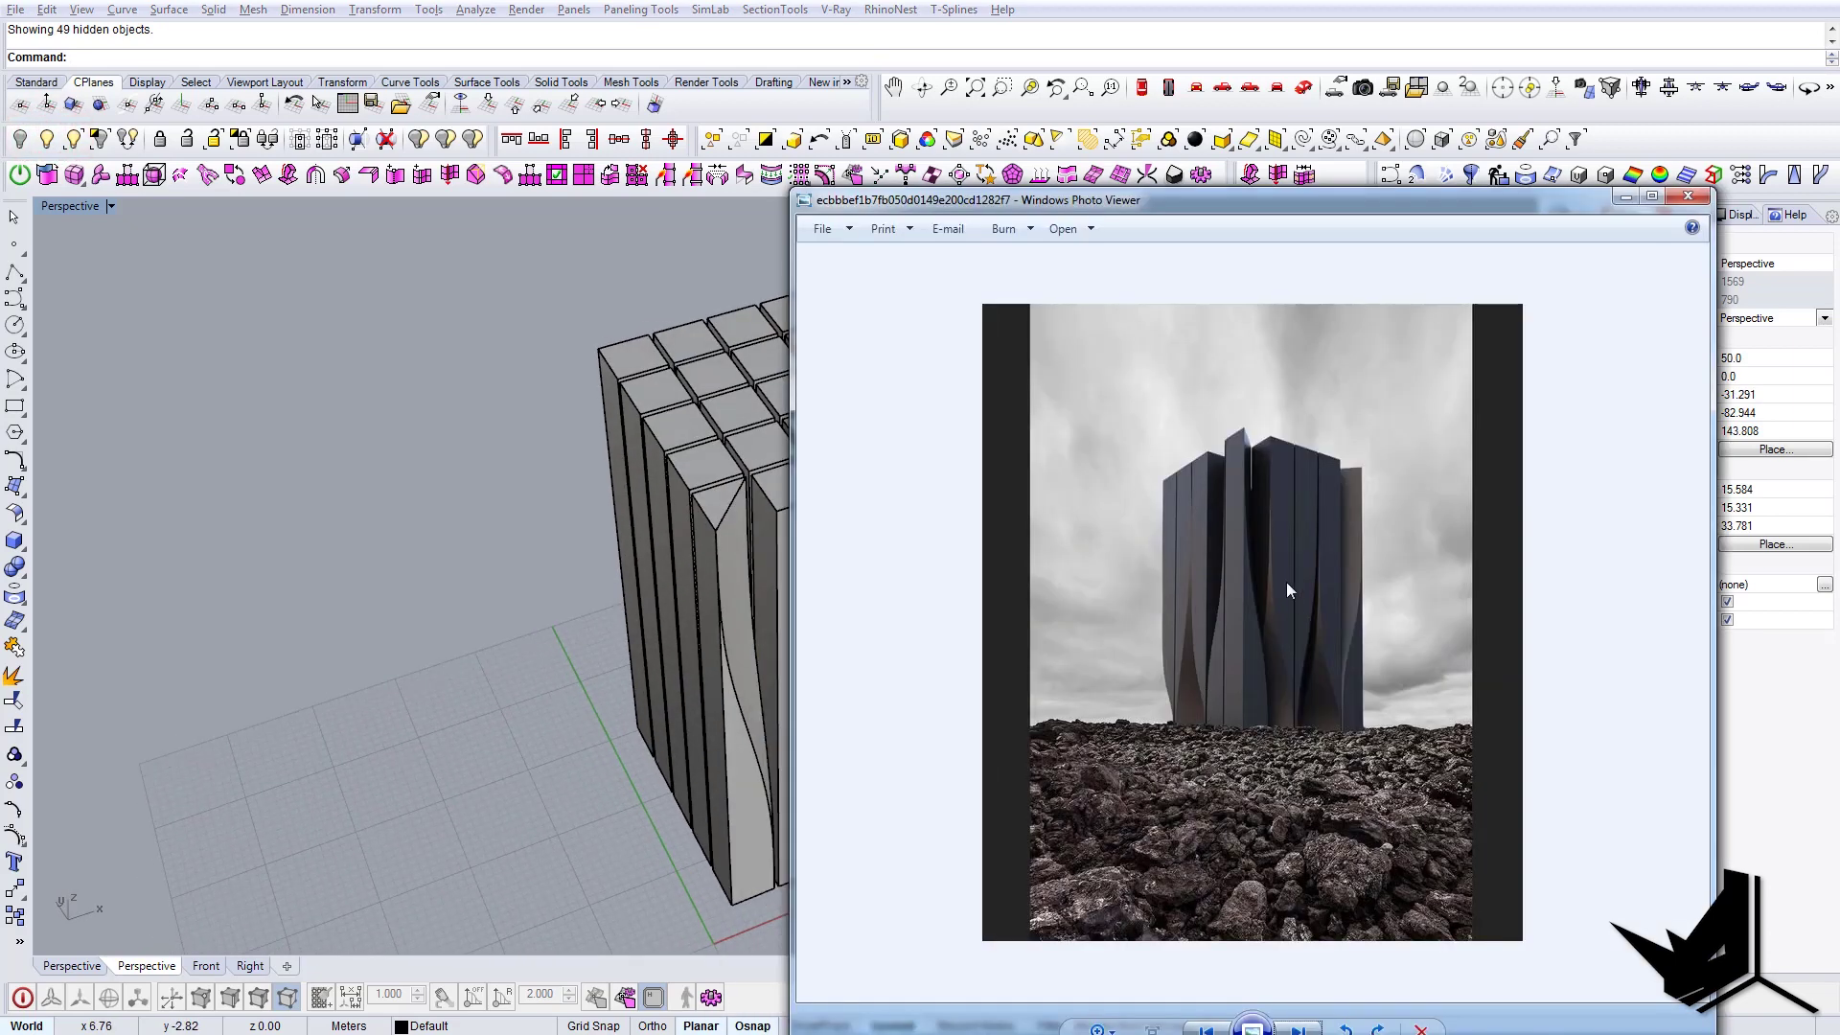
drag(1262, 199, 1334, 149)
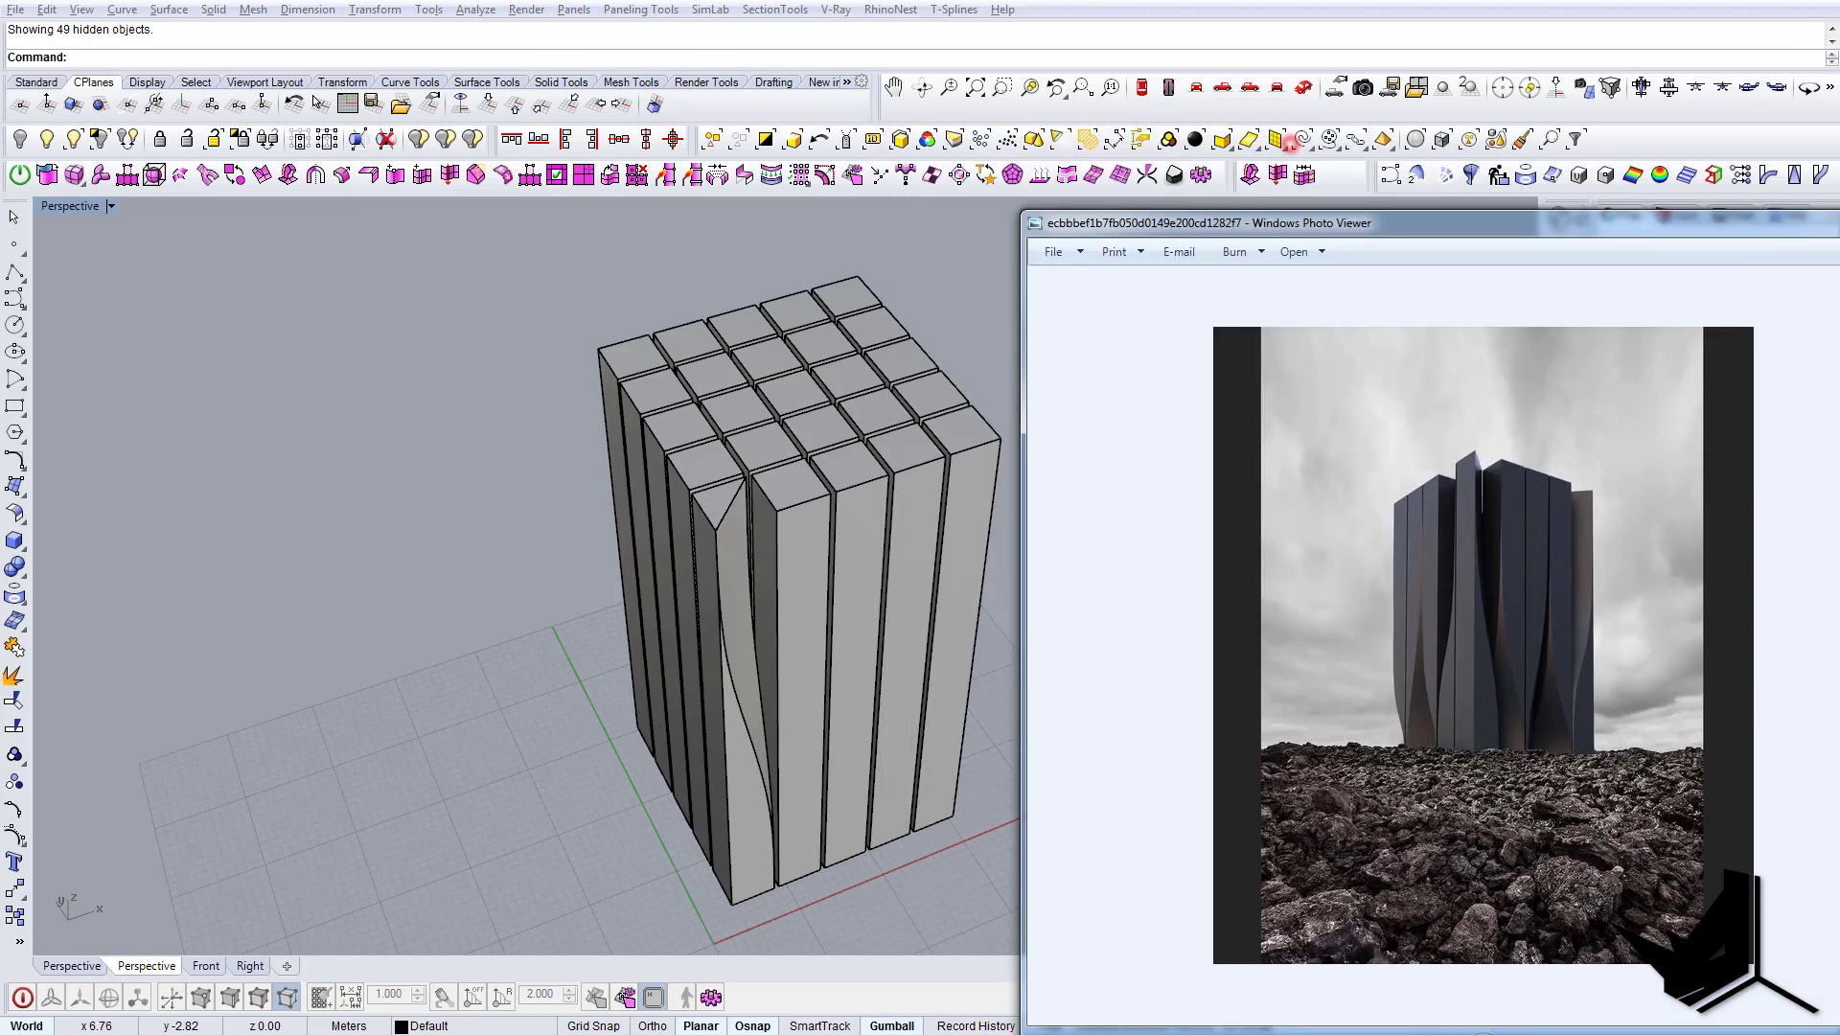
click(1291, 143)
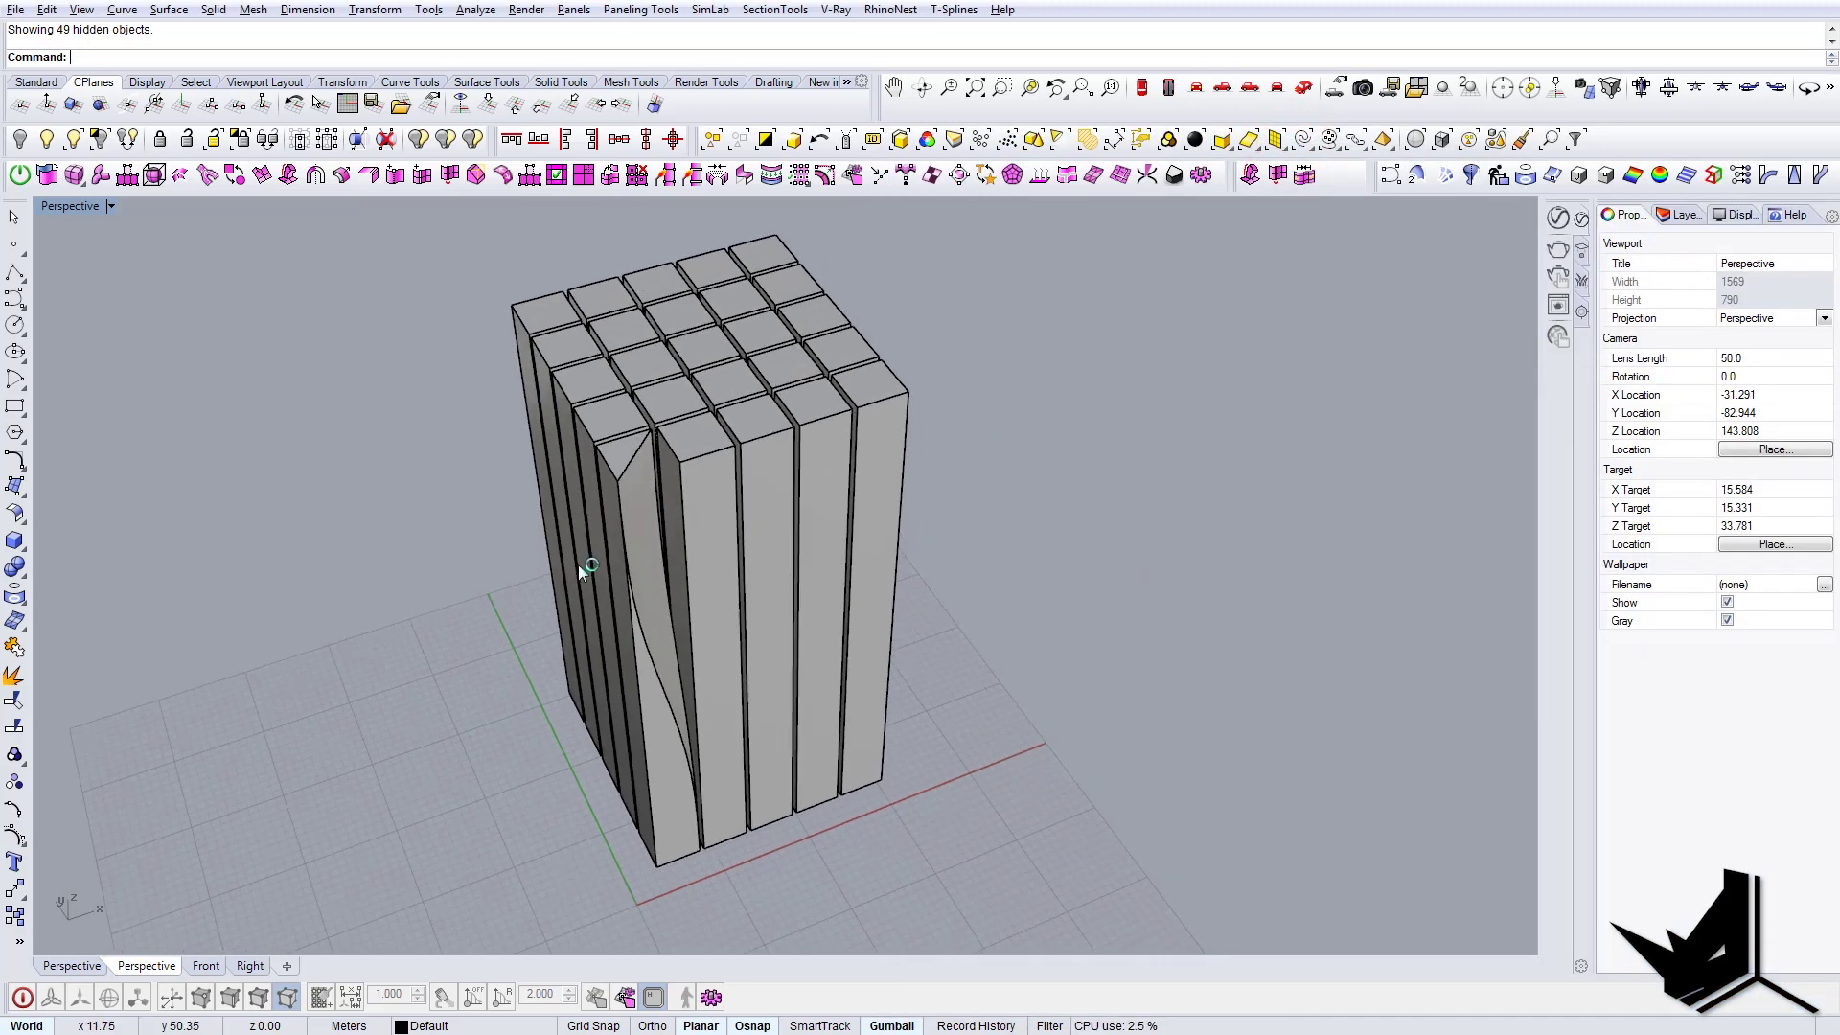
- Delete the plain column beside the sculpted corner column in the front row
scroll(579, 623, up, 5)
click(775, 721)
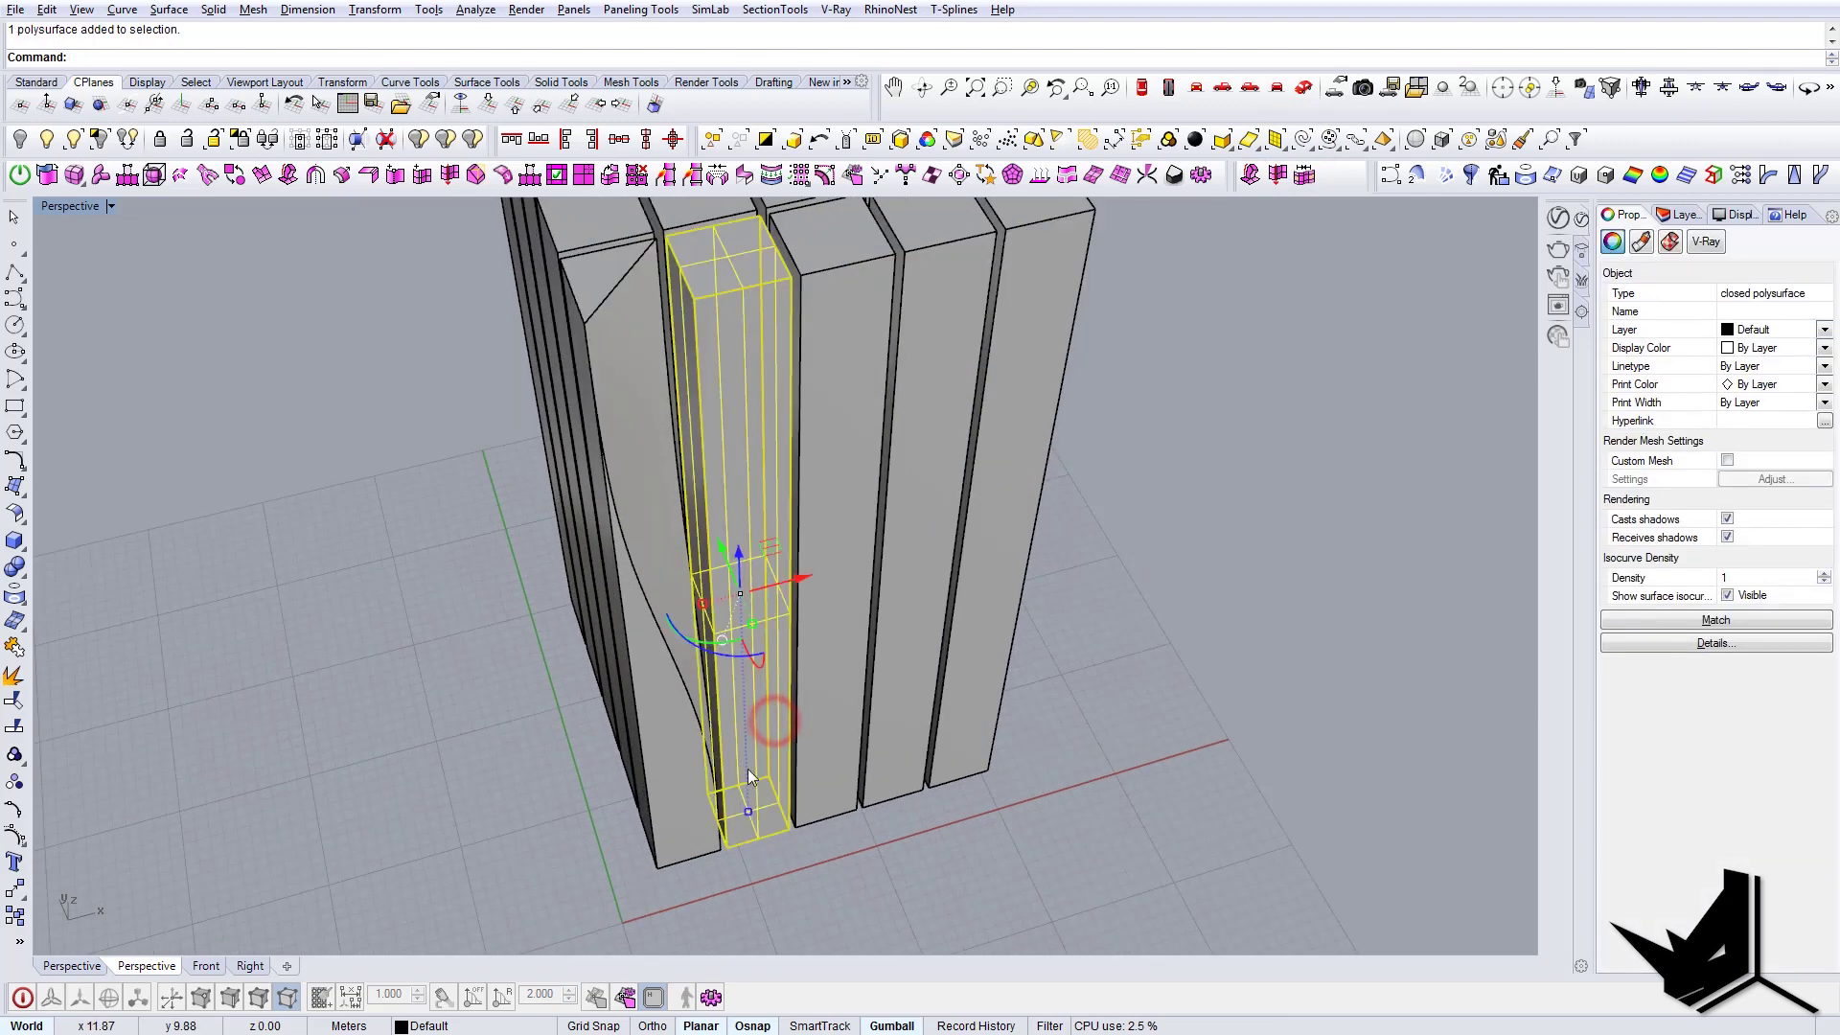
key(Delete)
- Copy the sculpted corner column onto the vacant neighbouring footprint, matching the bottom corner points
click(699, 836)
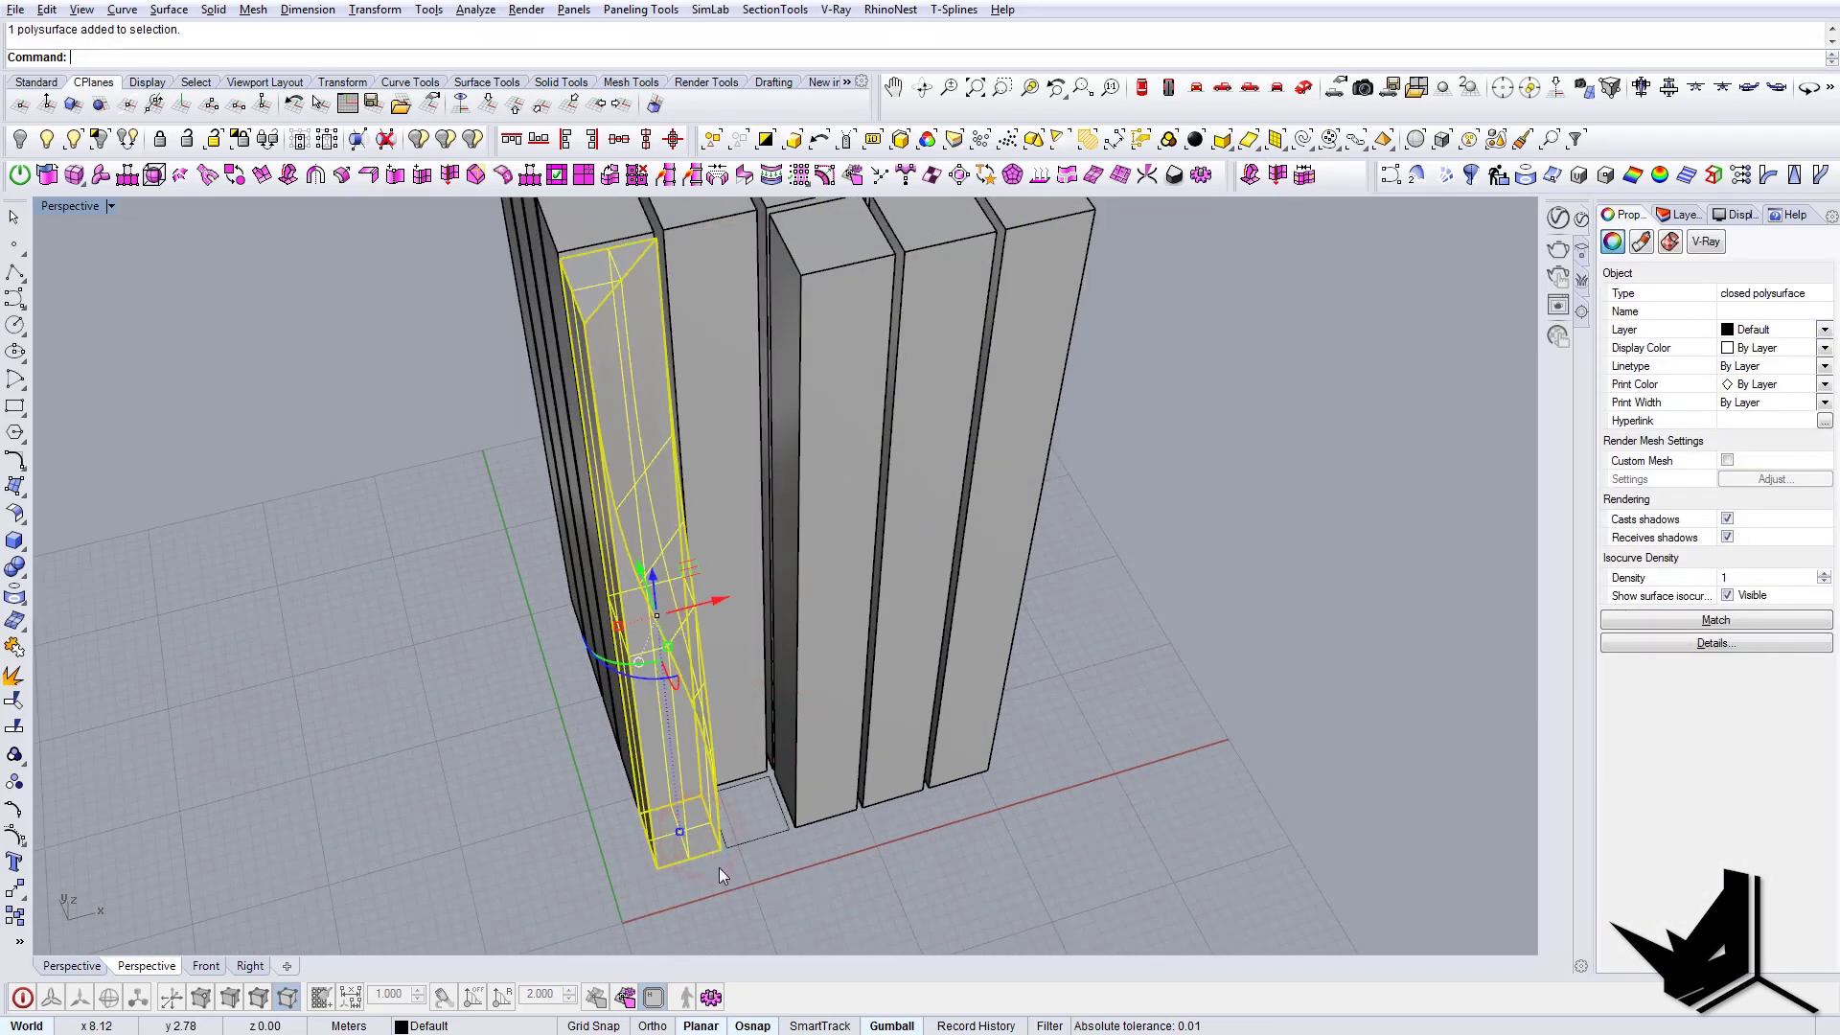
text(copy)
key(Return)
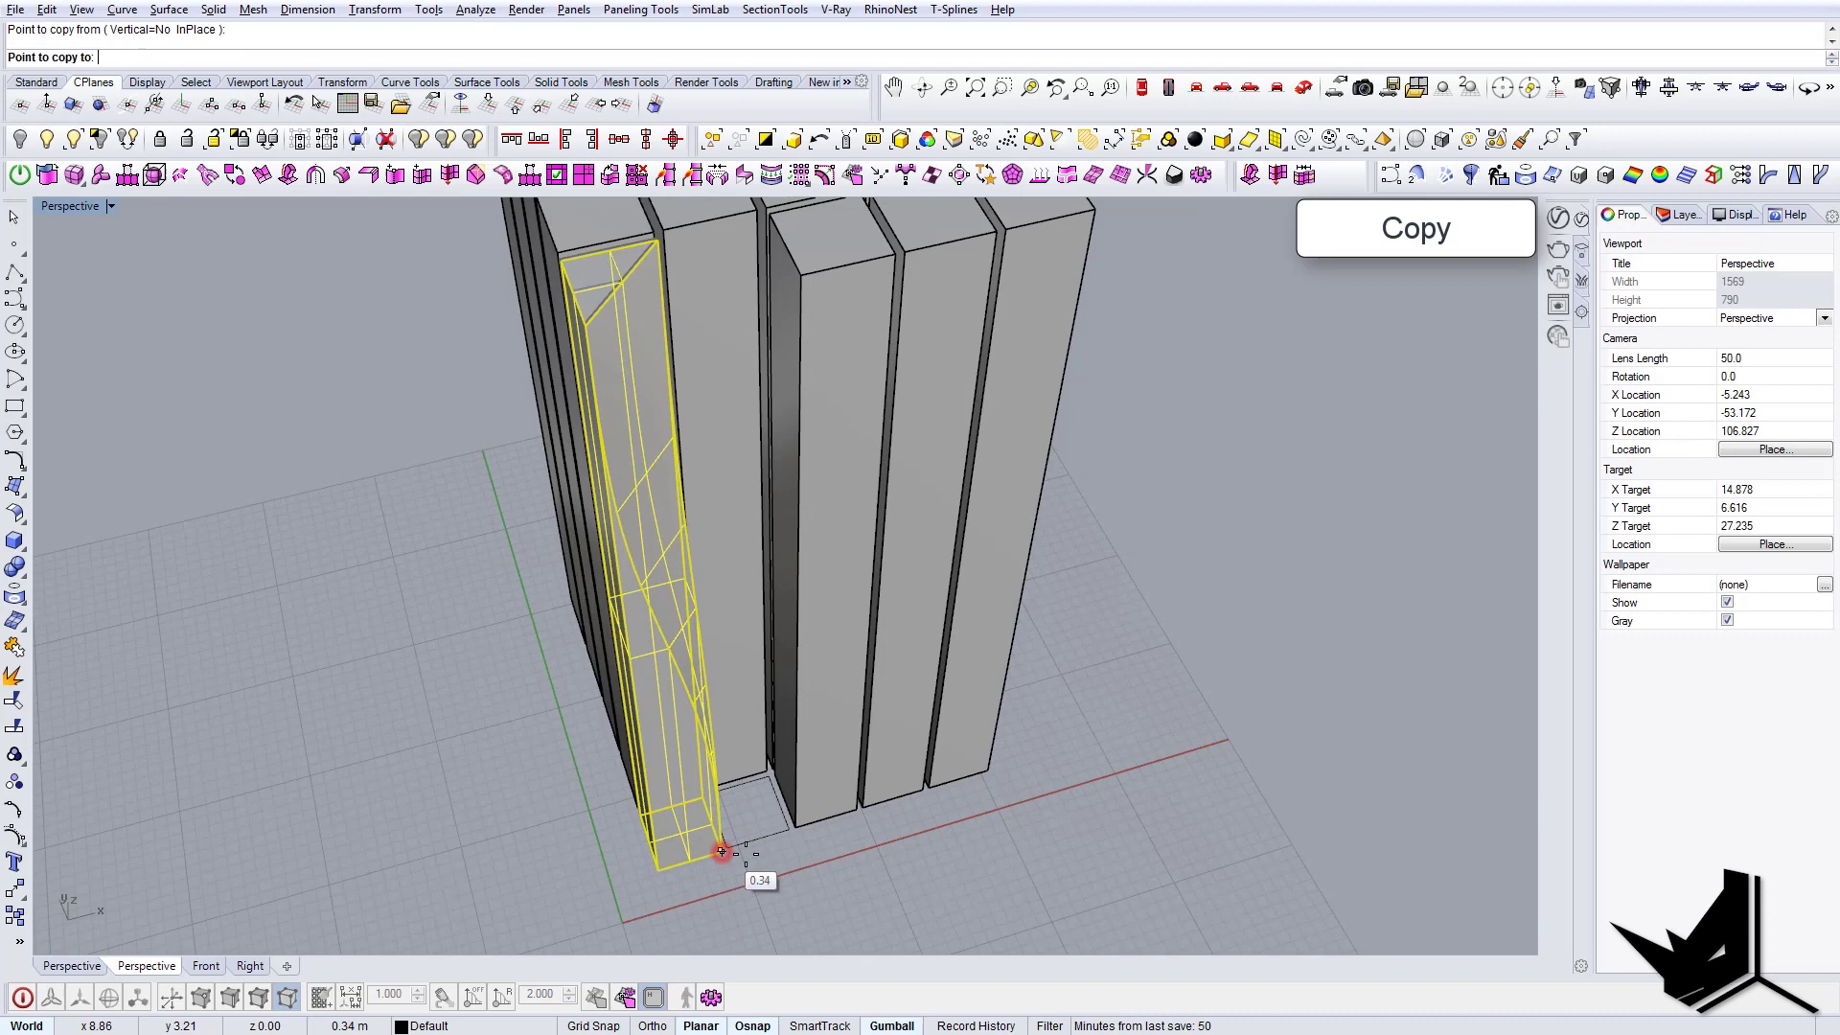
click(789, 834)
key(Return)
- Rotate the copied sculpted column upside down about its Y axis
click(760, 770)
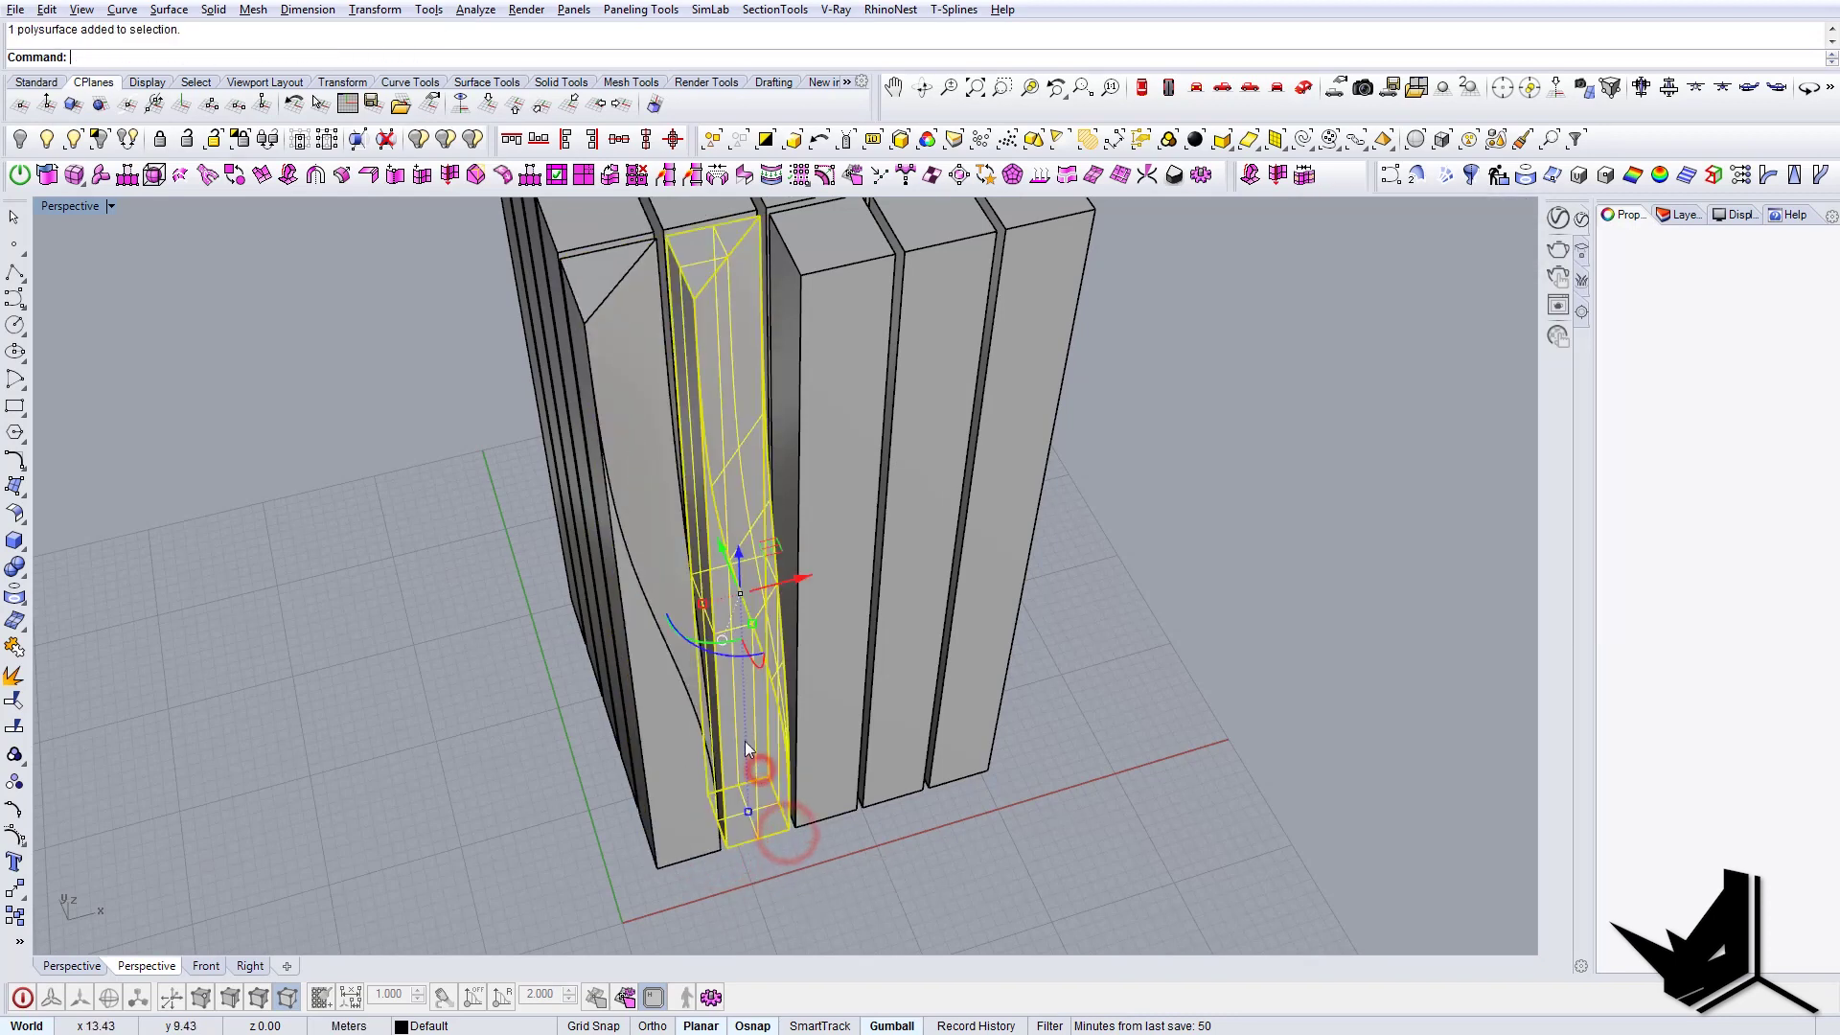
right_drag(745, 741, 706, 556)
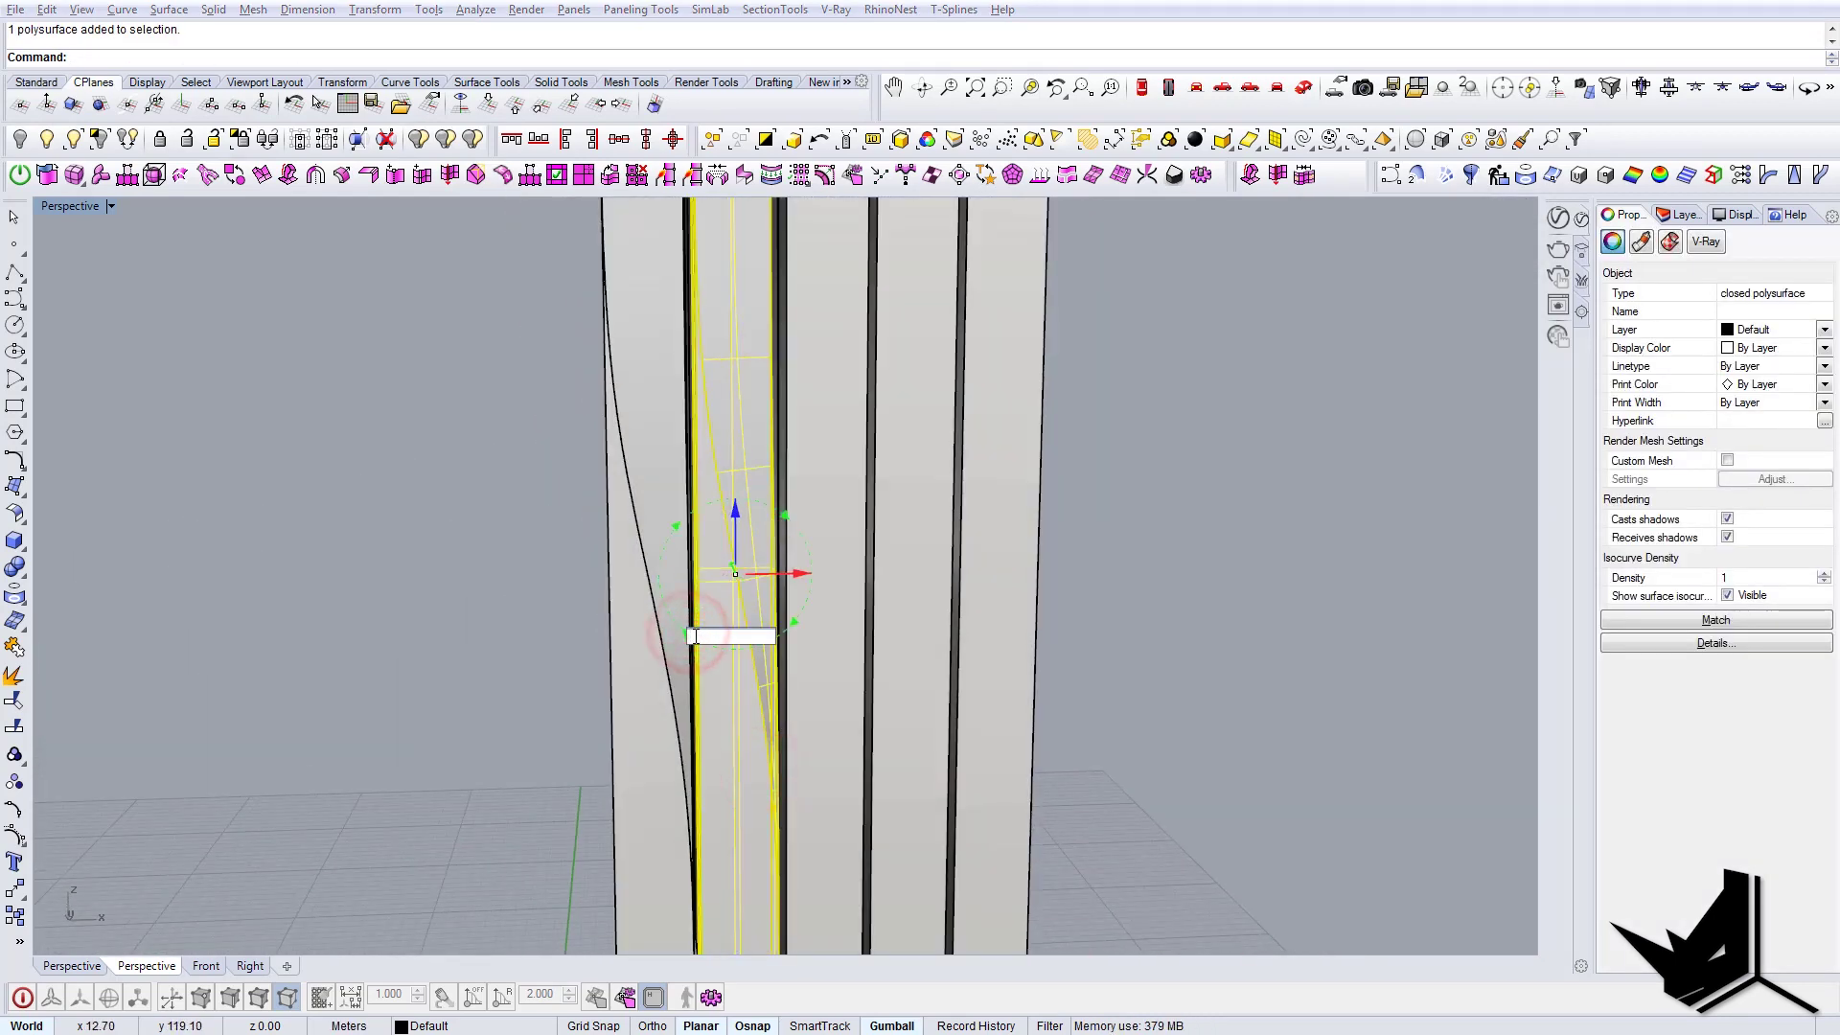
key(Return)
key(Escape)
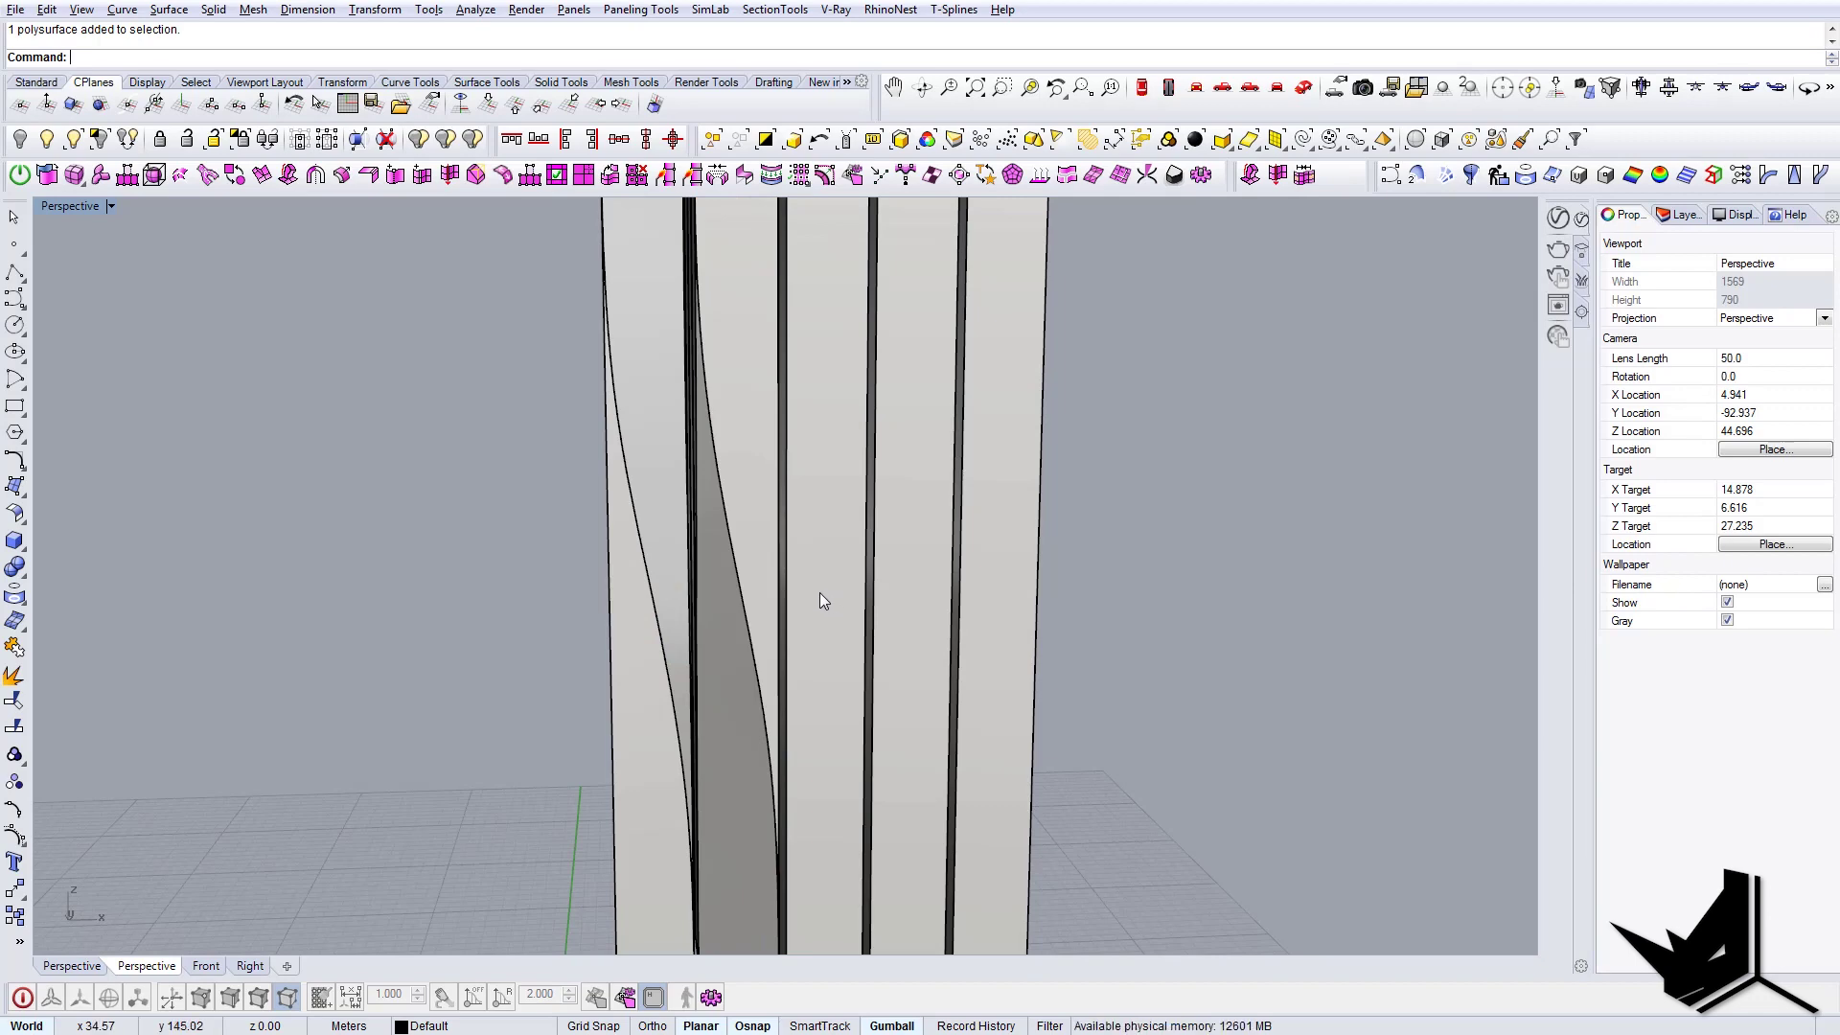
- Delete the plain third column in the front row, next to the upside-down column
right_drag(820, 593, 721, 791)
click(767, 665)
key(Delete)
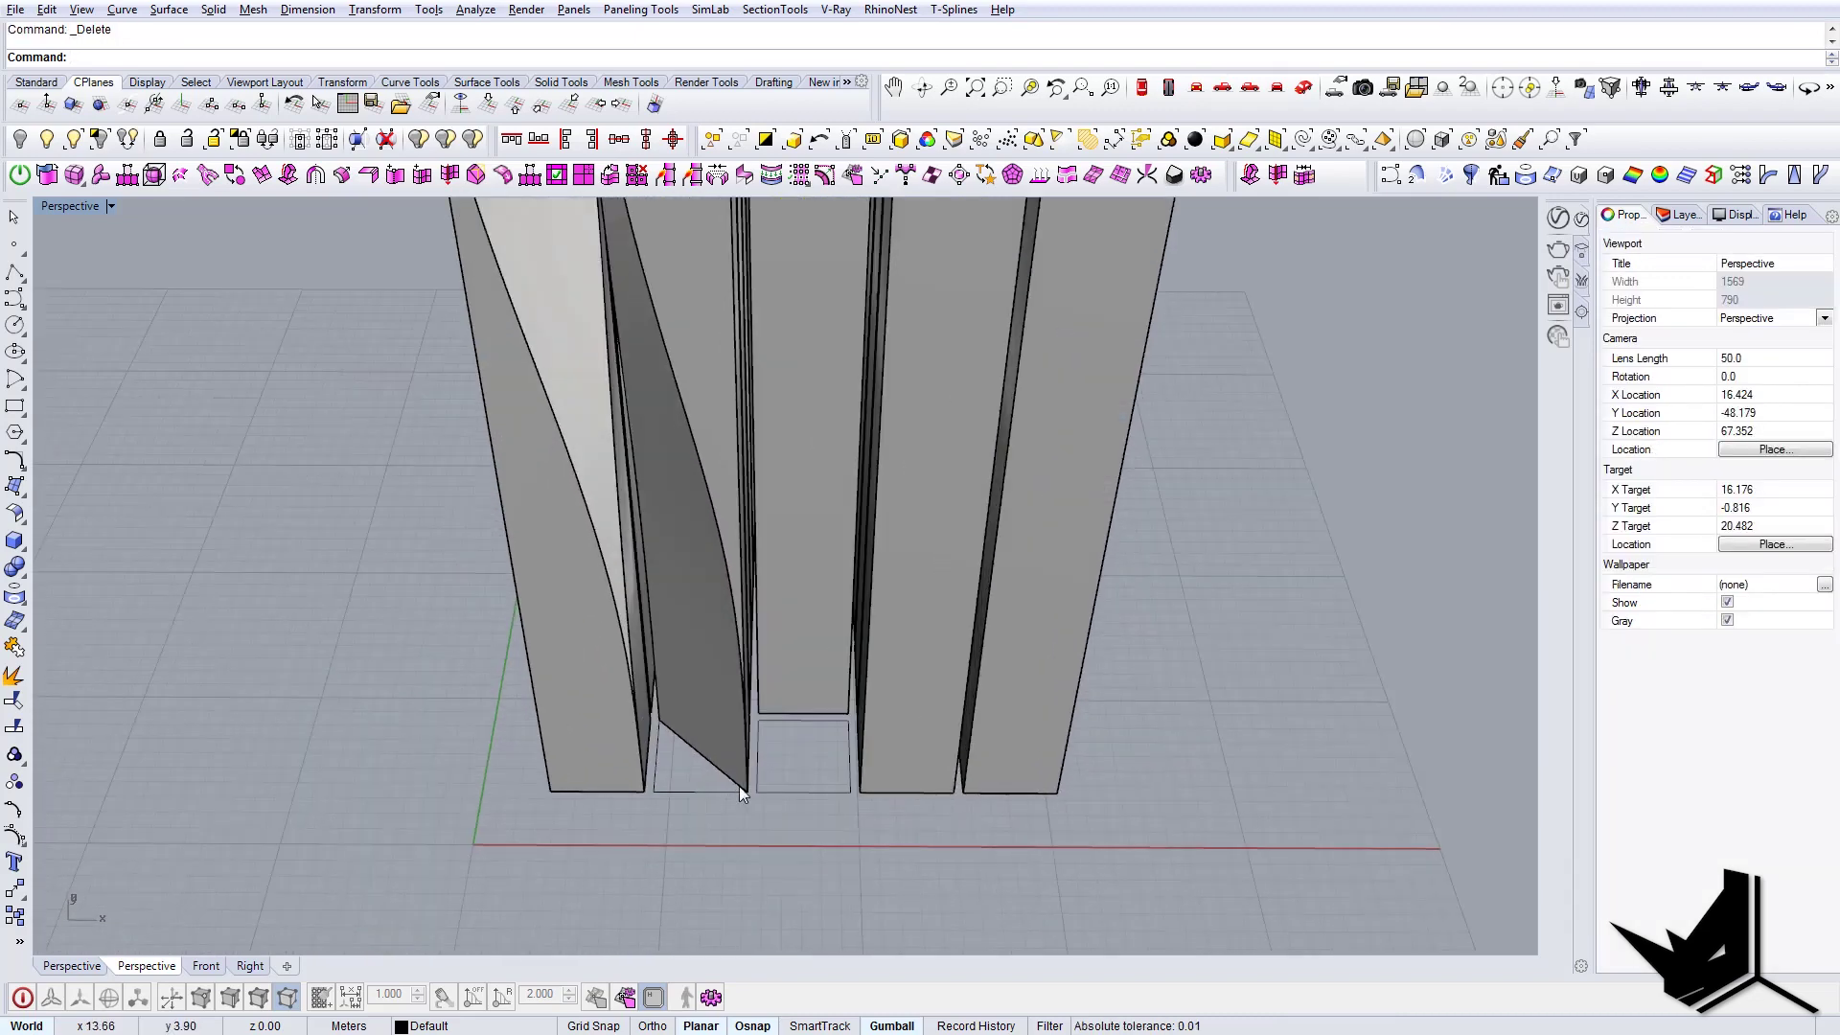
- Draw a short line across the gap between the upside-down column's front corner and the vacant third footprint
text(line)
key(Return)
scroll(729, 810, up, 5)
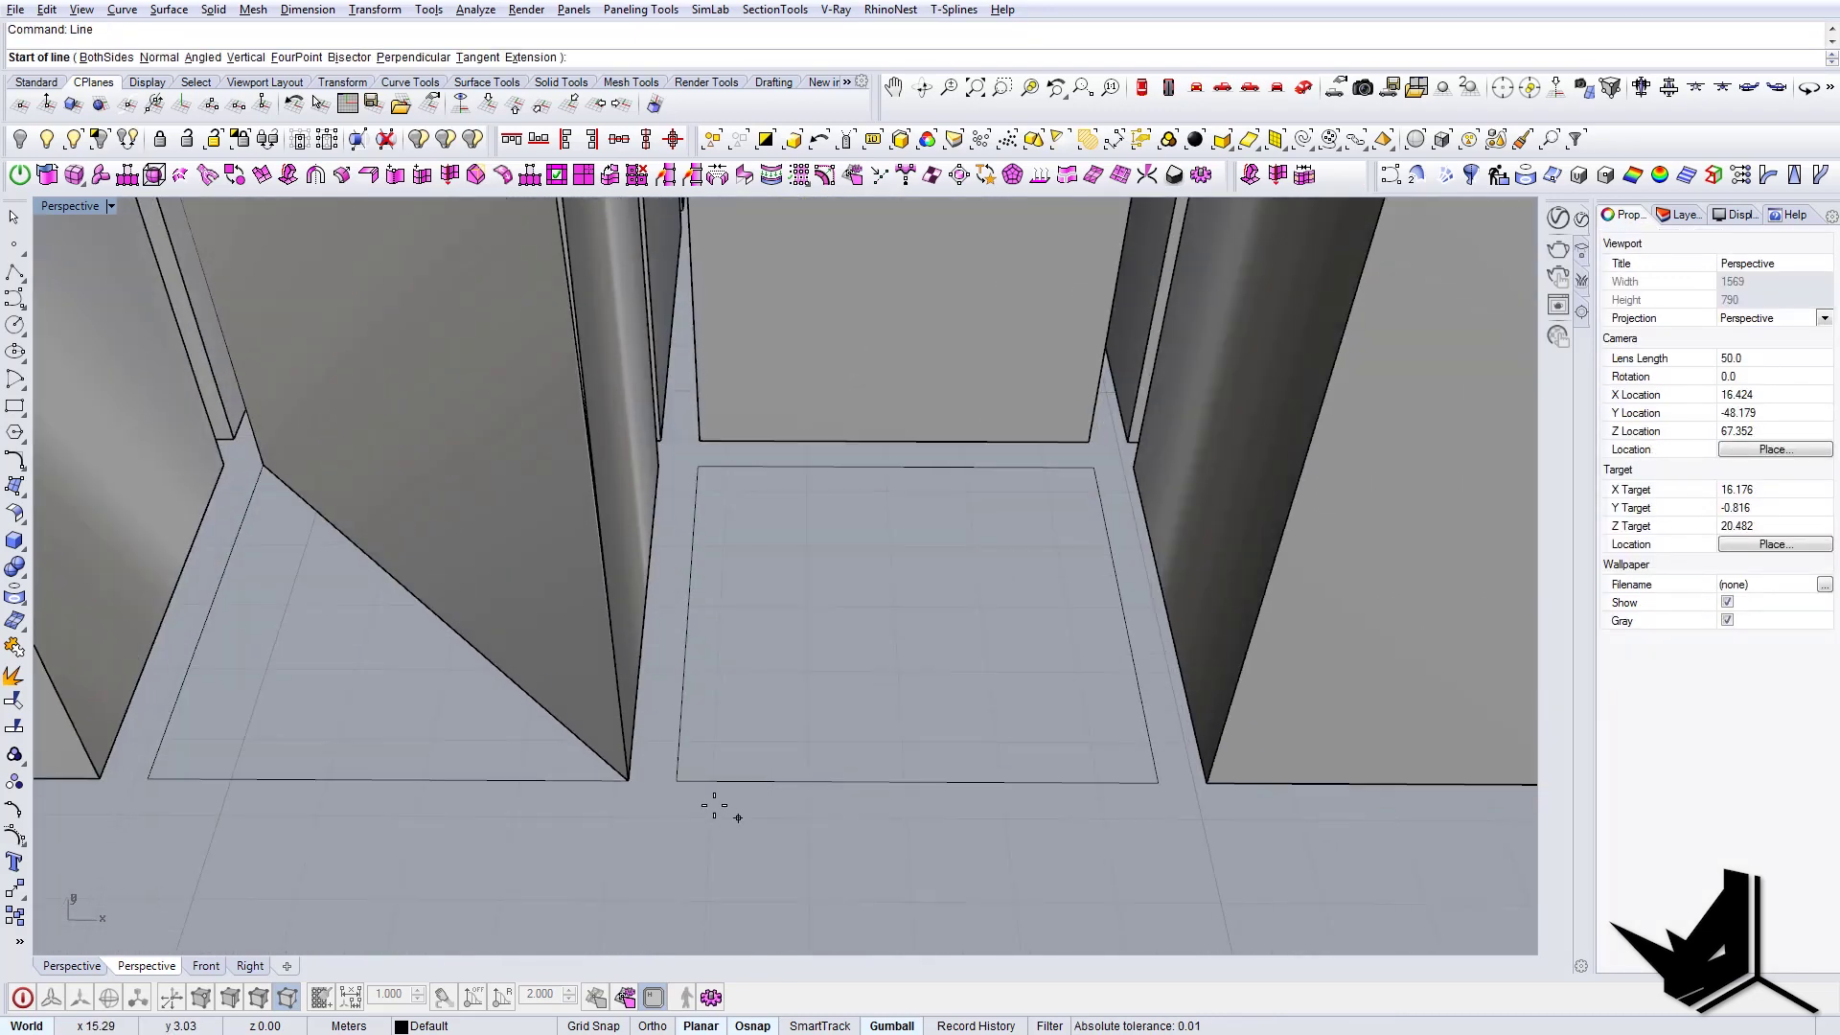
click(639, 791)
right_click(670, 784)
- Try to mirror the upside-down column about the middle of the gap with Copy=No, and undo the mirror
click(554, 653)
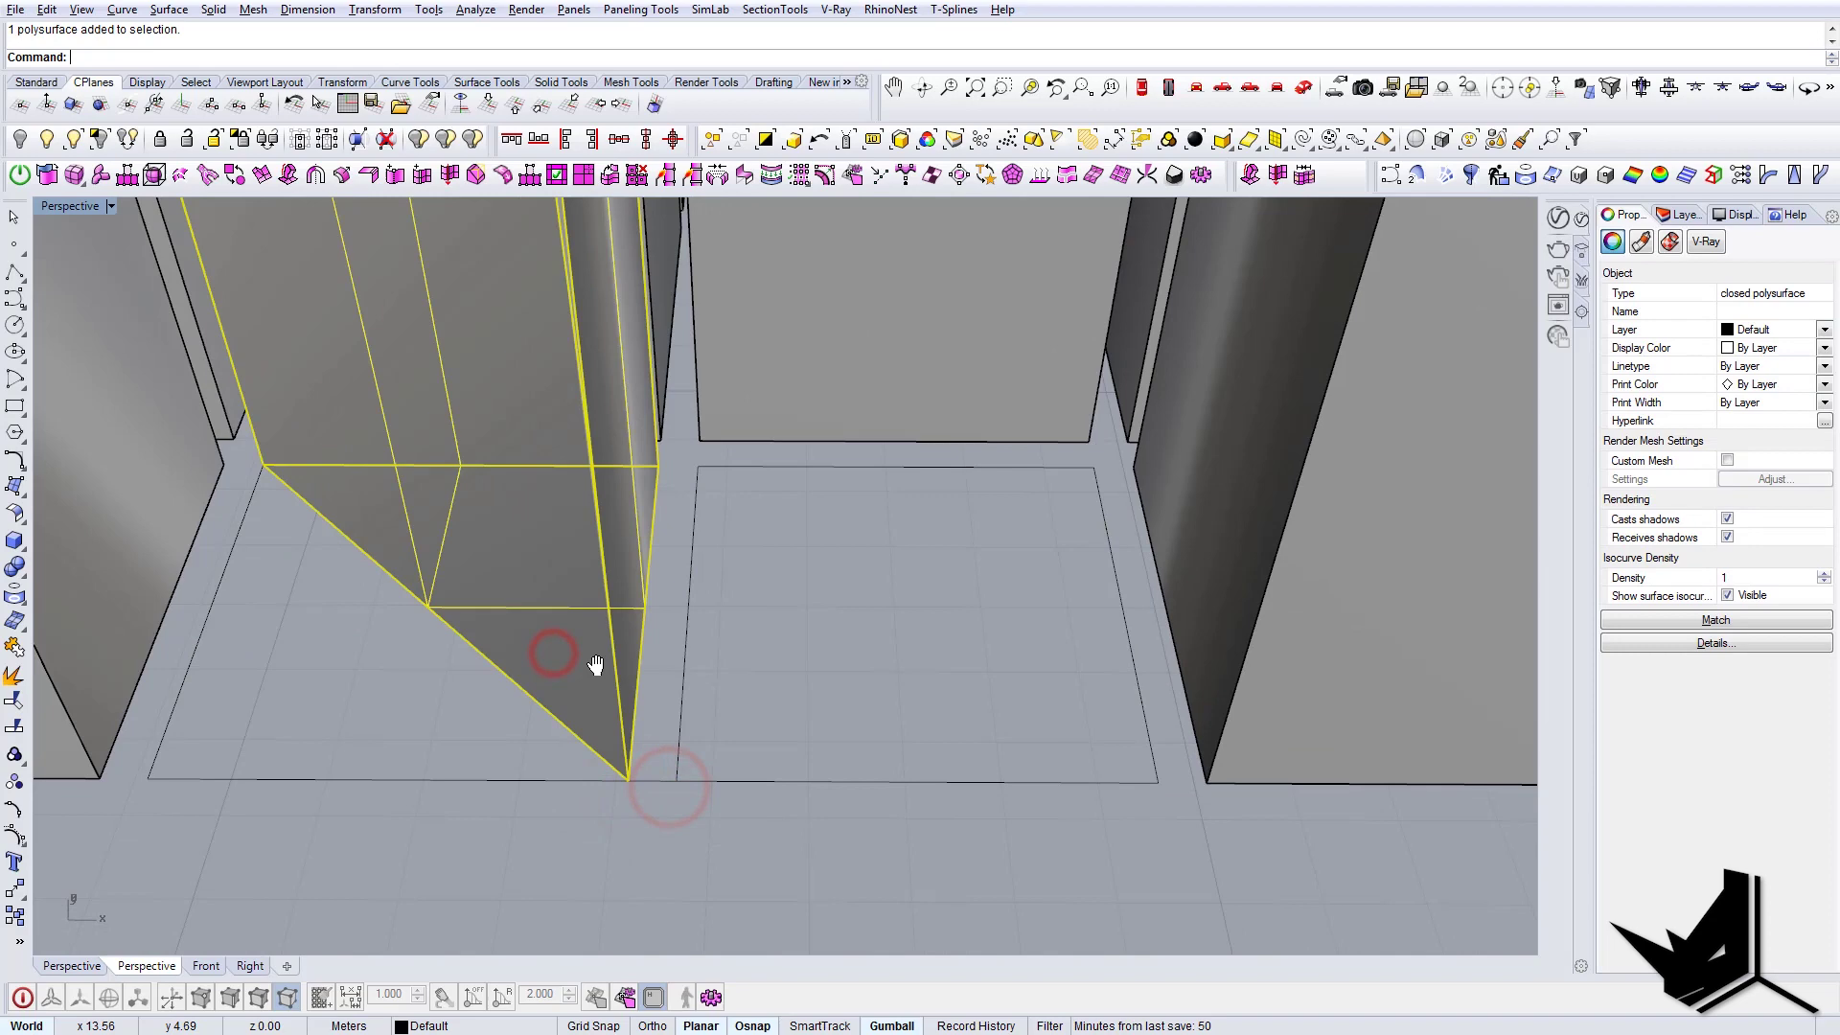
text(M)
click(659, 743)
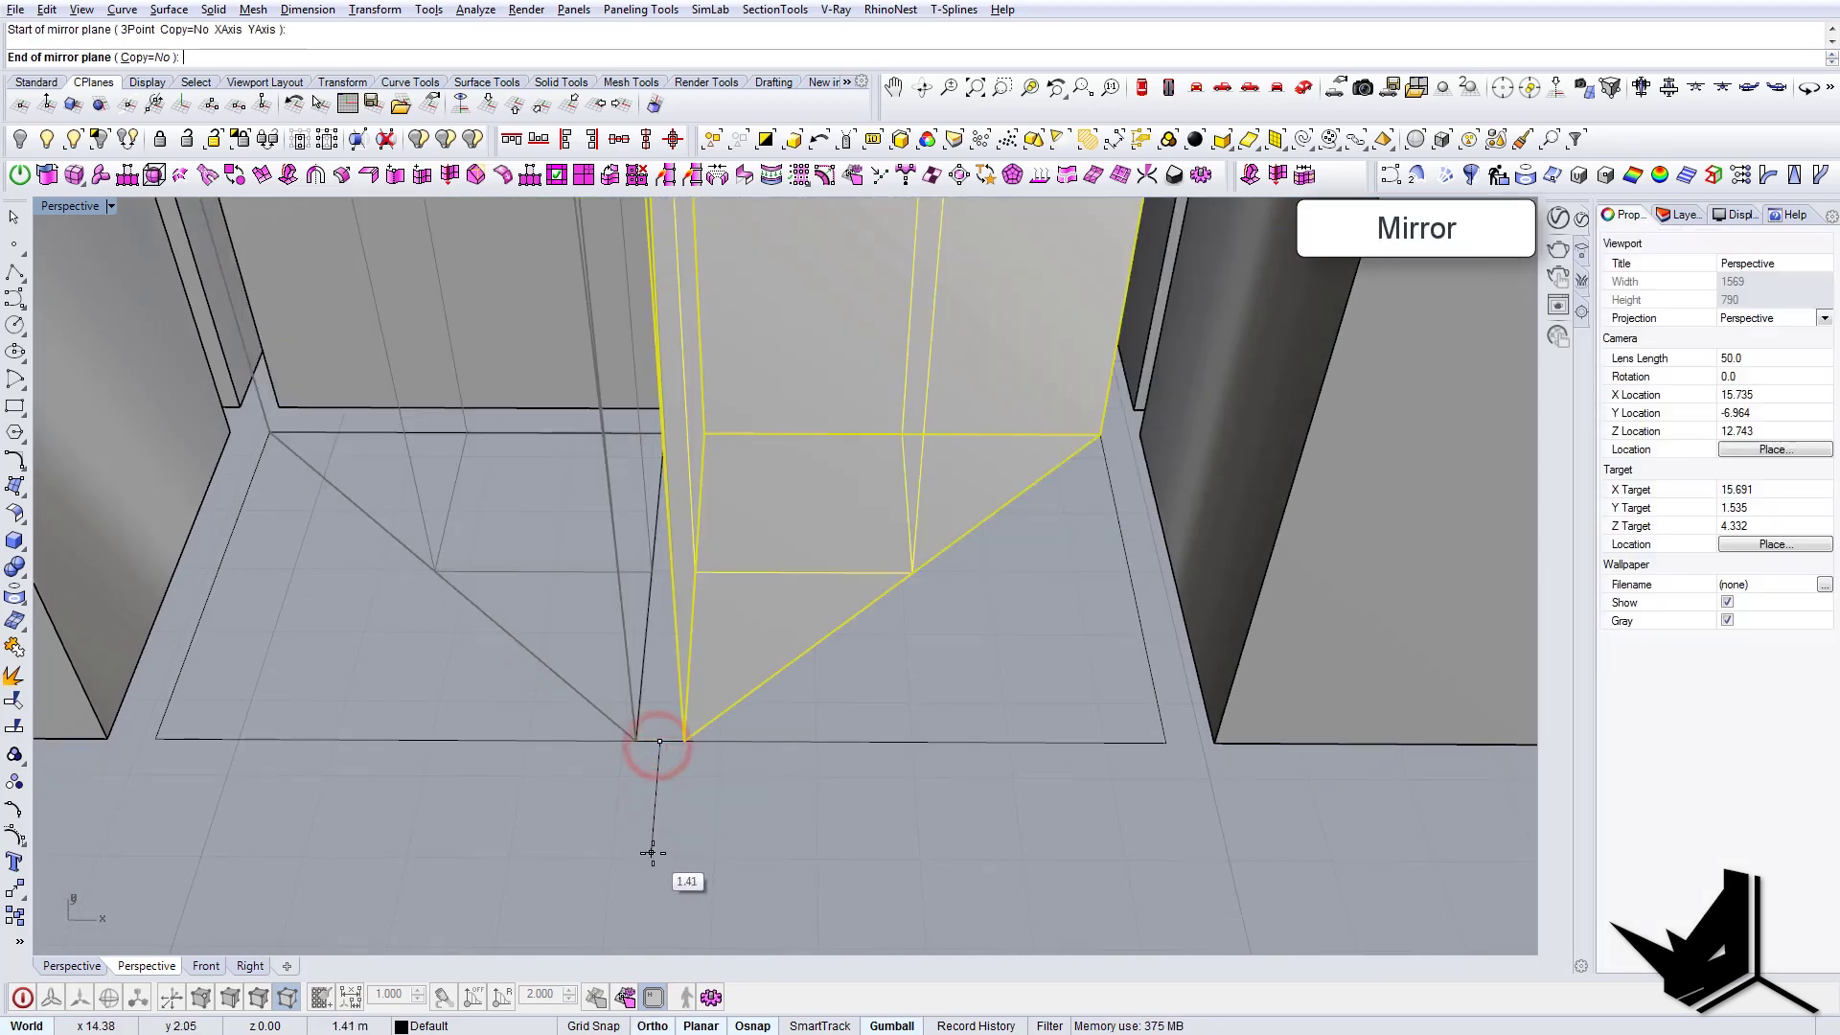
click(653, 853)
scroll(648, 824, down, 6)
key(ctrl+z)
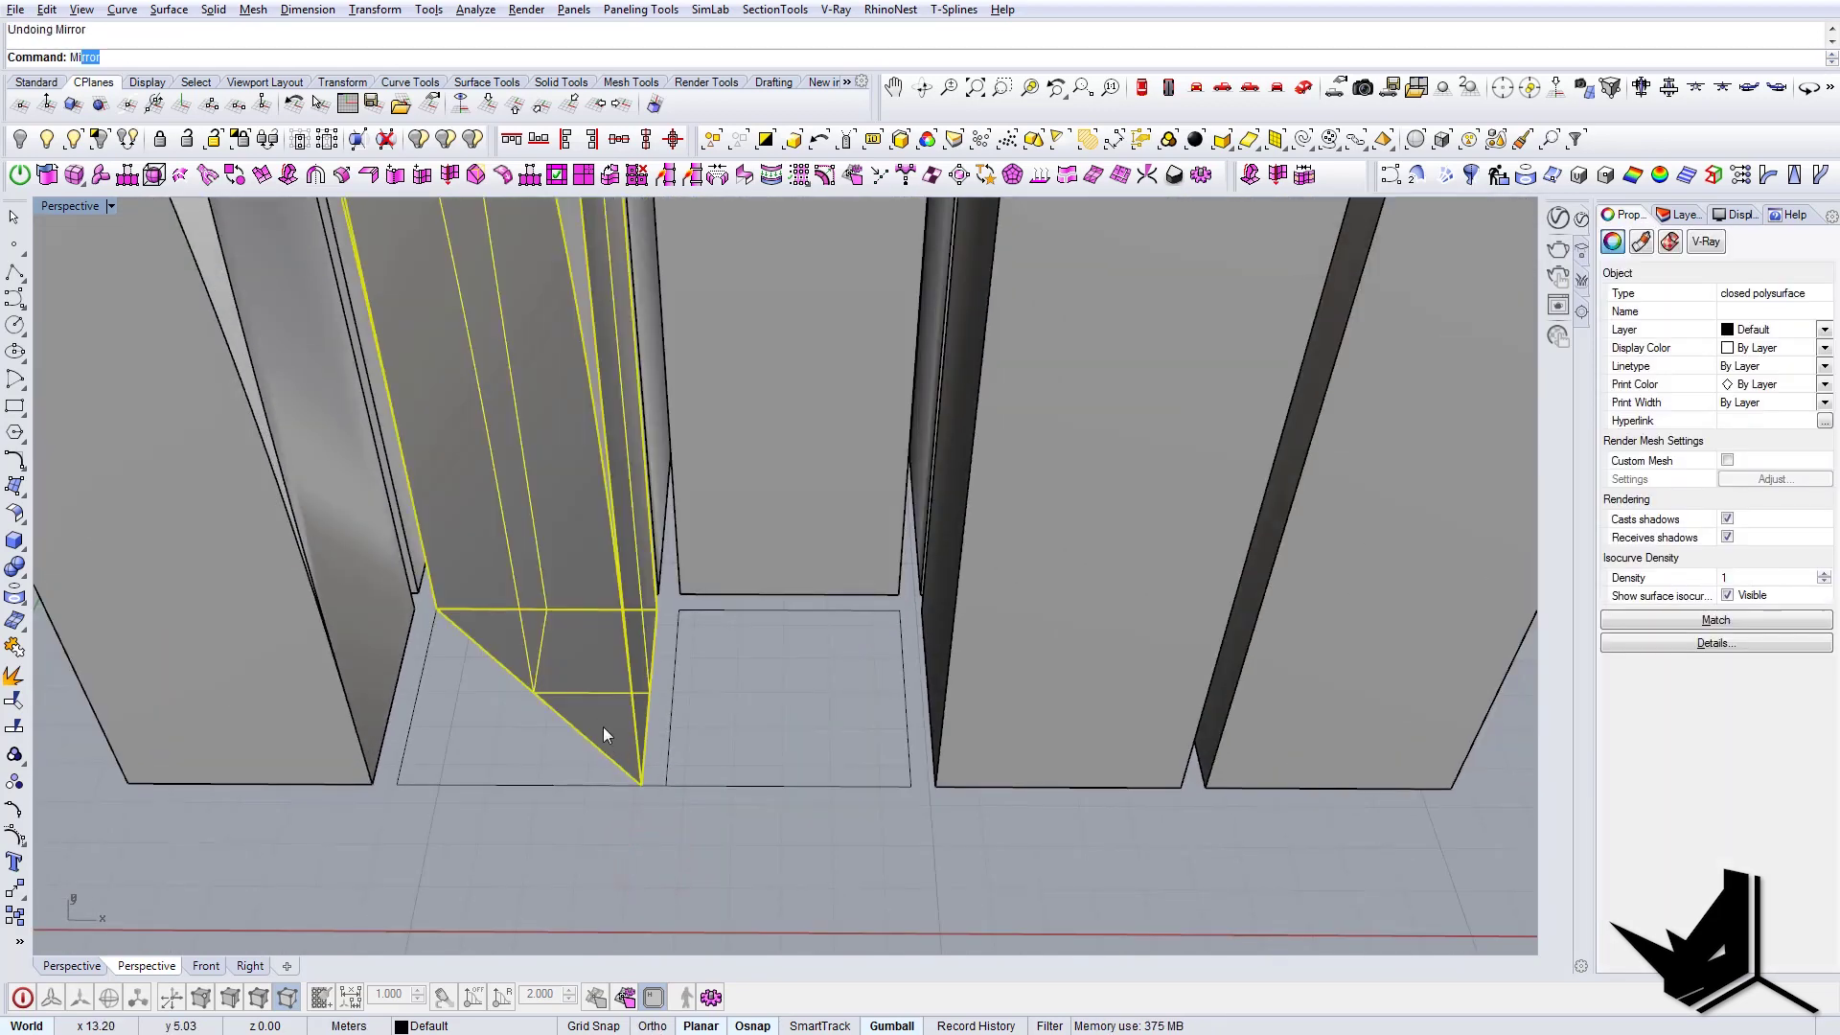
- Mirror the upside-down column onto the vacant third footprint about the middle of the gap, with Copy=Yes
scroll(638, 791, up, 4)
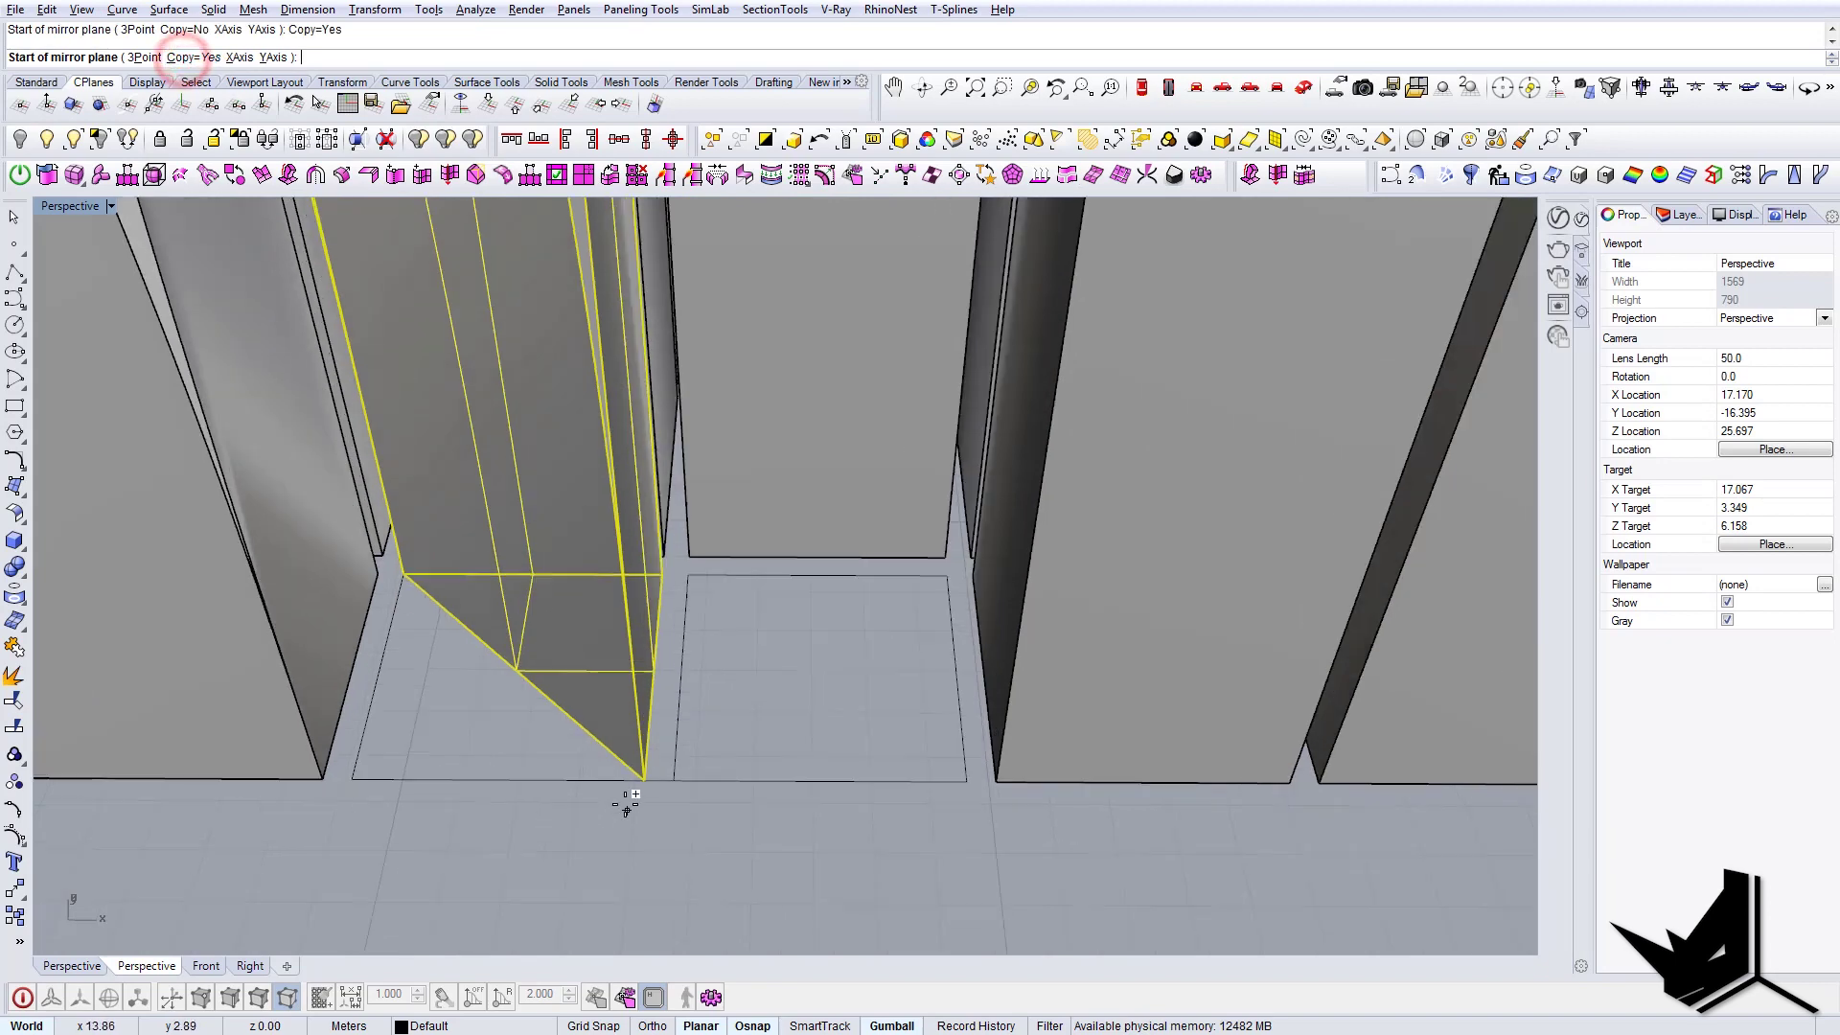
click(662, 784)
shift+click(660, 866)
scroll(662, 843, down, 4)
right_drag(661, 843, 670, 768)
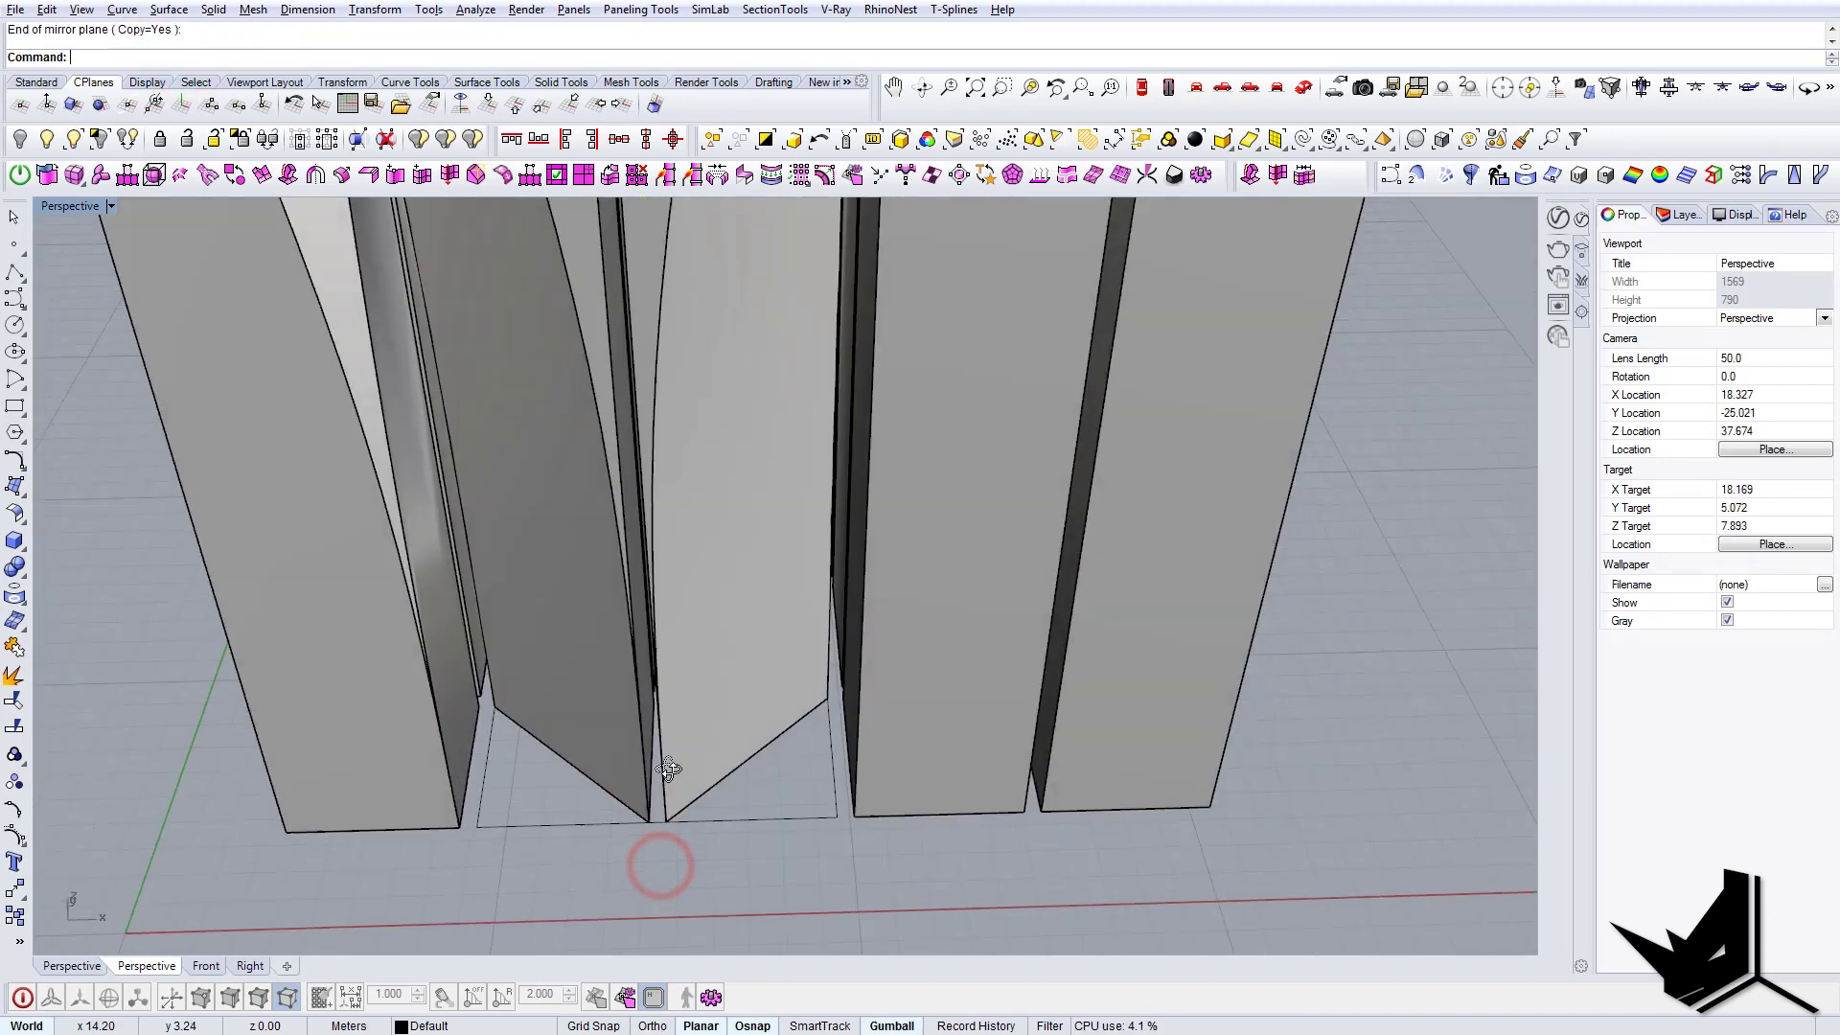
scroll(698, 645, down, 7)
mouse_move(699, 645)
right_down()
mouse_move(764, 640)
mouse_move(727, 636)
mouse_move(721, 661)
right_up()
scroll(764, 637, down, 1)
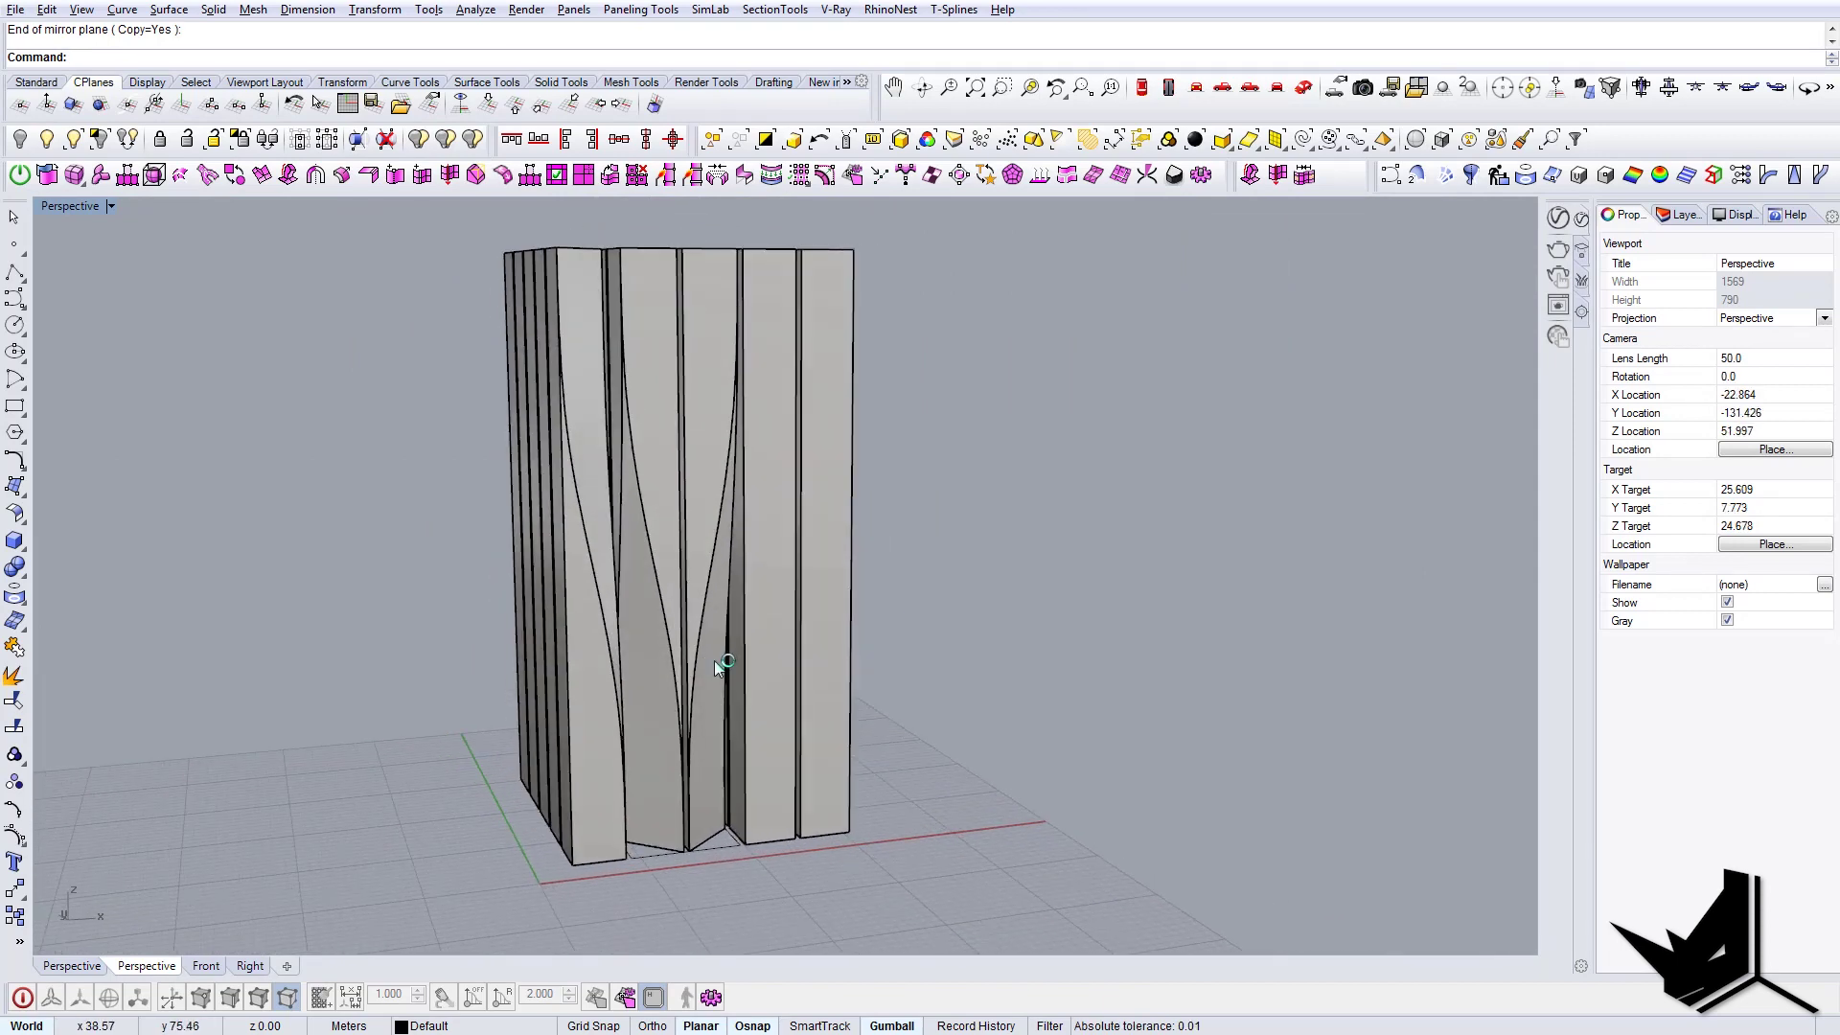
scroll(714, 685, up, 5)
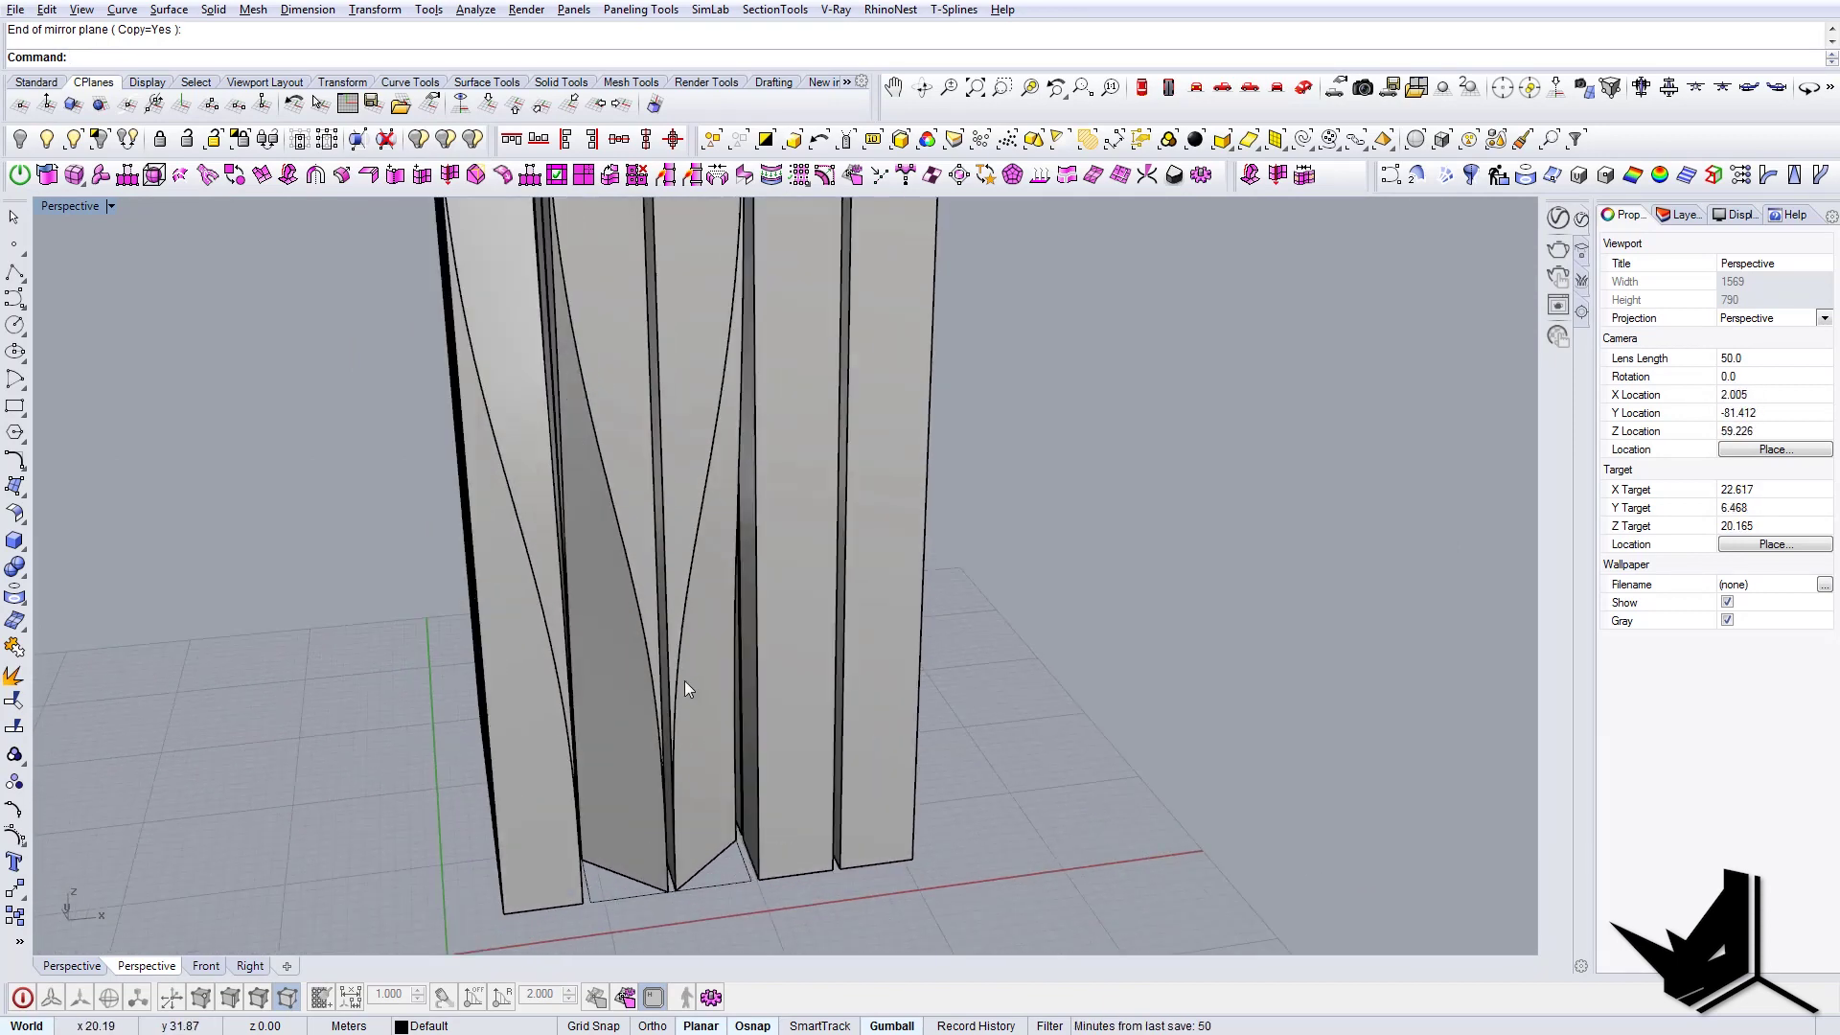
- Delete the plain fourth column in the front row, next to the mirrored third column
click(712, 692)
right_drag(754, 754, 791, 757)
click(791, 758)
key(Delete)
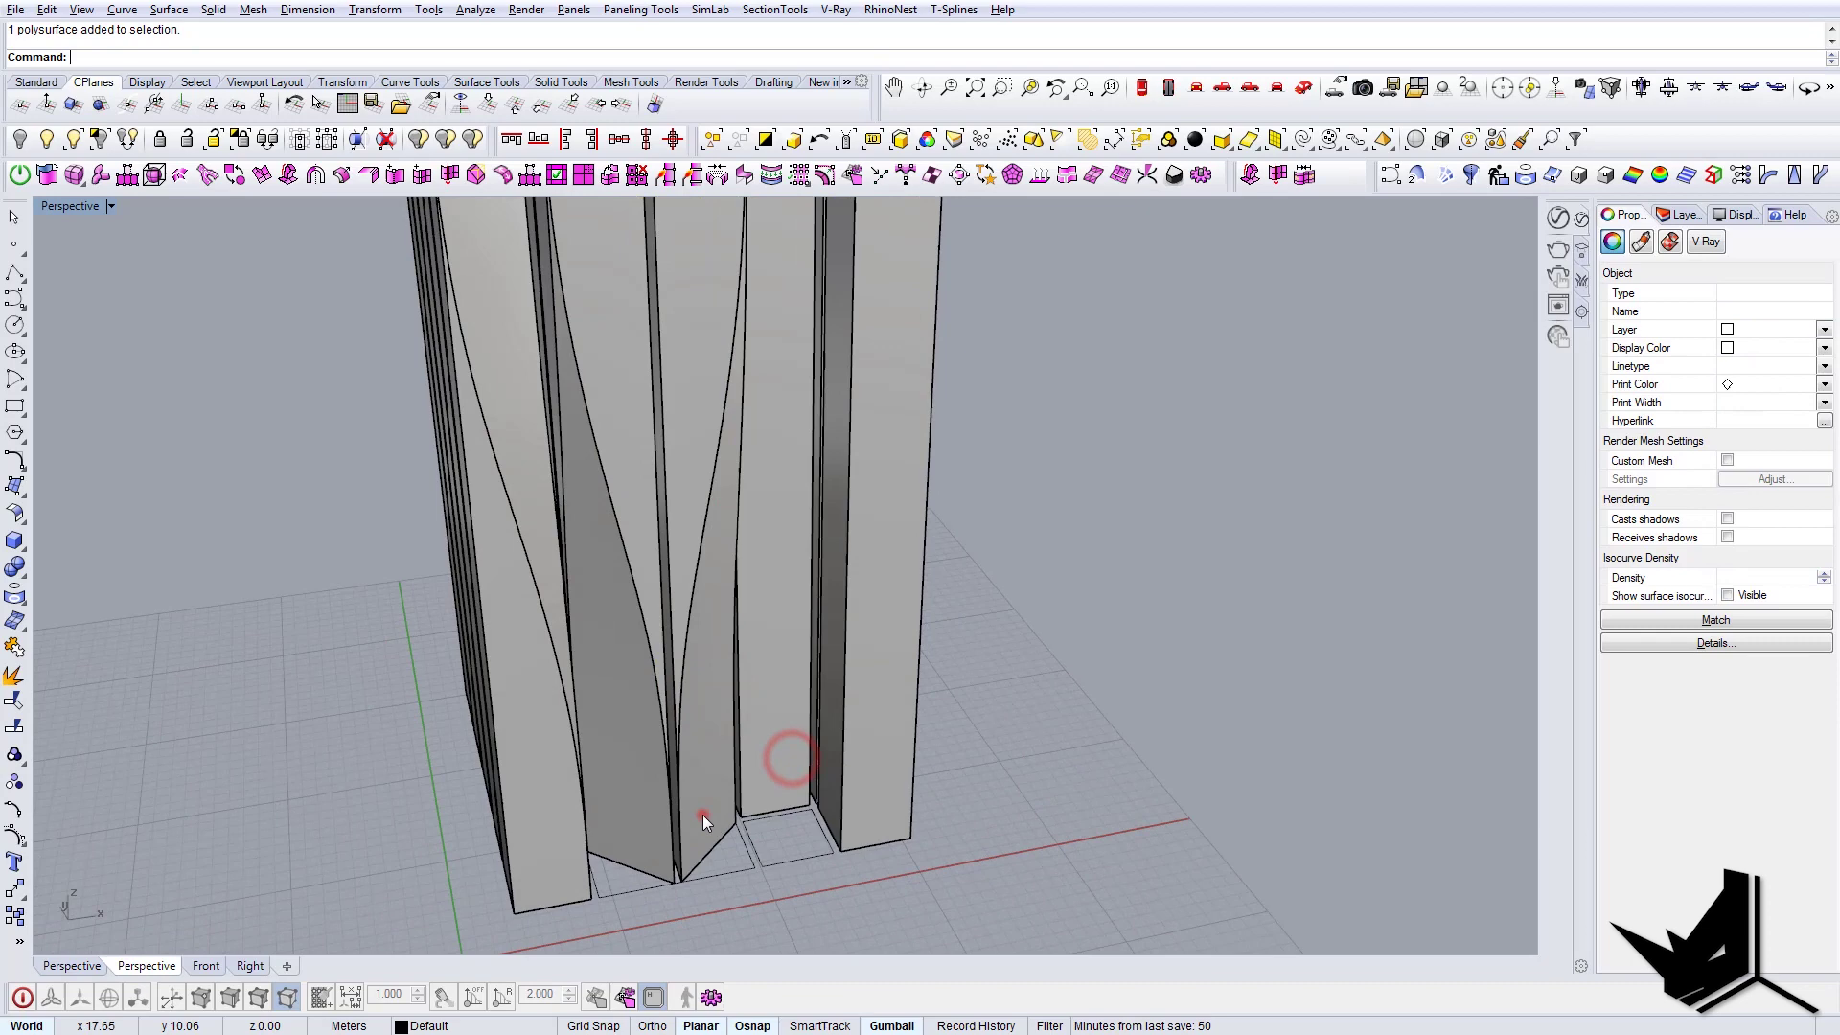
- Copy the mirrored third front column onto the vacant fourth footprint, using matching footprint corners as base and target points
click(705, 813)
text(copy)
key(Return)
scroll(757, 862, up, 3)
click(740, 870)
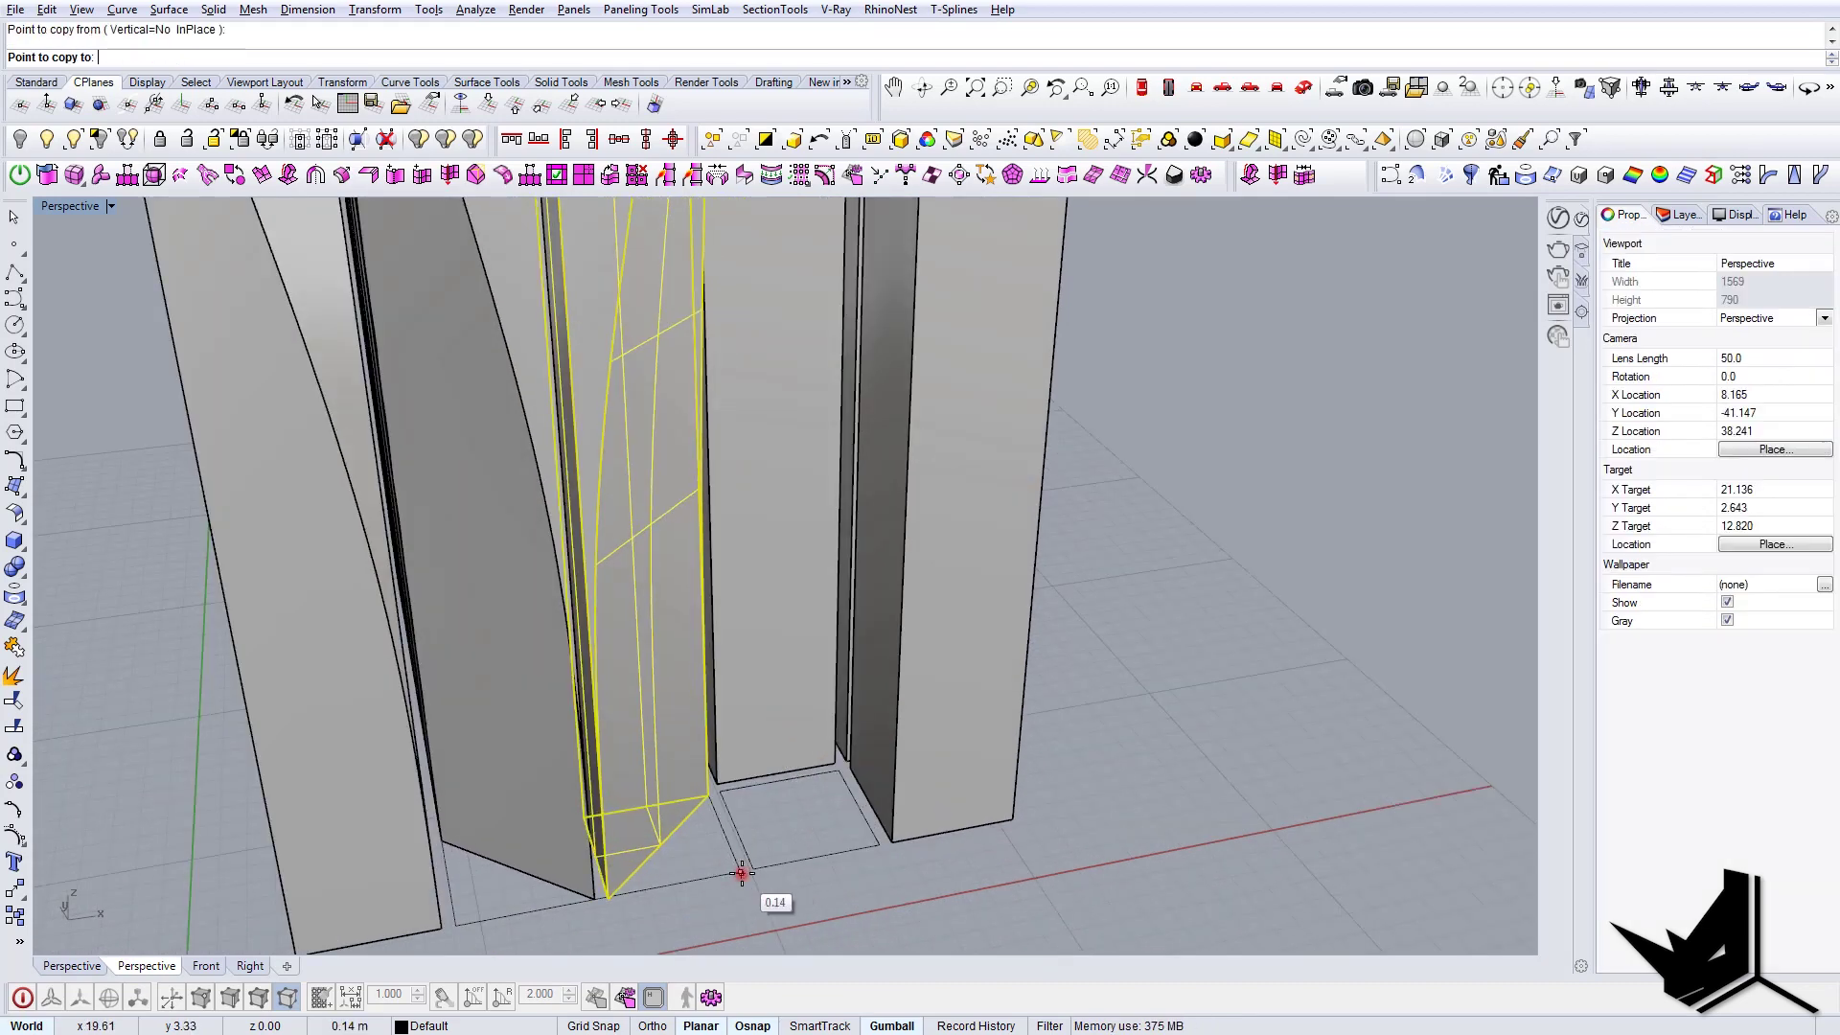
click(875, 844)
key(Return)
- Rotate the copied fourth front column 180 degrees about the axis perpendicular to the front face
click(802, 708)
scroll(802, 707, down, 5)
right_drag(801, 708, 727, 646)
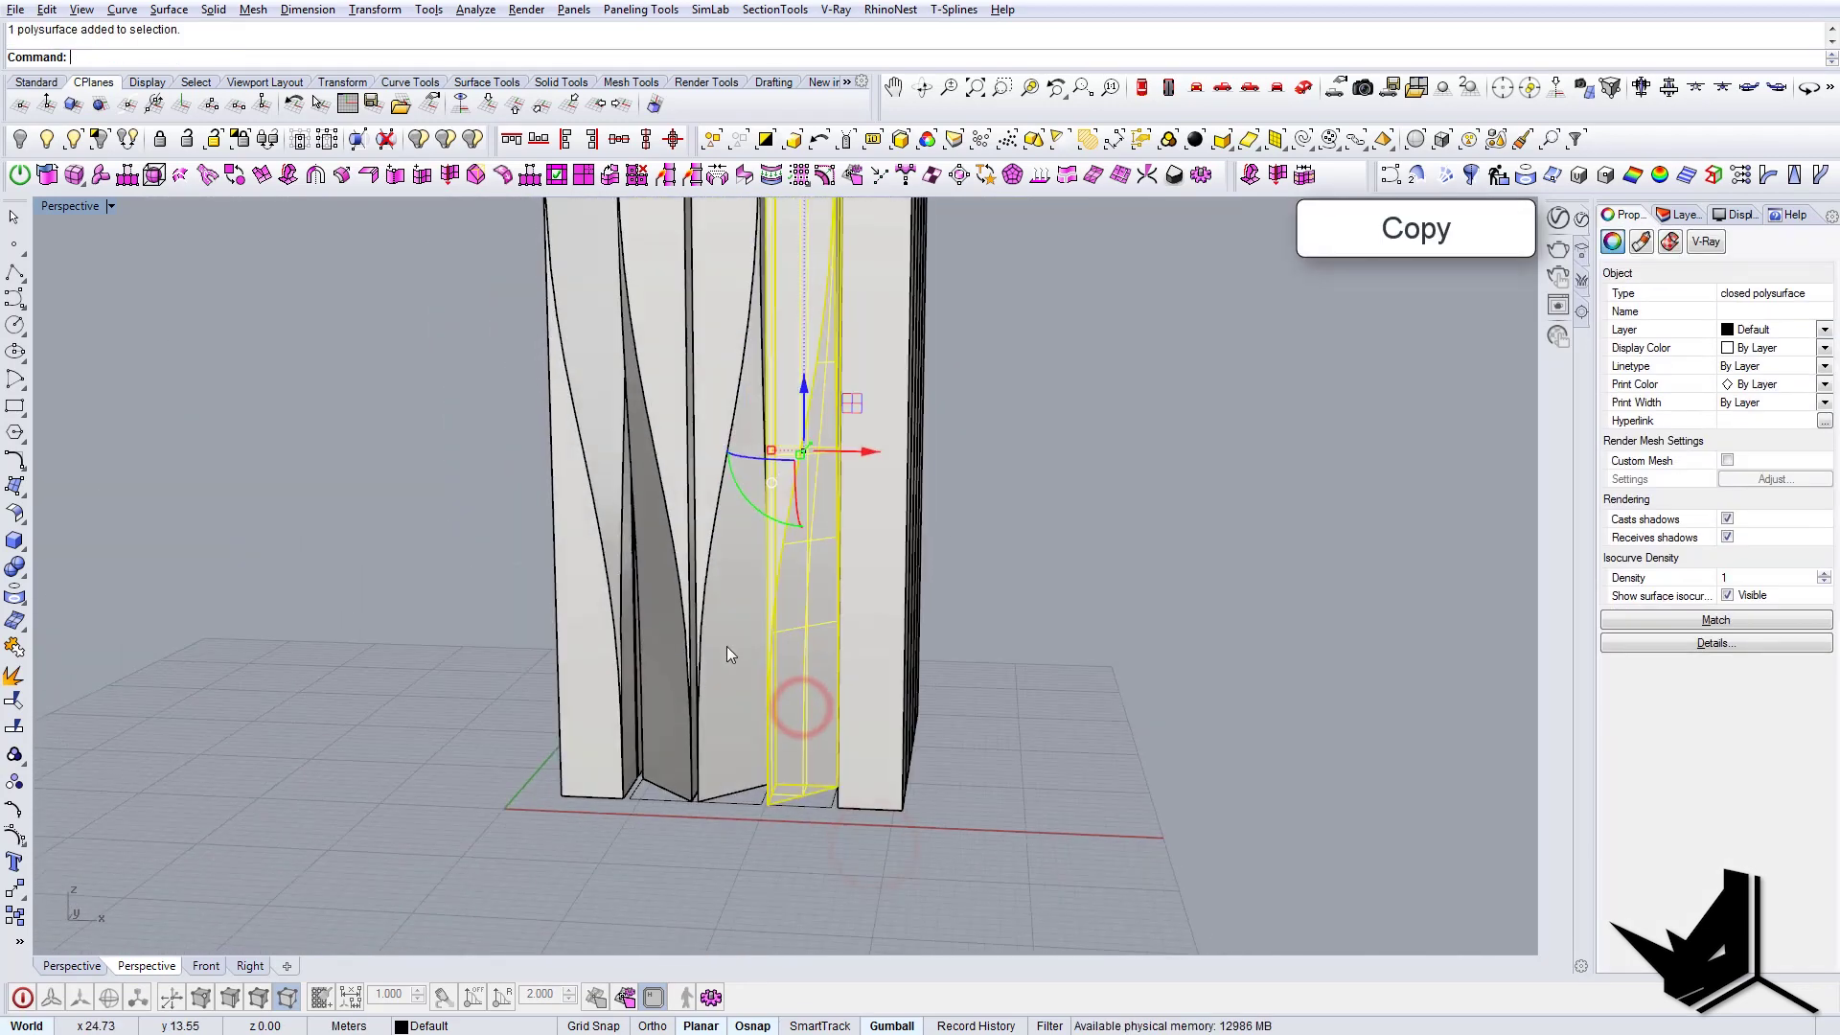
click(750, 503)
text(180)
key(Return)
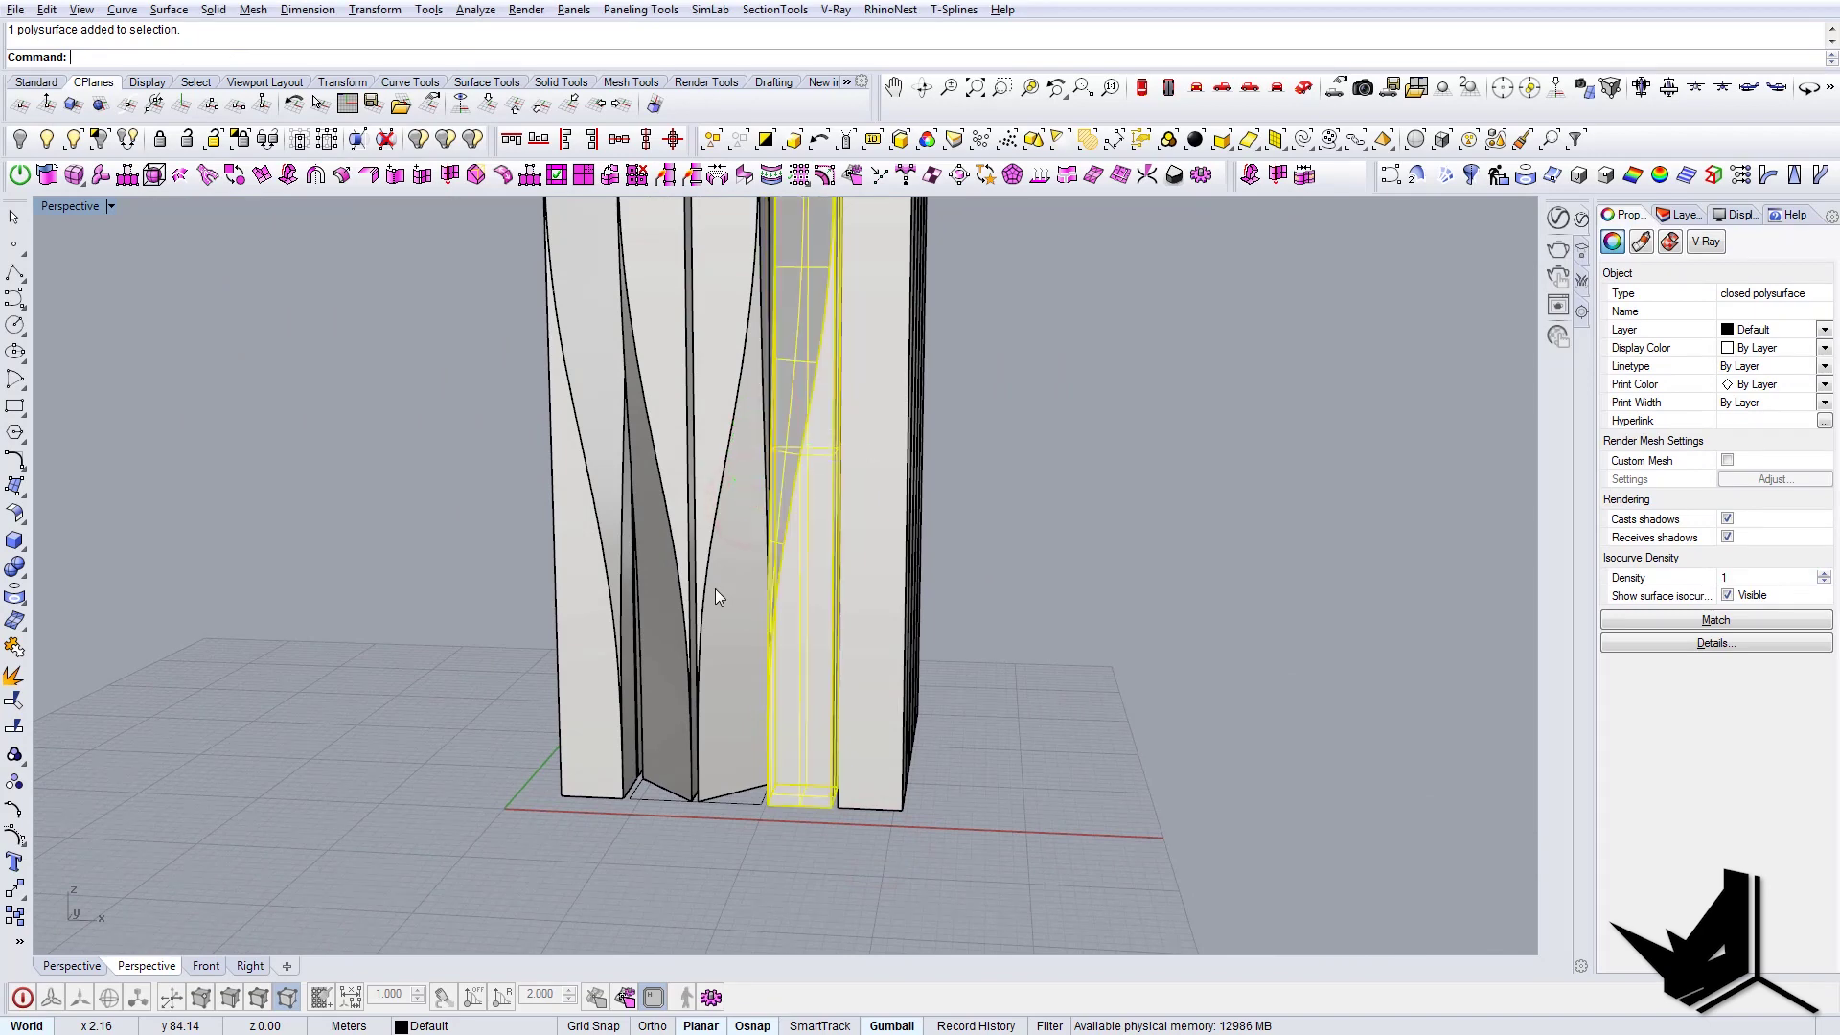
- Rotate the fourth front column a further 180 degrees about the same axis to reverse the flip
right_drag(731, 596, 813, 631)
key(Escape)
click(814, 632)
click(873, 498)
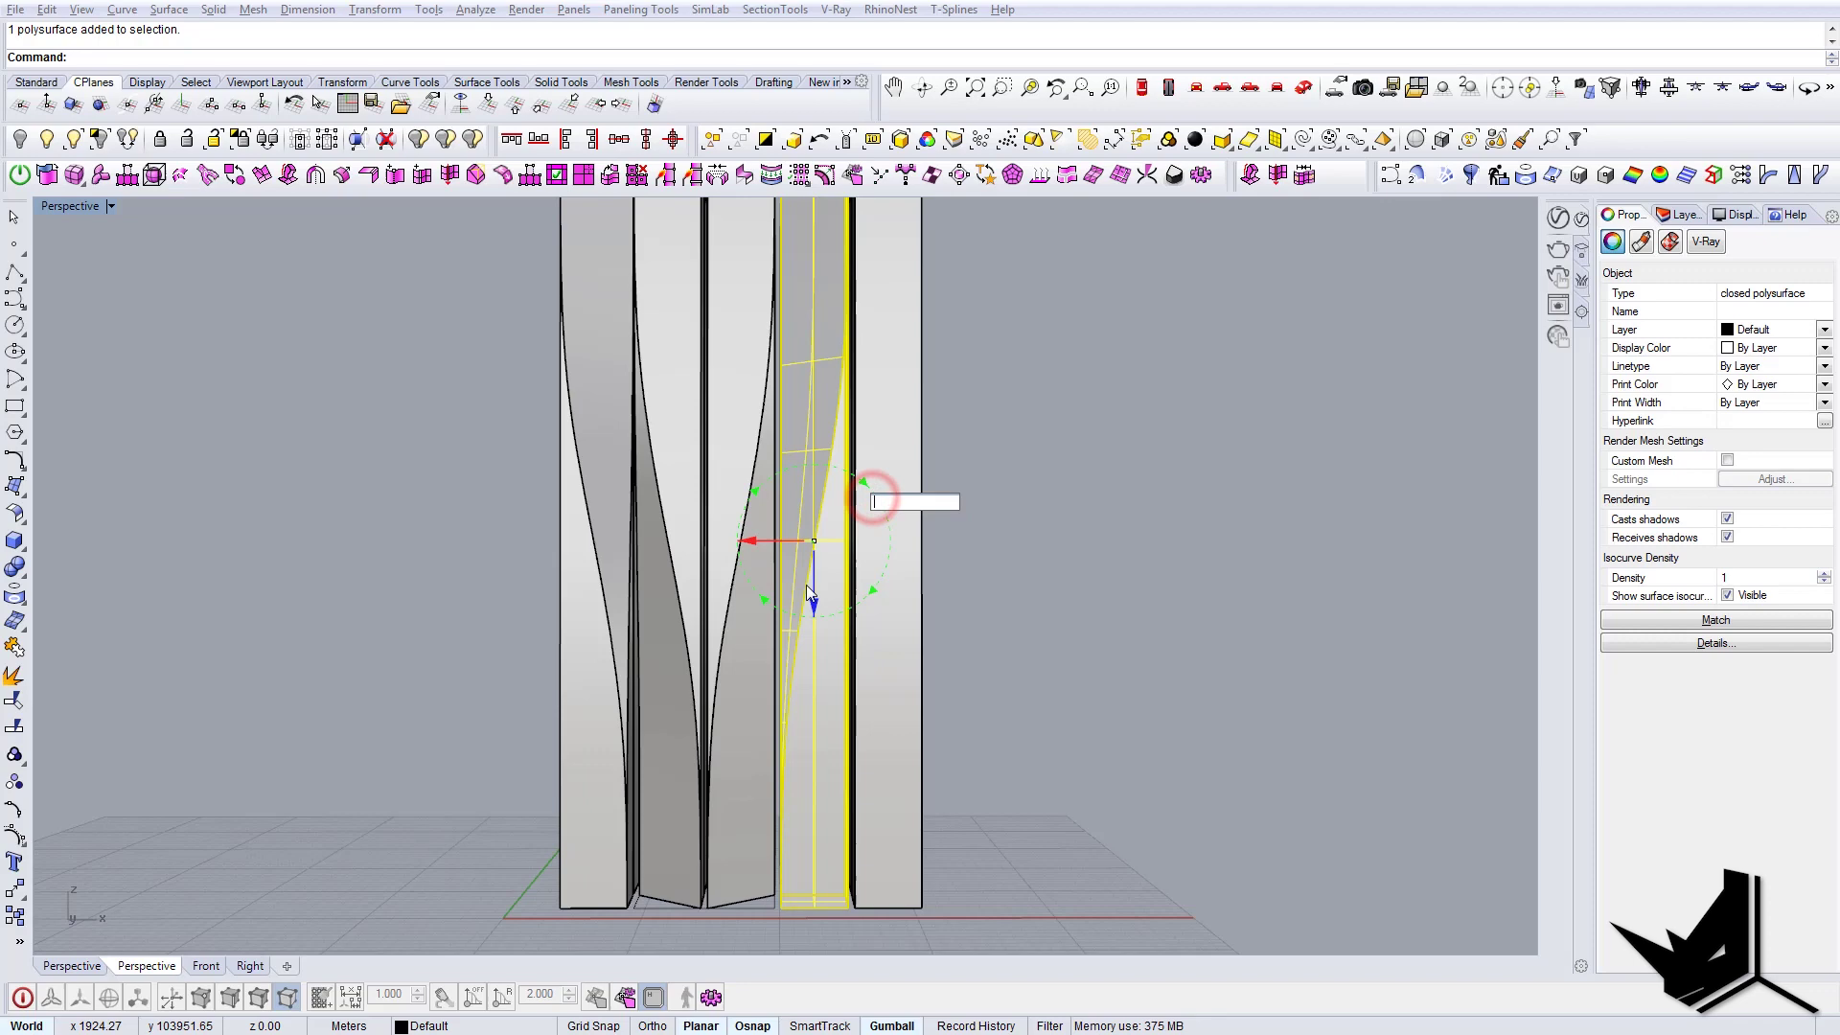
text(180)
key(Return)
right_drag(788, 714, 803, 775)
key(Escape)
- Mirror the fourth front column in place about the midpoint of its footprint's front edge, with Copy=No
click(803, 775)
text(mirror)
key(Return)
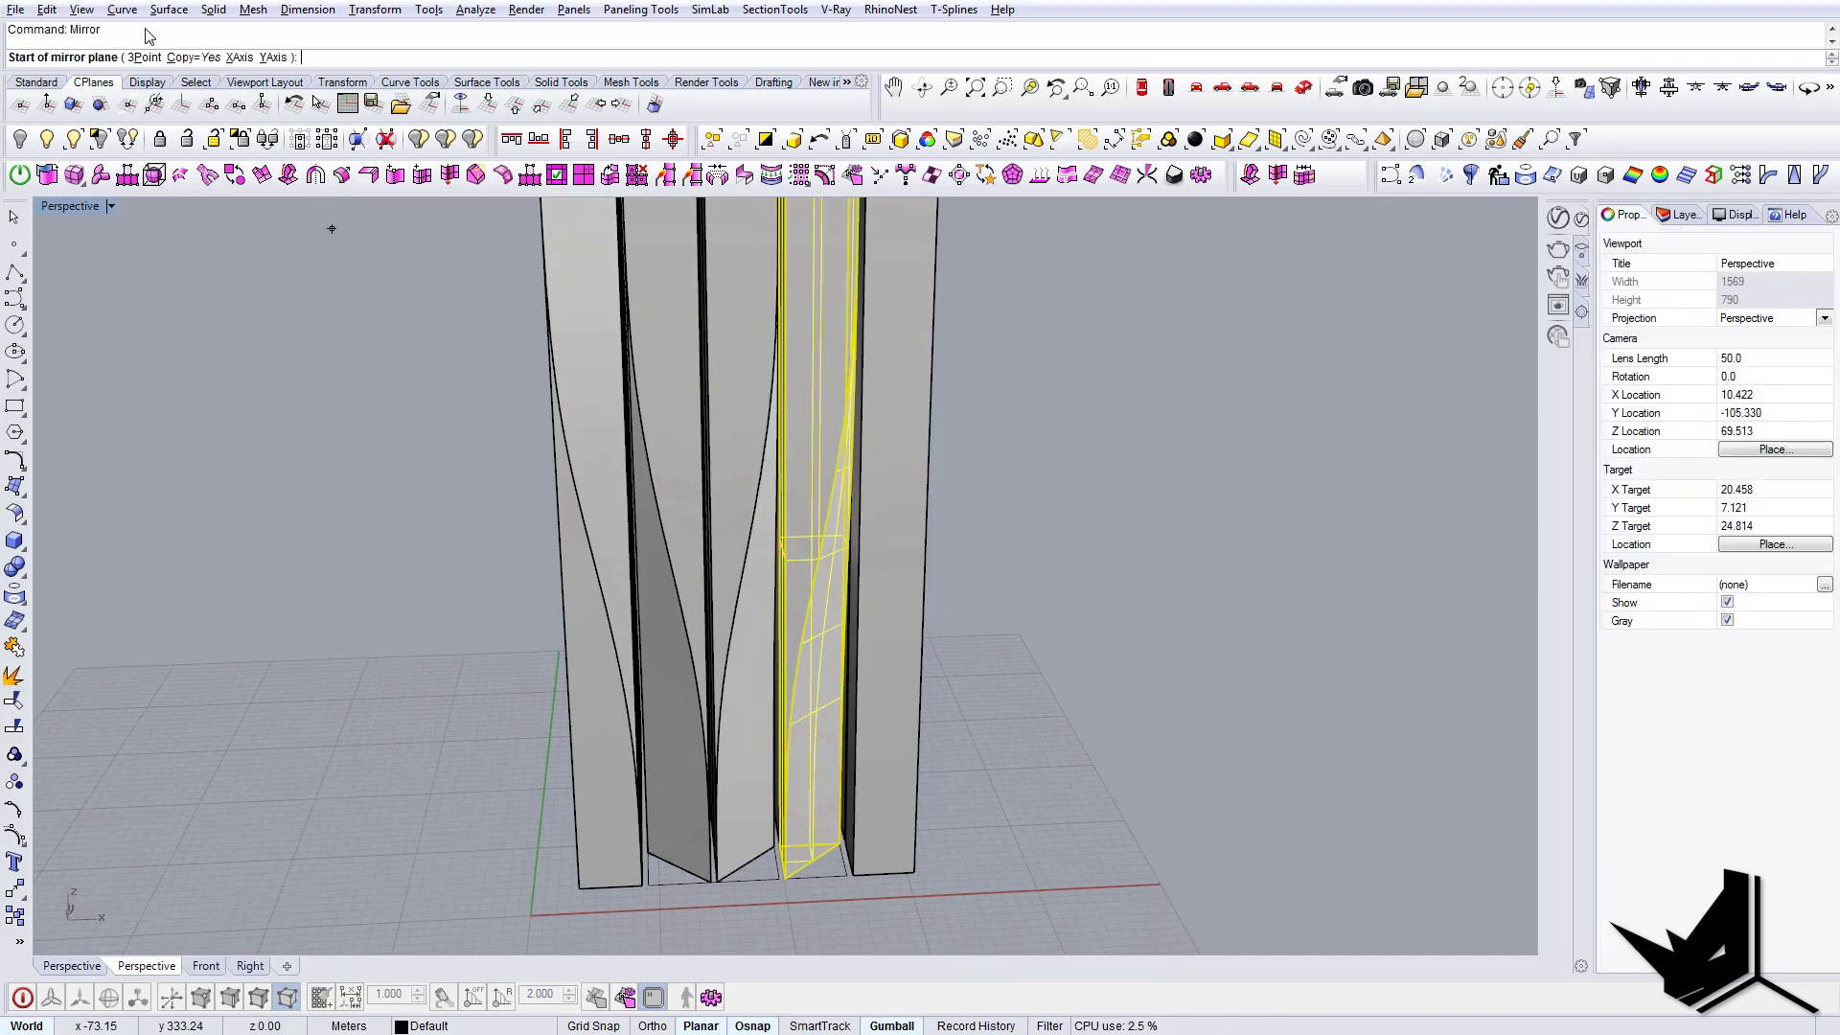
click(188, 58)
scroll(740, 843, up, 3)
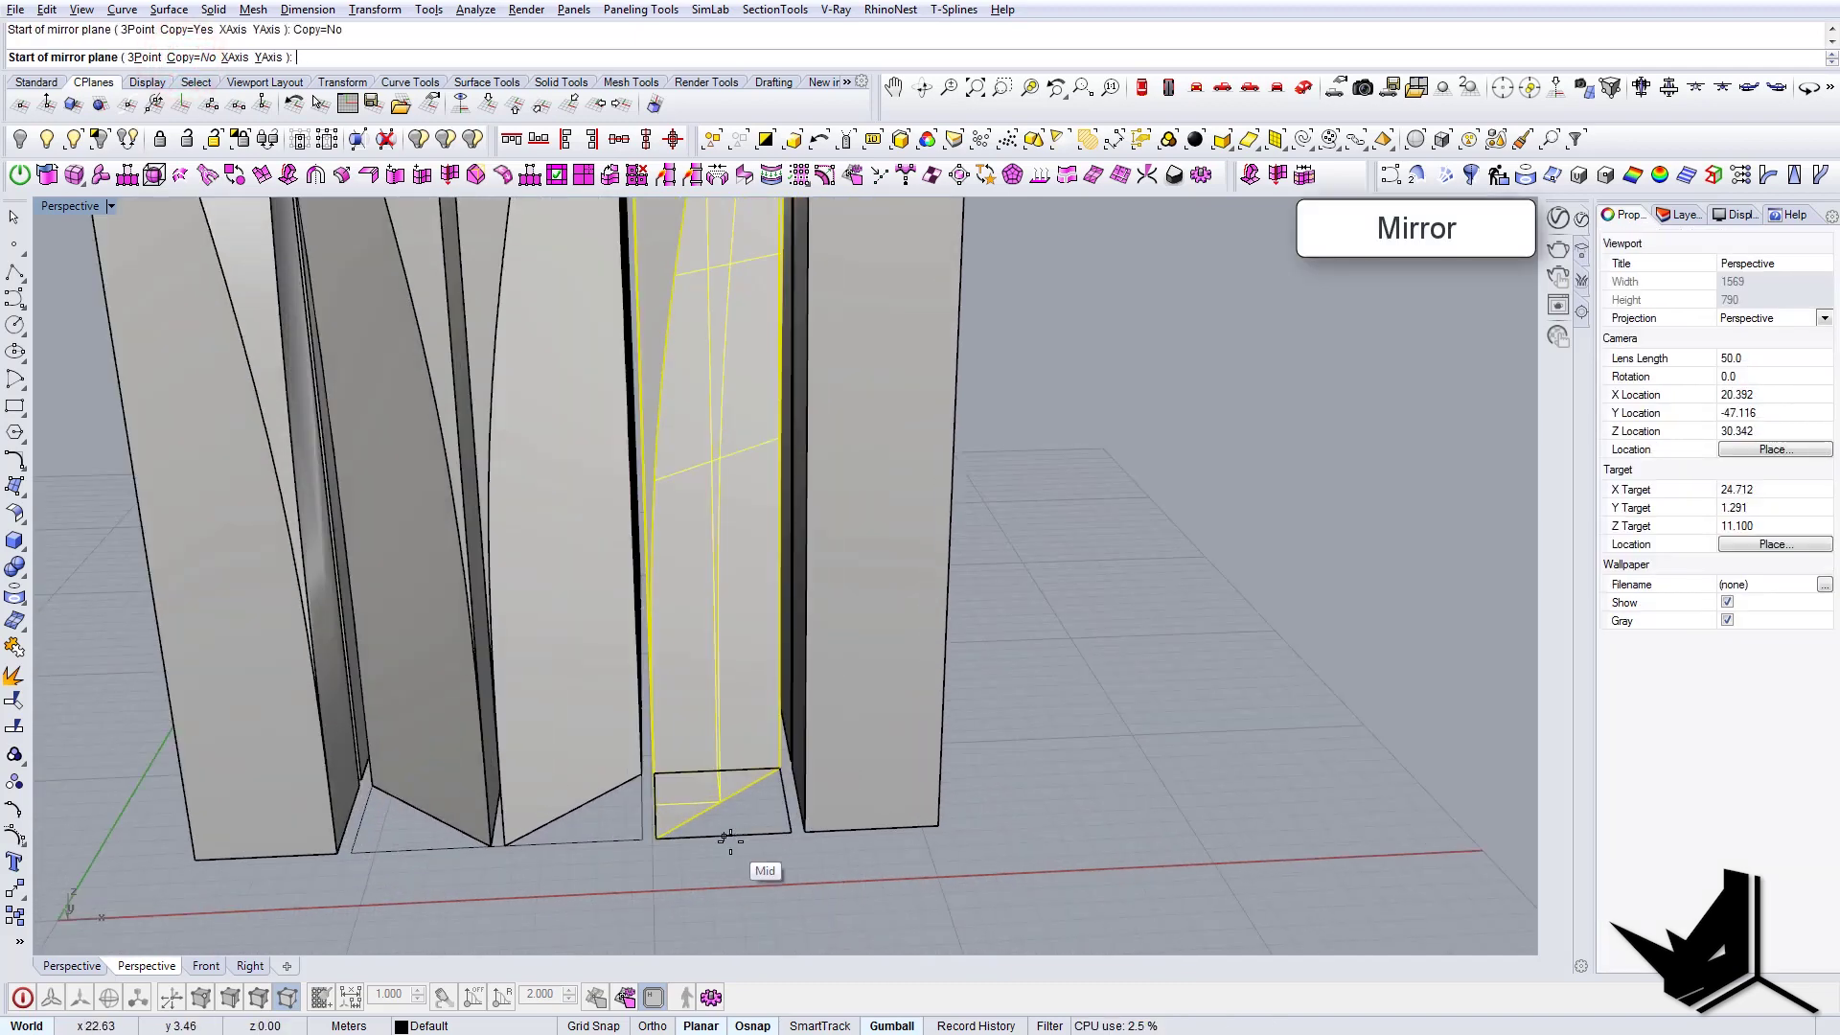
click(729, 840)
scroll(773, 779, down, 11)
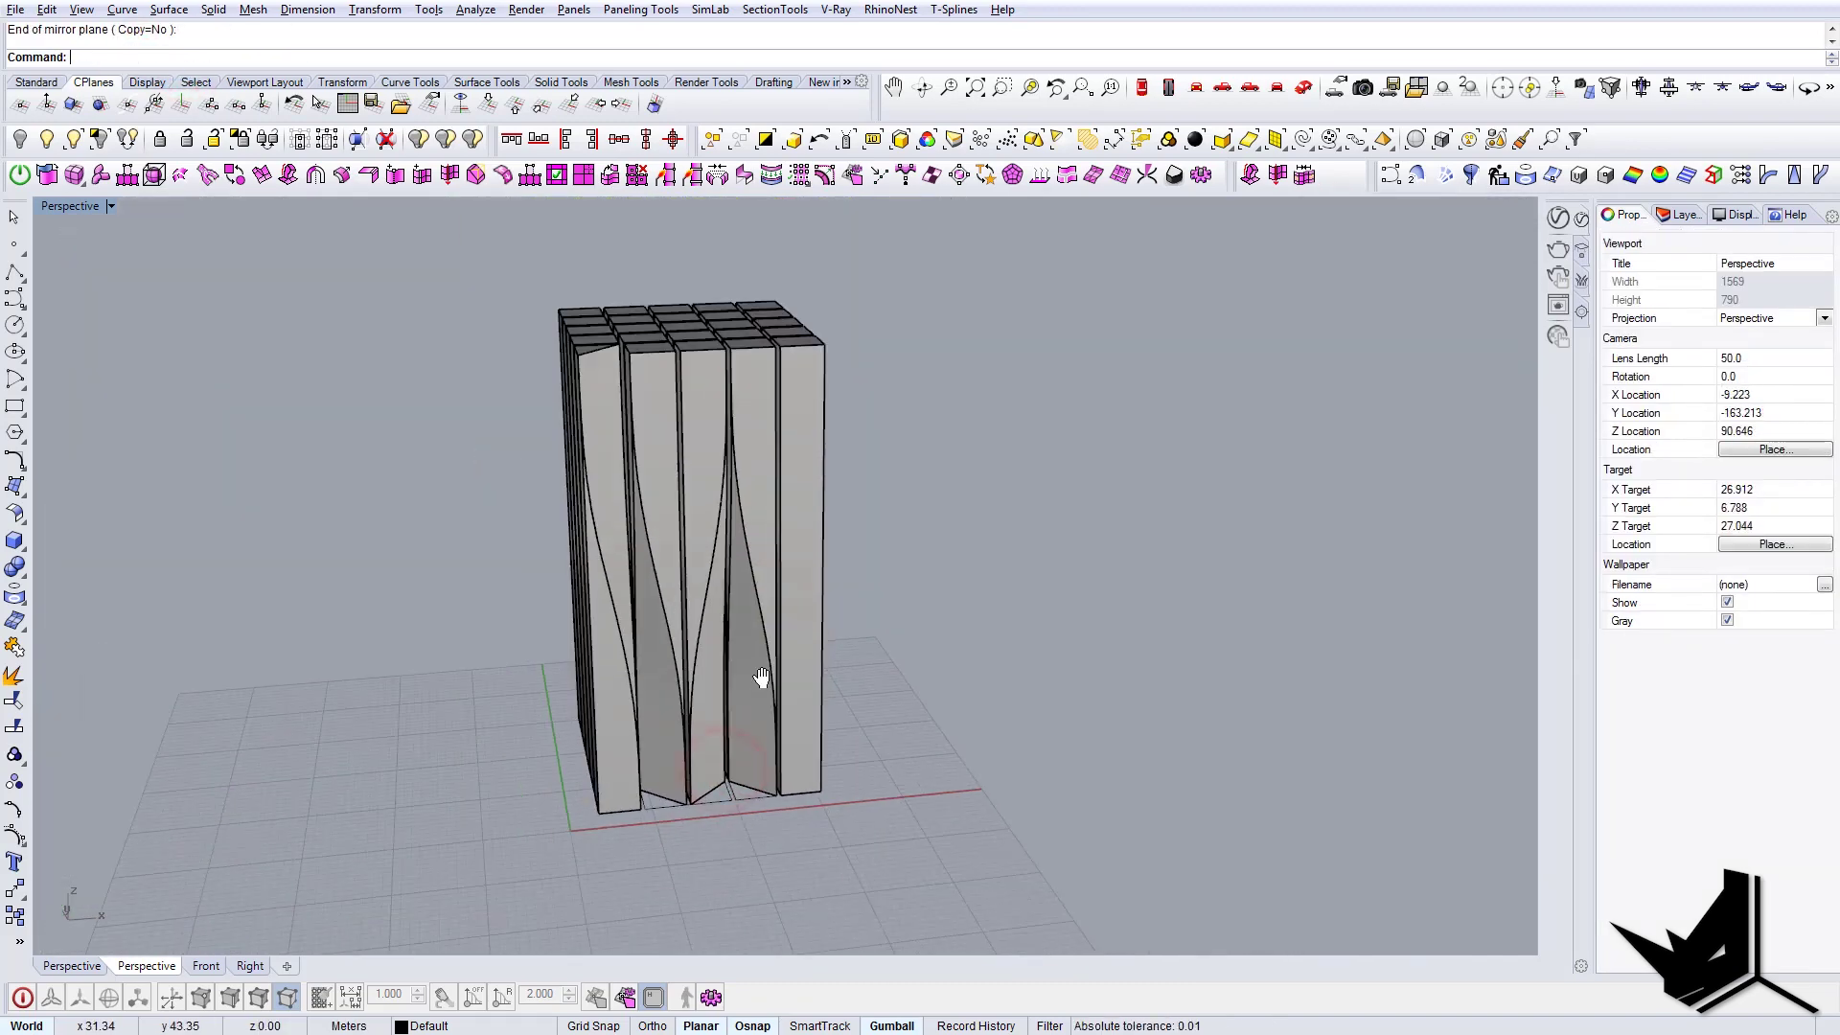
mouse_move(760, 678)
shift+right_down()
mouse_move(751, 712)
mouse_move(766, 695)
mouse_move(742, 704)
shift+right_up()
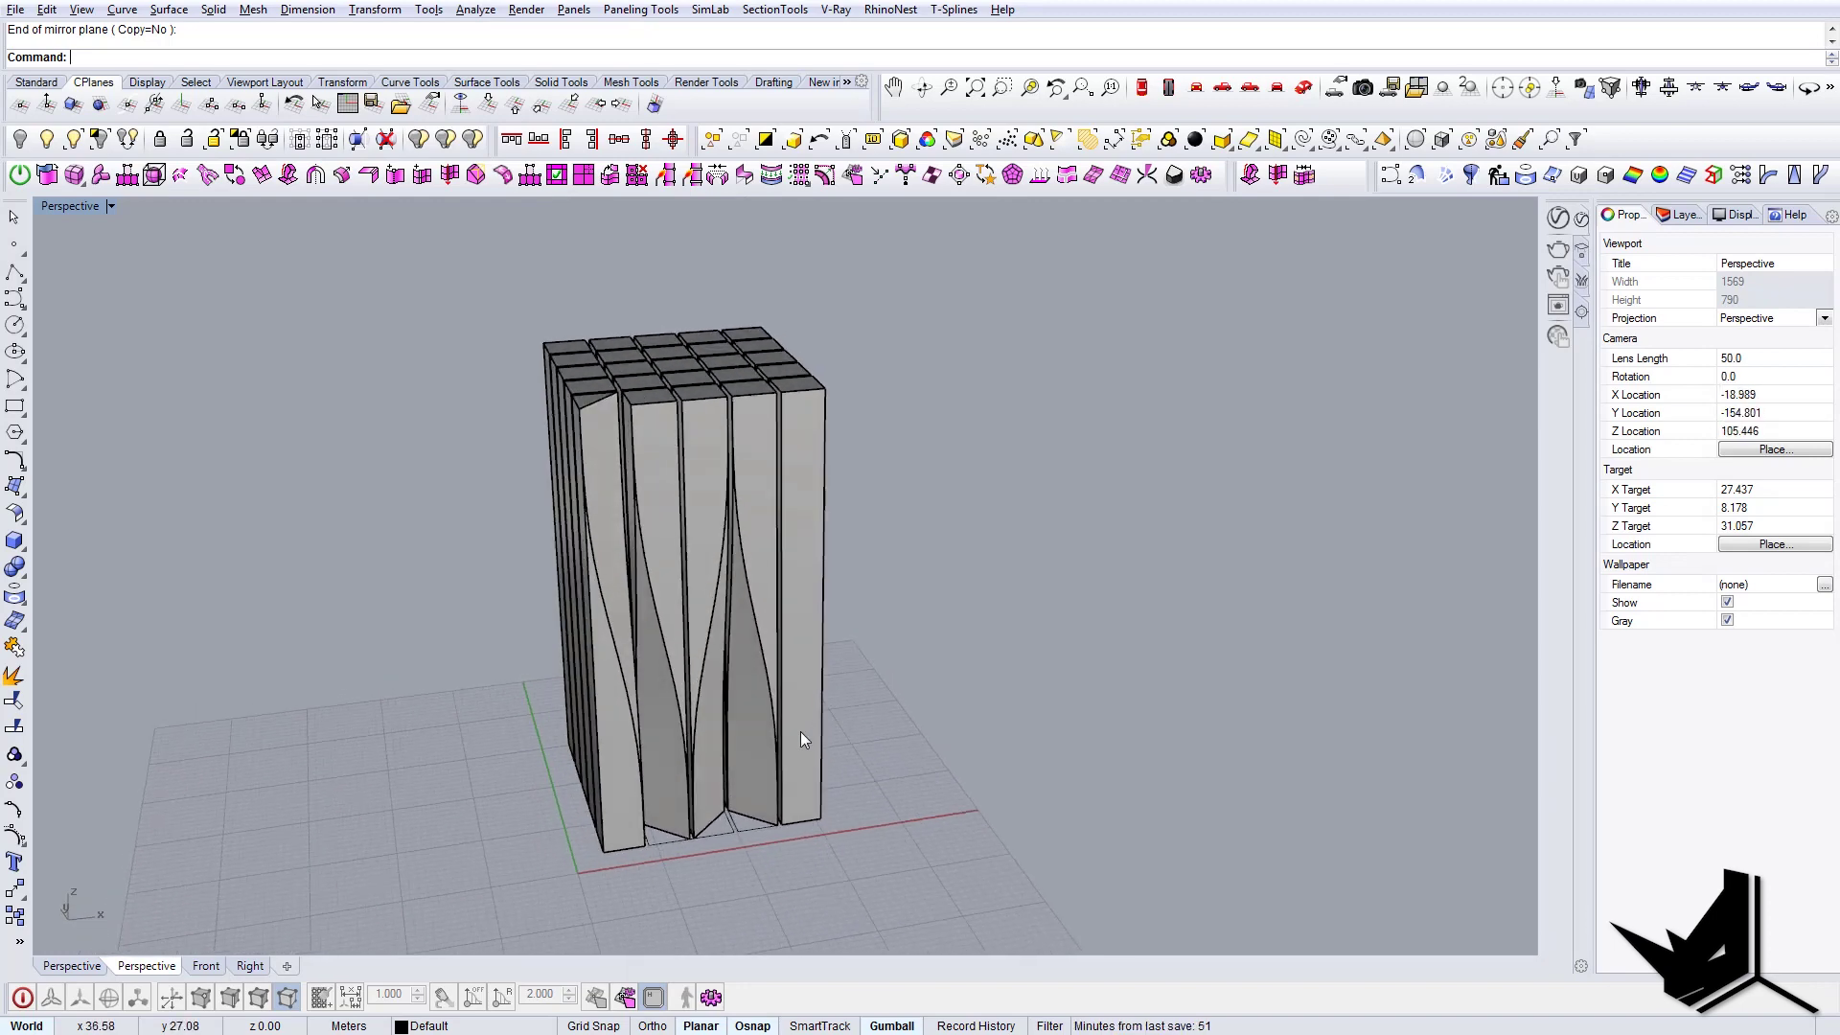
- Copy the third front column onto the fifth position at the end of the front row, matching their front base corners
scroll(799, 732, up, 5)
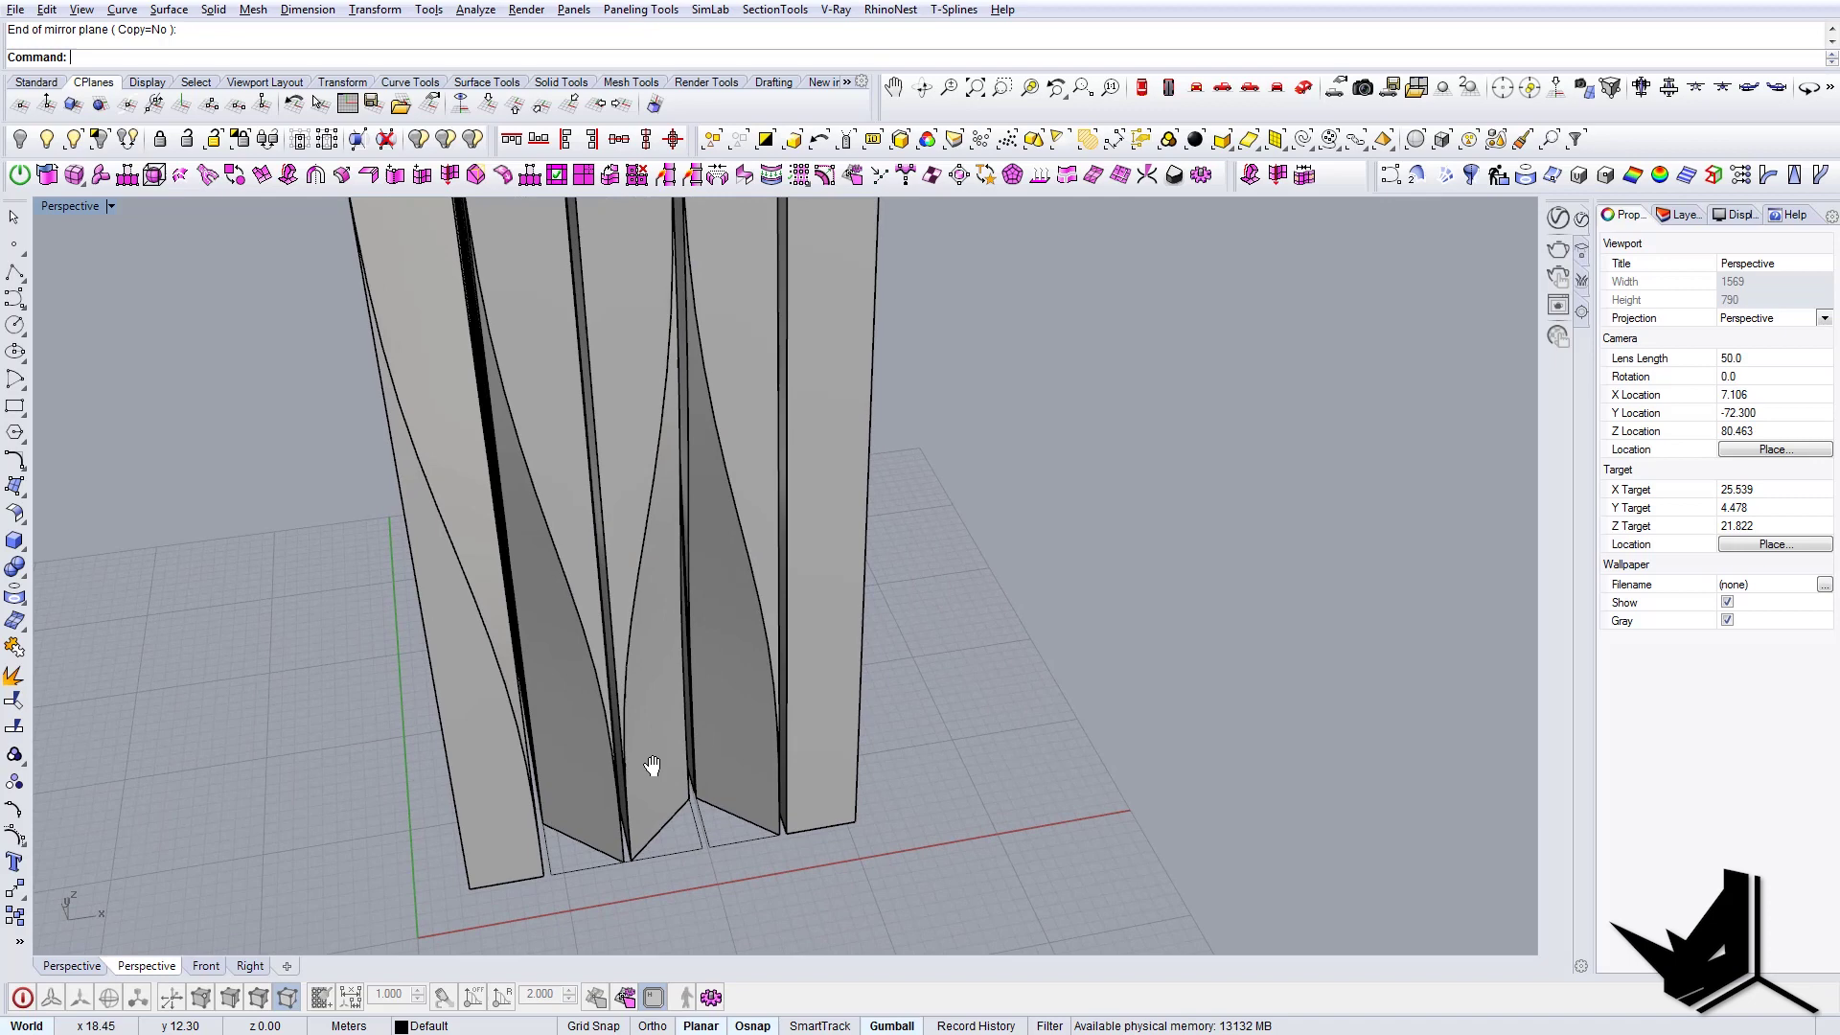
shift+right_drag(663, 774, 648, 775)
click(648, 775)
text(c)
key(Return)
click(619, 862)
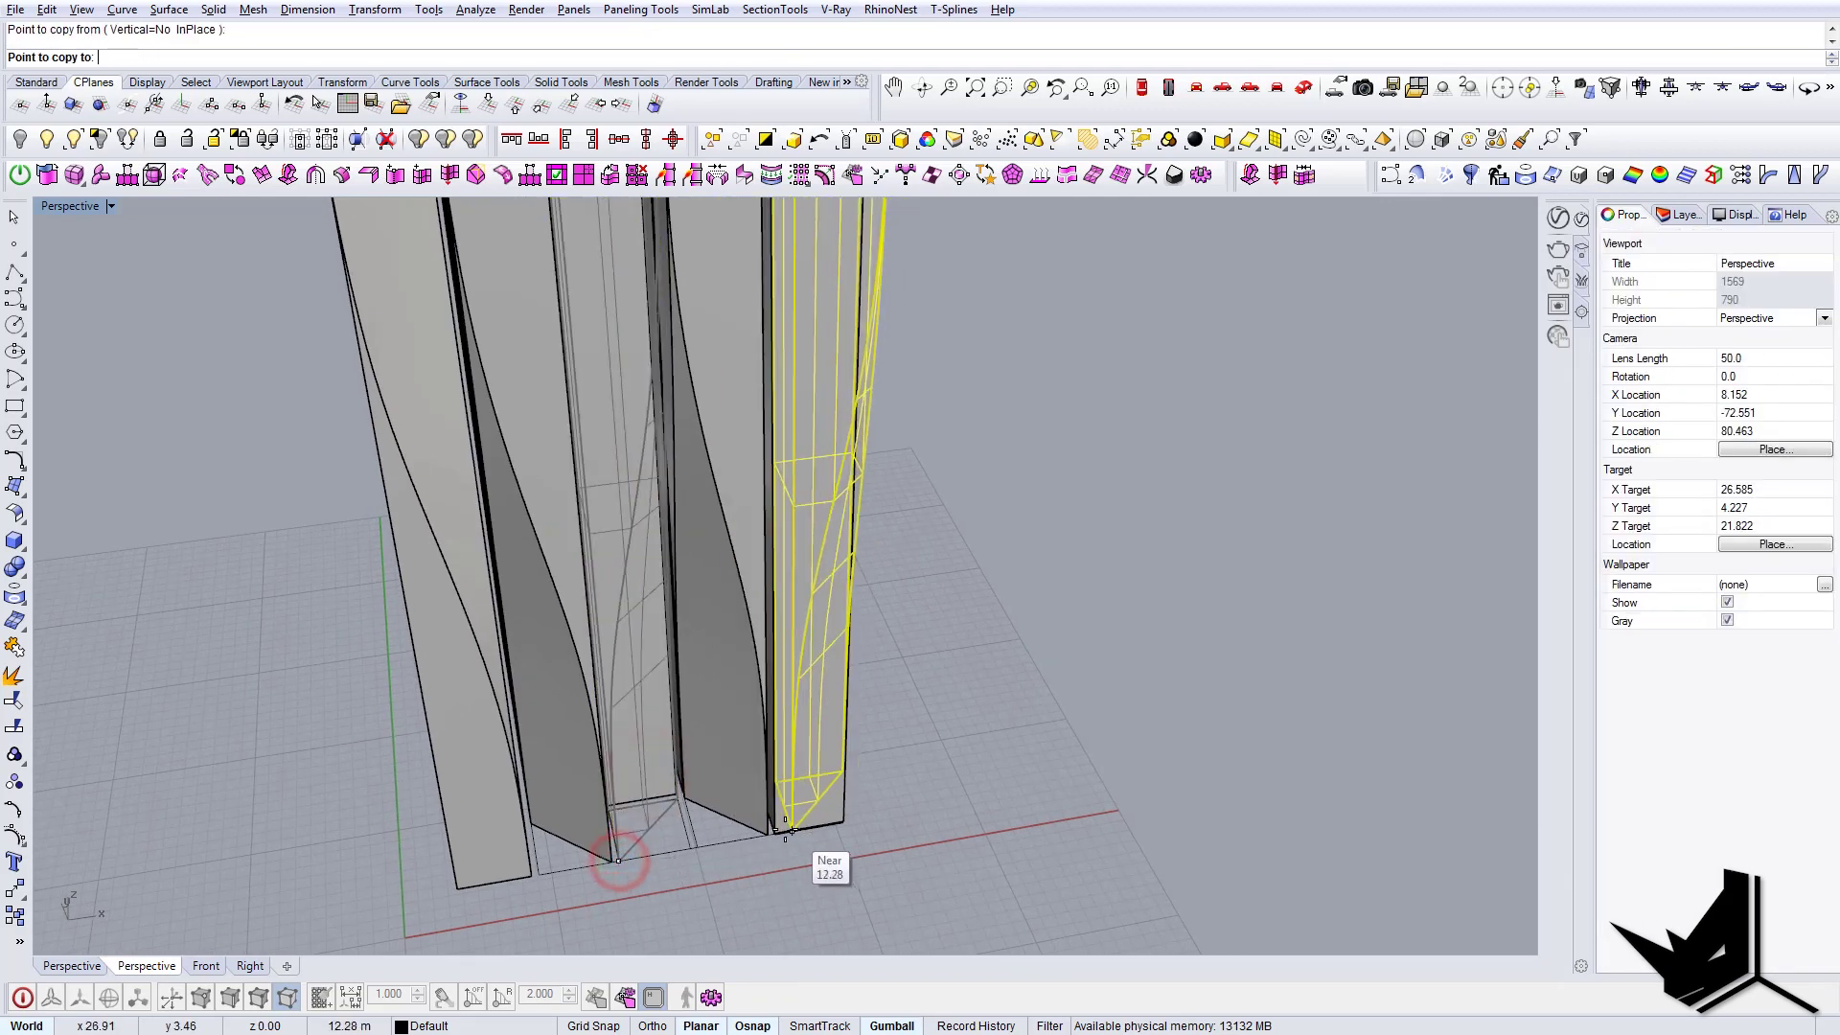
click(776, 834)
right_click(784, 834)
- Delete the plain fifth column that overlaps the new S-curve copy at the end of the front row
click(826, 798)
key(Delete)
scroll(826, 798, down, 5)
right_drag(832, 719, 854, 637)
click(814, 561)
right_drag(815, 560, 778, 677)
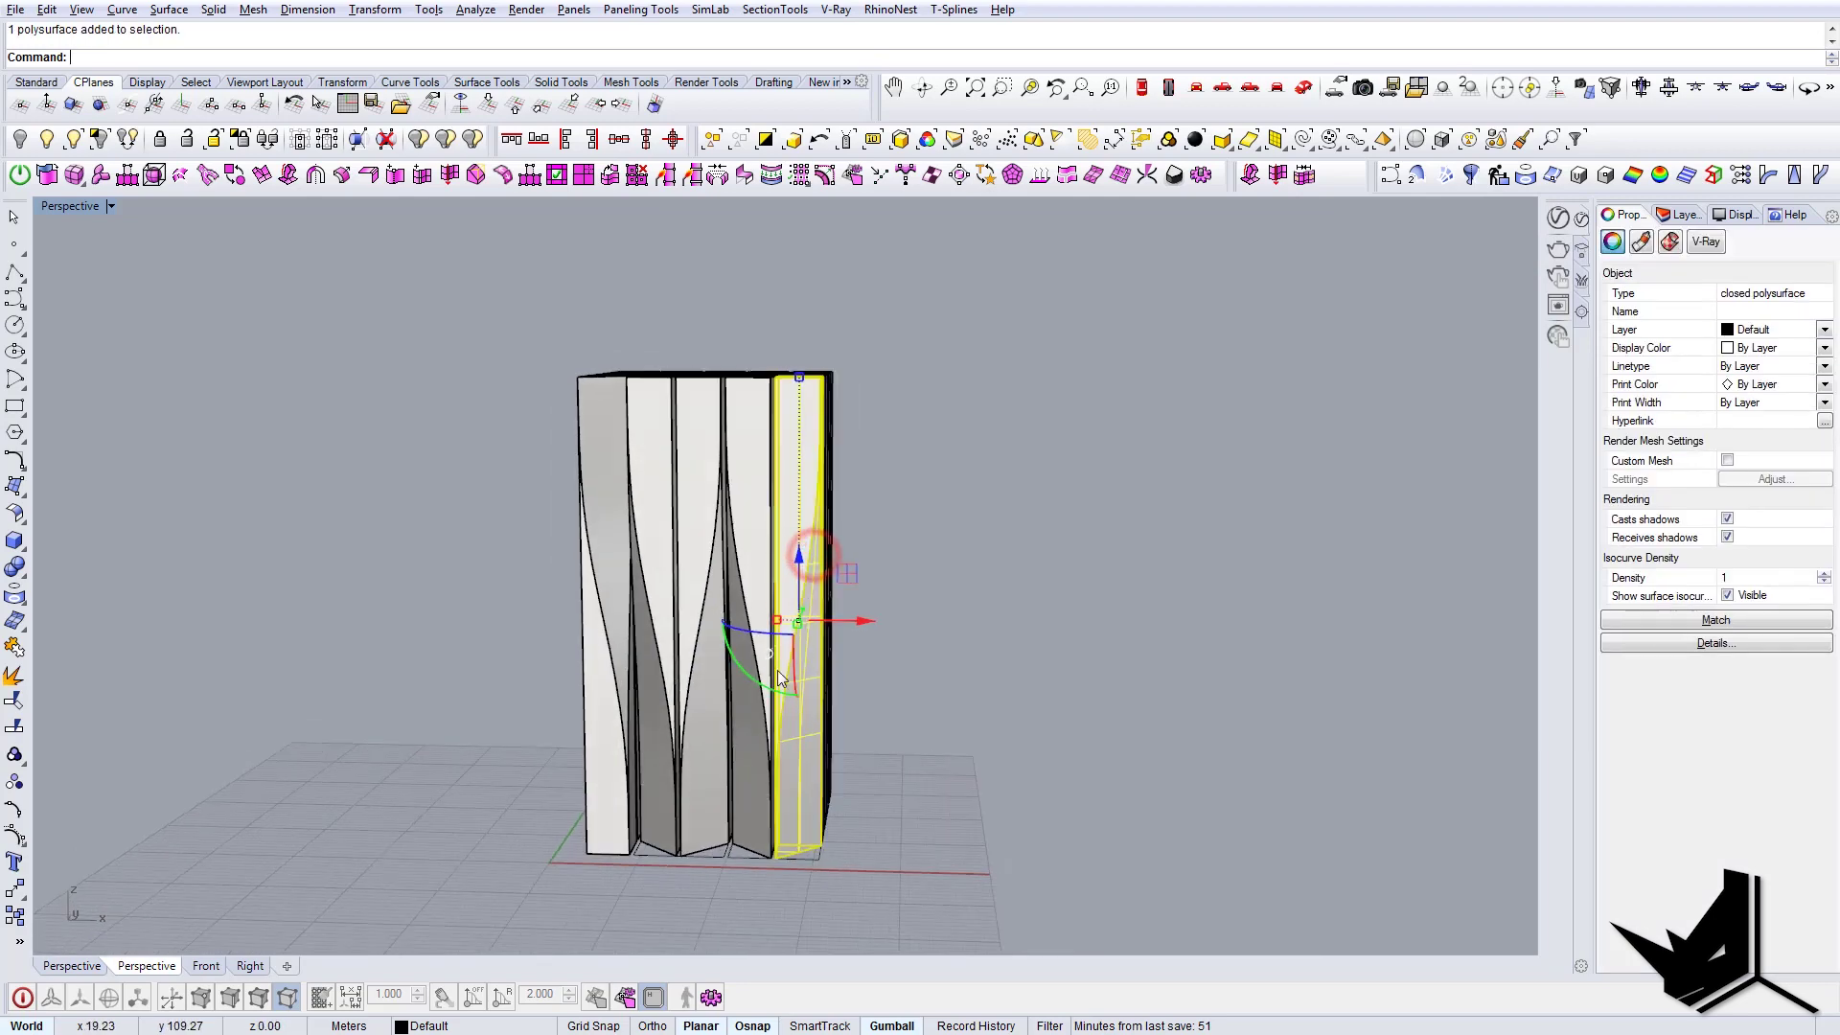
key(Escape)
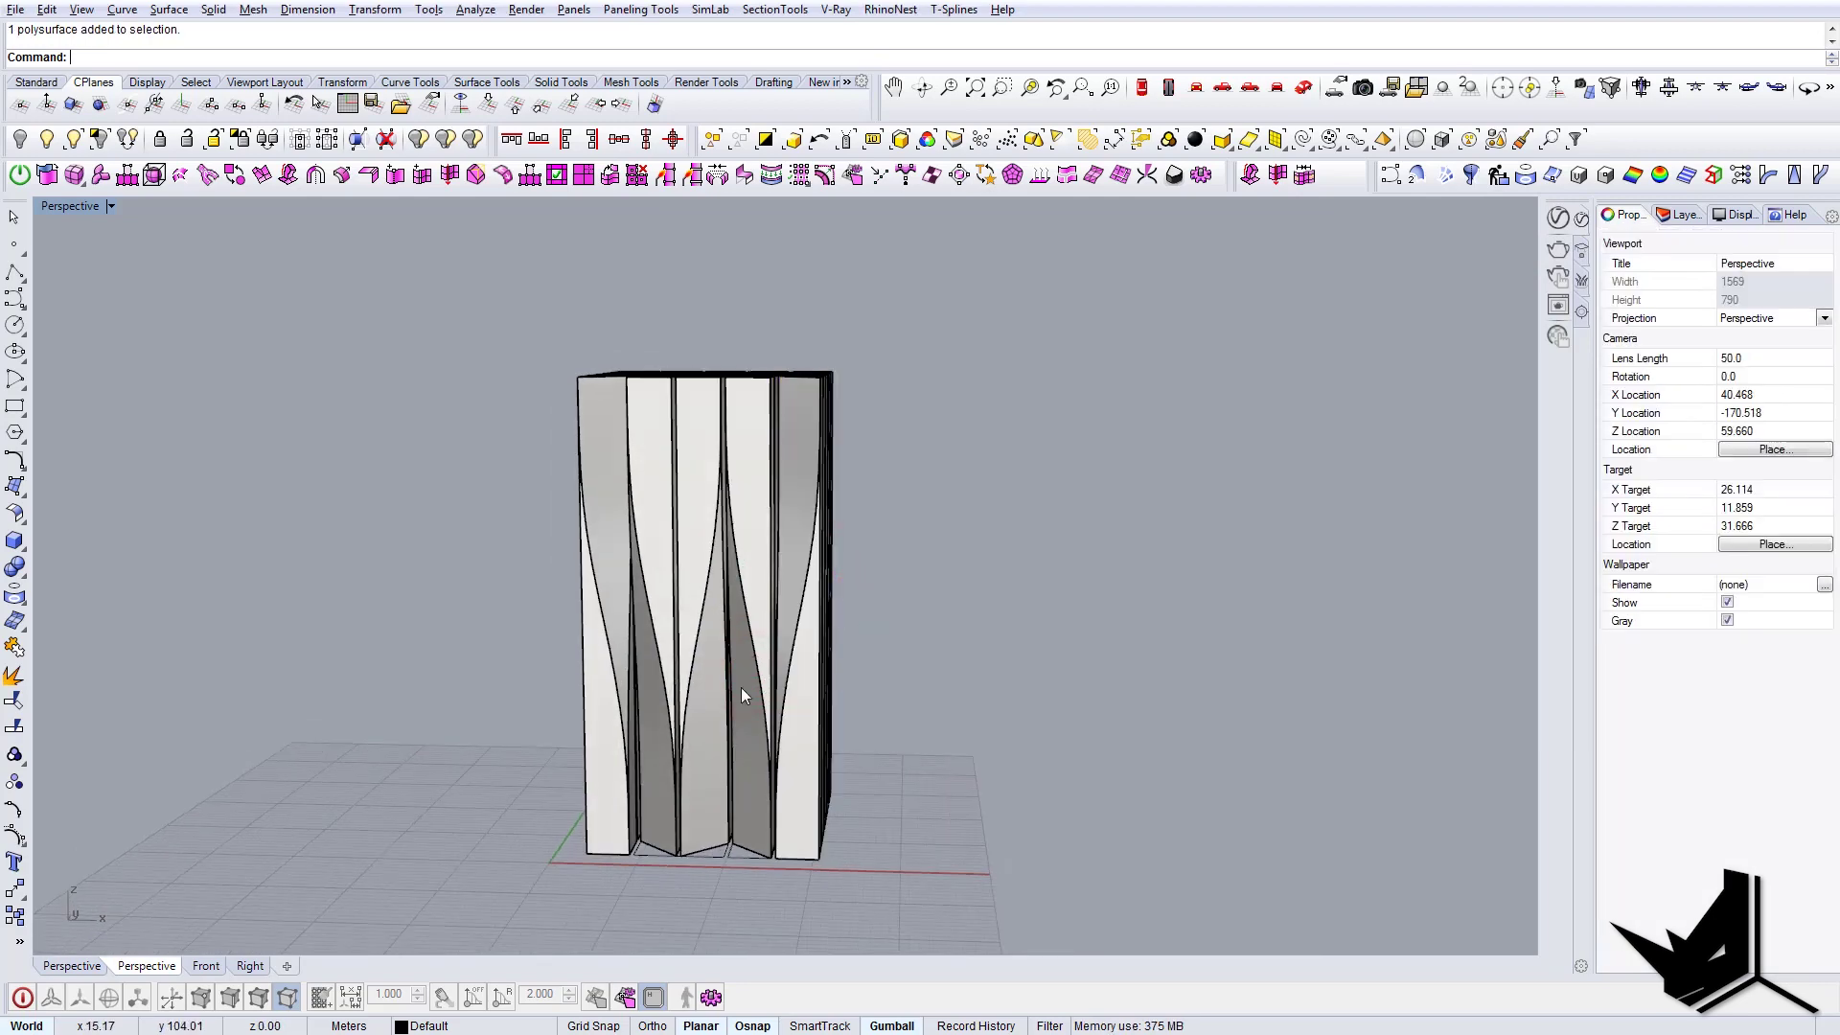
- Compare the finished front row of columns with the tower's reference photo
right_drag(779, 687, 907, 680)
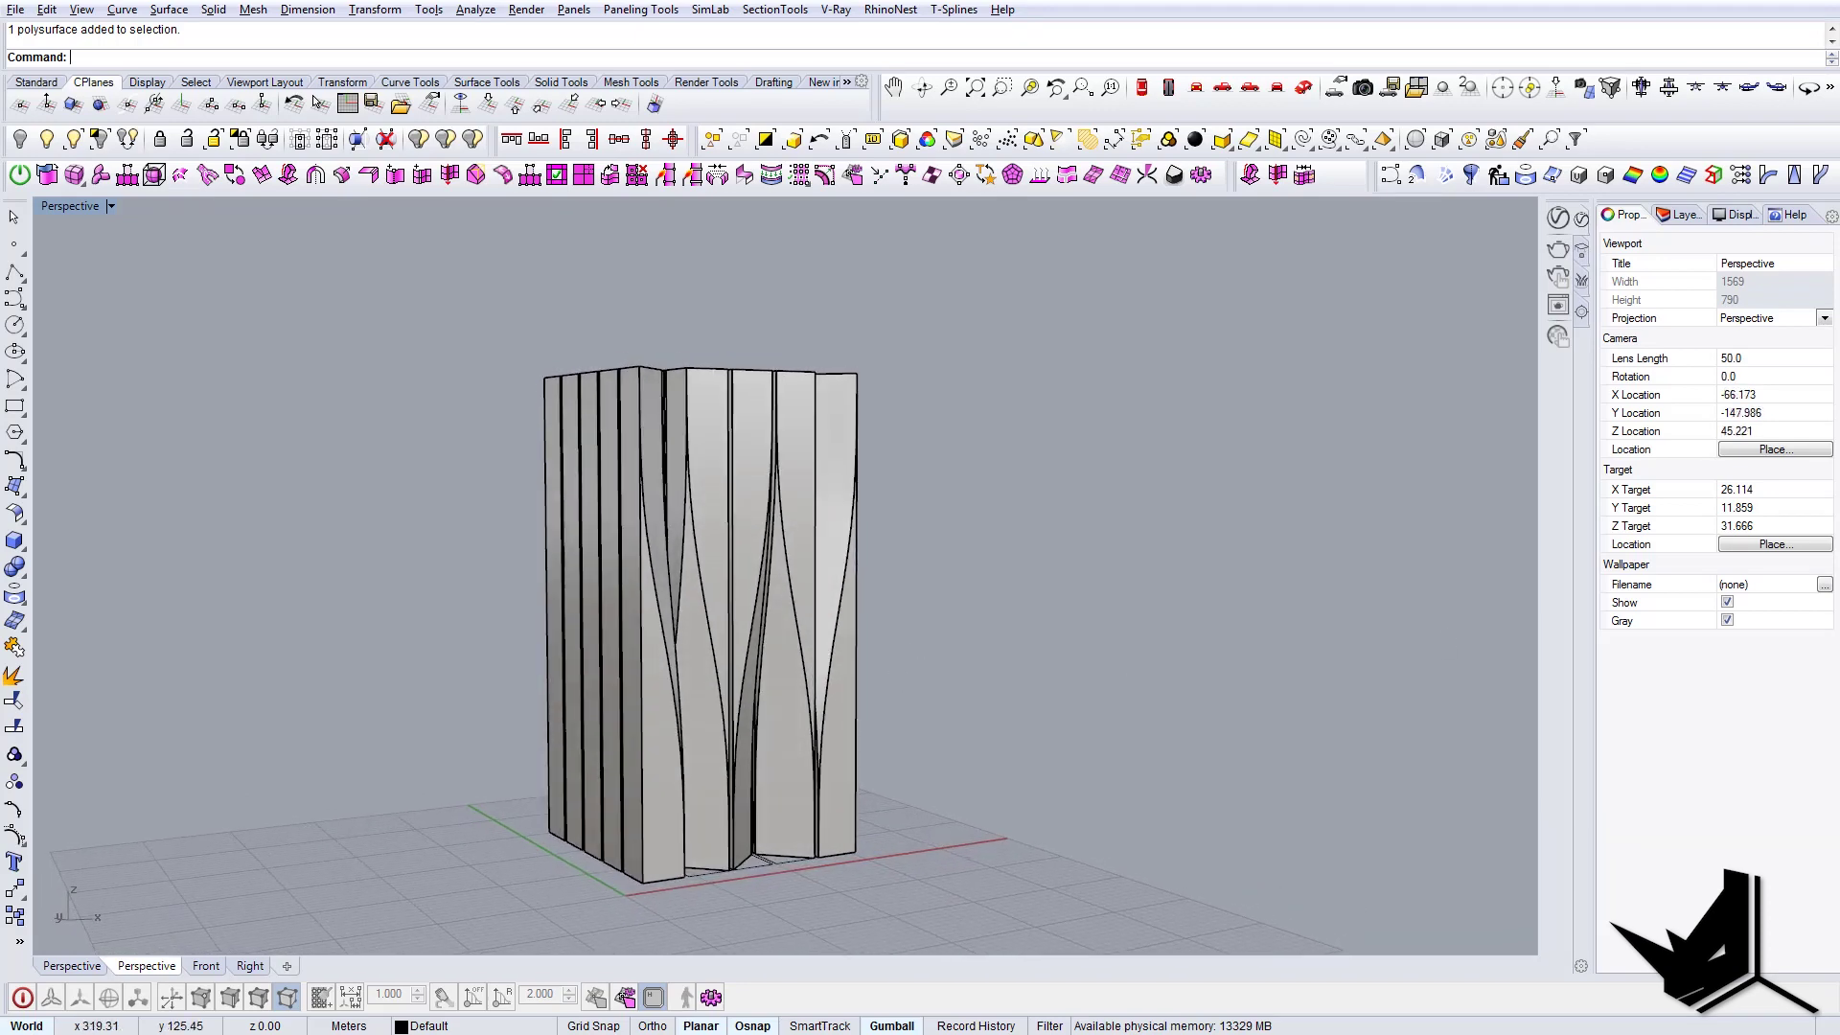
drag(1839, 820, 1164, 228)
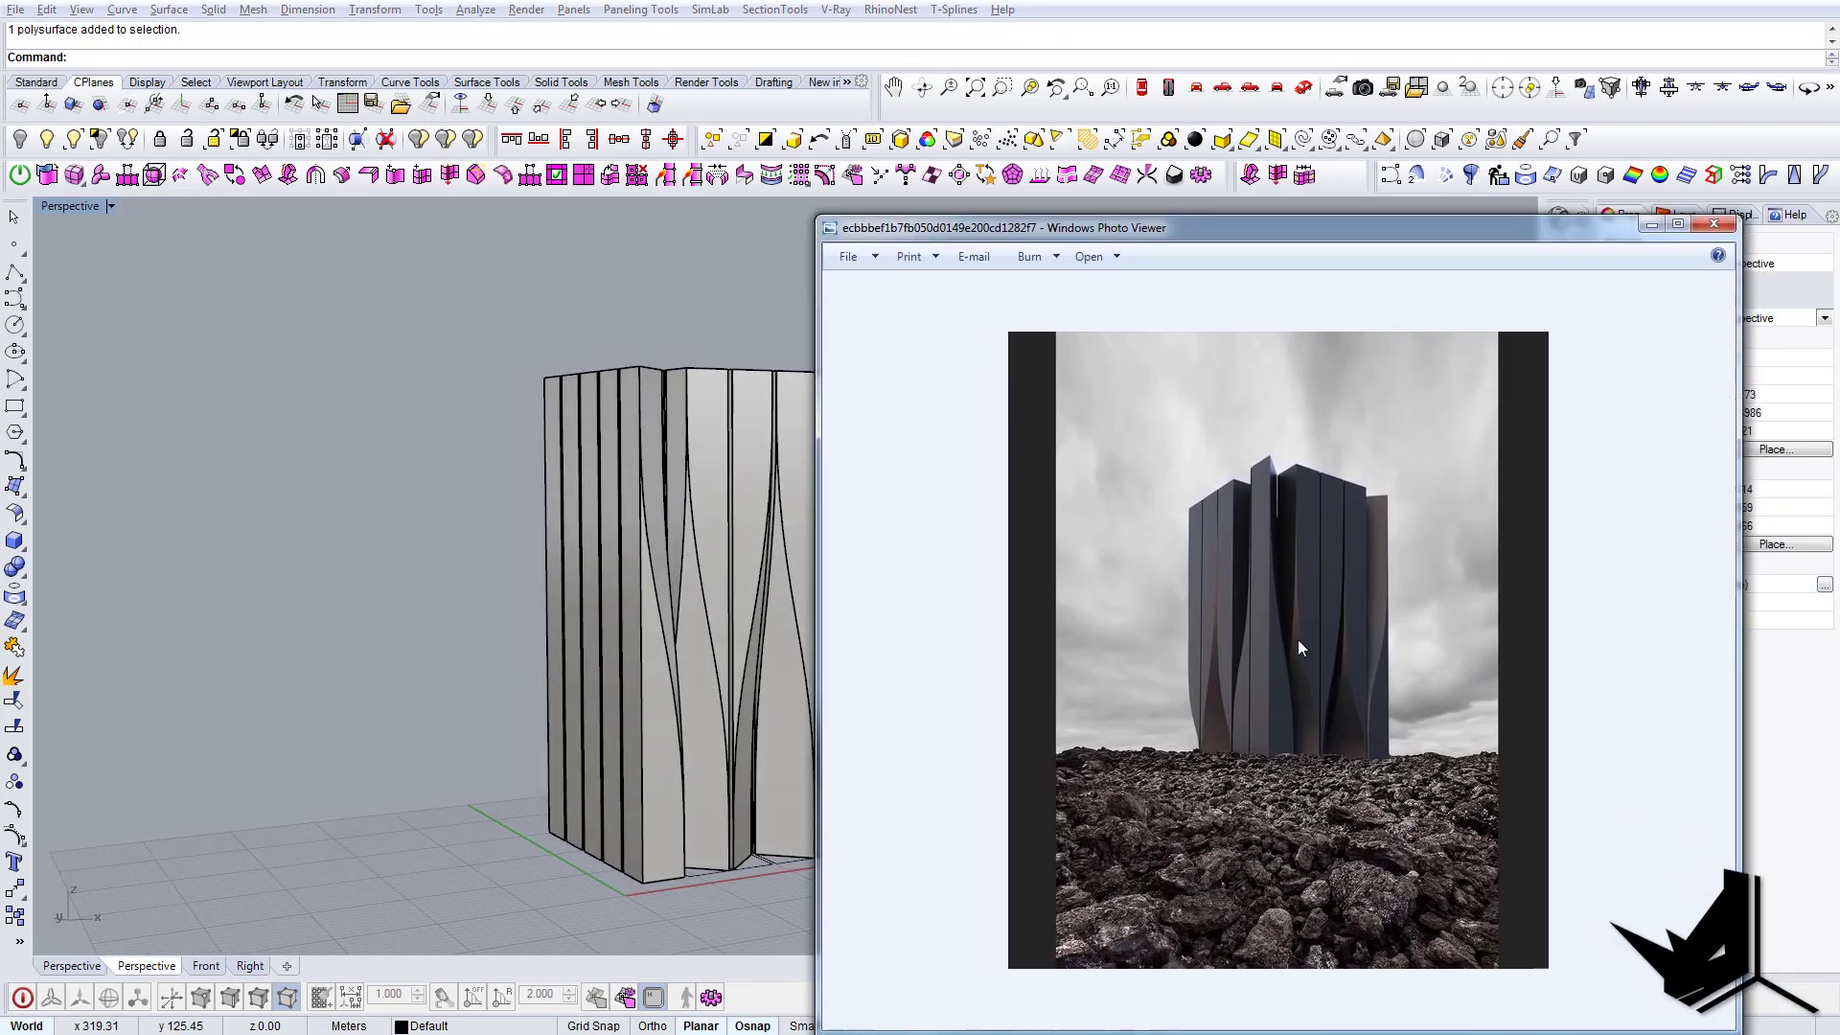
drag(1307, 231, 1839, 287)
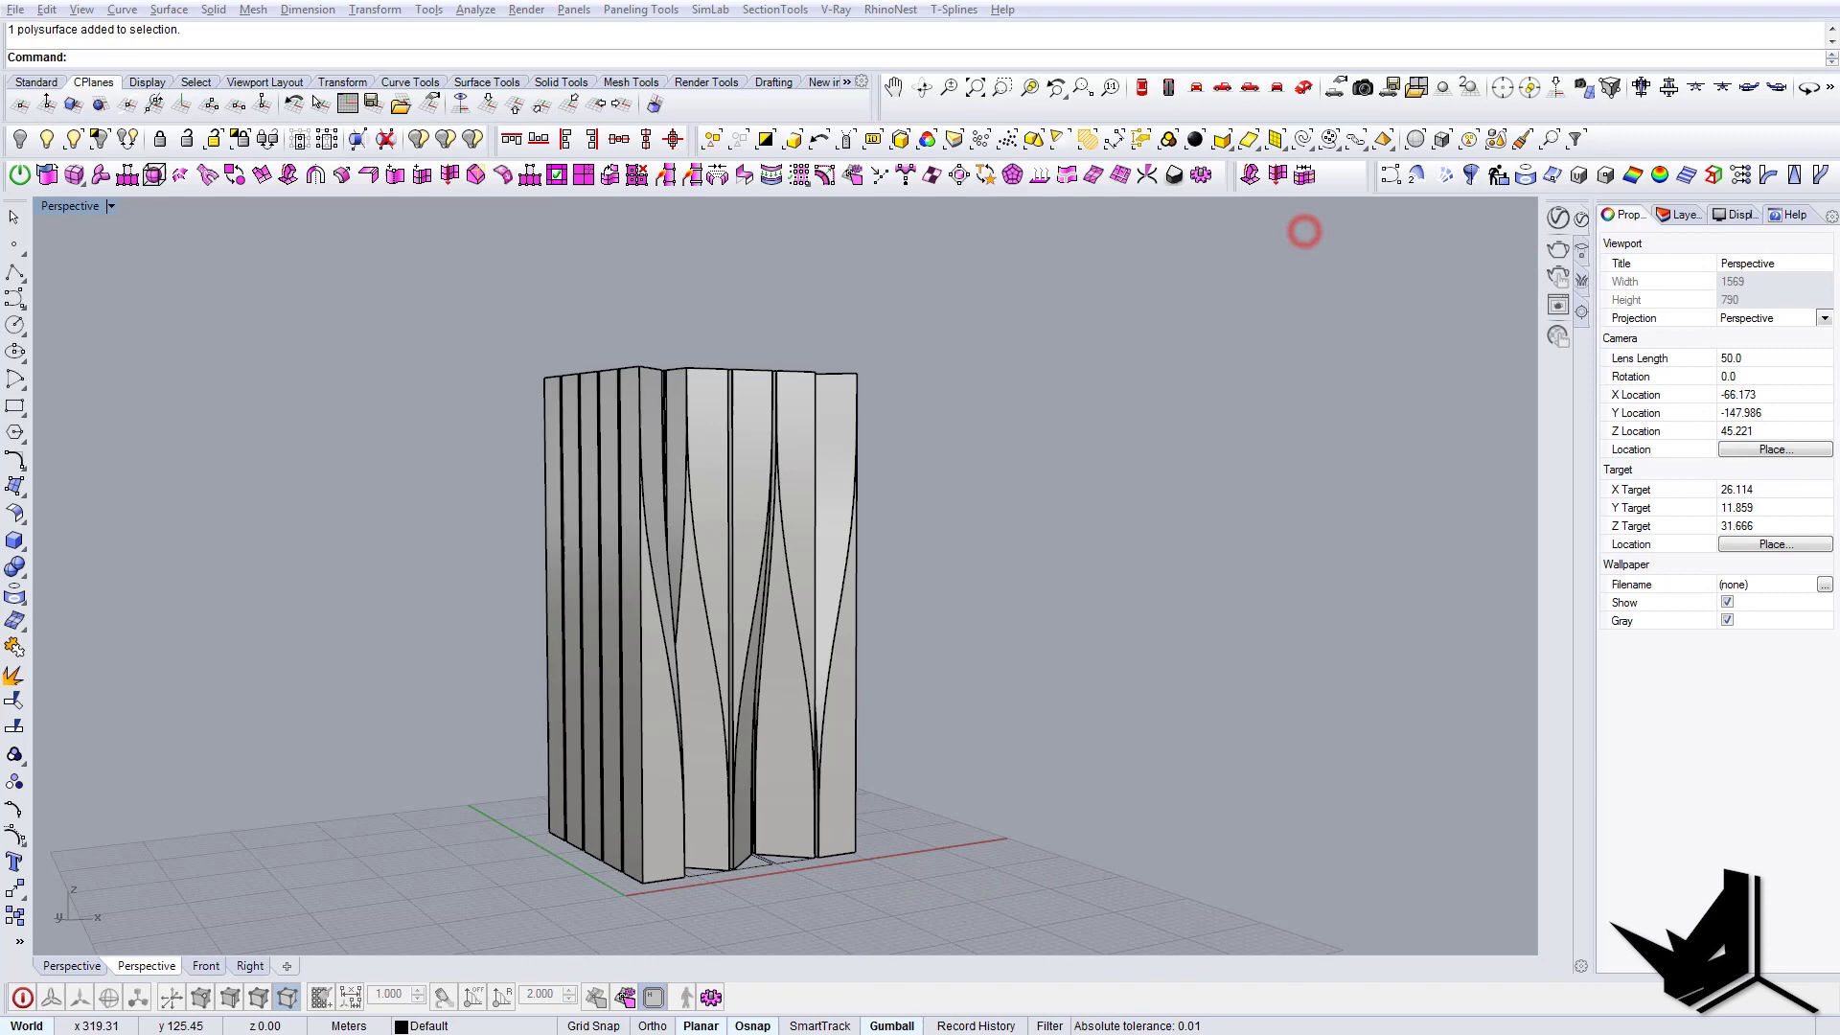
- Orient a copy of the corner column onto the second position in the adjacent side row, with Copy=Yes and Scale=No
right_drag(717, 584, 826, 710)
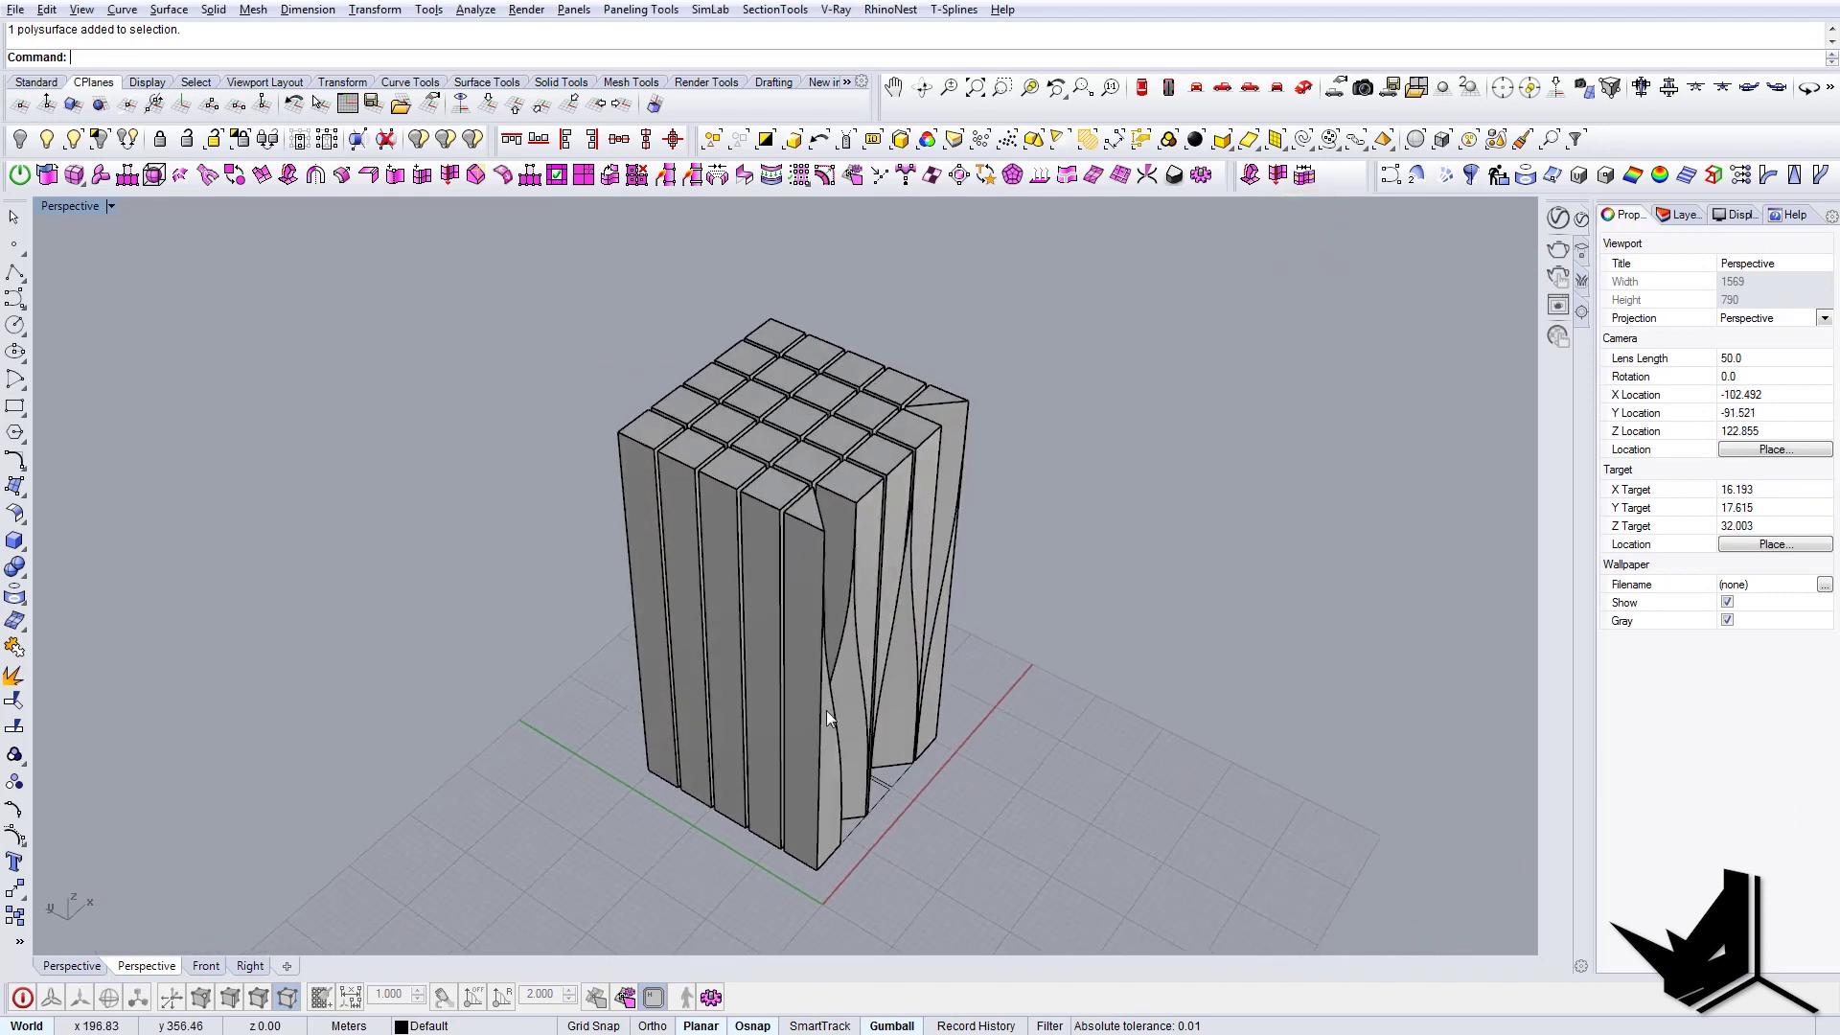
scroll(823, 776, up, 4)
mouse_move(820, 784)
right_down()
mouse_move(604, 732)
mouse_move(786, 796)
right_up()
click(798, 804)
text(Orient)
key(Return)
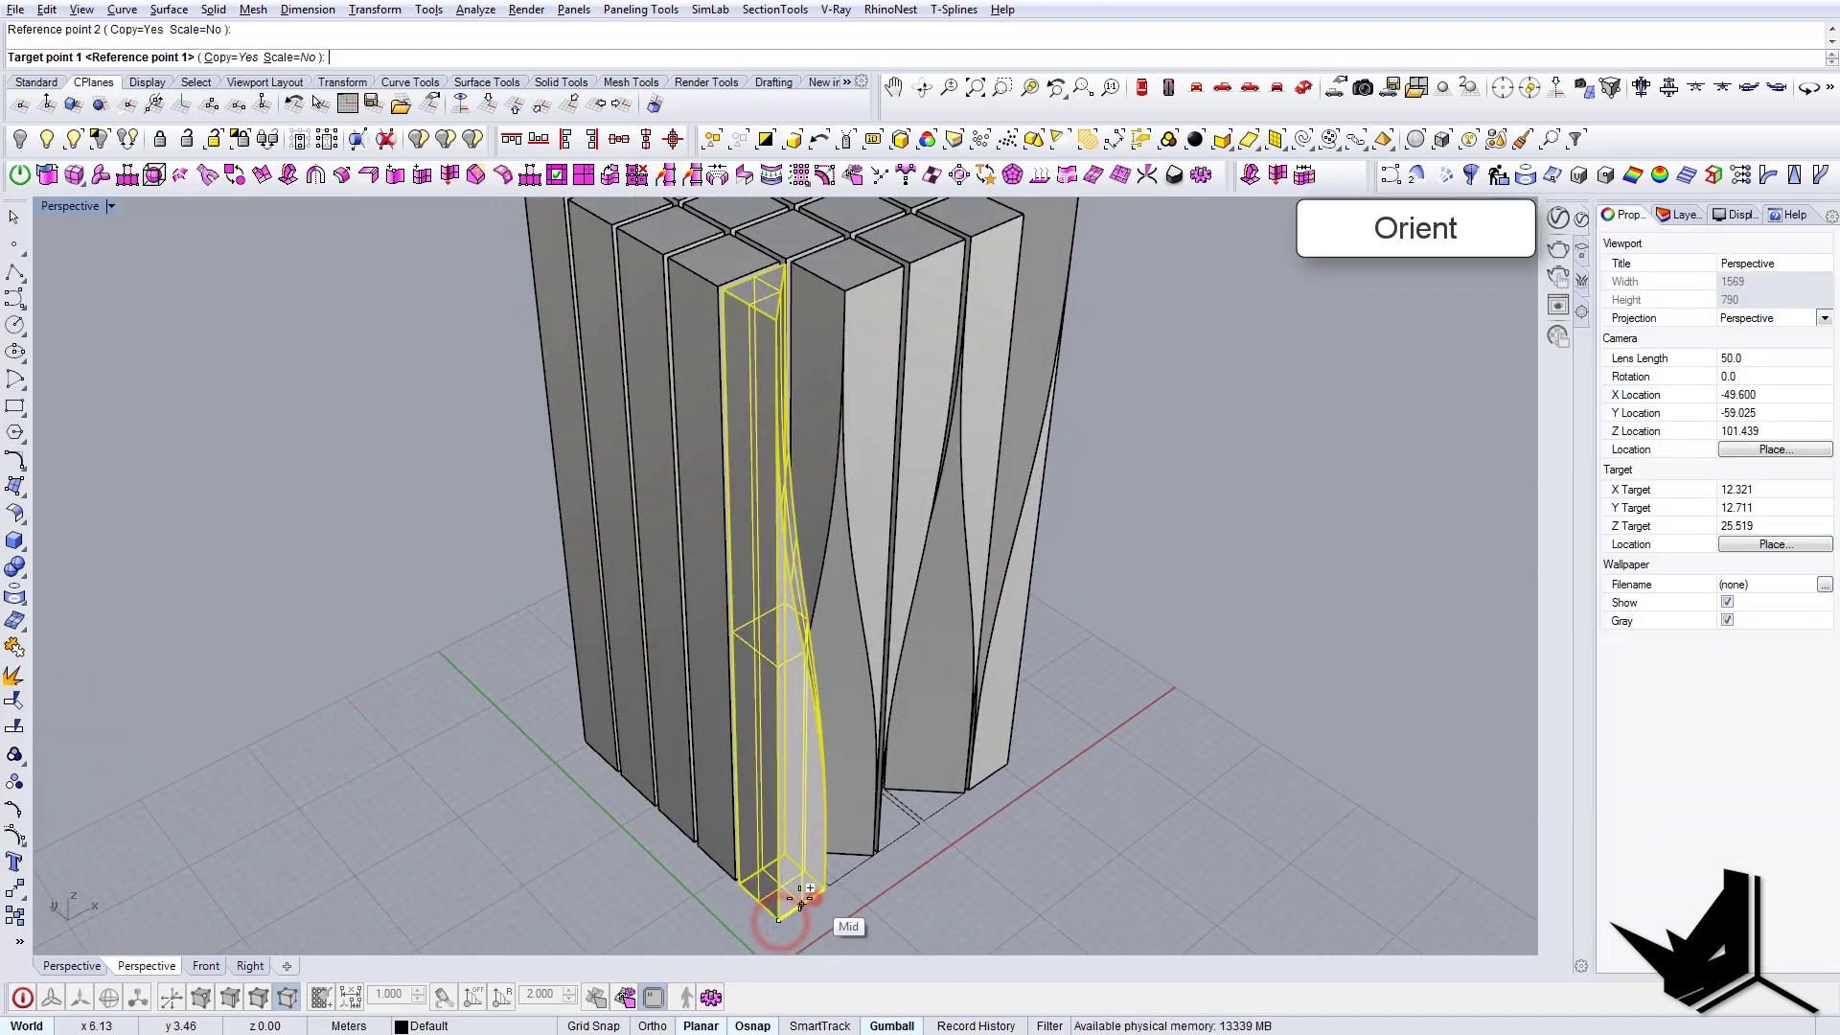
scroll(696, 848, up, 5)
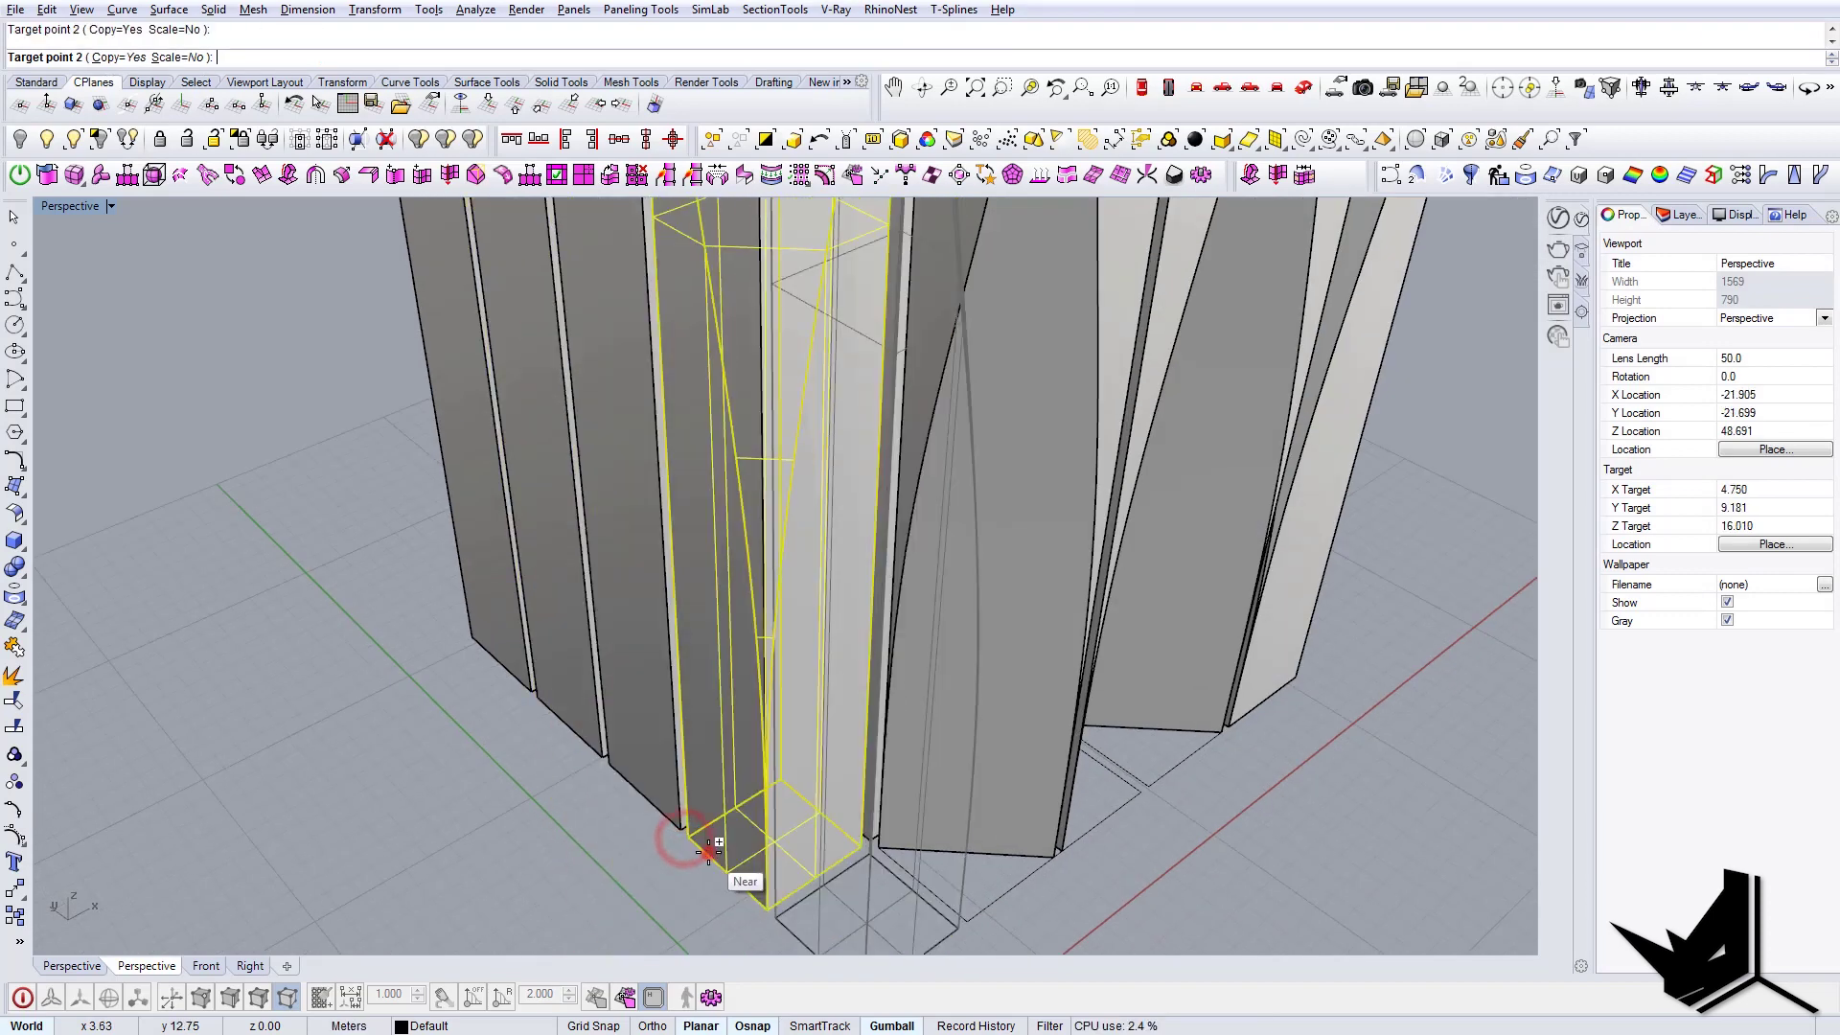
click(708, 853)
- Delete the plain second column in the side row that overlaps the oriented copy
right_drag(750, 860, 764, 865)
click(762, 711)
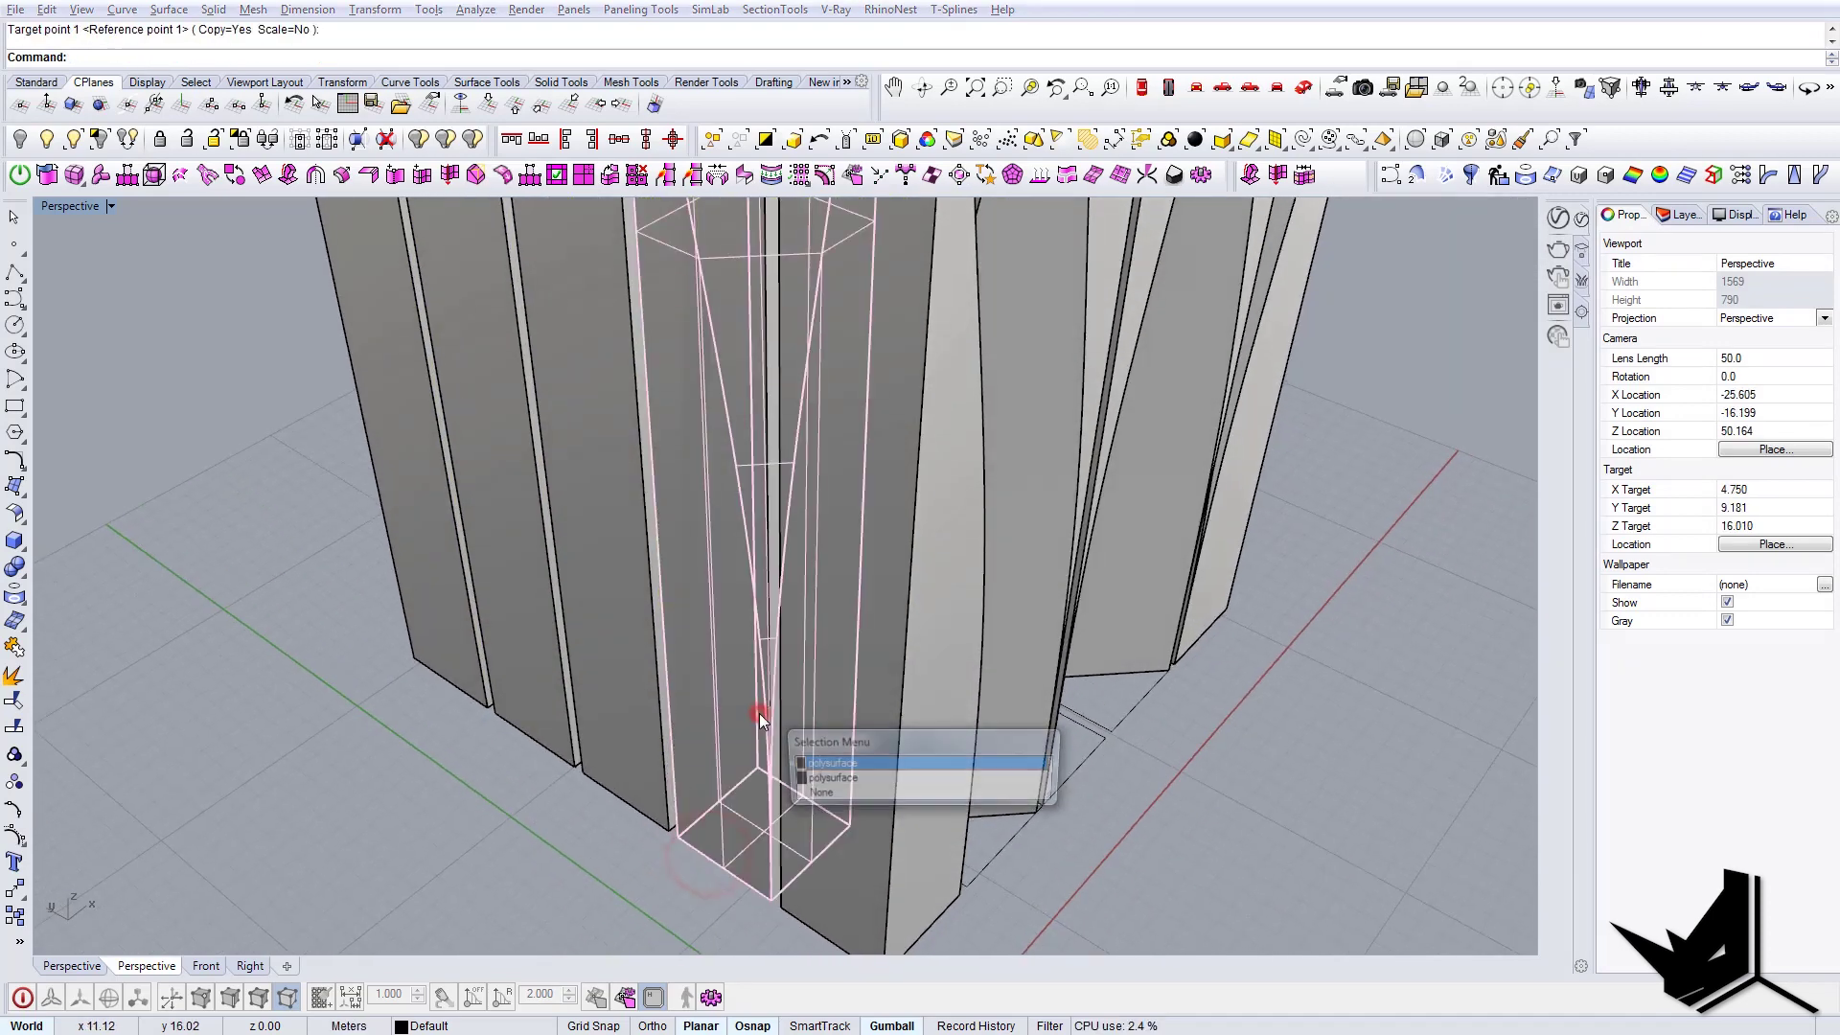
click(842, 782)
key(Delete)
scroll(830, 778, down, 4)
right_drag(838, 780, 796, 768)
- Mirror the second side column in place through the midpoints of its footprint's outer and inner edges, with Copy=No
click(795, 768)
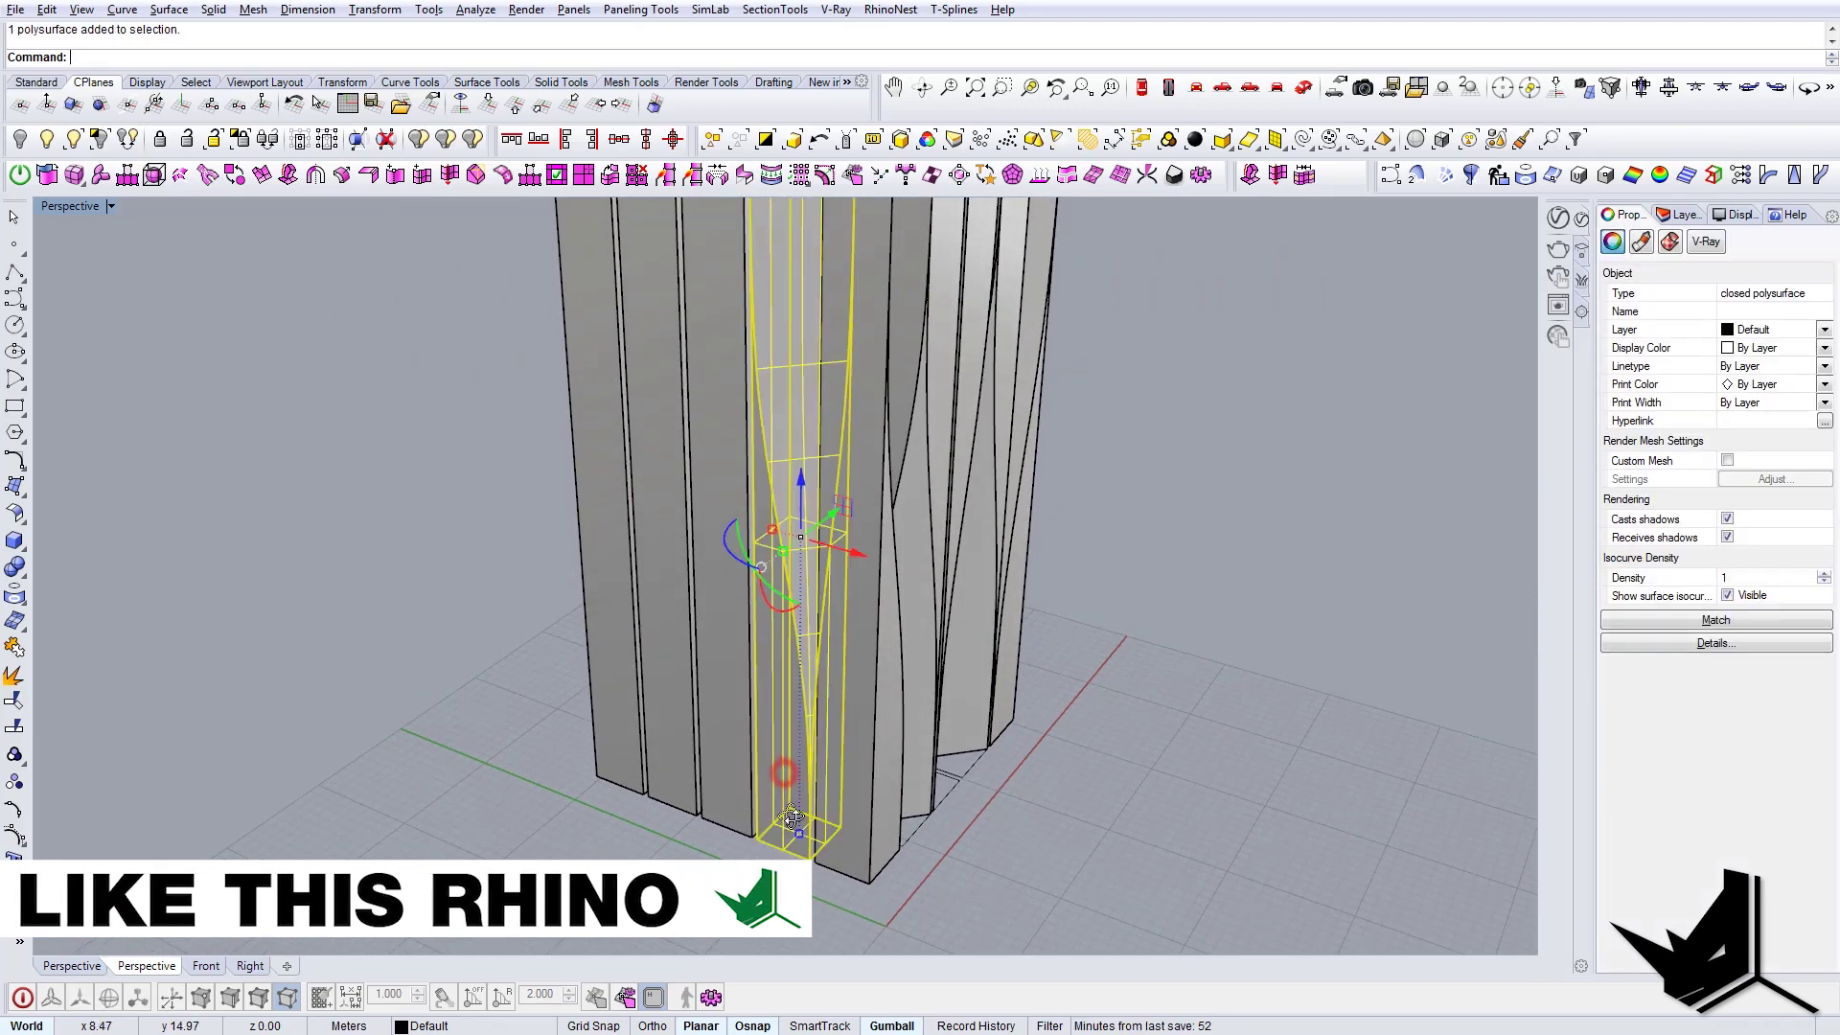
right_click(801, 836)
scroll(795, 842, up, 5)
click(774, 814)
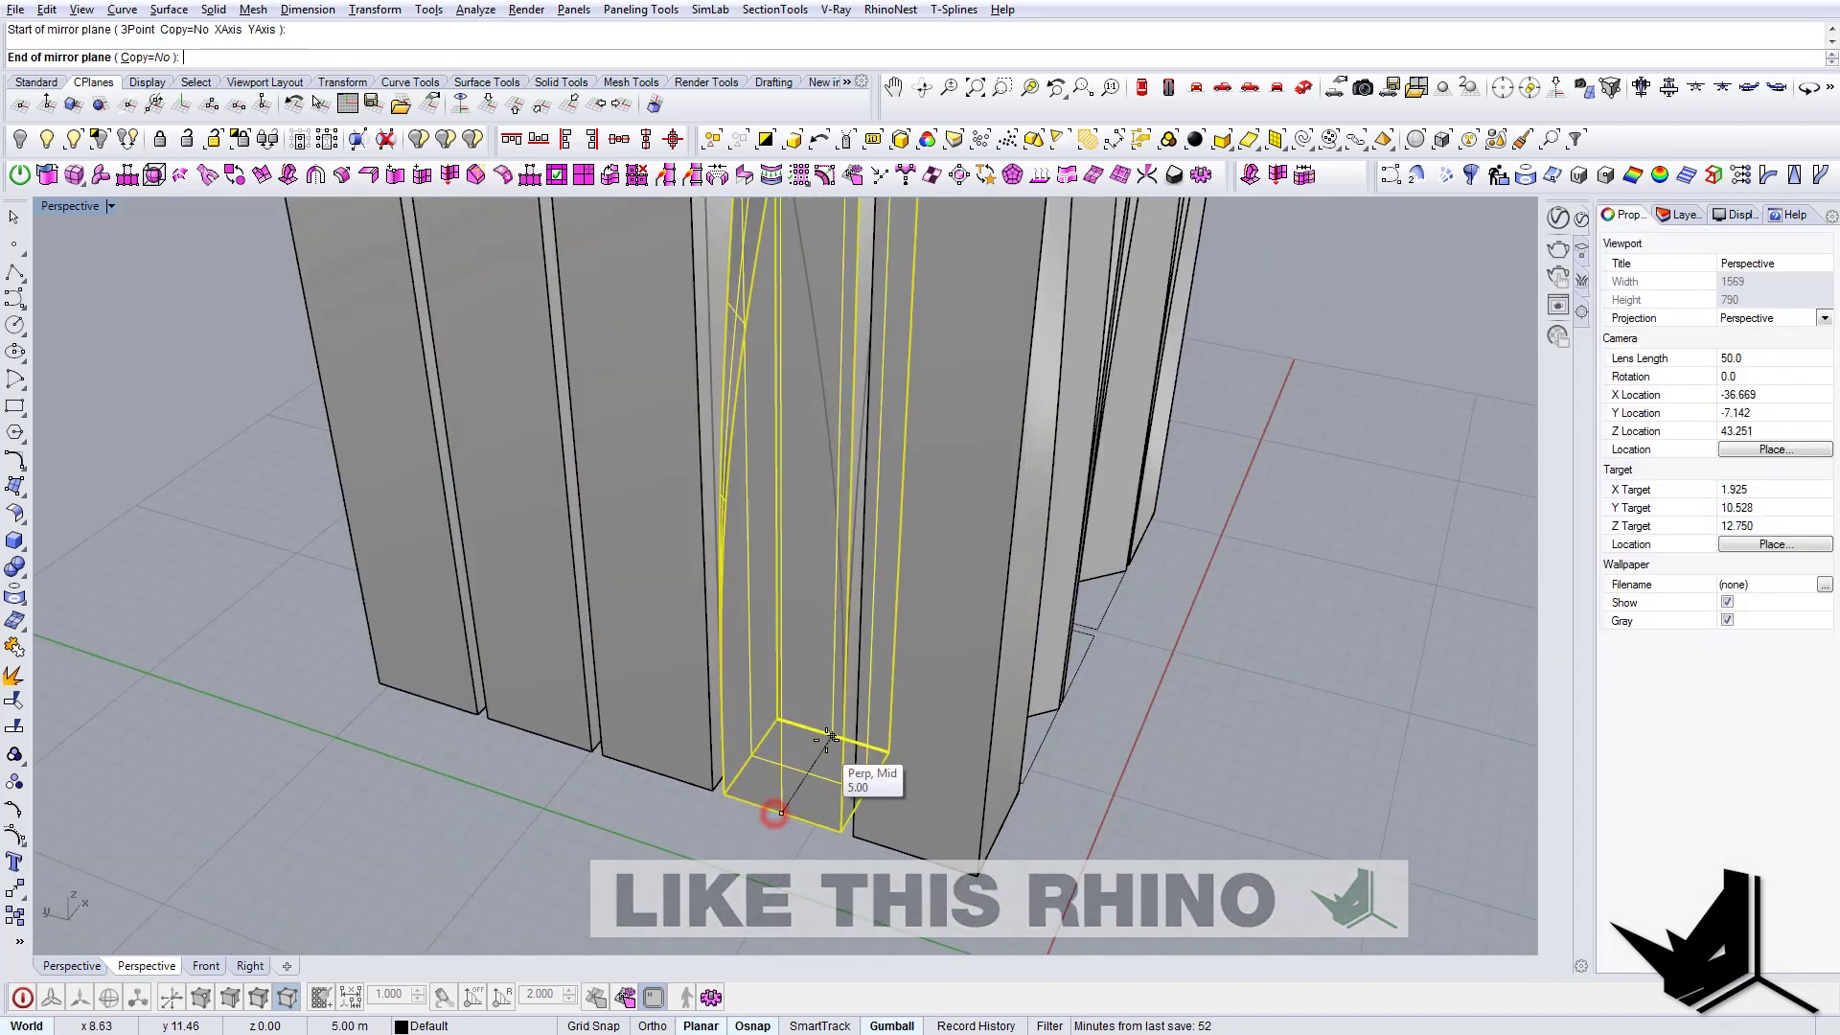
click(831, 735)
scroll(831, 735, down, 5)
right_drag(825, 743, 744, 663)
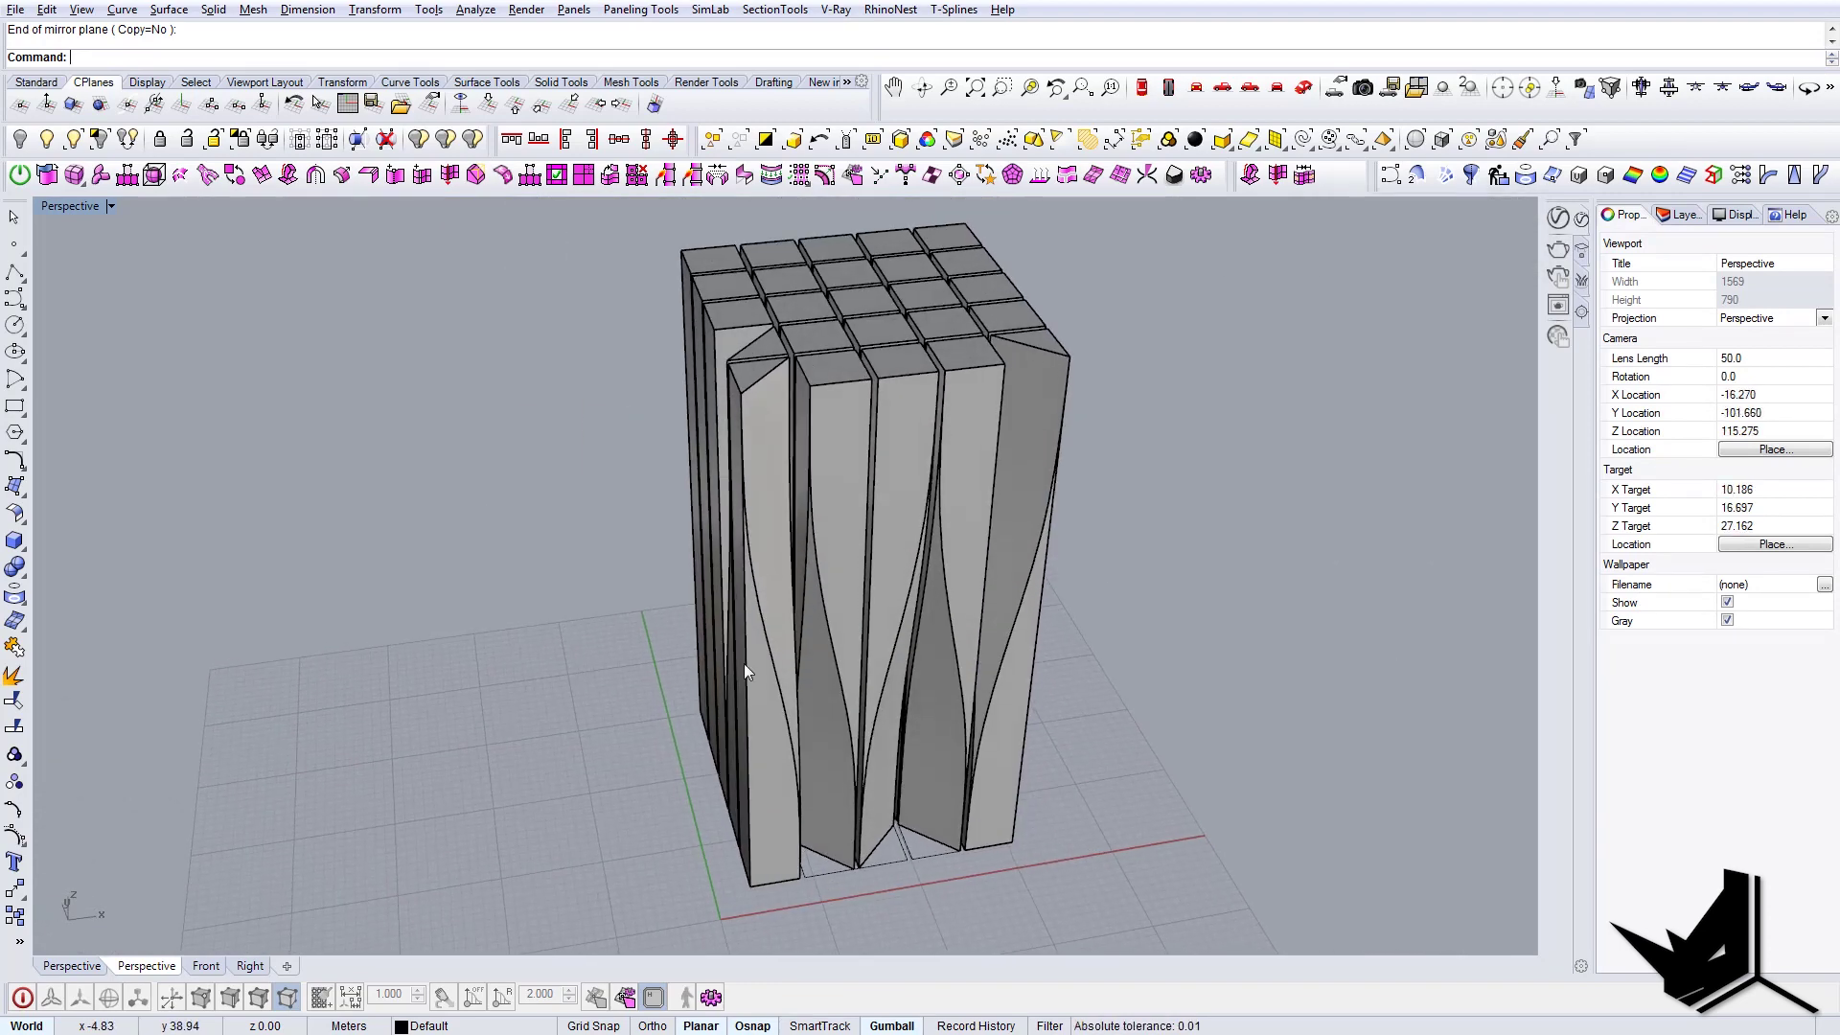
- Orient a copy of the fourth front column onto the side row's third footprint, matching two outer base corners, with Copy=Yes and Scale=No
click(941, 649)
text(Ori)
key(Return)
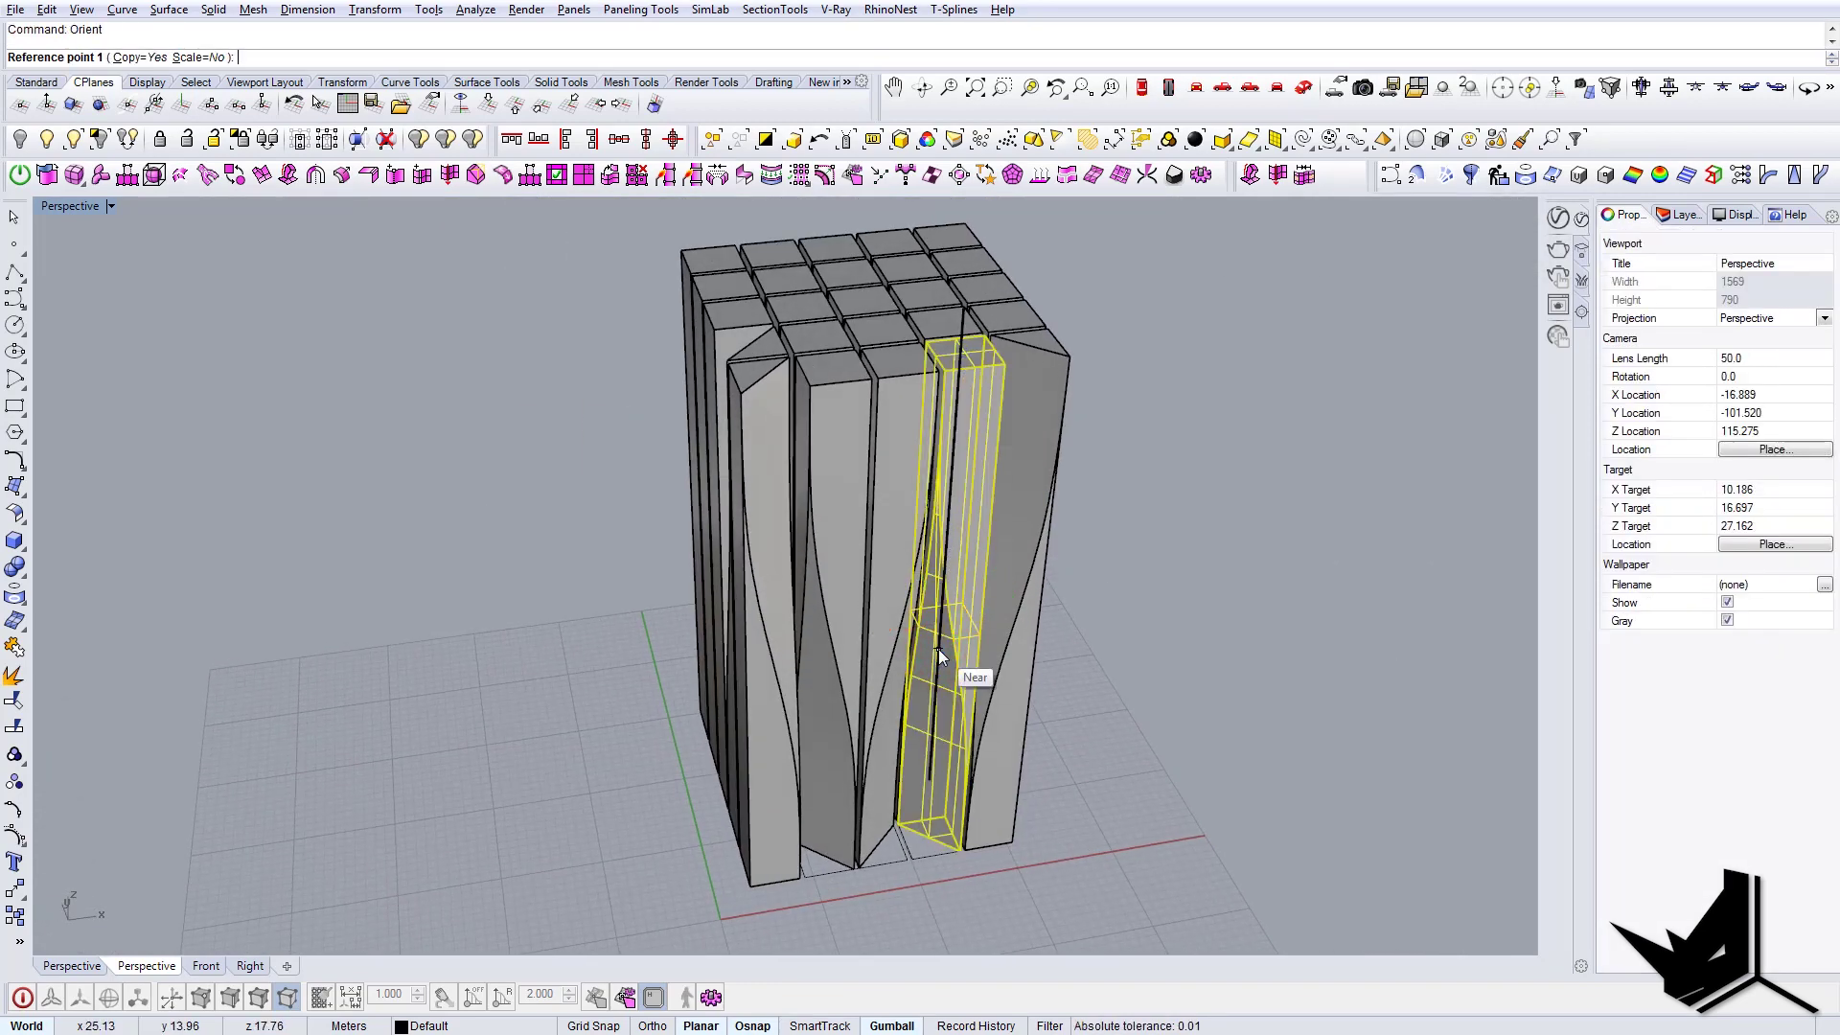
scroll(980, 776, up, 5)
click(973, 886)
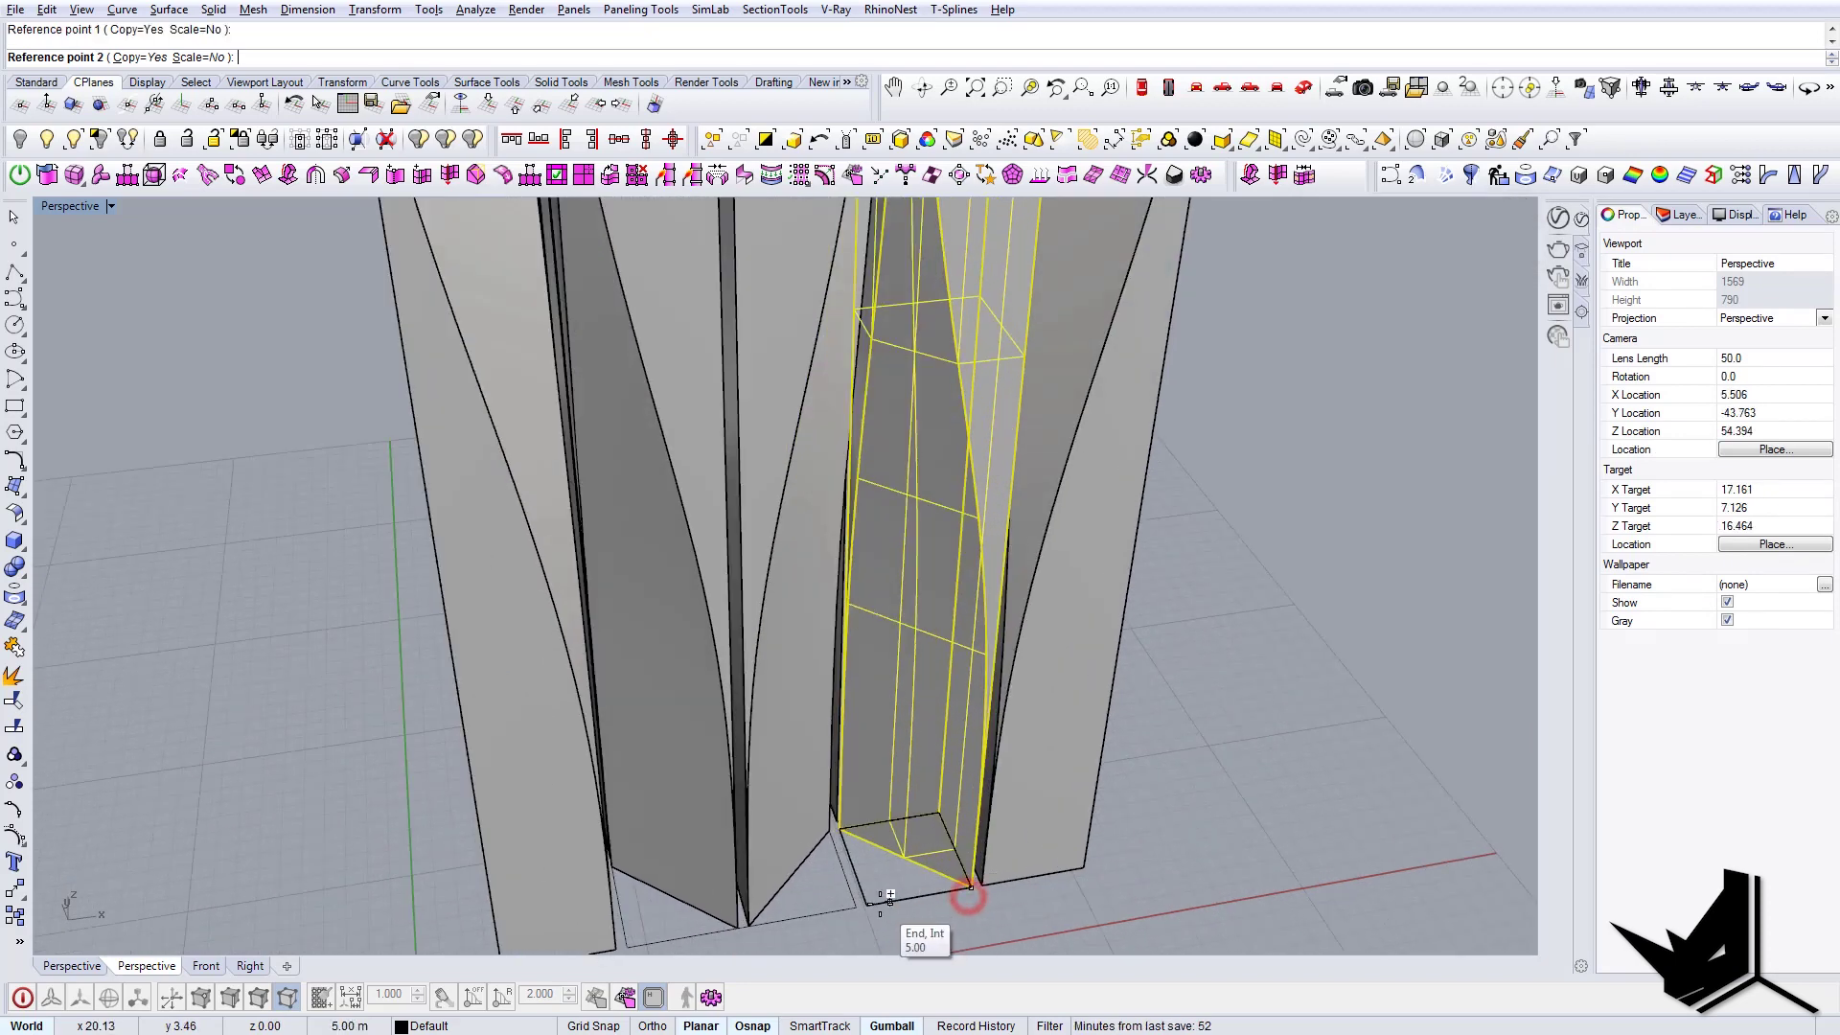
scroll(896, 891, down, 5)
right_drag(883, 895, 772, 871)
scroll(767, 844, up, 5)
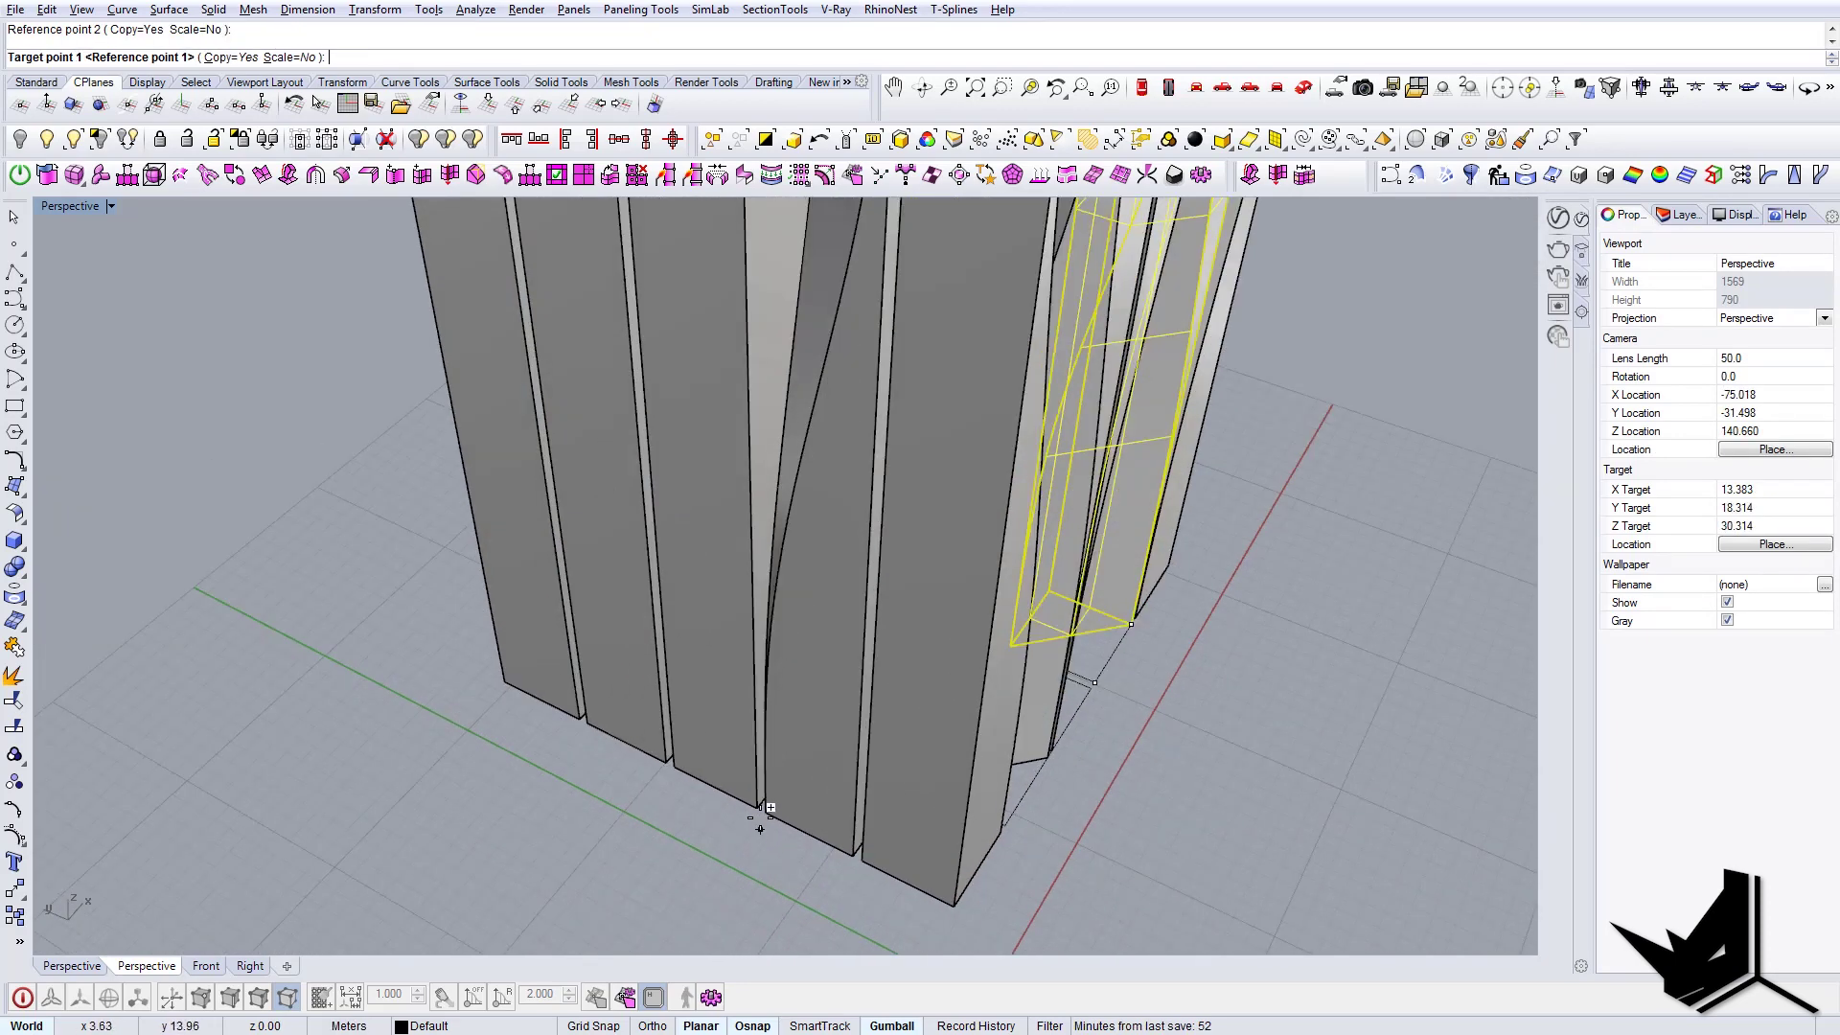
click(760, 805)
click(669, 777)
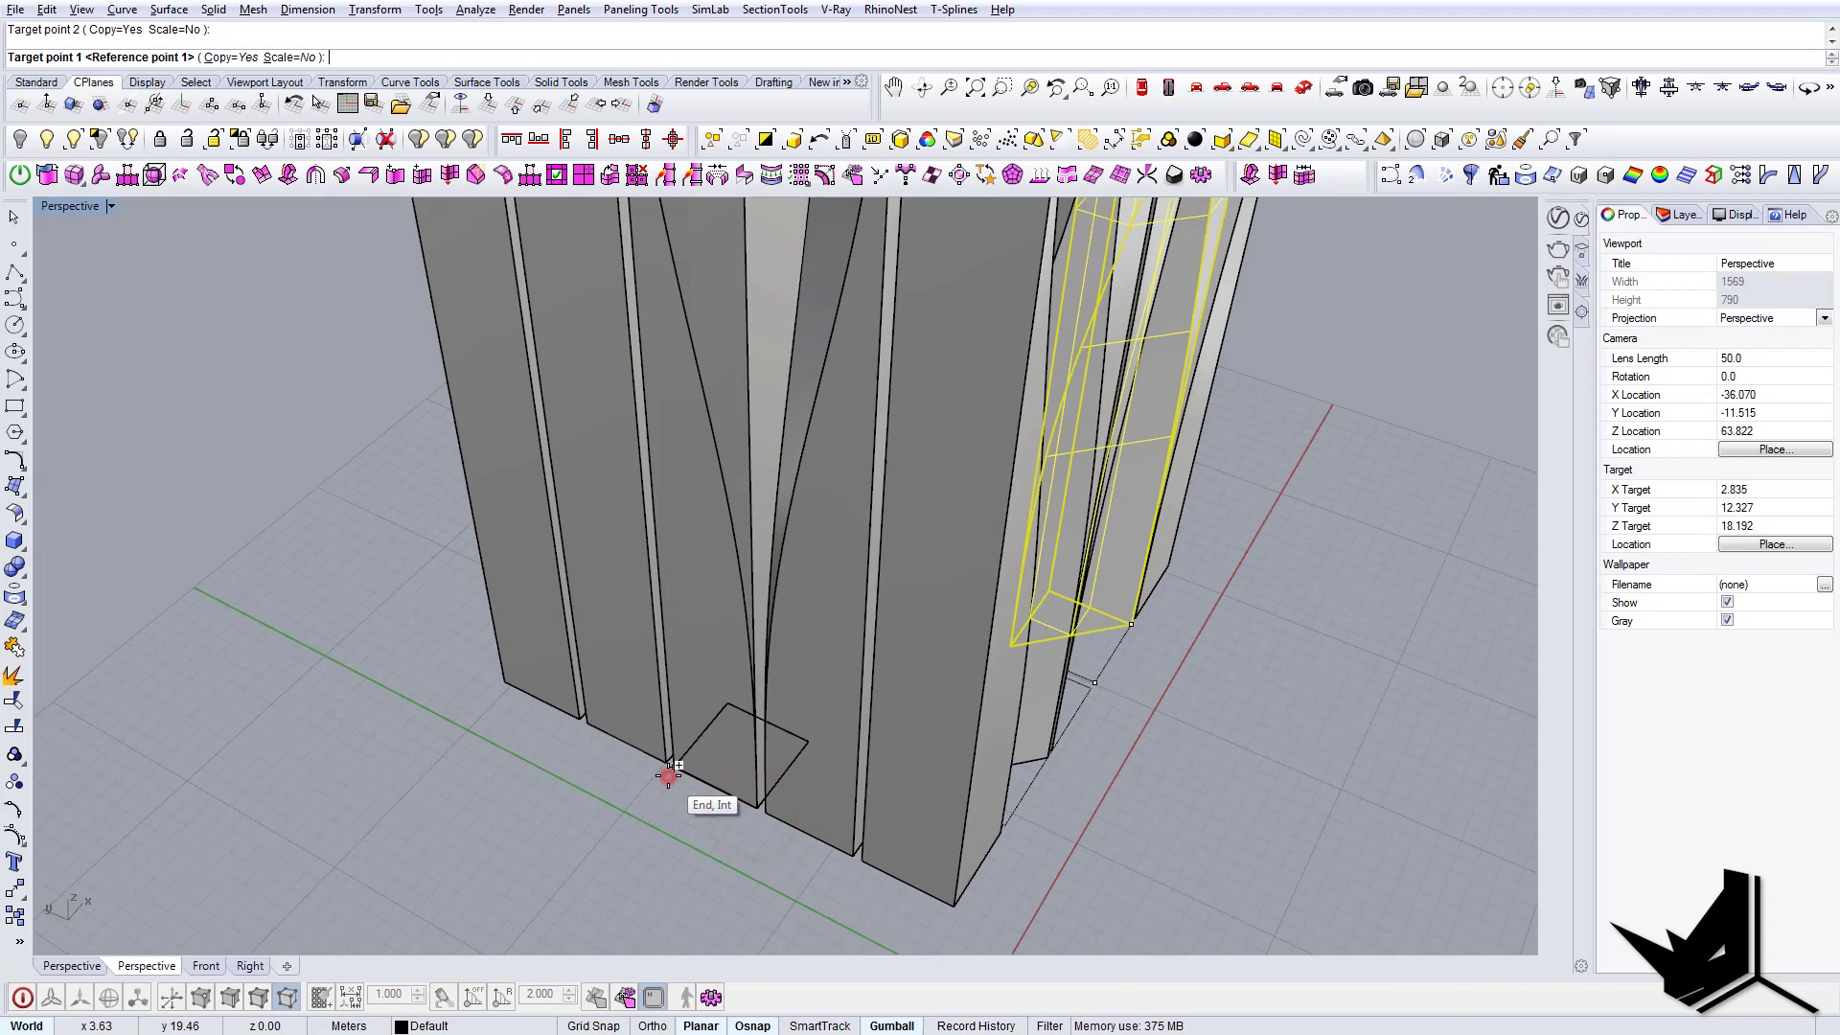
- Delete the plain third and fourth columns in the side row
click(706, 688)
scroll(706, 689, down, 5)
key(Delete)
right_drag(701, 614, 797, 707)
scroll(682, 706, up, 3)
click(677, 693)
key(Delete)
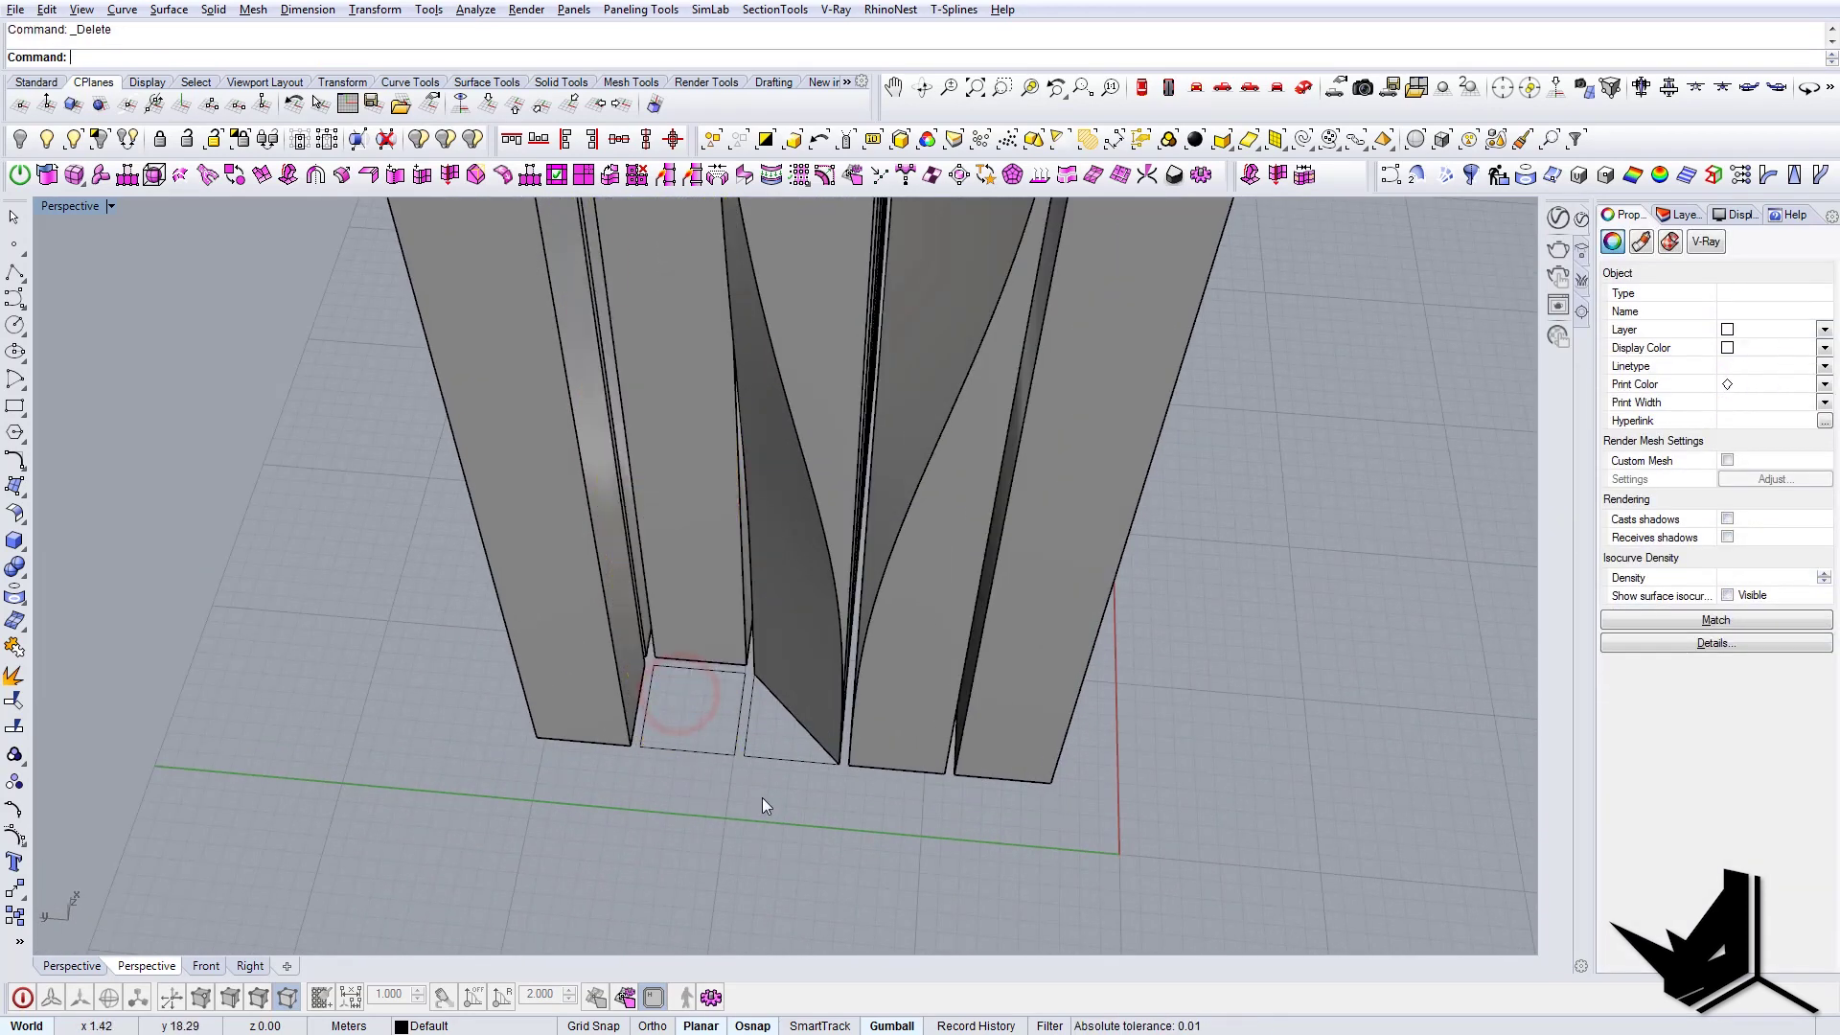
- Draw a short line across the gap between the third and fourth footprints at the side row's outer edge
scroll(750, 773, up, 2)
scroll(751, 773, up, 2)
text(line)
key(Return)
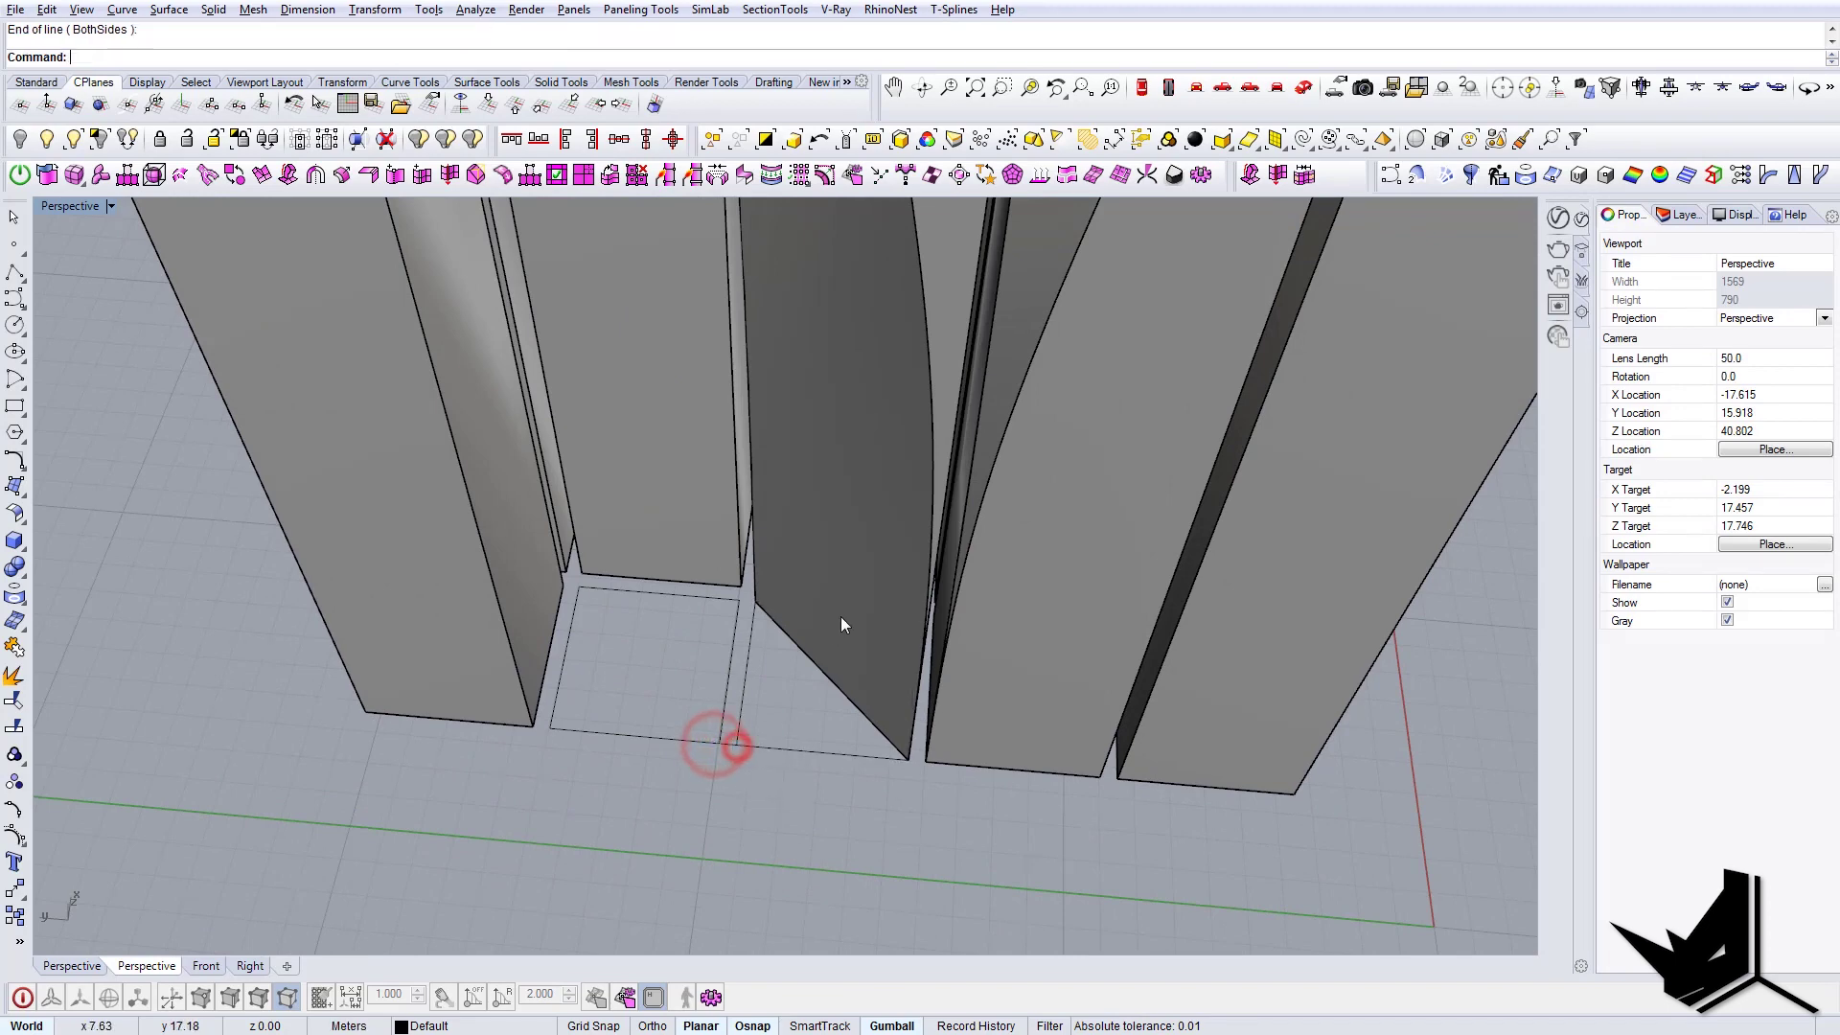
- Try to mirror the third side column about the middle of the gap with Copy=No, and undo the mirror
click(843, 621)
scroll(722, 777, up, 3)
click(734, 728)
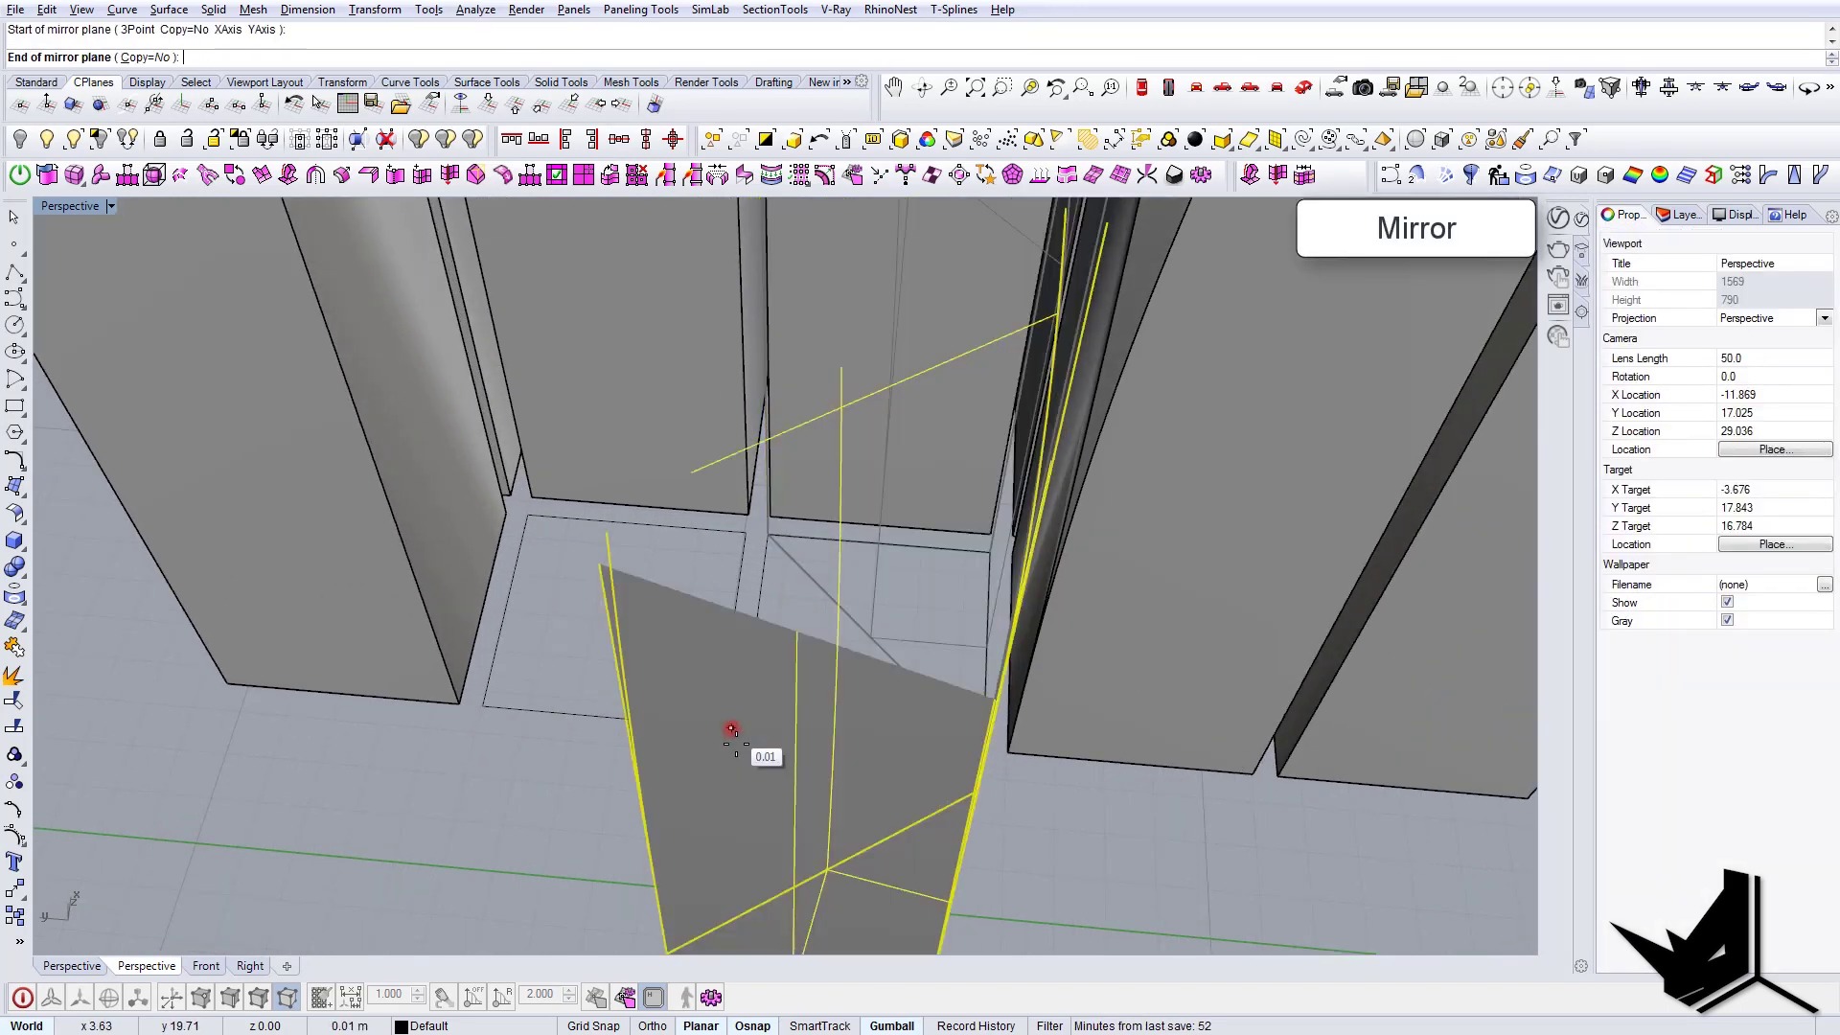
shift+click(736, 780)
scroll(736, 780, down, 8)
right_drag(735, 780, 711, 758)
scroll(729, 754, up, 1)
key(ctrl+z)
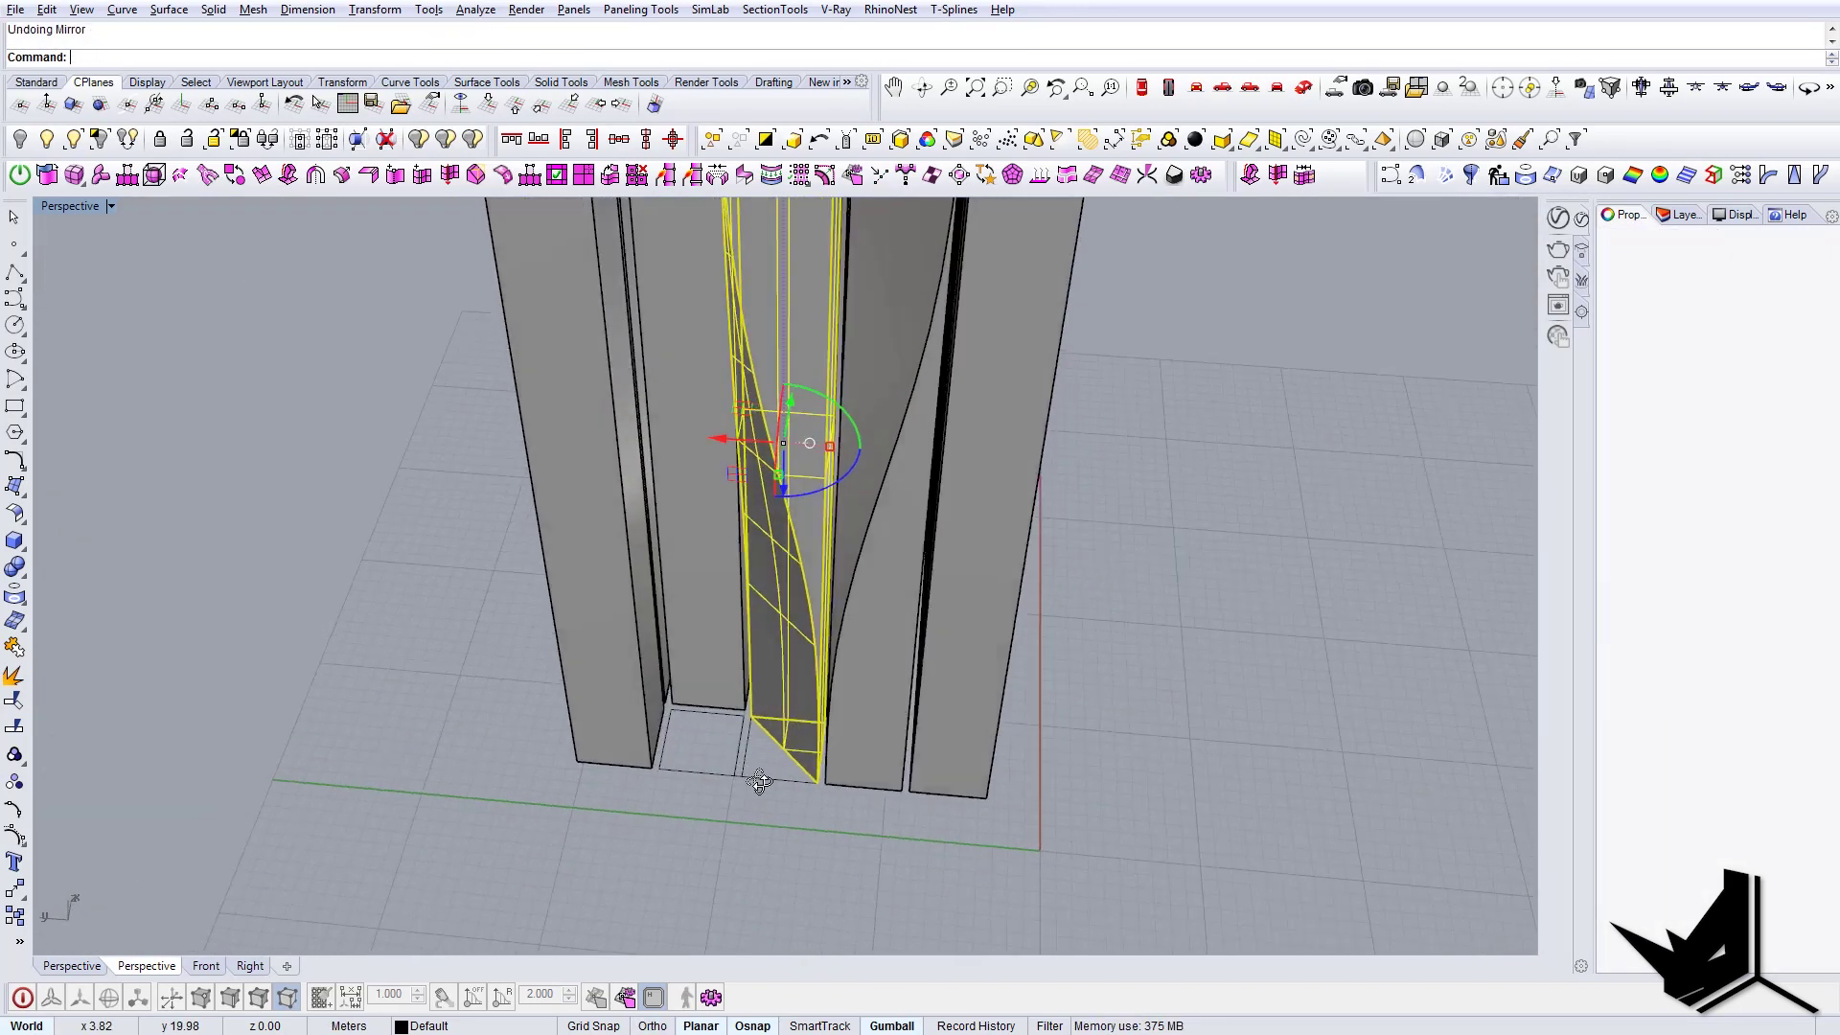
- Mirror the third side column onto the vacant fourth footprint about the middle of the gap, with Copy=Yes
scroll(746, 767, up, 3)
click(182, 58)
scroll(732, 809, up, 3)
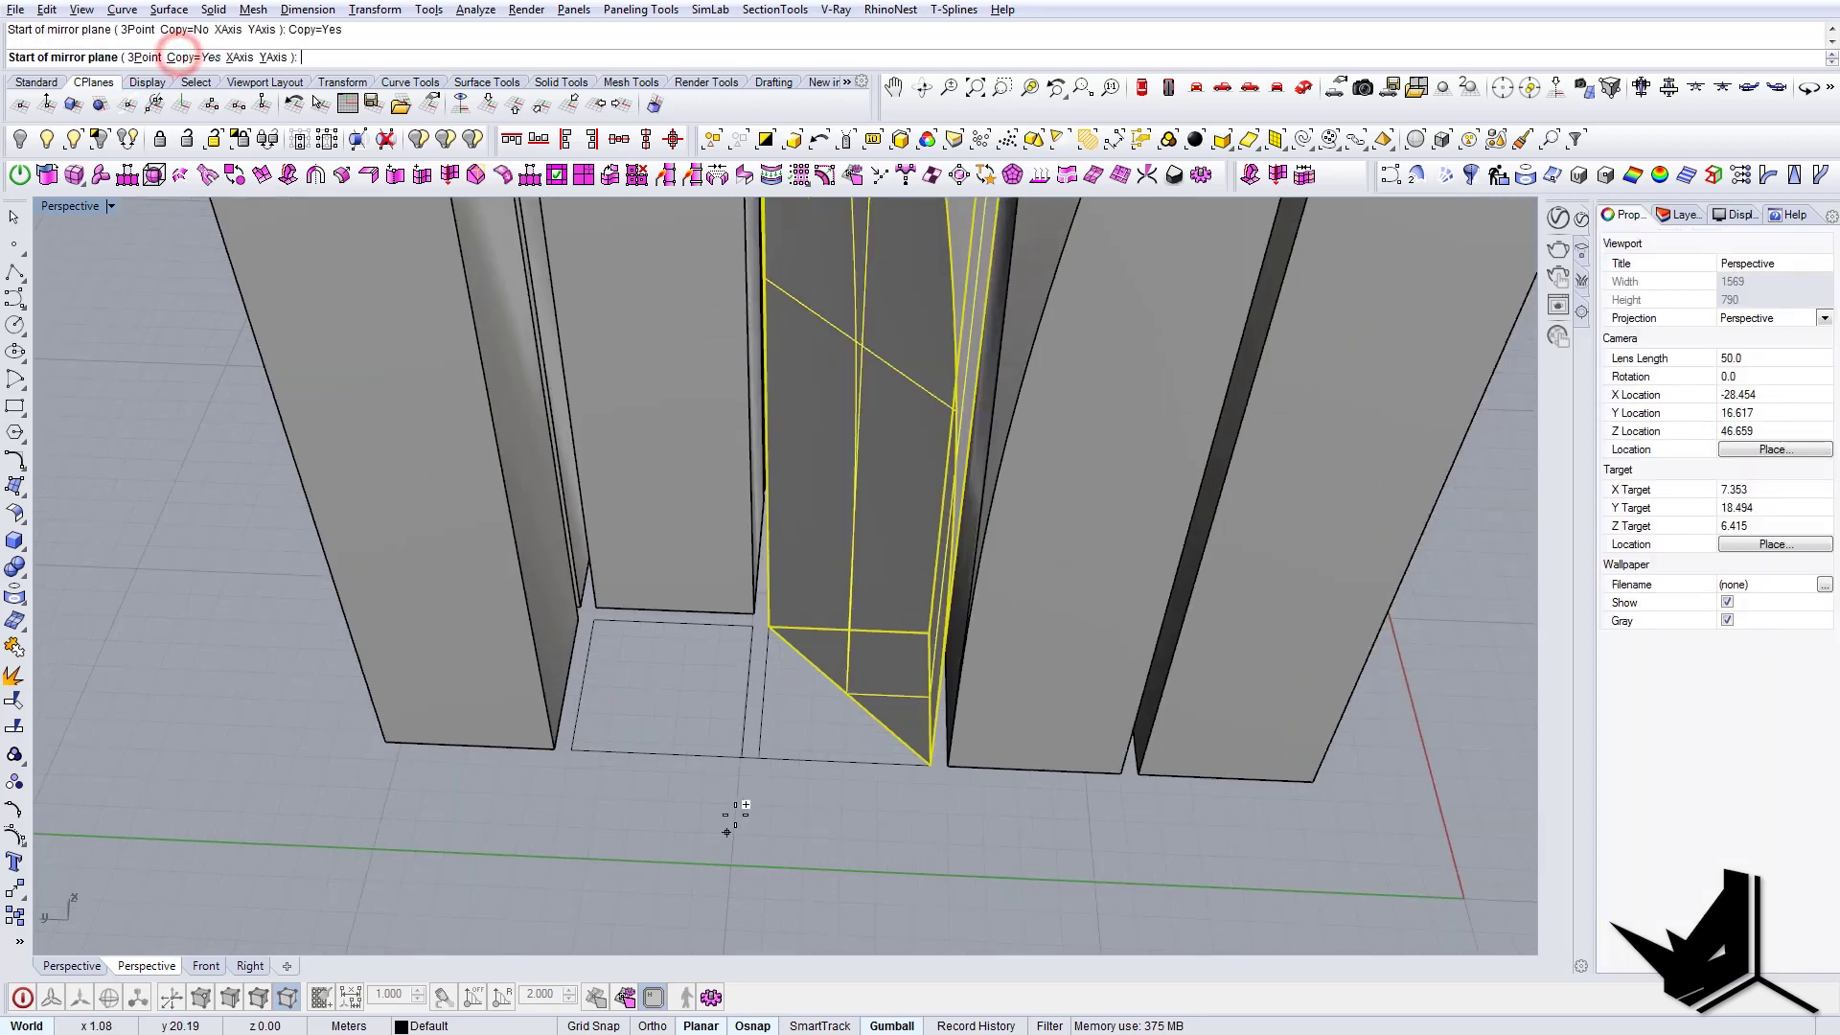
click(756, 741)
scroll(754, 810, down, 3)
click(754, 810)
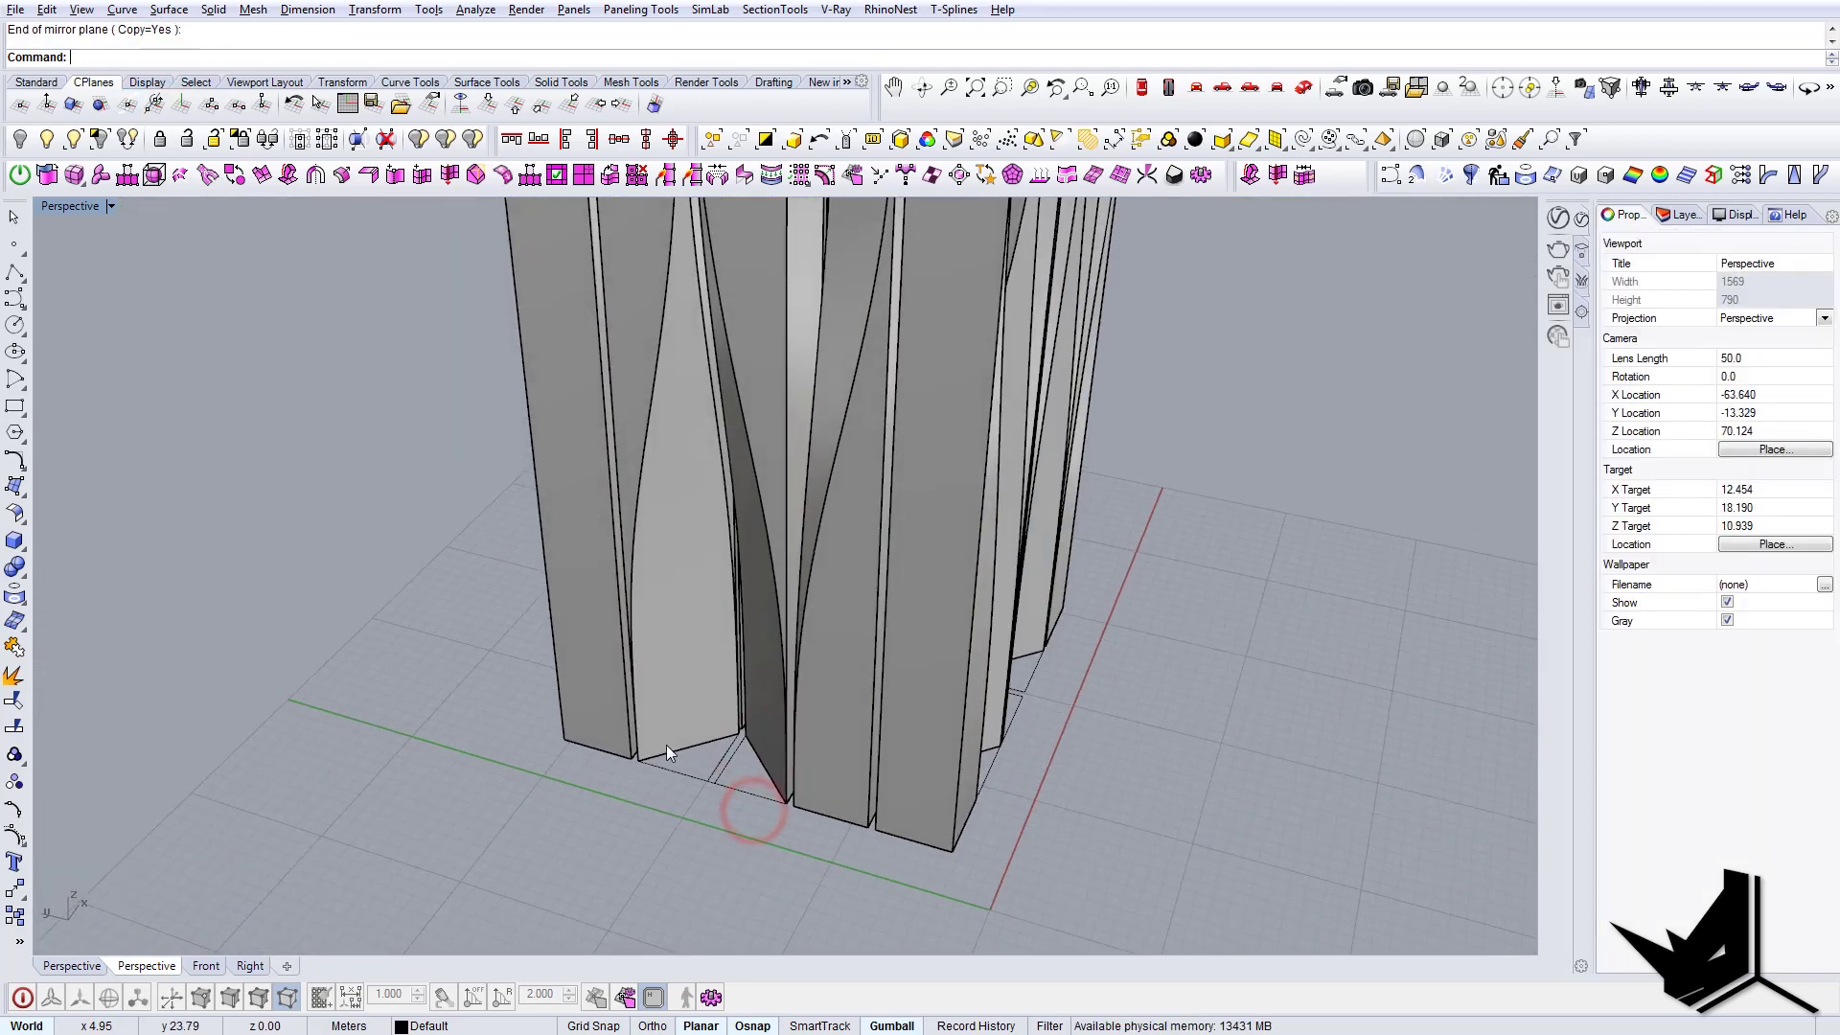
scroll(700, 614, down, 4)
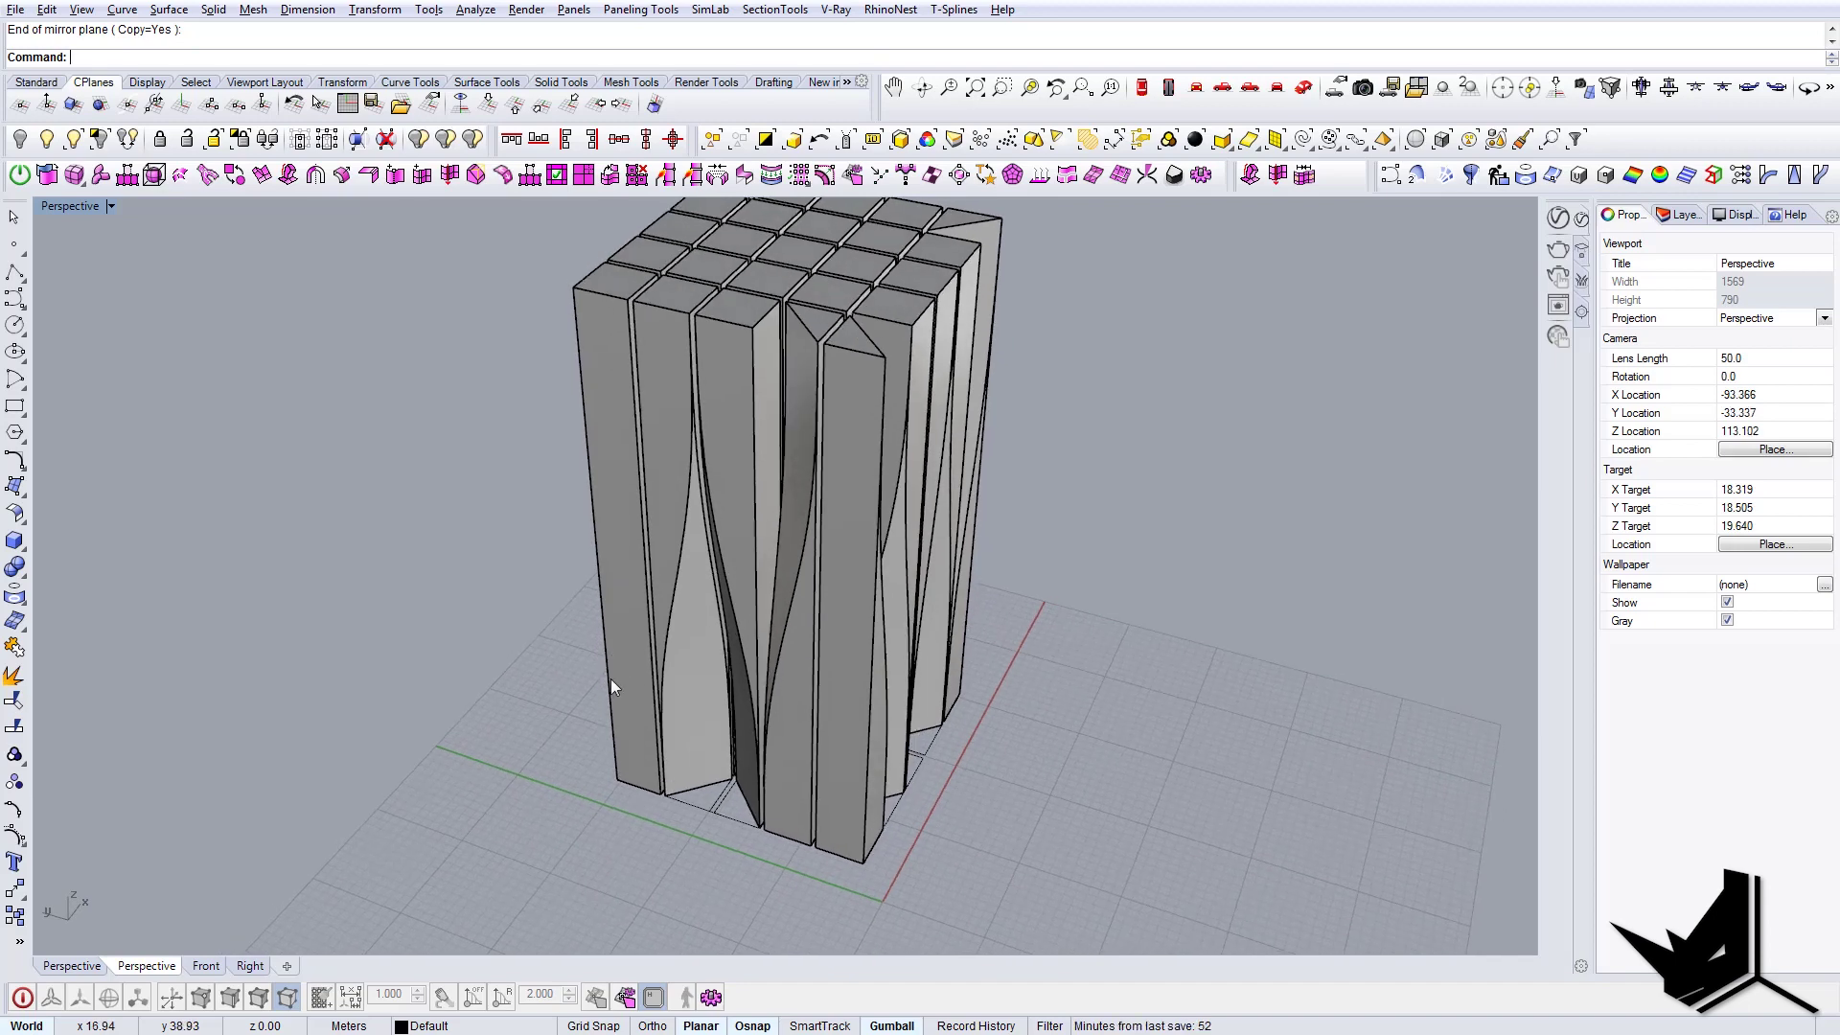
- Copy the middle S-curve column of the row along the green axis 11 m onto the far end footprint, and delete the plain column there
click(702, 554)
scroll(757, 855, up, 5)
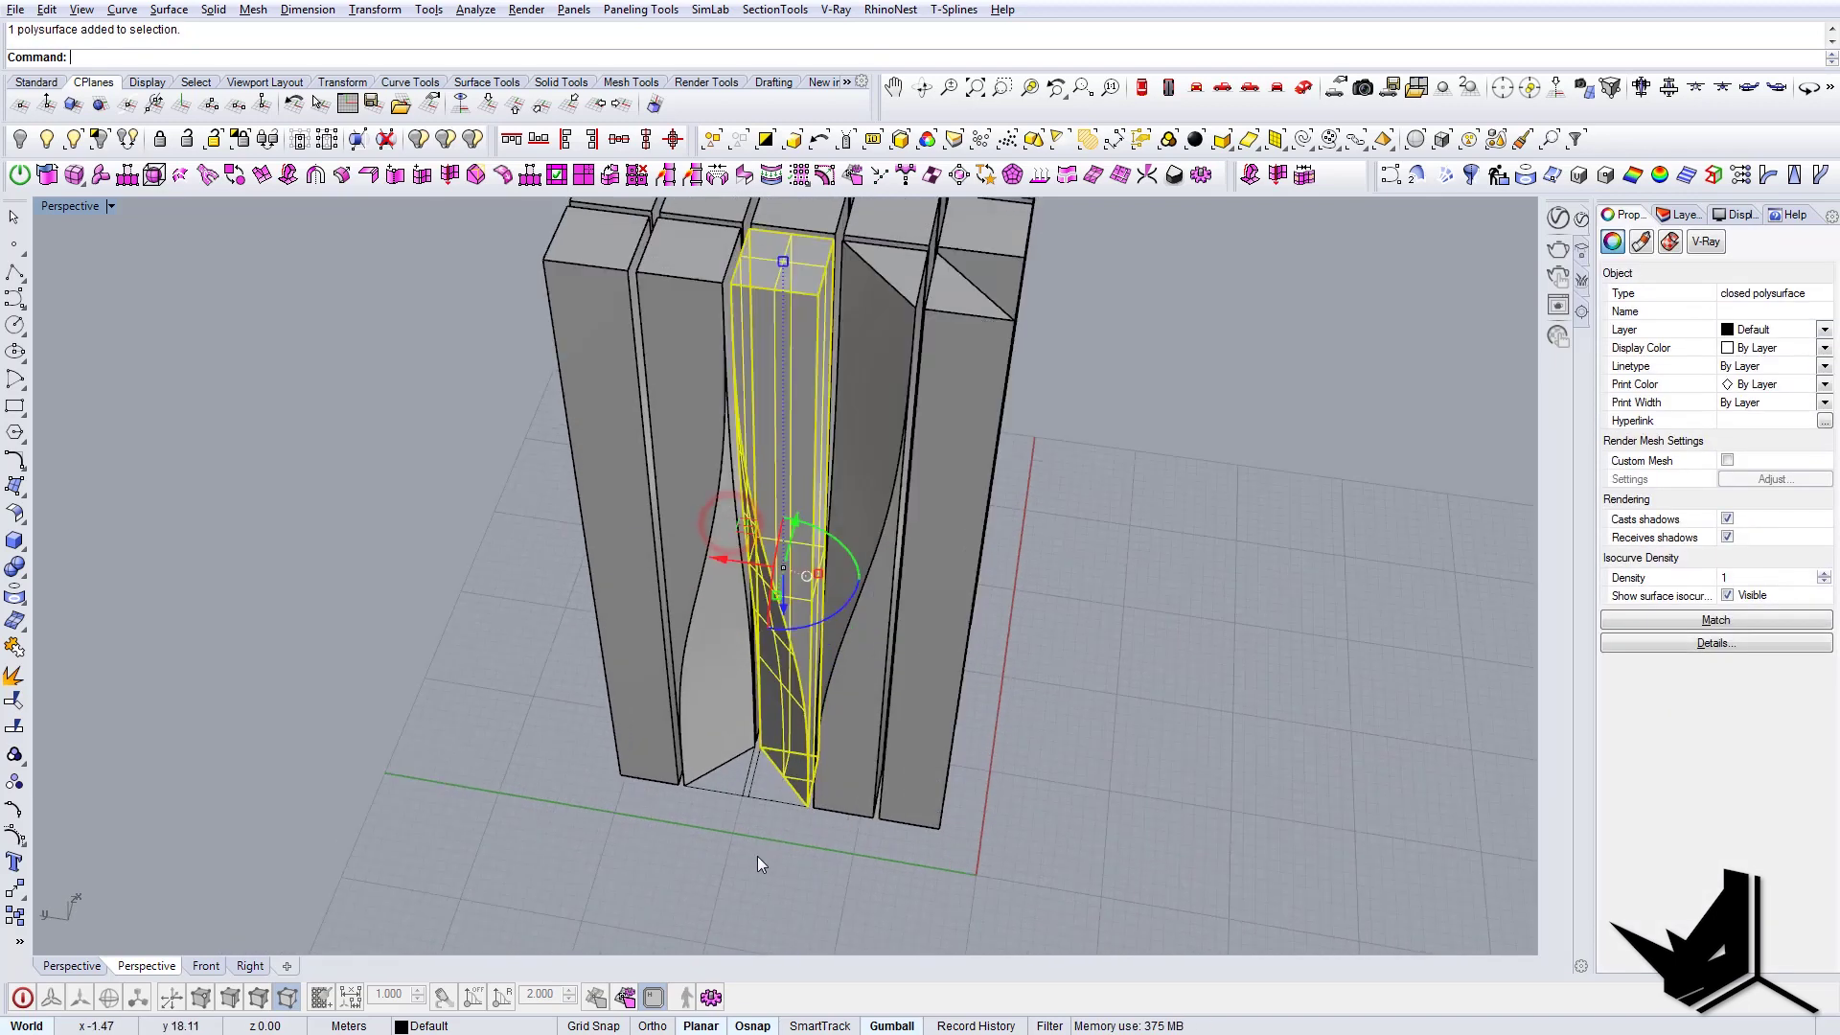
text(copy)
key(Return)
click(849, 768)
scroll(613, 738, up, 2)
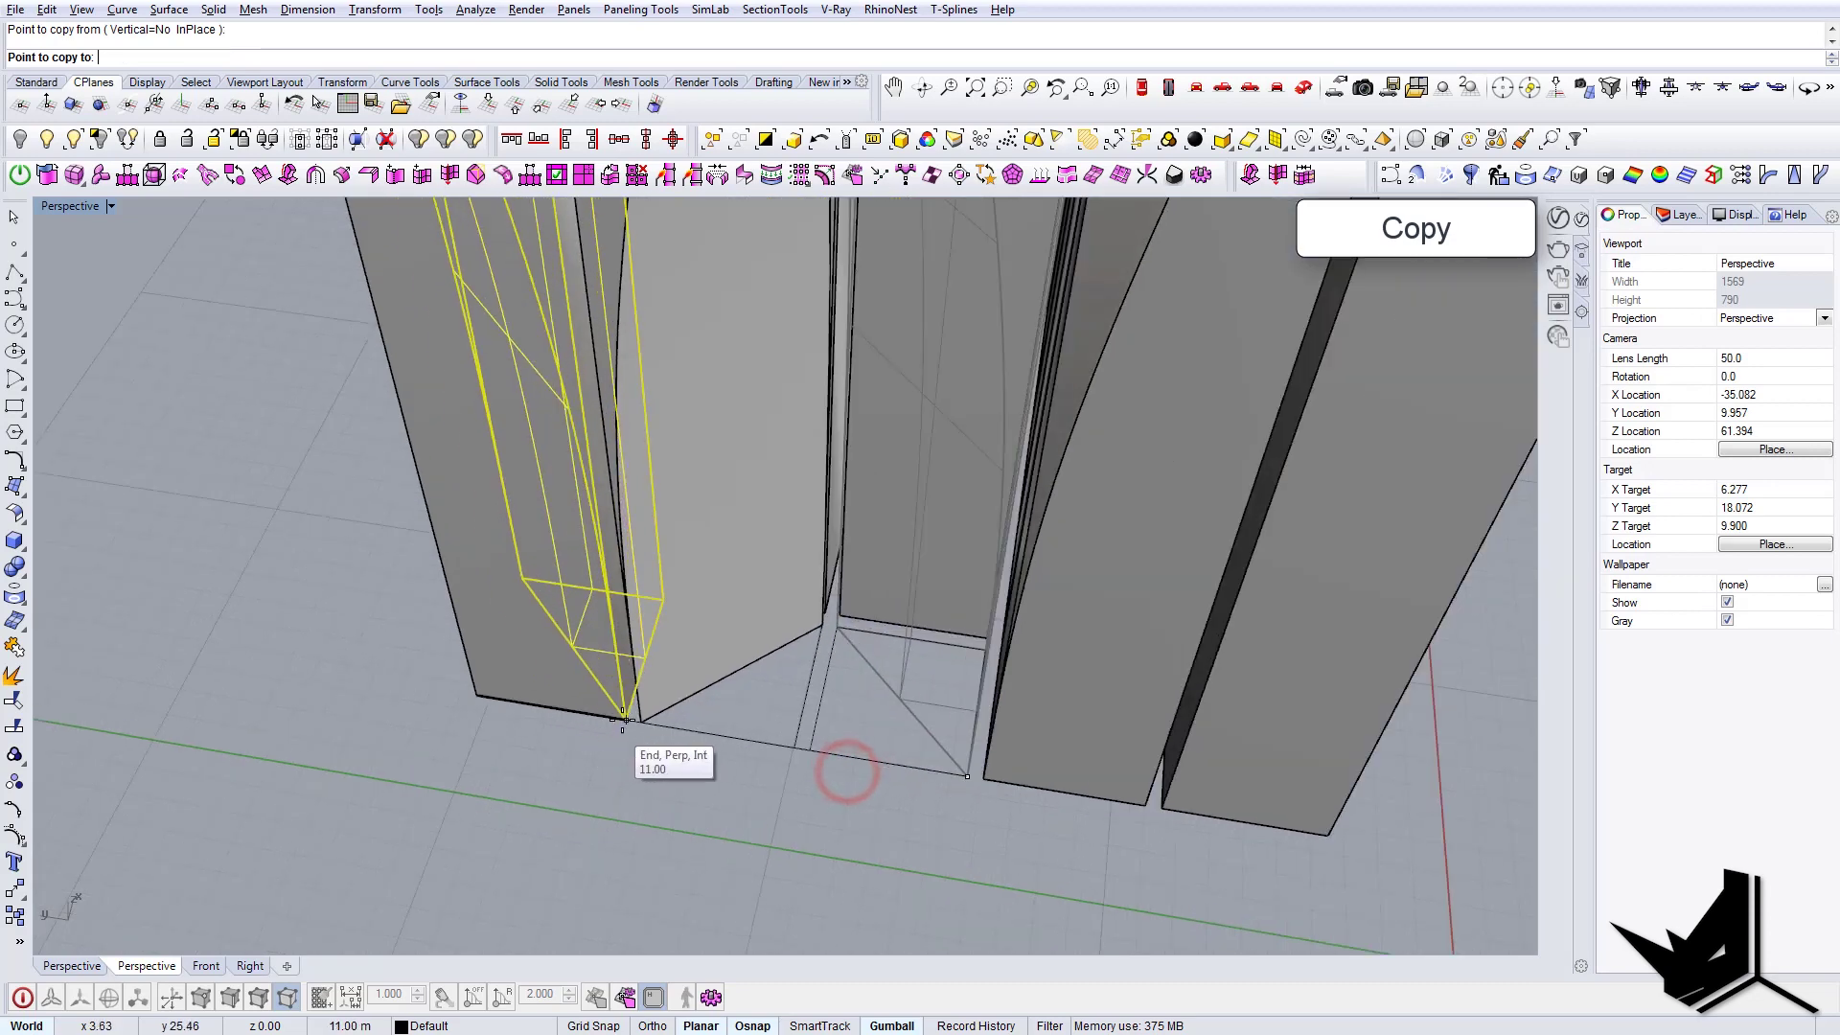
click(623, 720)
key(Return)
click(505, 662)
key(Delete)
- Compare the tower's overall shape with the reference photo and examine the lower parts of the sculpted columns up close
scroll(609, 687, down, 8)
right_drag(690, 623, 541, 629)
scroll(606, 592, up, 5)
scroll(614, 582, down, 1)
drag(1294, 1034, 1302, 176)
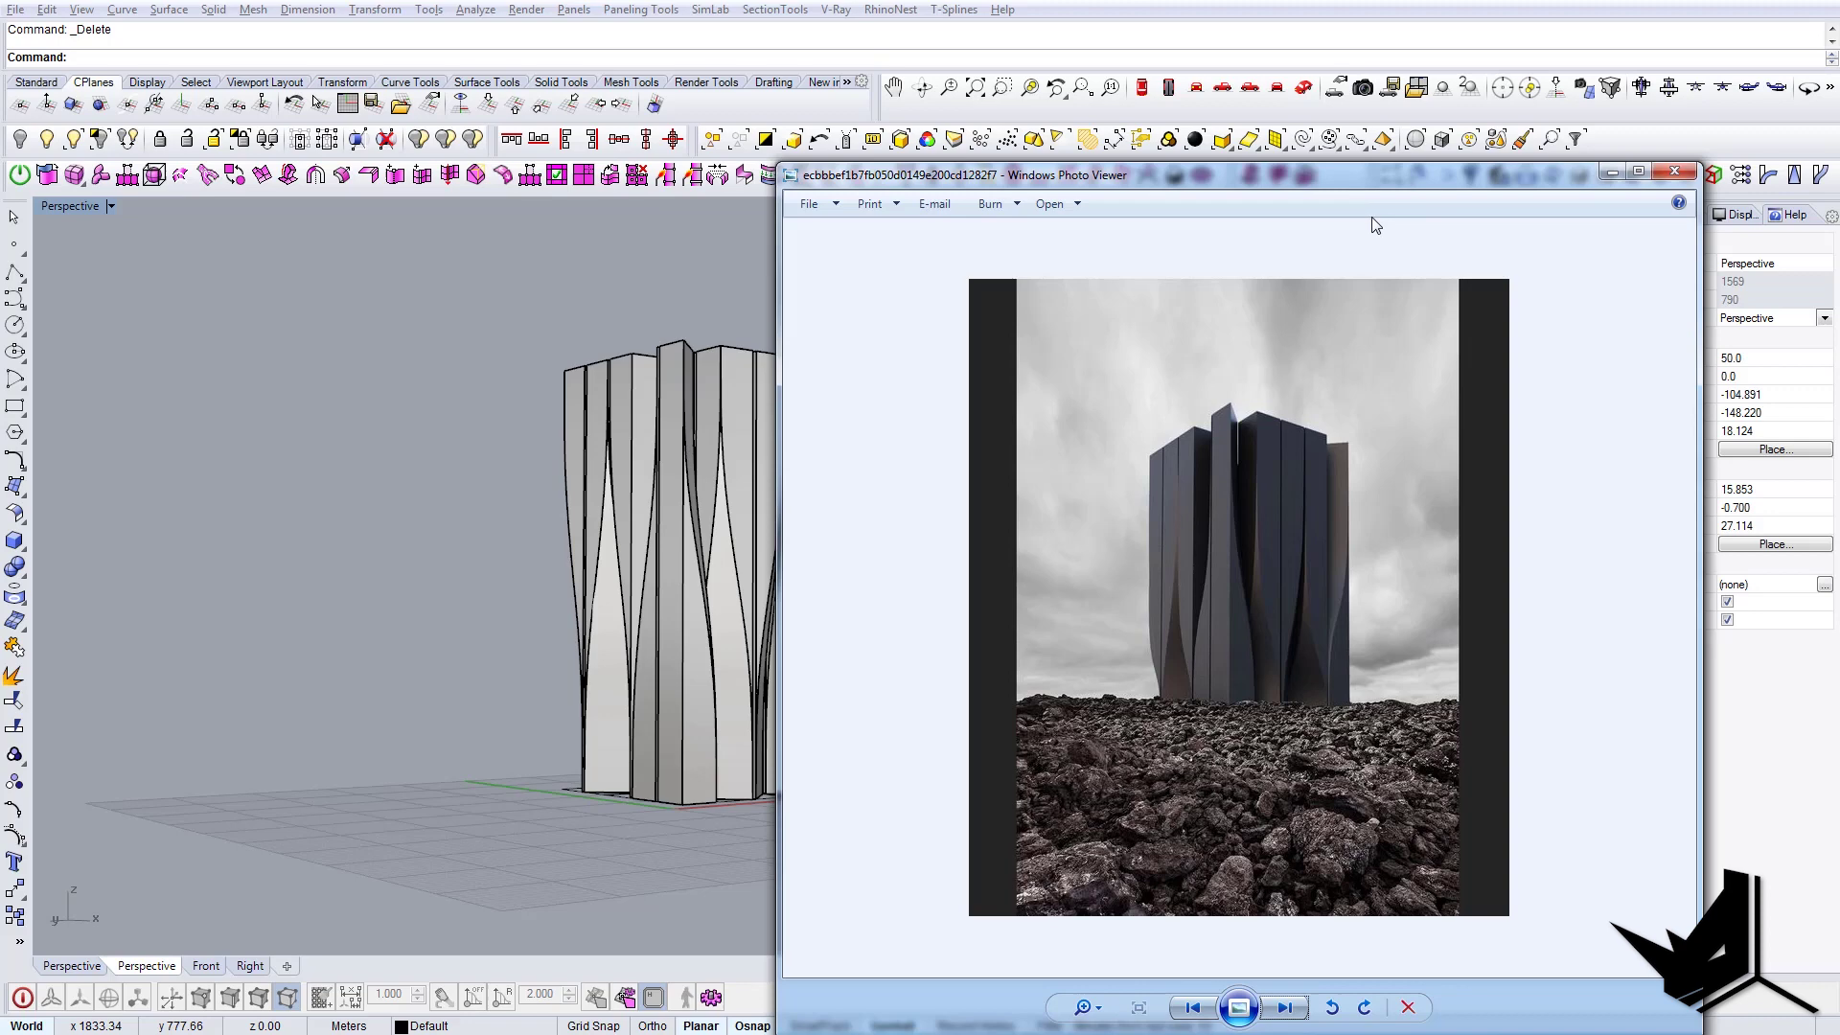
click(1613, 176)
right_drag(783, 583, 814, 663)
scroll(695, 575, up, 8)
right_drag(719, 723, 673, 775)
click(641, 814)
key(Escape)
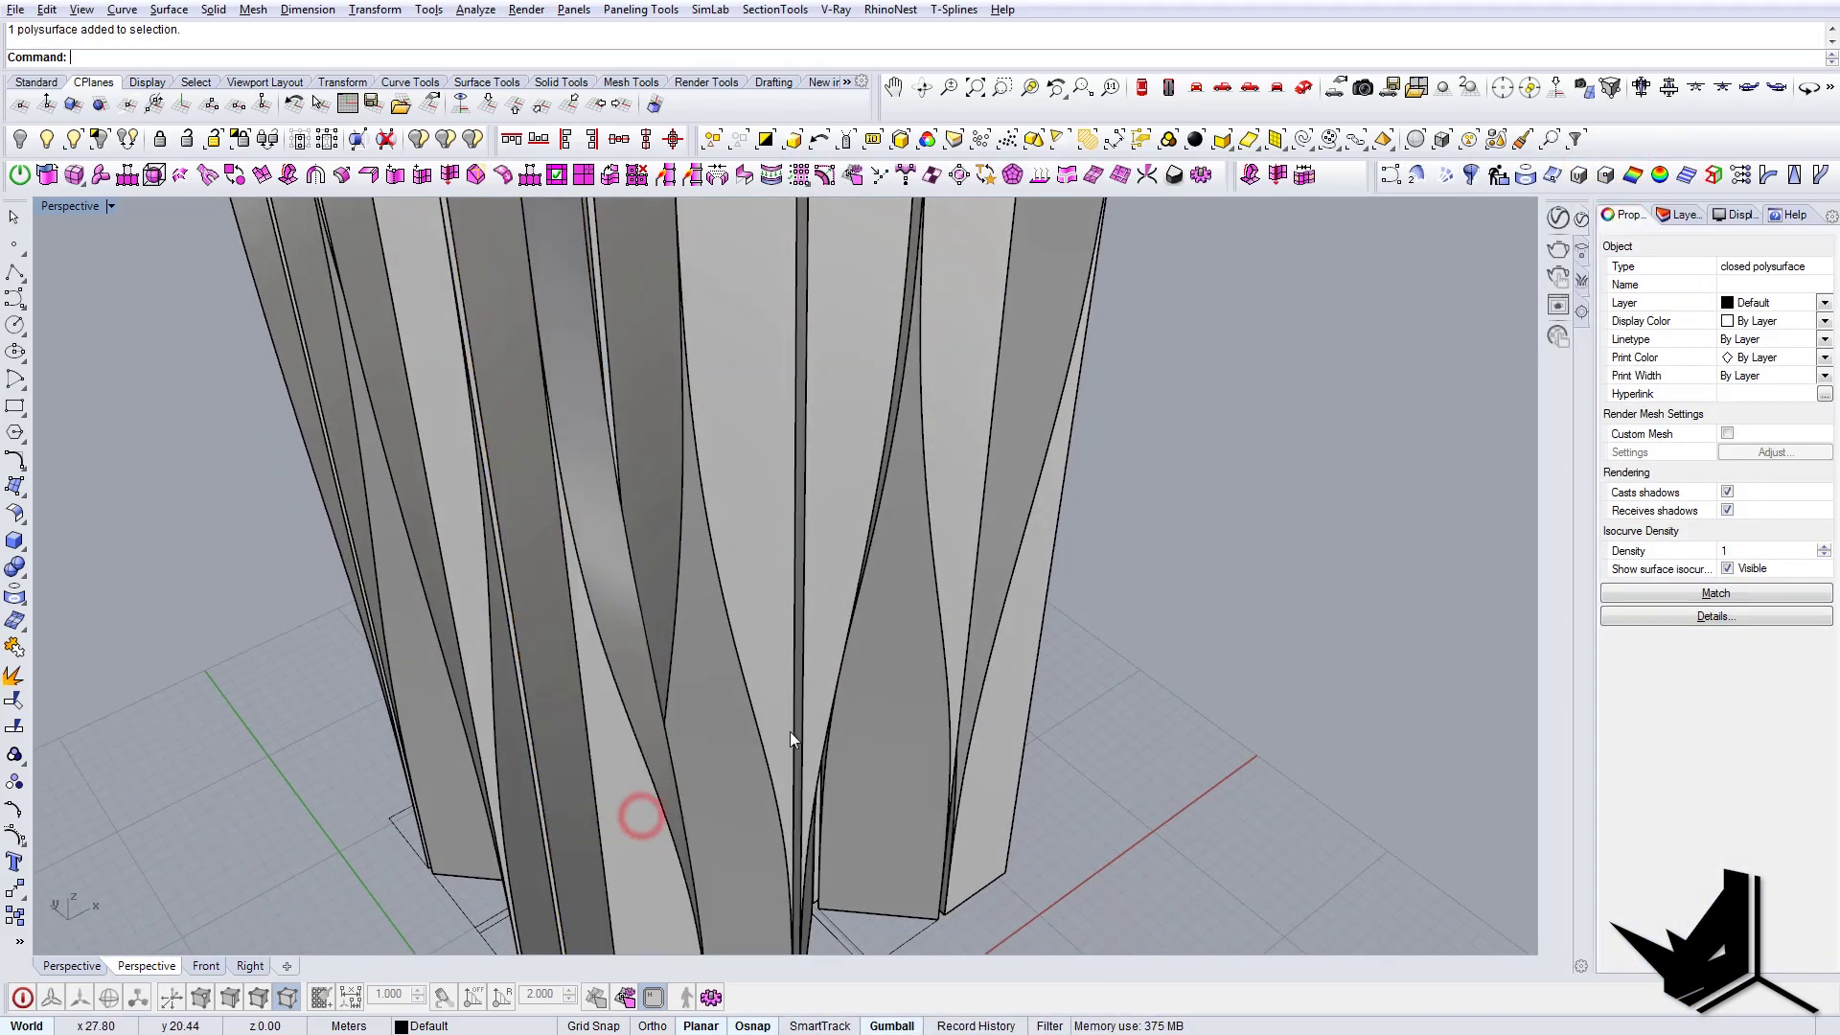
- Select all curves in the model with SelCrv and delete them, including the footprint grid and helper lines under the columns
scroll(790, 733, down, 6)
right_drag(791, 734, 871, 497)
scroll(847, 572, down, 4)
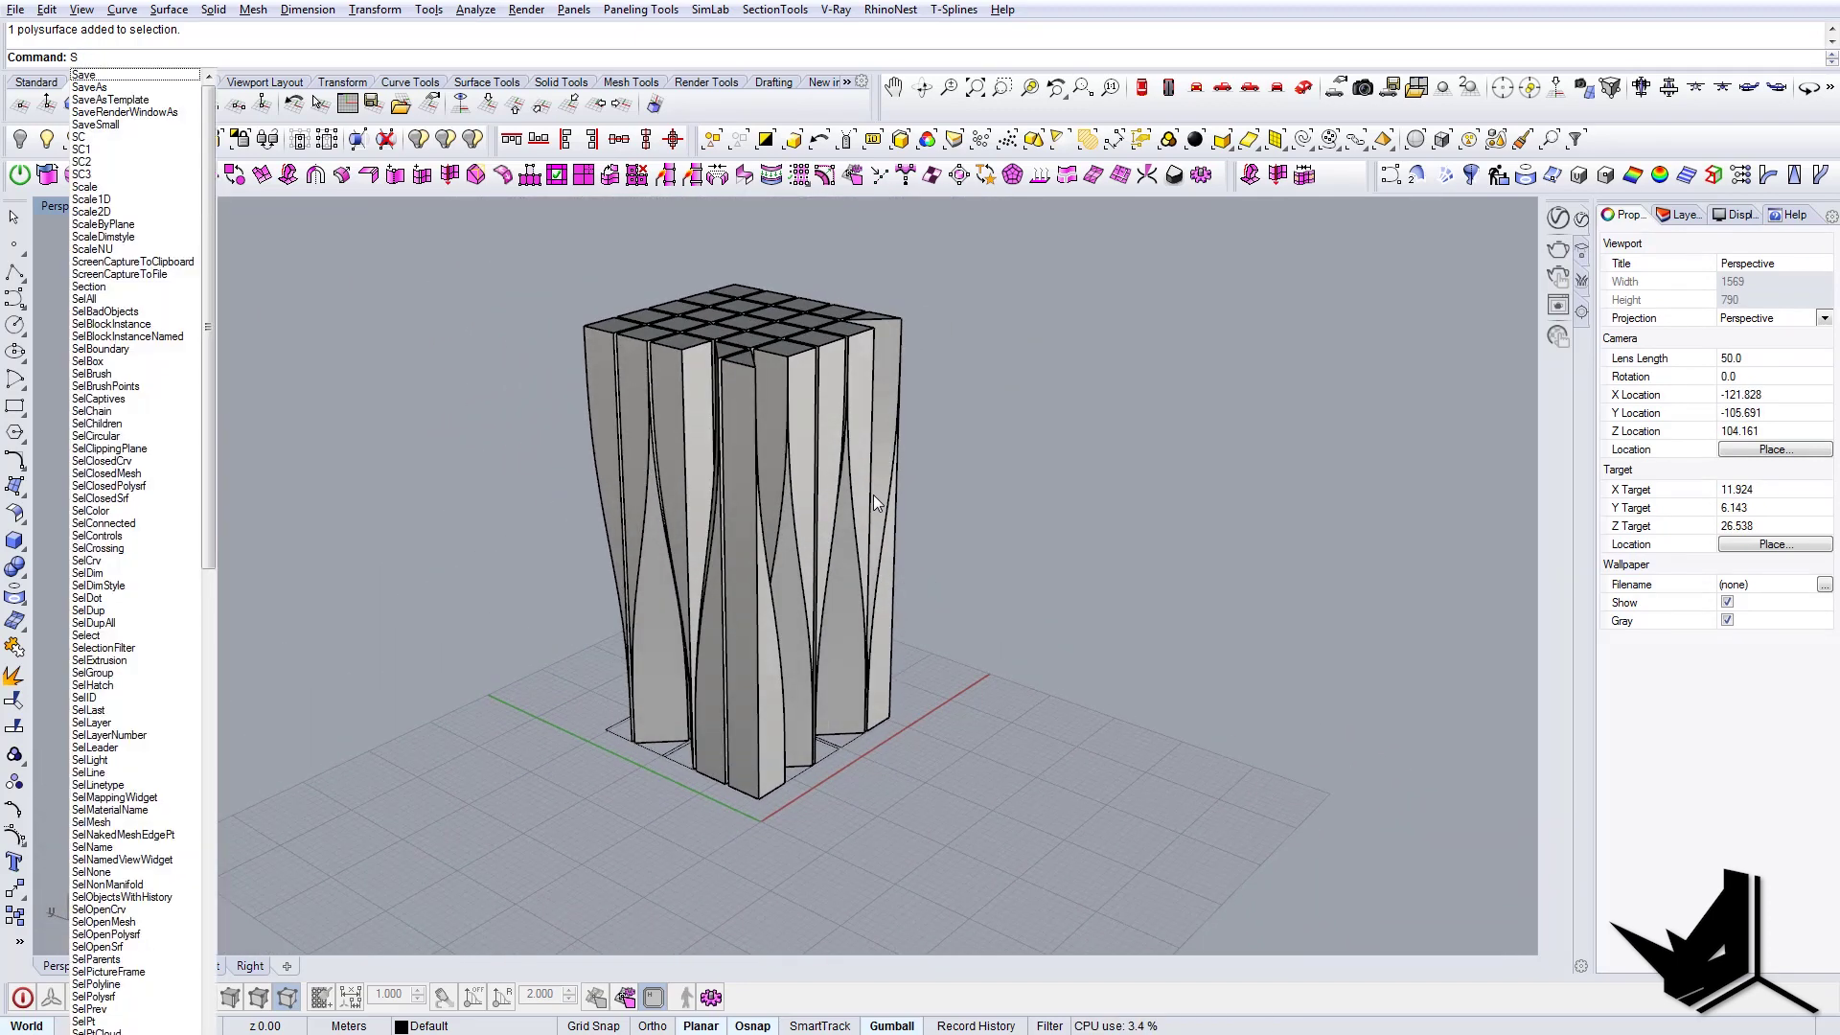
text(elCrv)
key(Return)
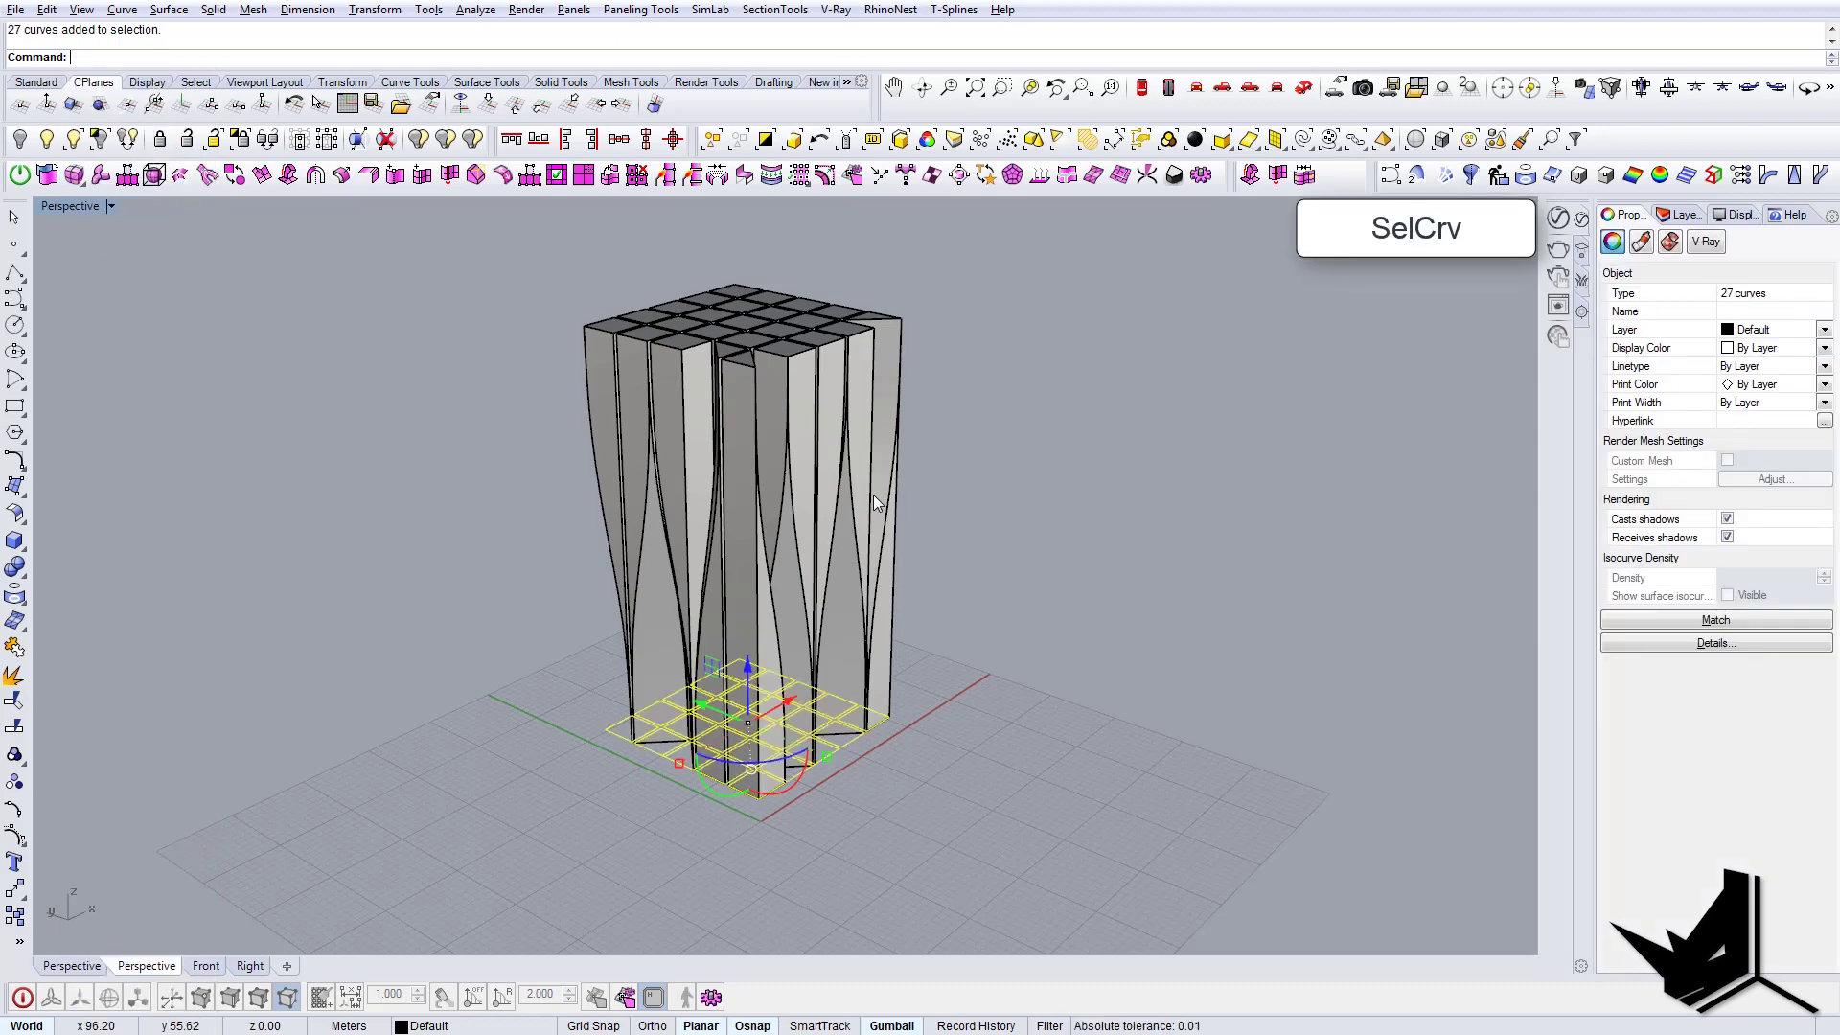
key(Delete)
right_drag(876, 616, 862, 531)
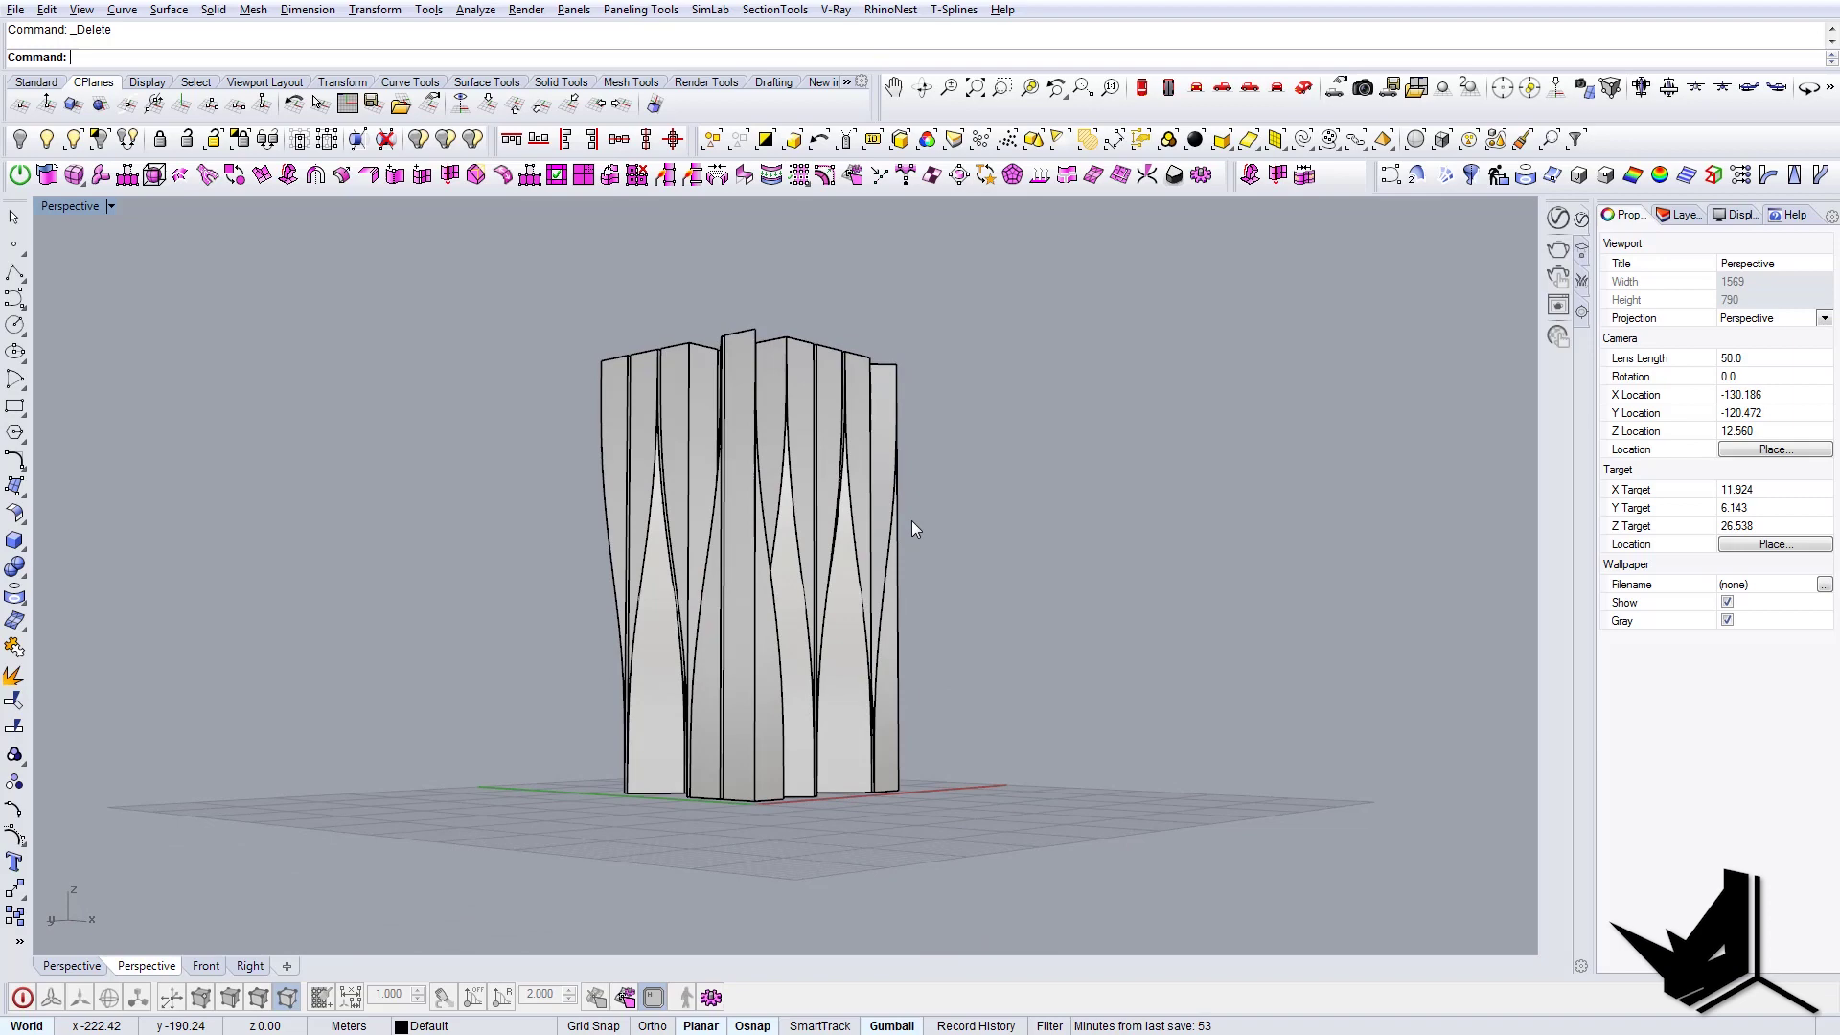